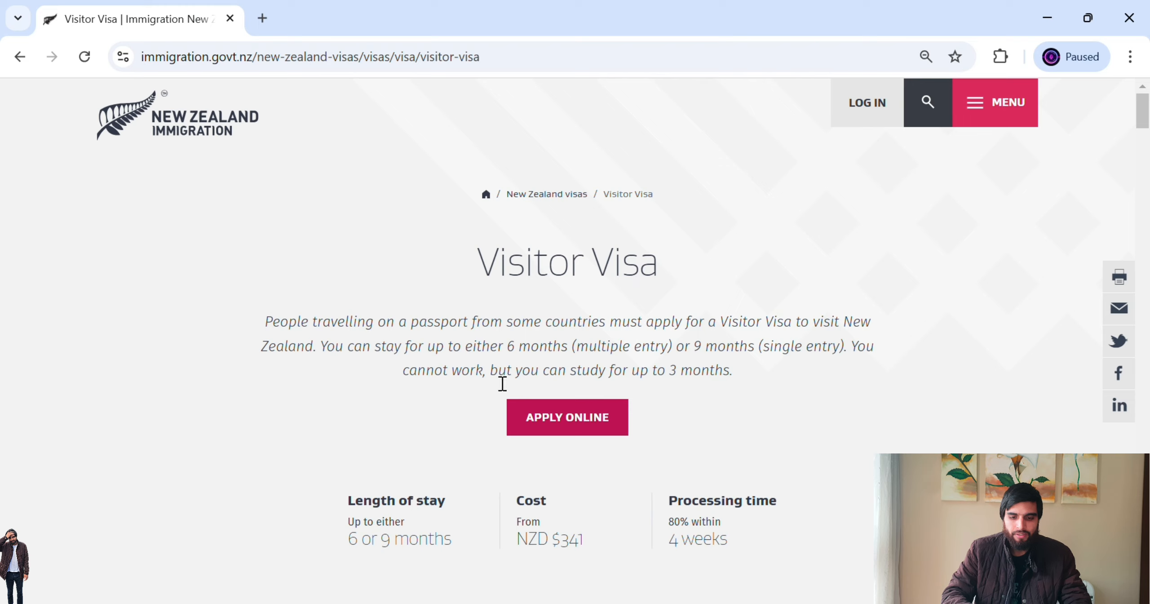
# - Review the visitor visa details: 6 or 9 month stays, 3 months study, NZD $341, 4 weeks processing
pyautogui.moveTo(509, 351); pyautogui.dragTo(684, 361)
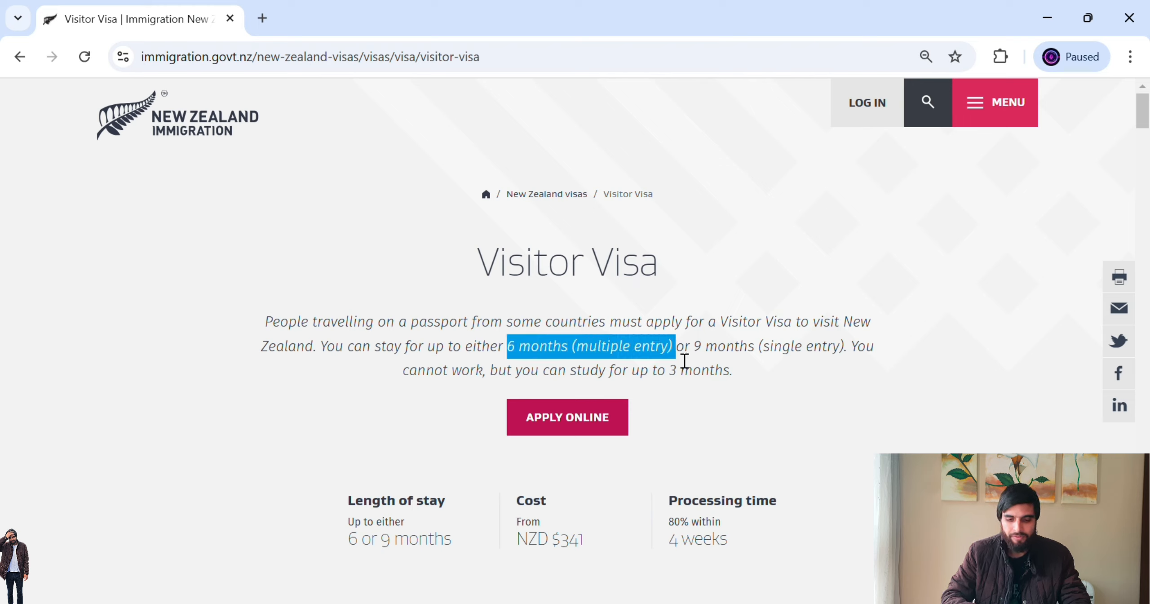
pyautogui.click(705, 354)
pyautogui.moveTo(695, 354); pyautogui.dragTo(852, 356)
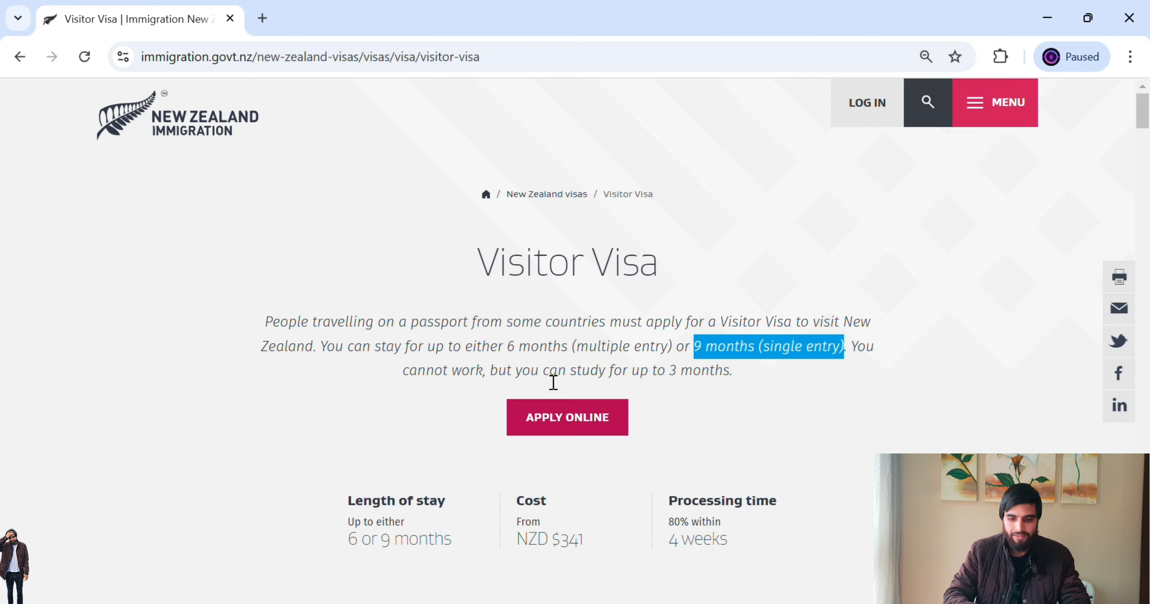
pyautogui.moveTo(550, 377); pyautogui.dragTo(742, 381)
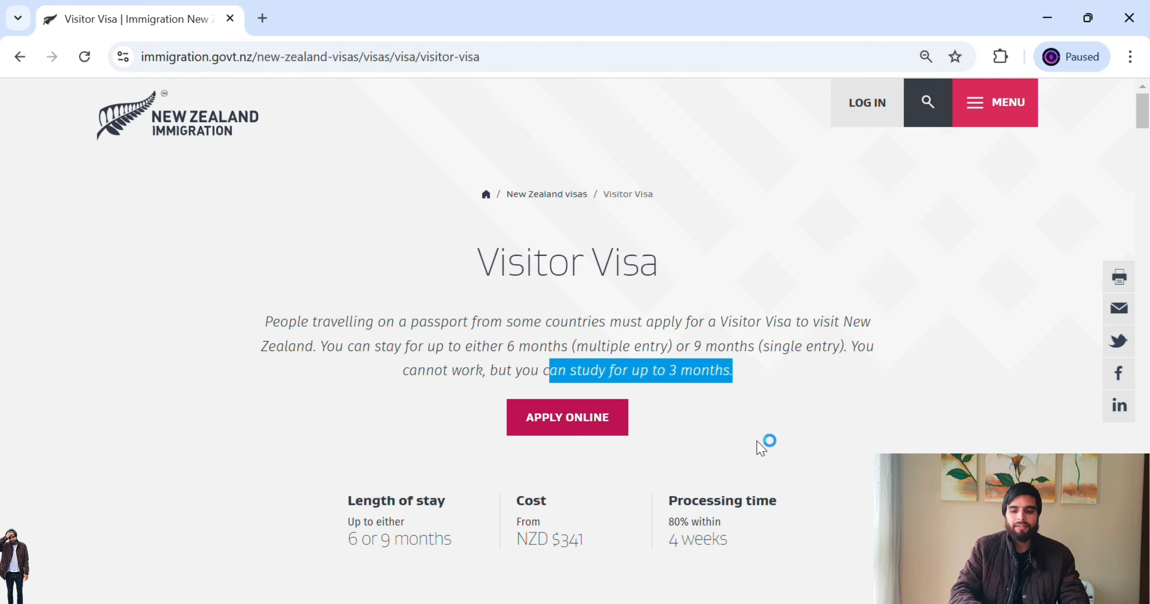
pyautogui.scroll(-3, 1147, 131)
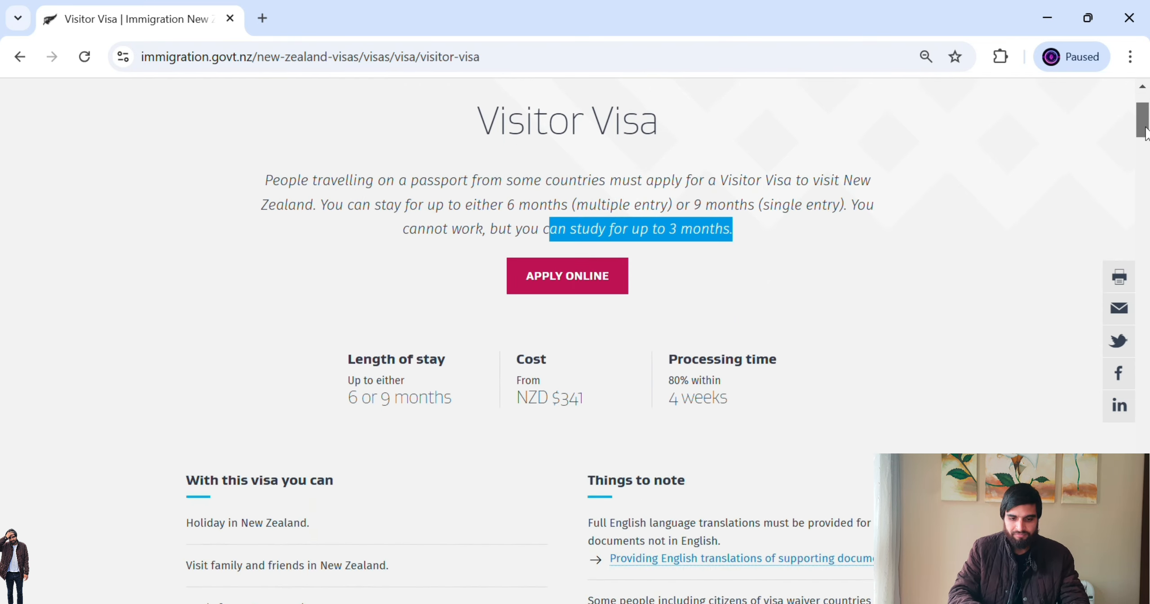
pyautogui.moveTo(525, 372); pyautogui.dragTo(601, 384)
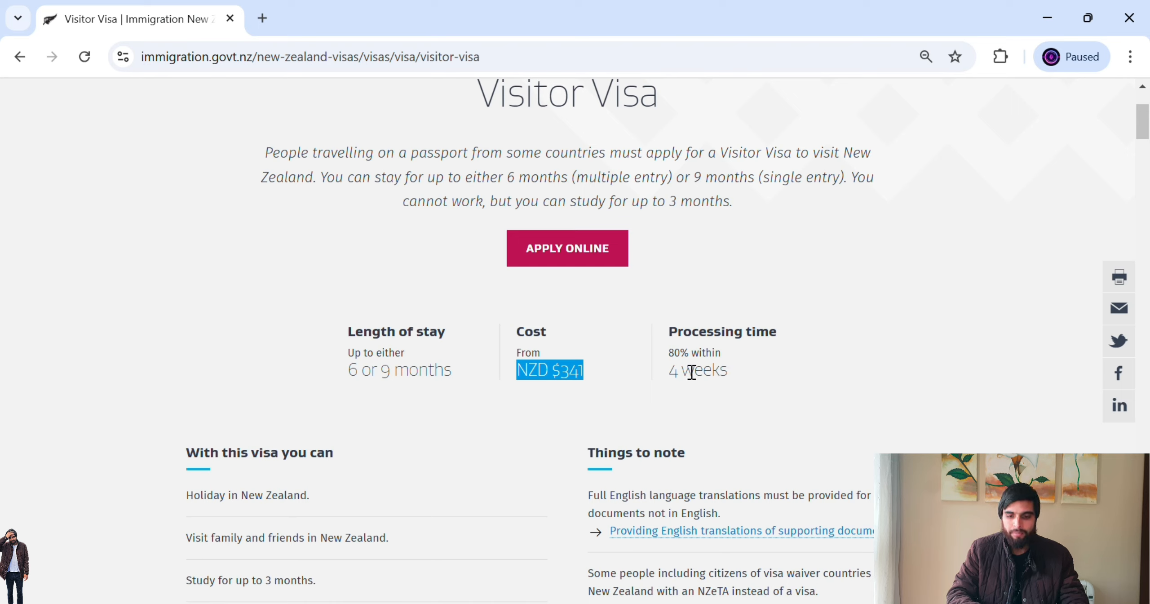
pyautogui.click(671, 377)
pyautogui.moveTo(672, 376); pyautogui.dragTo(744, 382)
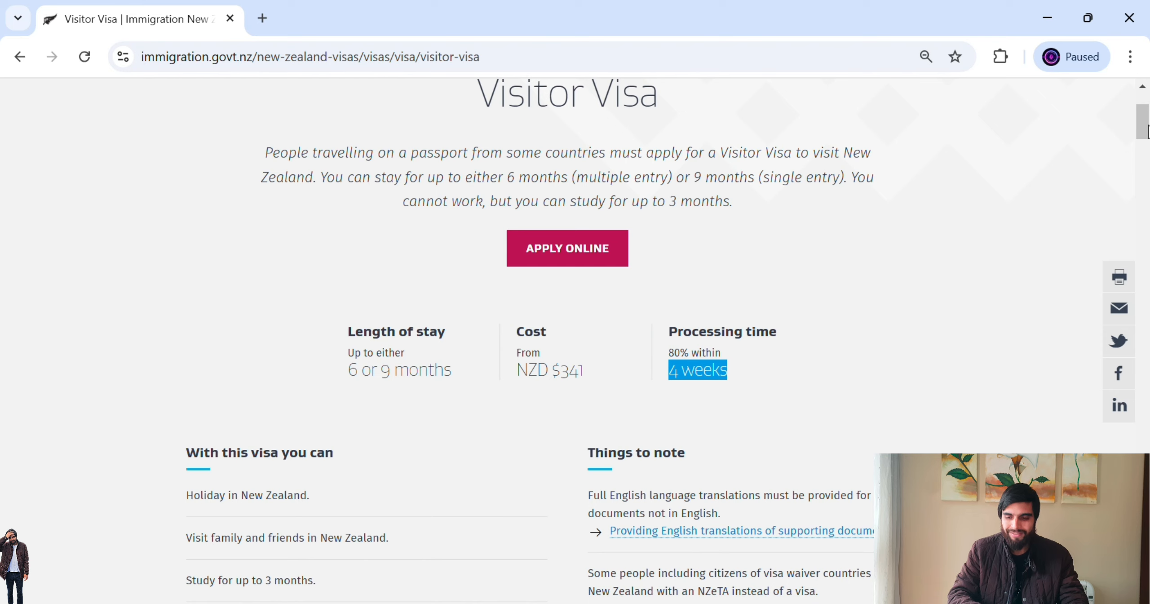
pyautogui.scroll(4, 1146, 131)
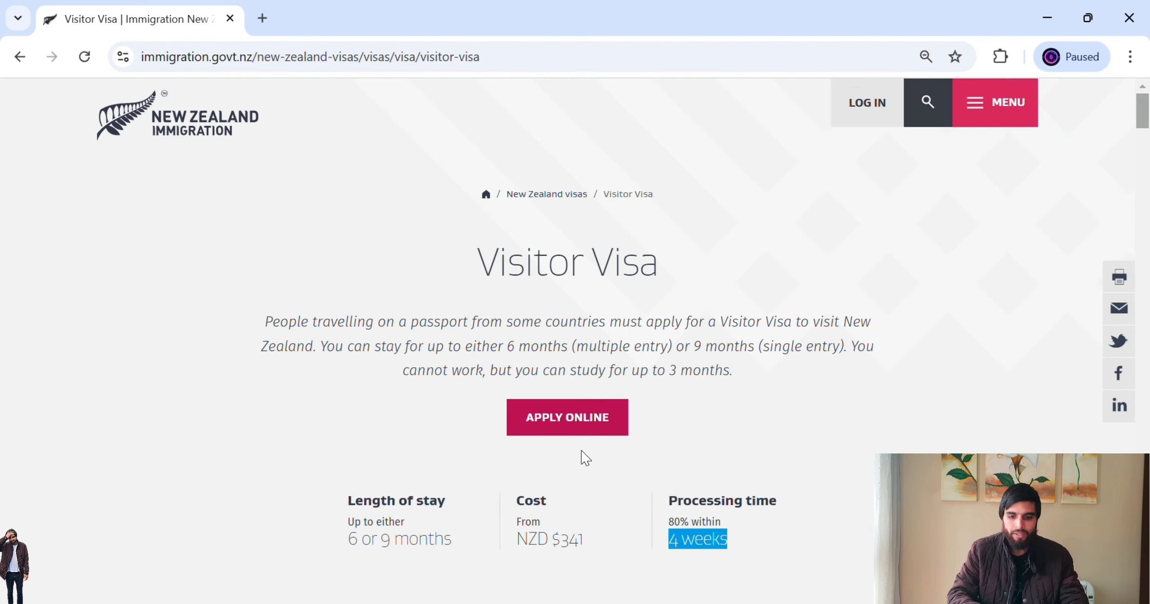
# - Start the online visitor visa application and choose to create a new RealMe login
pyautogui.click(583, 419)
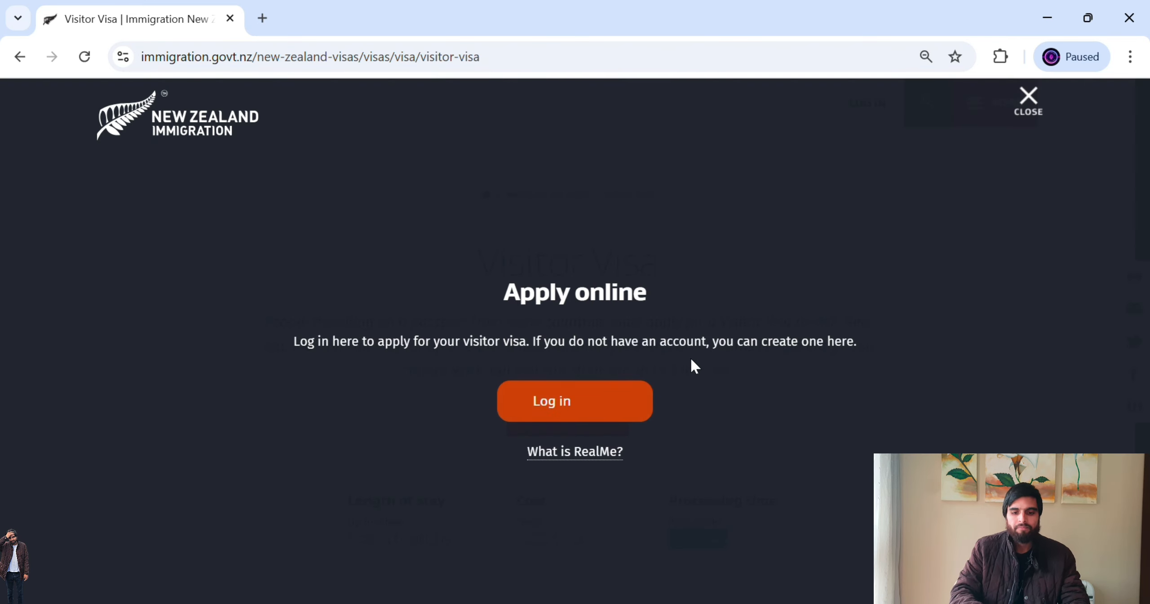
pyautogui.click(597, 410)
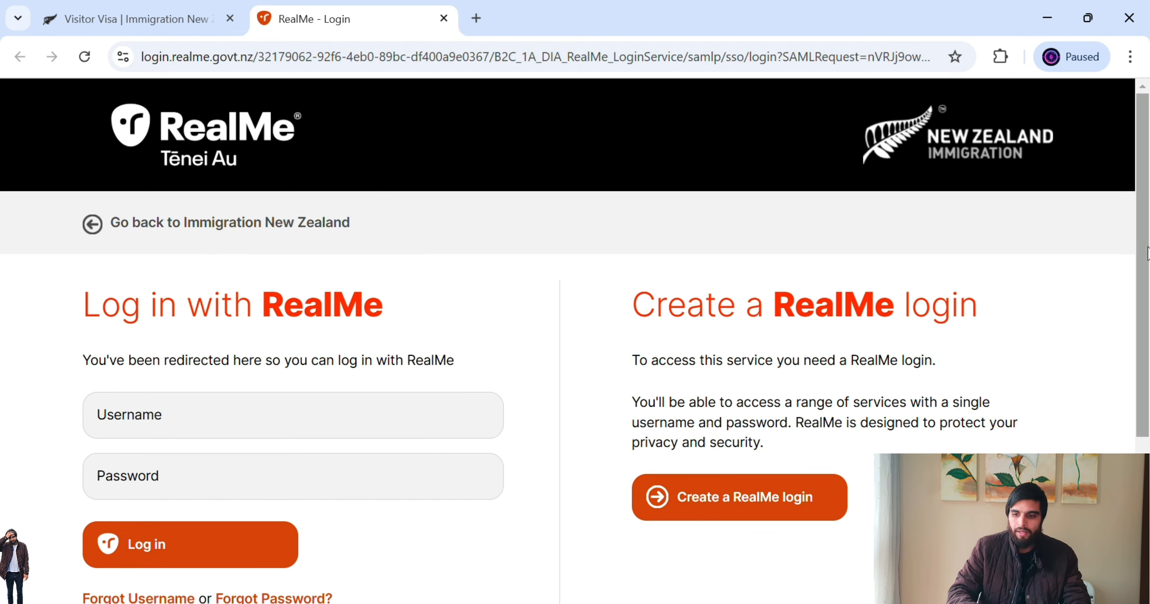
pyautogui.scroll(-1, 1147, 243)
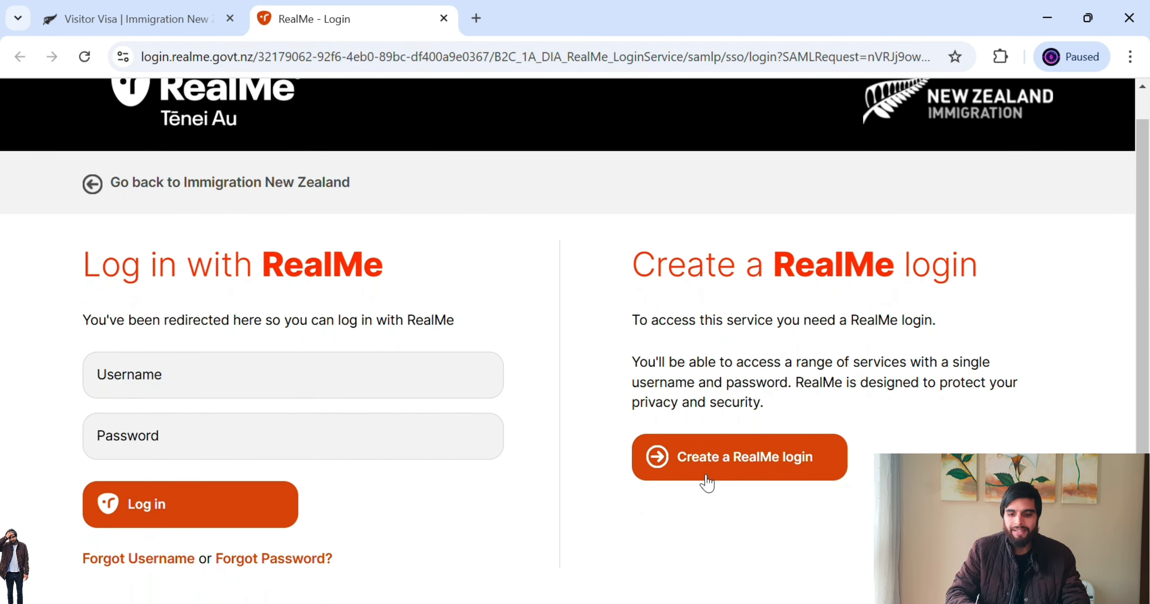
pyautogui.click(763, 455)
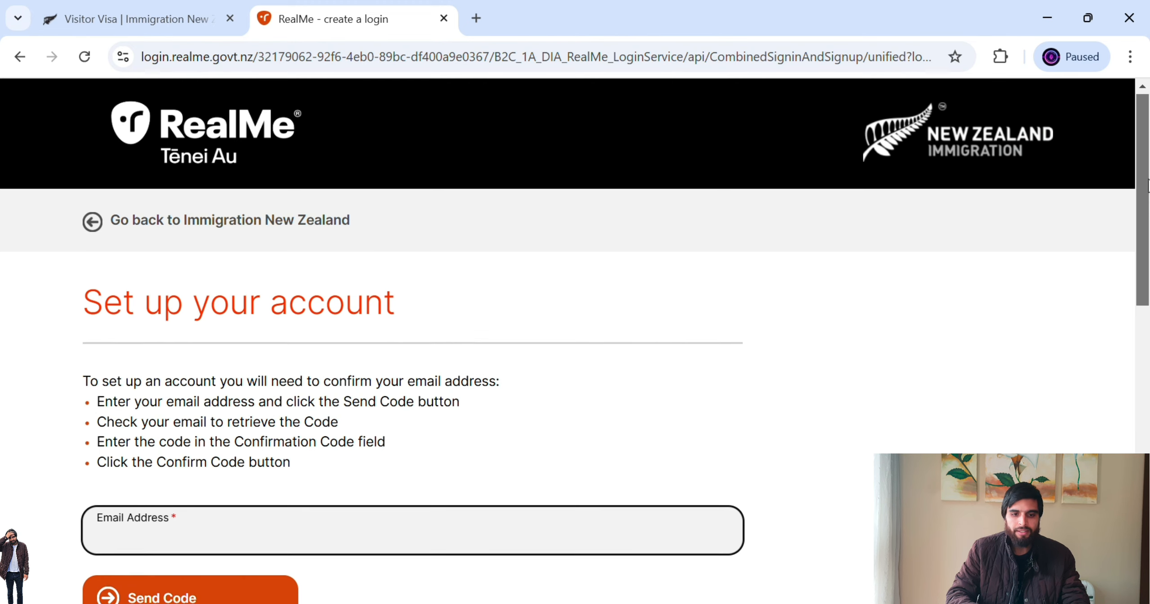
# - Enter the email address and confirm it with the code copied from the Gmail message
pyautogui.scroll(-2, 1147, 184)
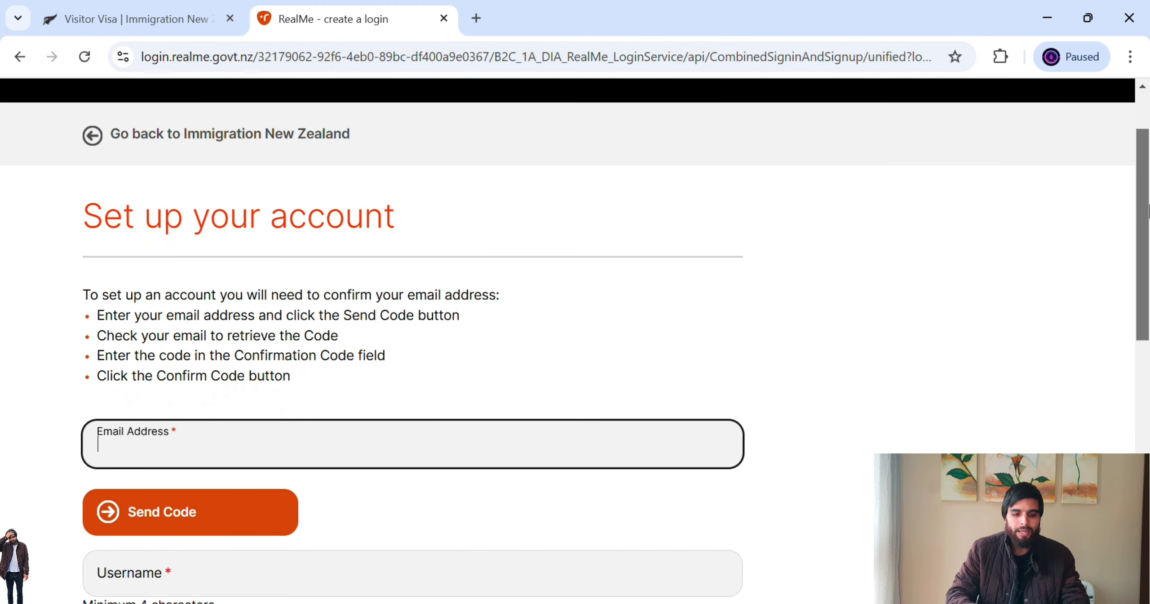
pyautogui.click(204, 458)
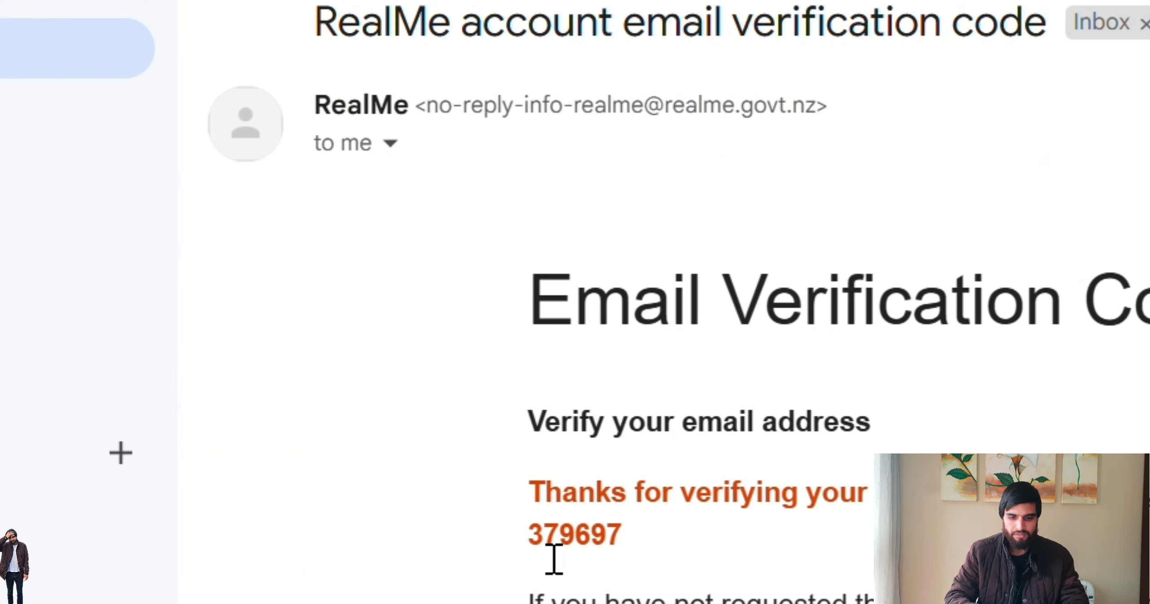
pyautogui.moveTo(552, 558); pyautogui.dragTo(639, 563)
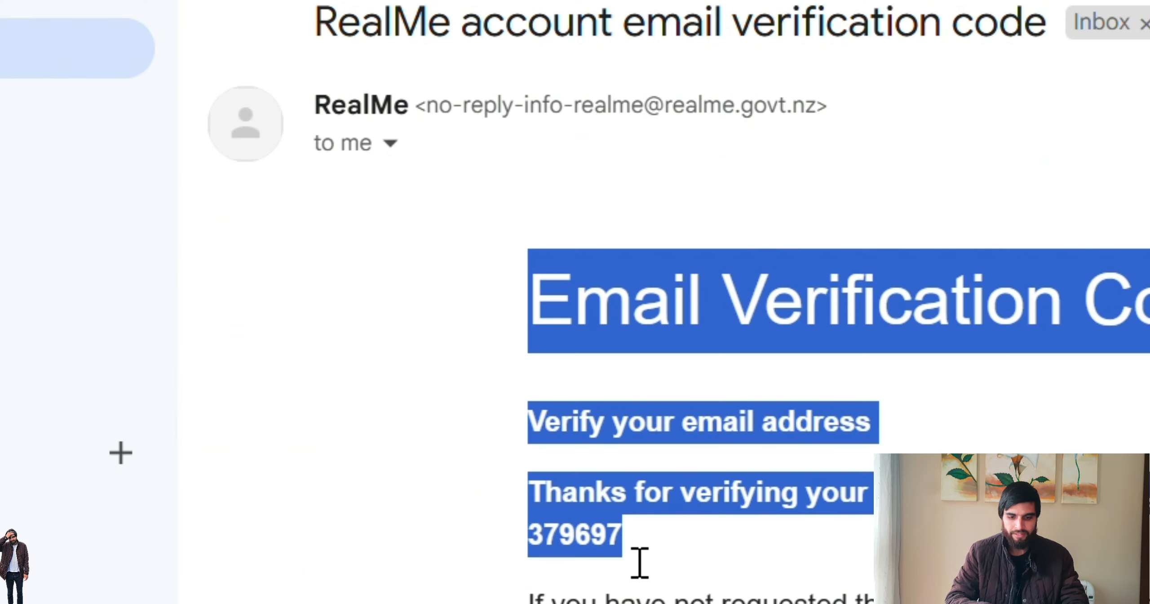
pyautogui.click(687, 552)
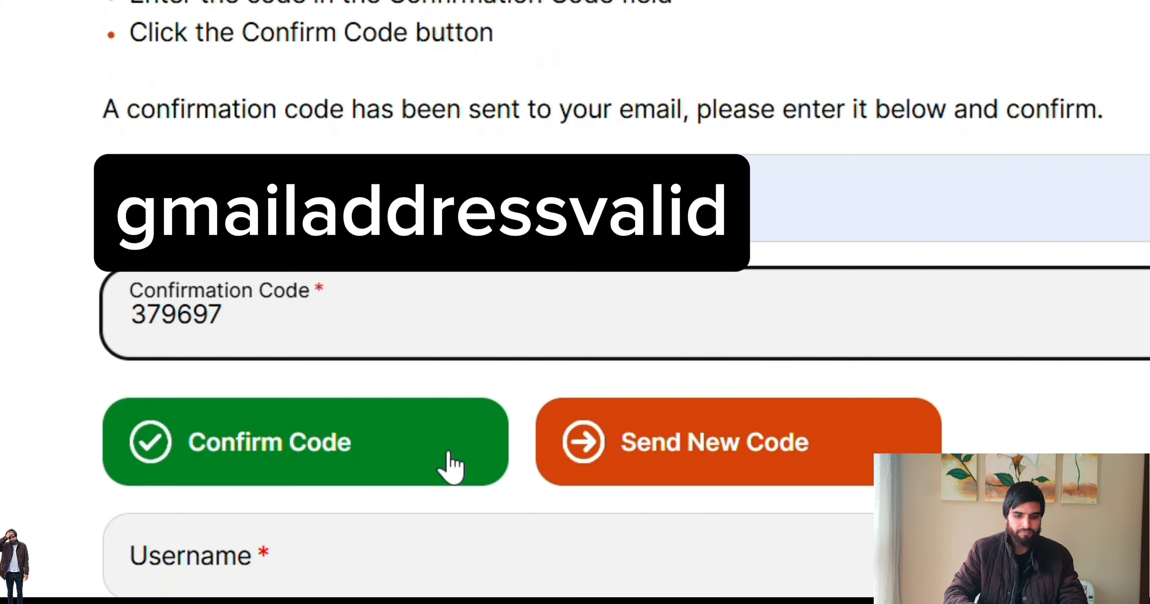
pyautogui.click(449, 579)
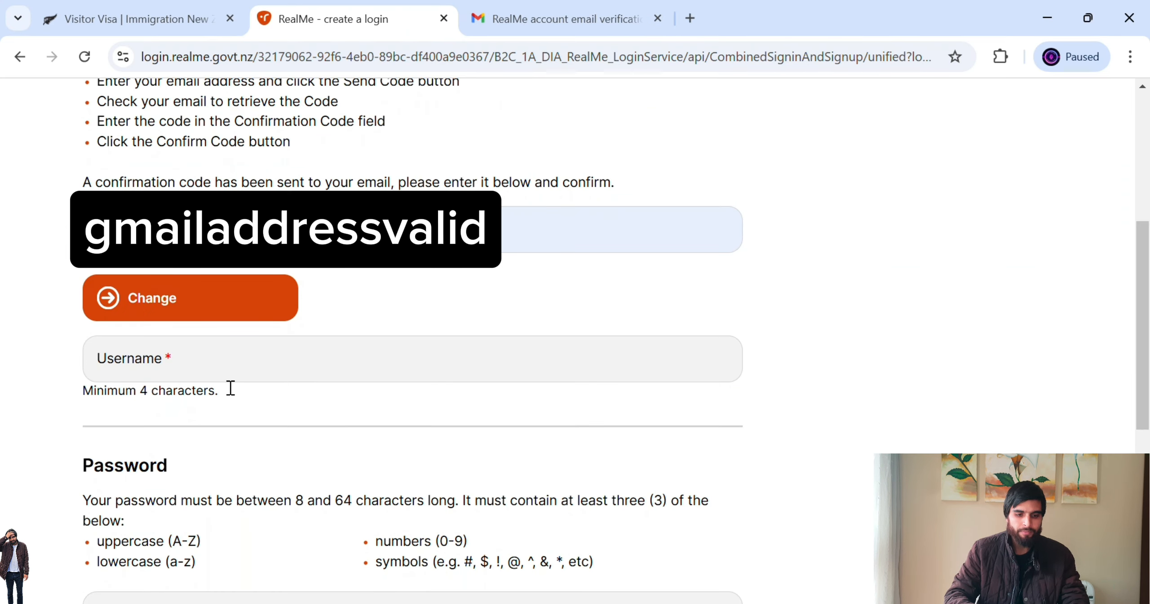
# - Enter a username and a password meeting the length and character rules, then submit them
pyautogui.click(196, 367)
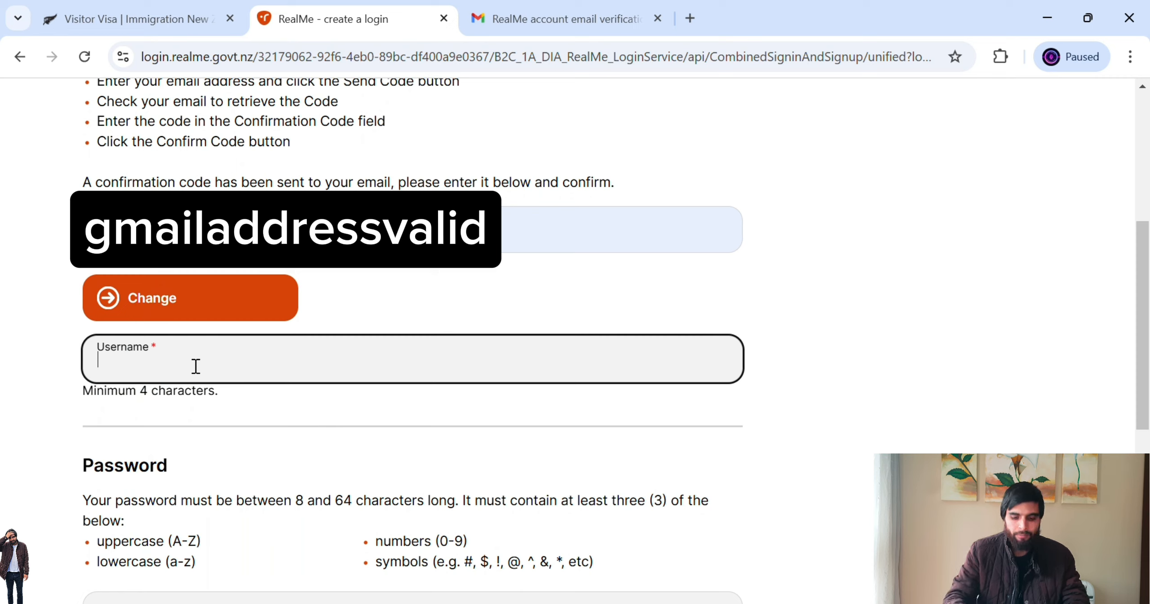
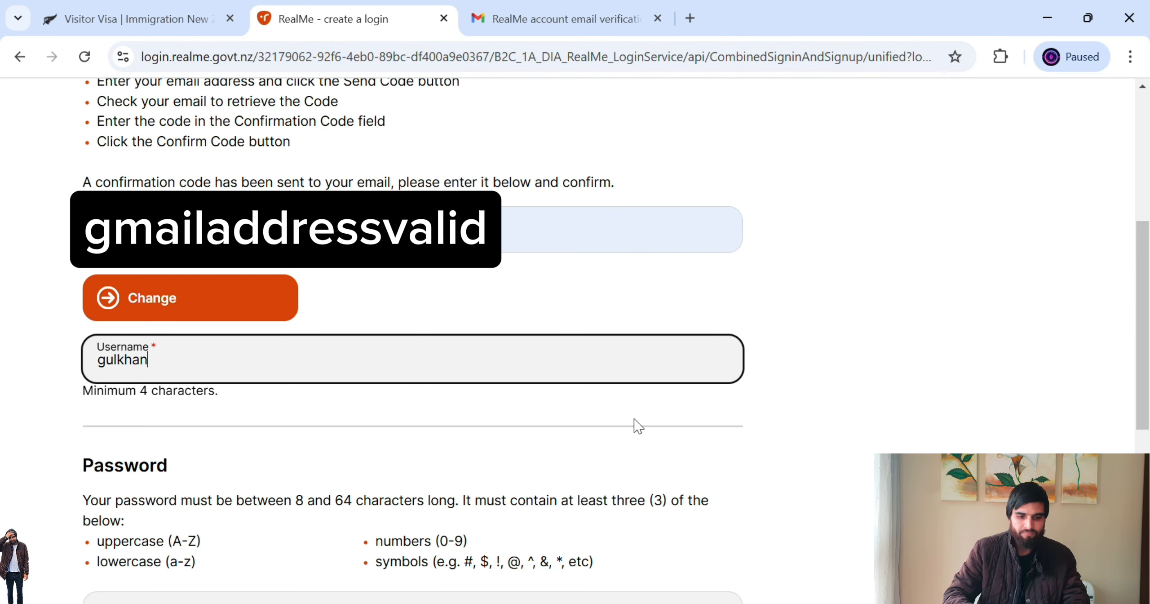
pyautogui.scroll(-4, 1142, 305)
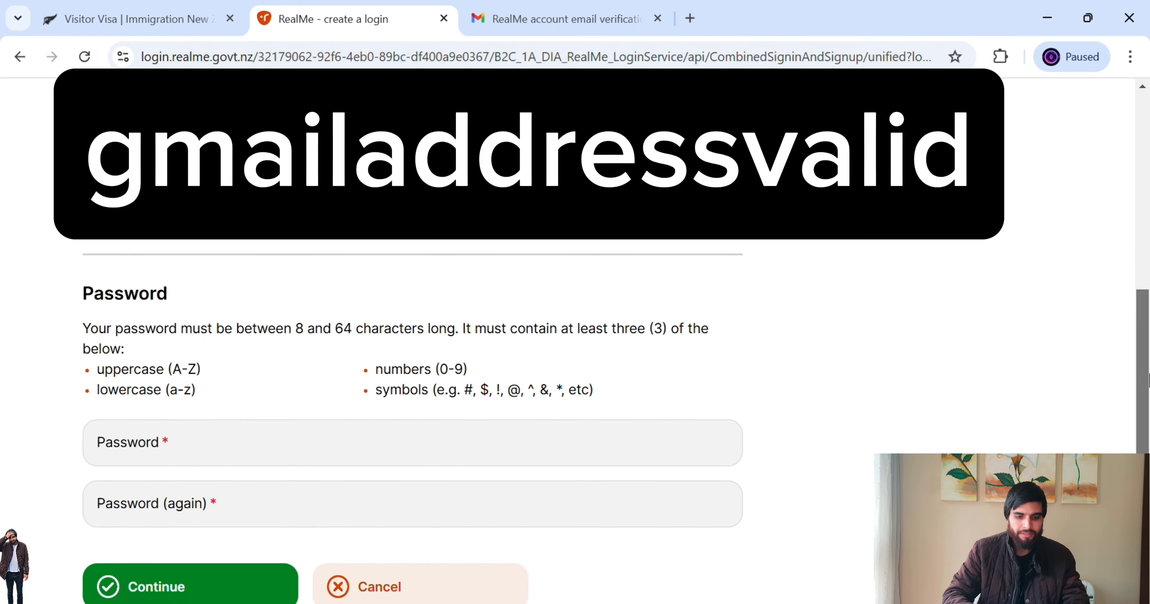
pyautogui.click(464, 438)
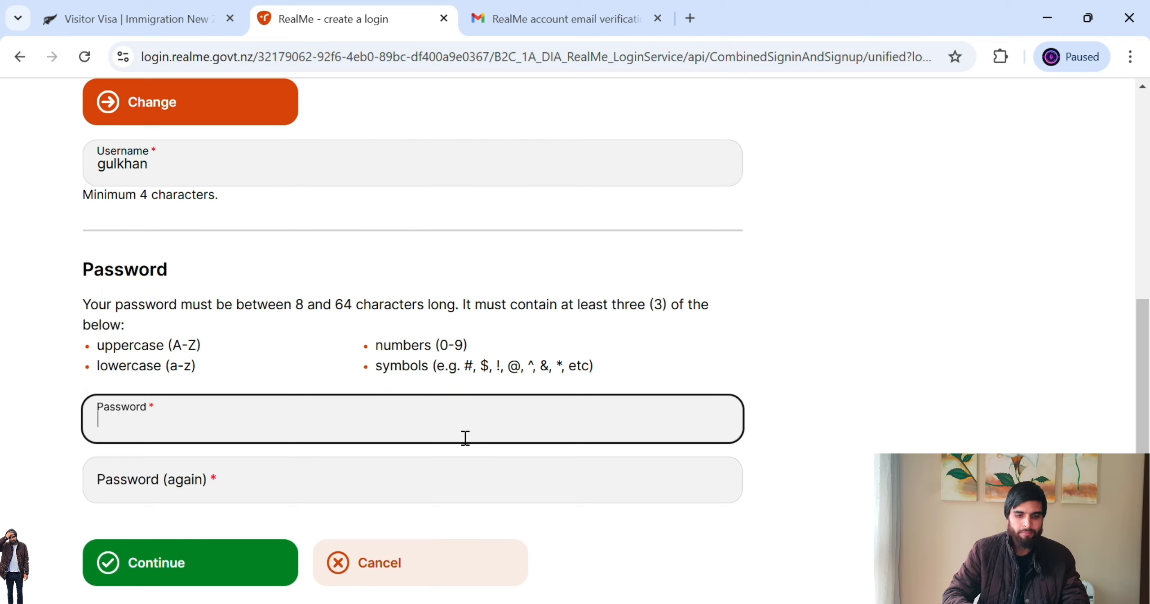
pyautogui.moveTo(298, 310); pyautogui.dragTo(360, 315)
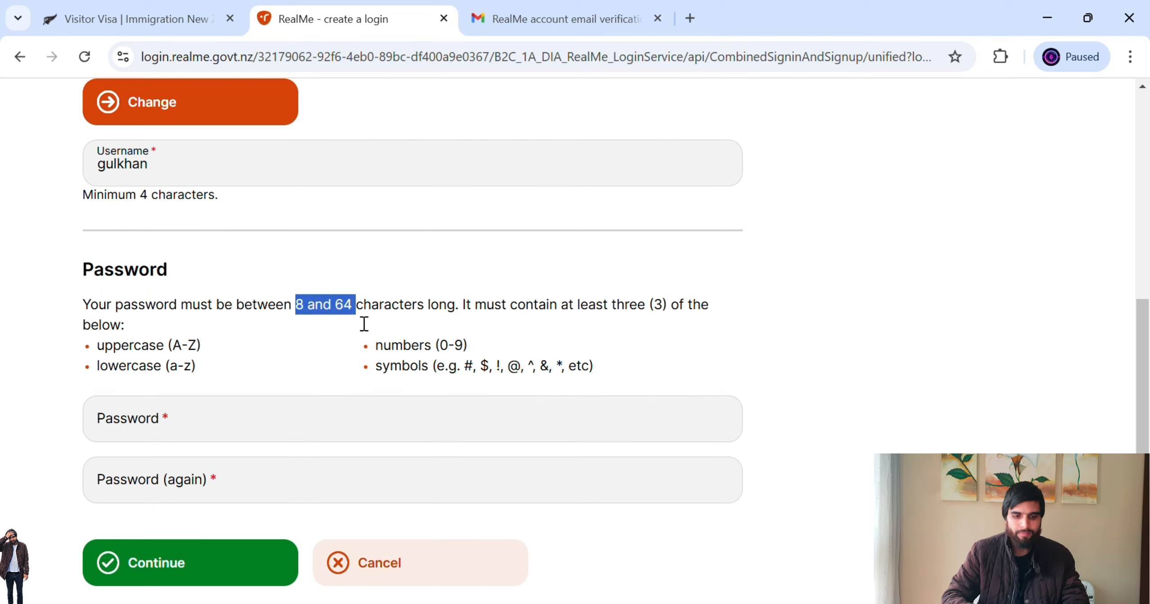
pyautogui.click(135, 352)
pyautogui.moveTo(135, 352); pyautogui.dragTo(185, 380)
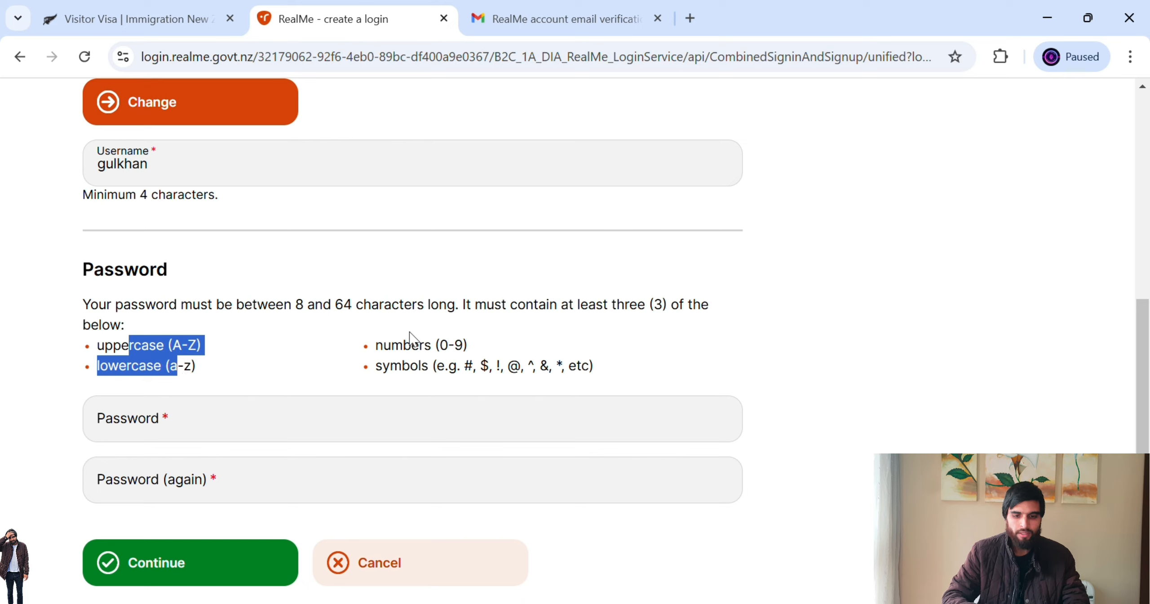
pyautogui.moveTo(392, 346); pyautogui.dragTo(452, 377)
pyautogui.click(311, 429)
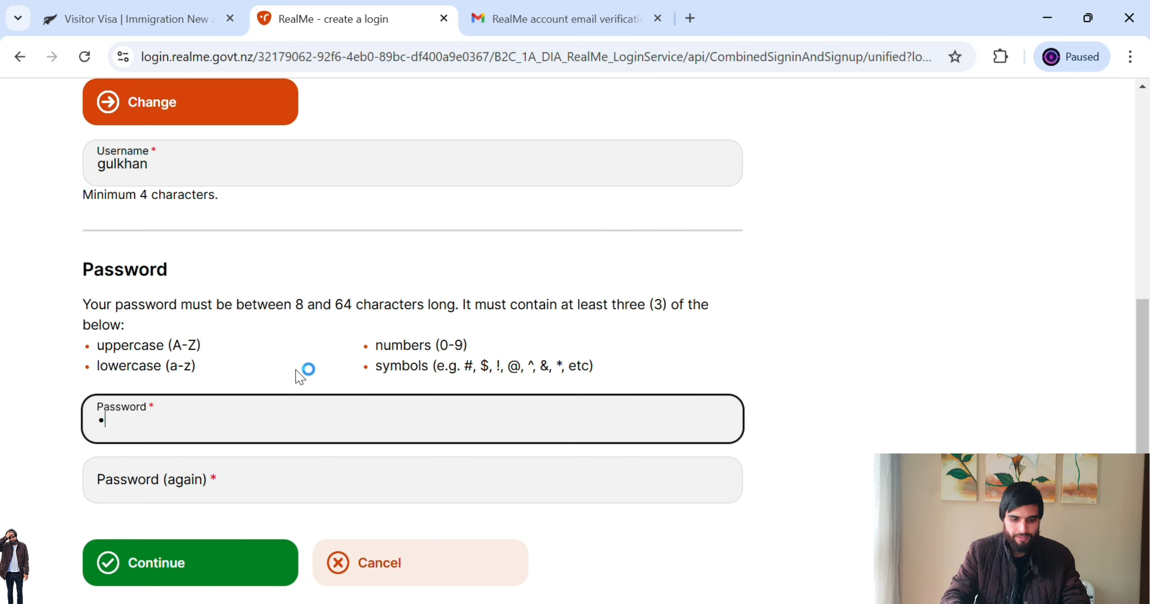
pyautogui.write('••')
pyautogui.write('•')
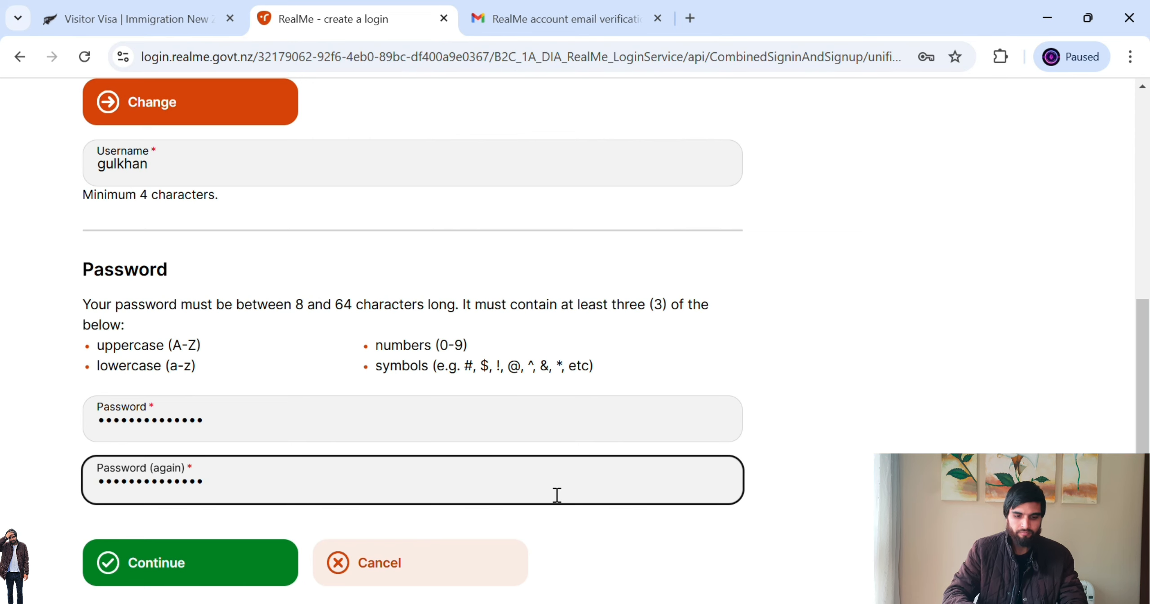
pyautogui.click(234, 567)
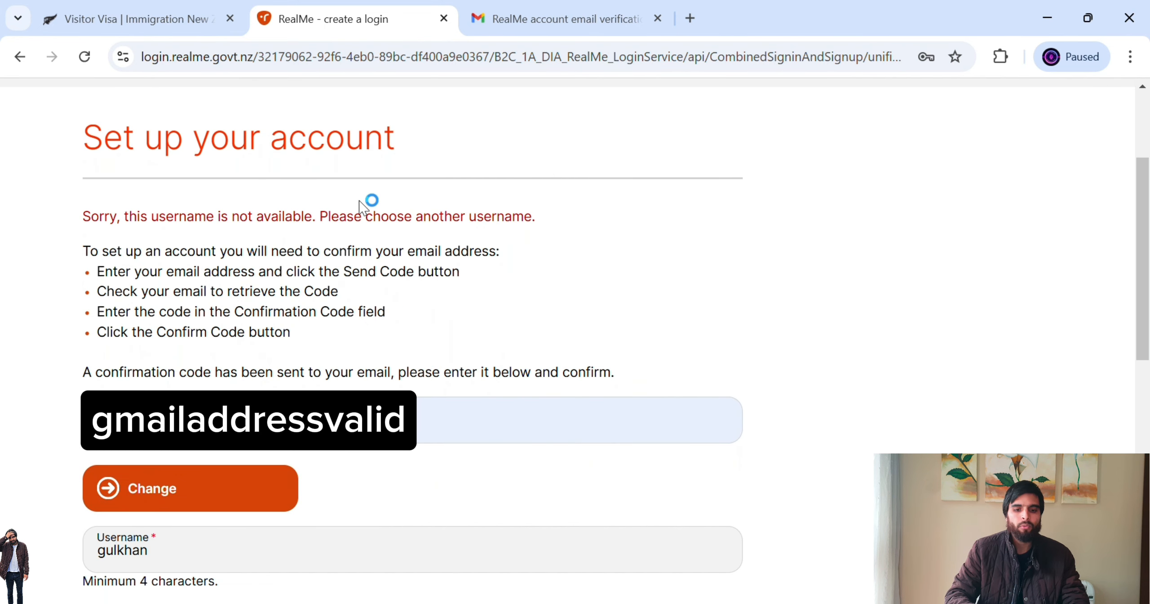
# - Replace the rejected username with one ending in 123 and continue with the signup
pyautogui.moveTo(92, 221); pyautogui.dragTo(544, 224)
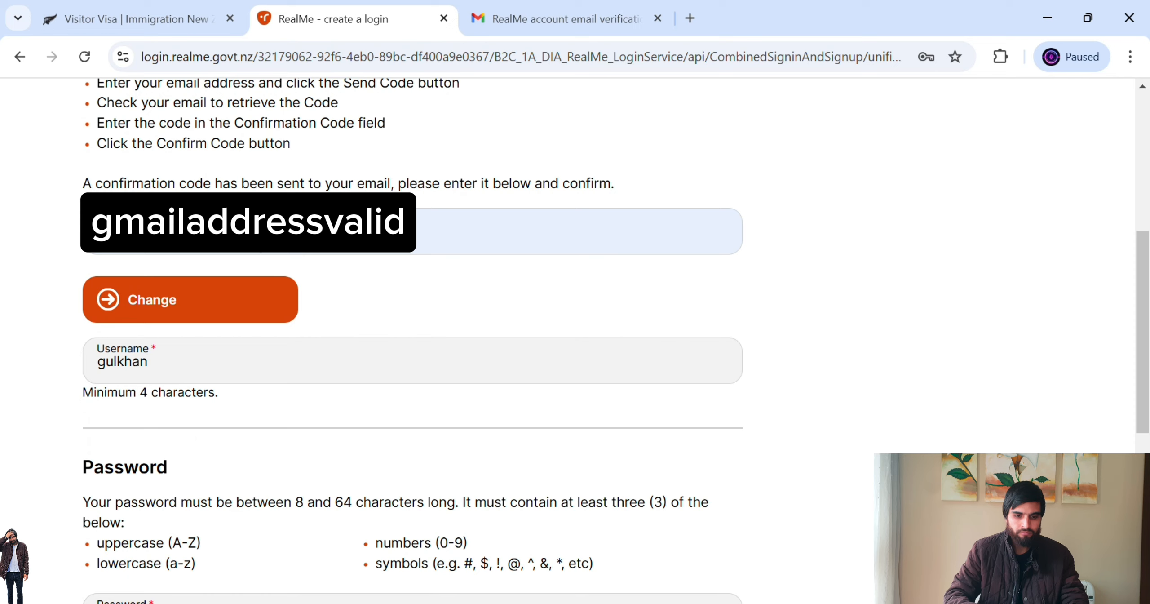
pyautogui.click(268, 373)
pyautogui.press('BackSpace')
pyautogui.press('BackSpace')
pyautogui.press('BackSpace')
pyautogui.press('BackSpace')
pyautogui.press('BackSpace')
pyautogui.press('BackSpace')
pyautogui.press('BackSpace')
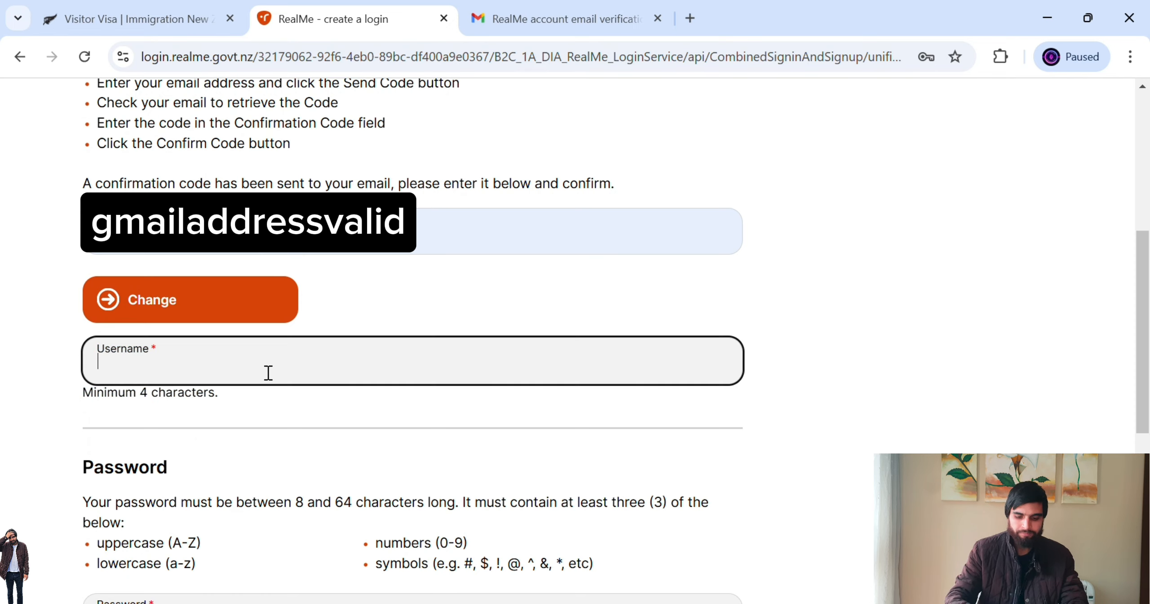
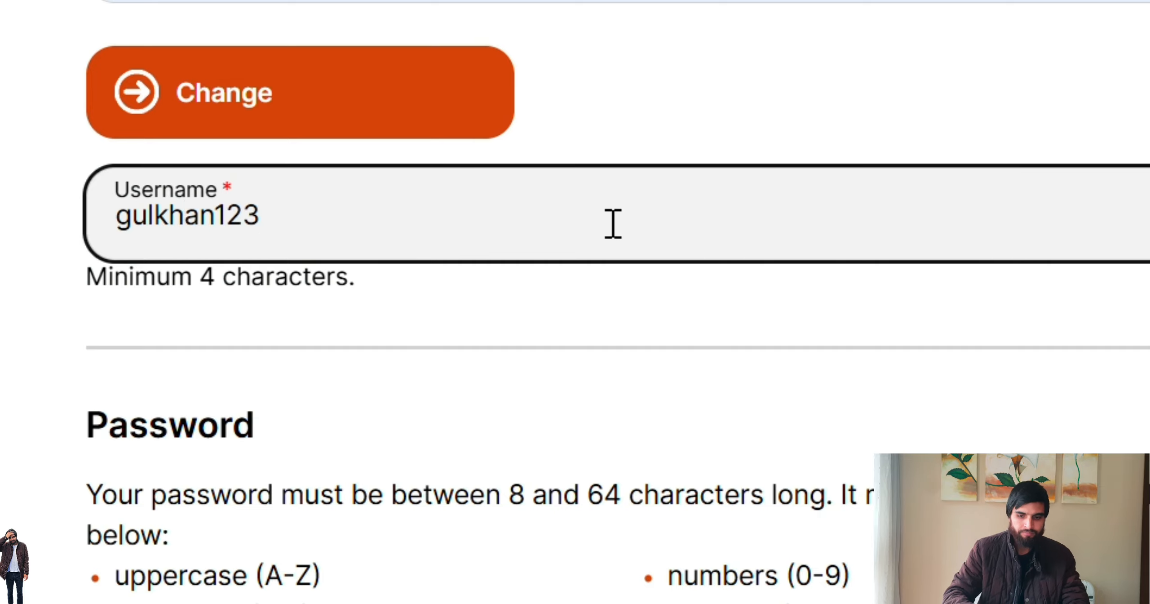
pyautogui.scroll(-5, 575, 301)
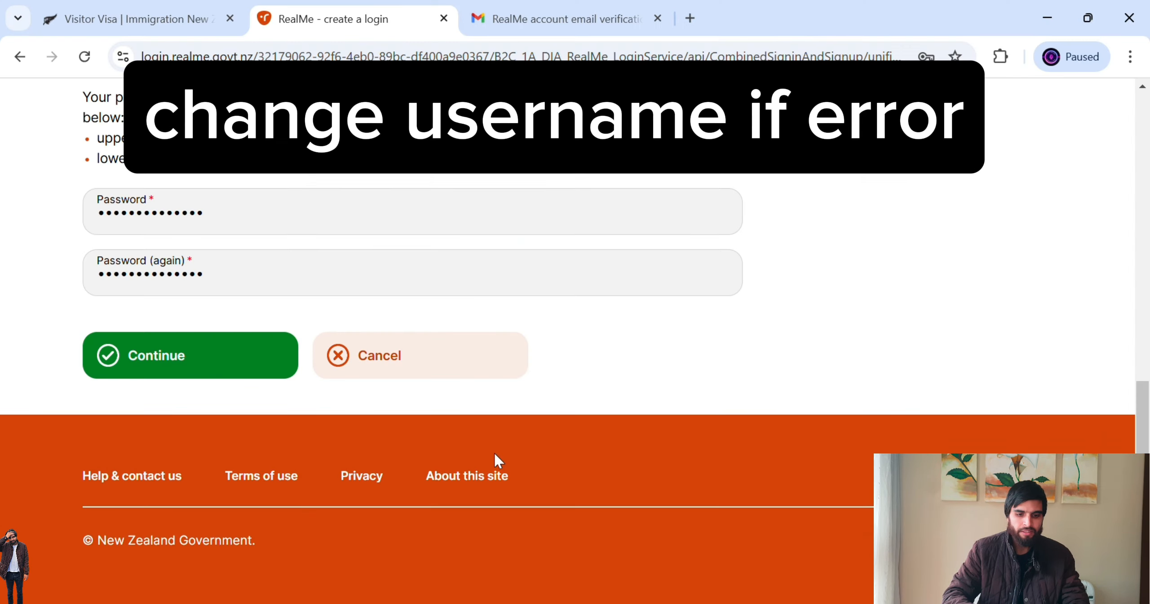
pyautogui.click(235, 373)
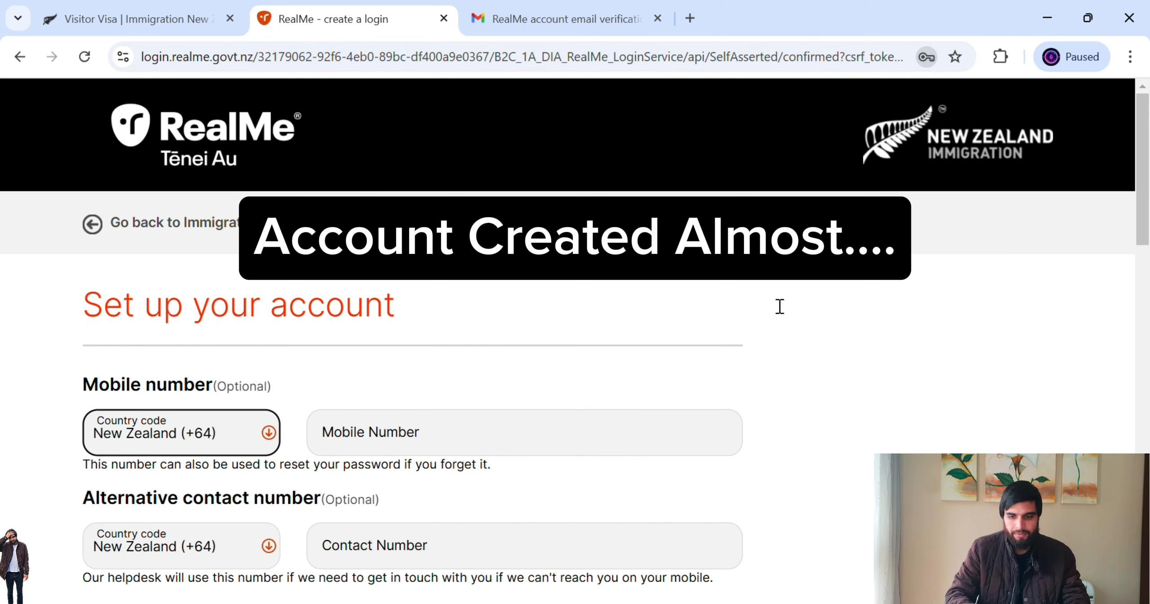
# - Set the alternative contact country code to Pakistan (+92) and enter the contact number
pyautogui.moveTo(1148, 178); pyautogui.dragTo(1148, 231)
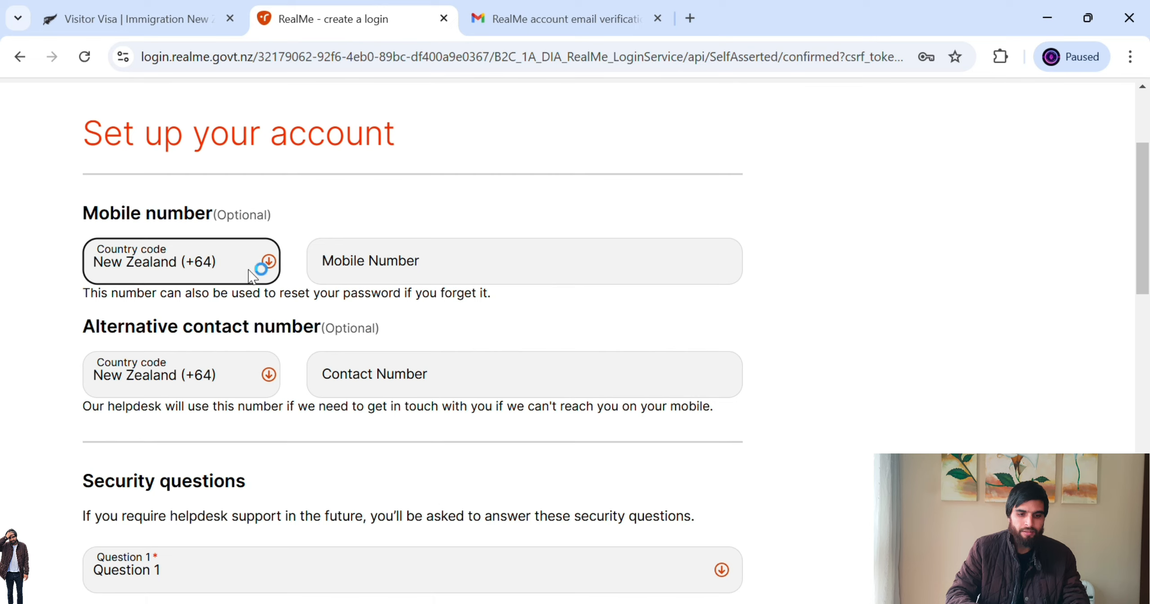
pyautogui.click(300, 224)
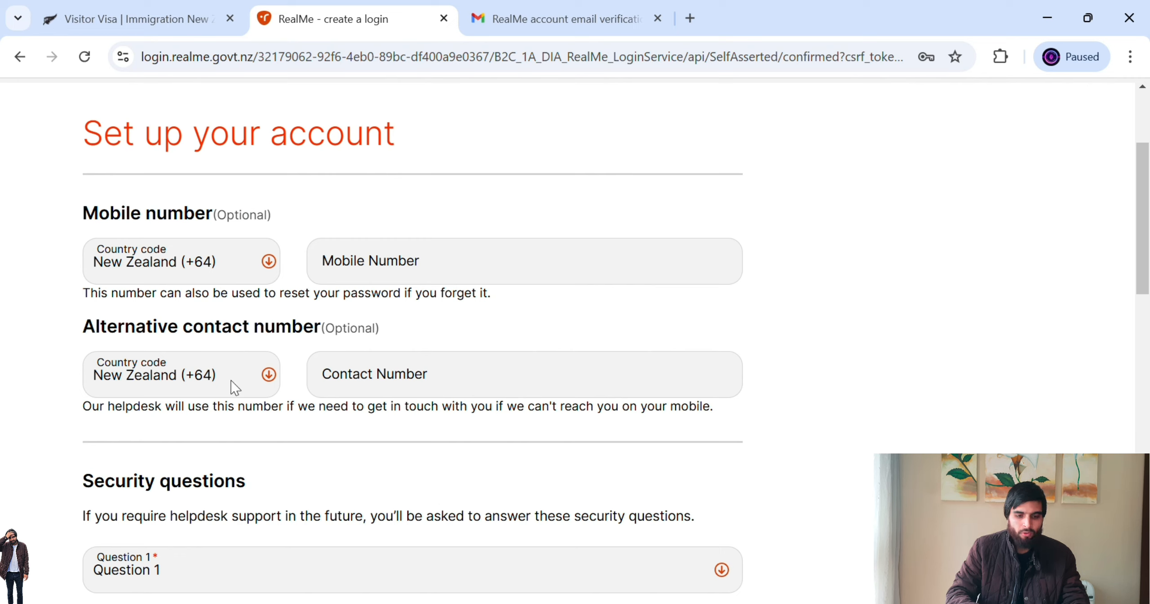
pyautogui.click(258, 381)
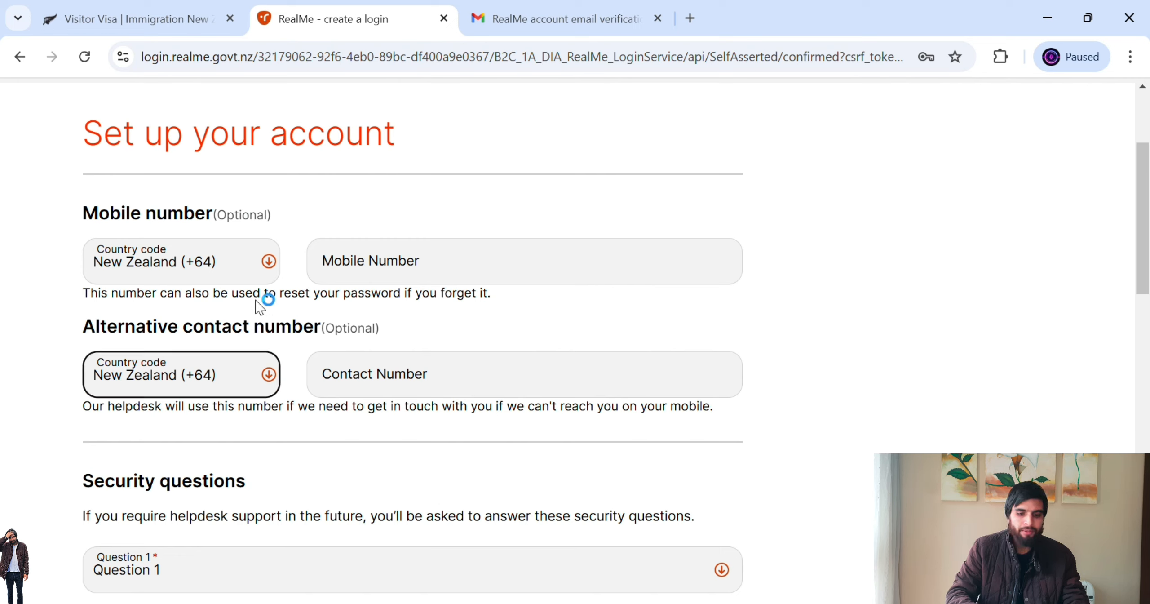
pyautogui.press('p')
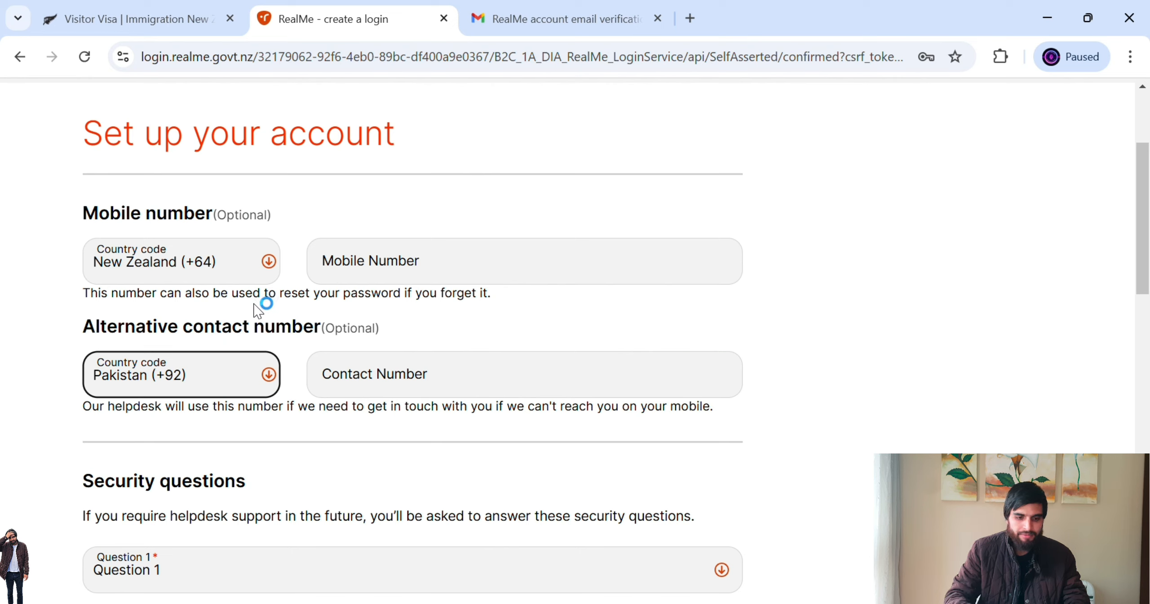
pyautogui.click(375, 370)
pyautogui.write('123456789')
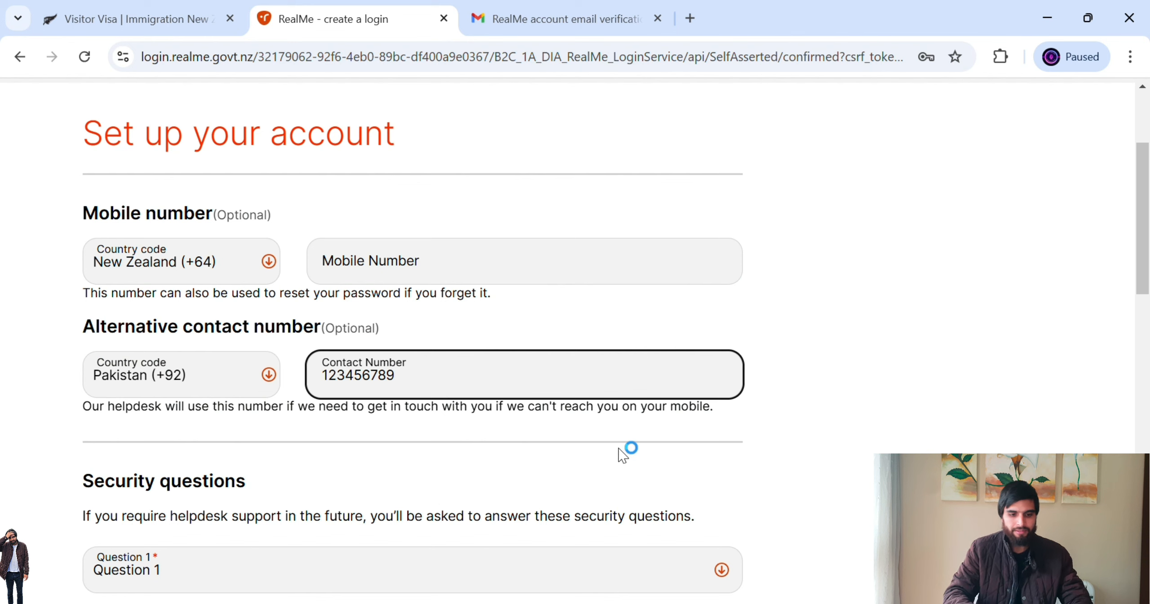
pyautogui.scroll(-3, 1145, 310)
pyautogui.moveTo(1149, 318); pyautogui.dragTo(1149, 329)
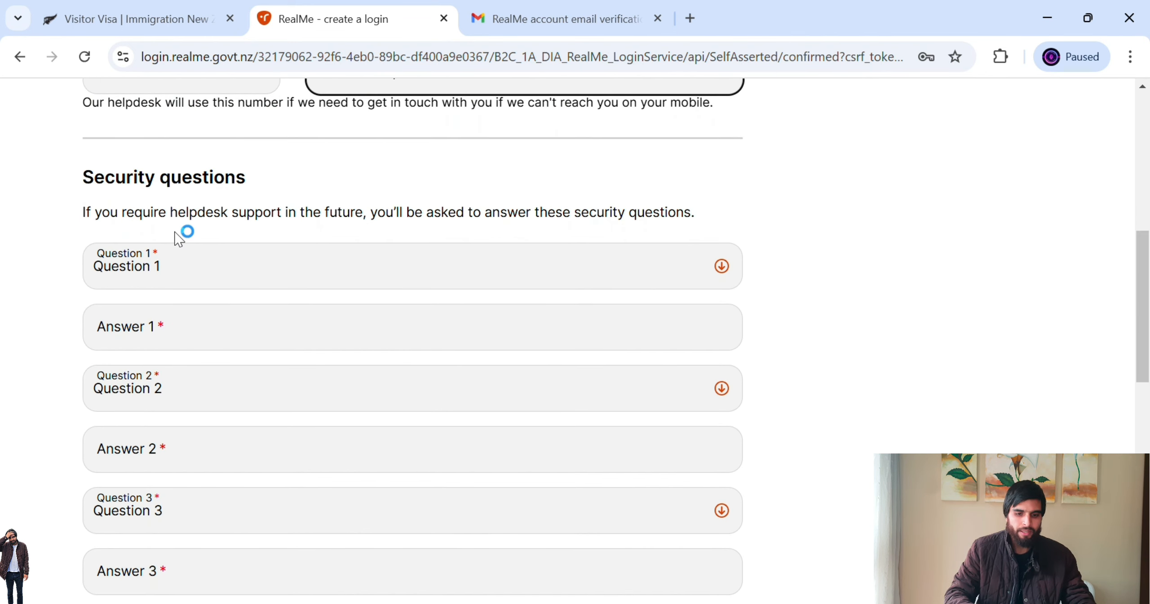
# - Choose Question 1 (oldest cousin's first name) and Question 2 (favourite childhood friend) and answer them
pyautogui.moveTo(139, 221); pyautogui.dragTo(714, 219)
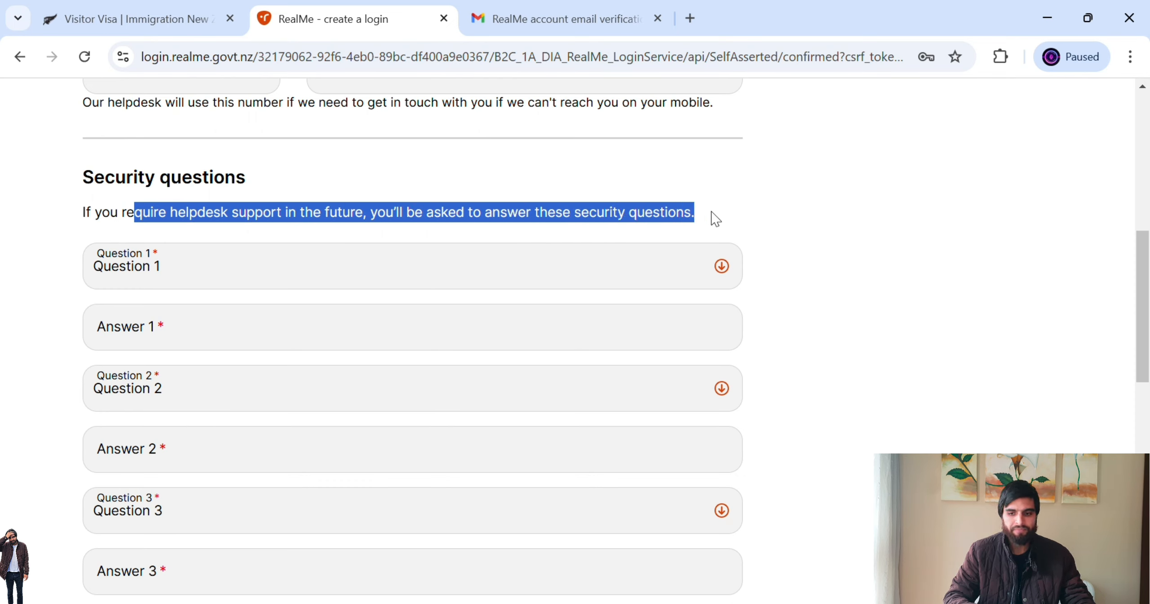
pyautogui.click(890, 218)
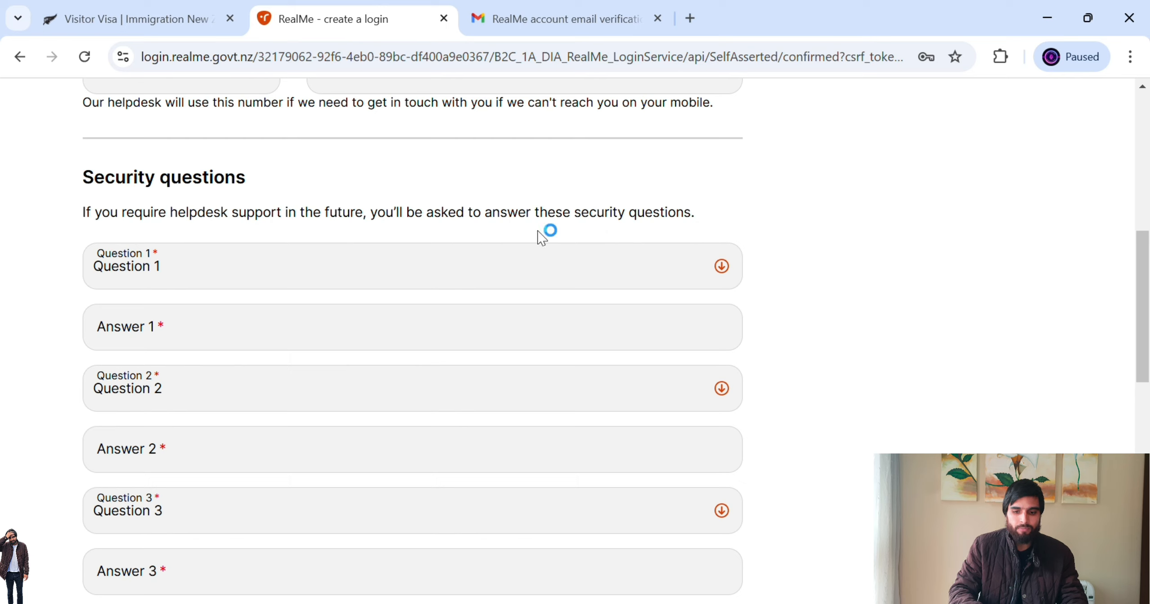
pyautogui.click(720, 269)
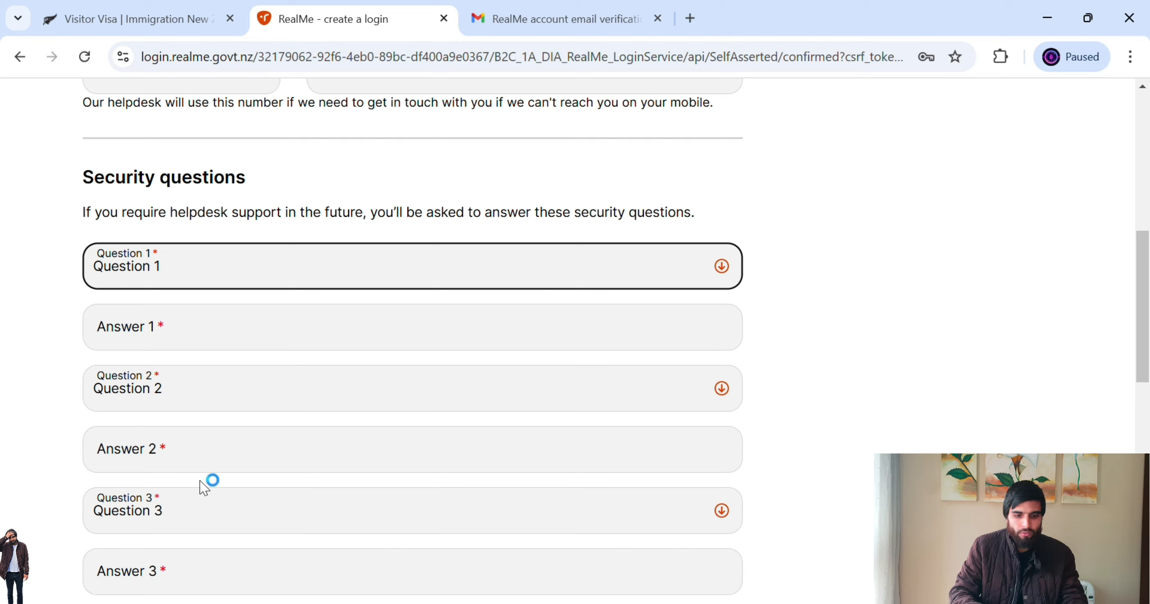
pyautogui.click(279, 477)
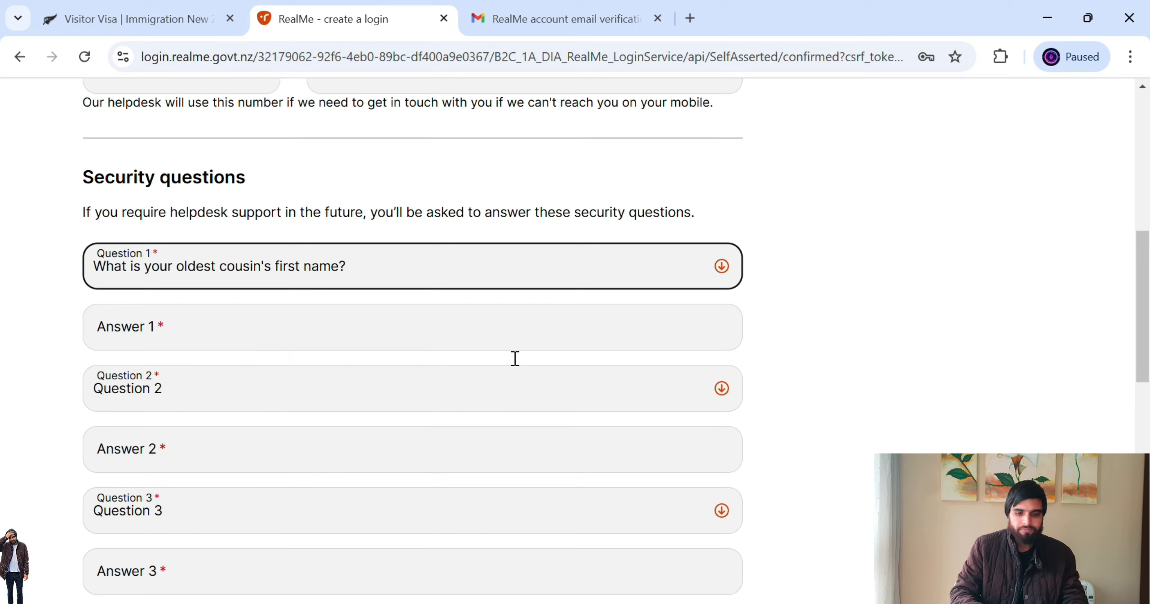
pyautogui.click(540, 325)
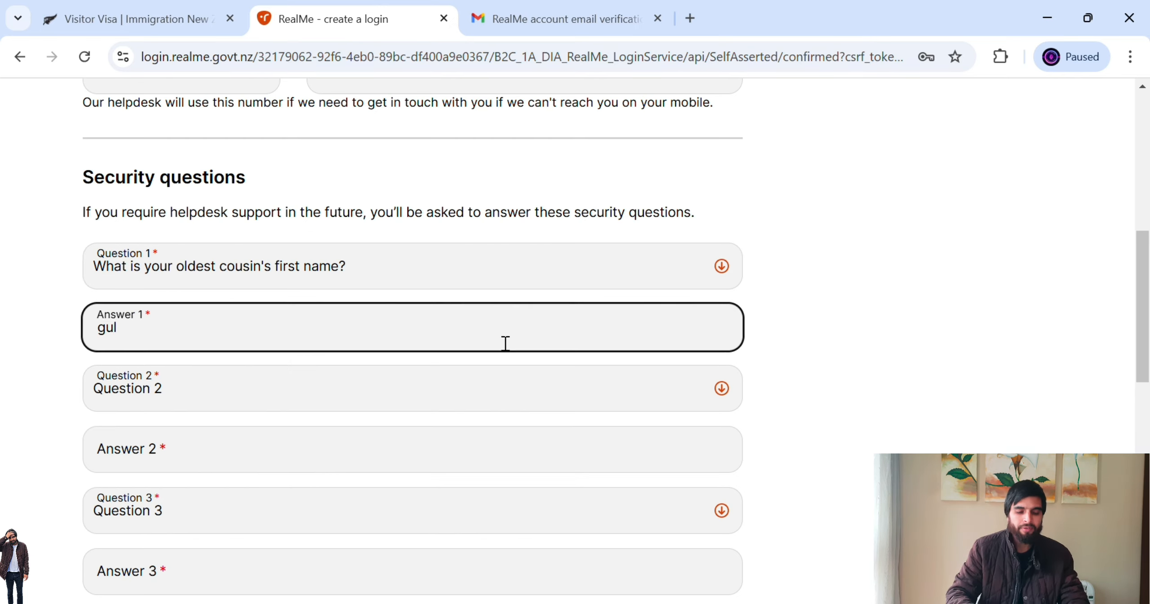
pyautogui.click(717, 397)
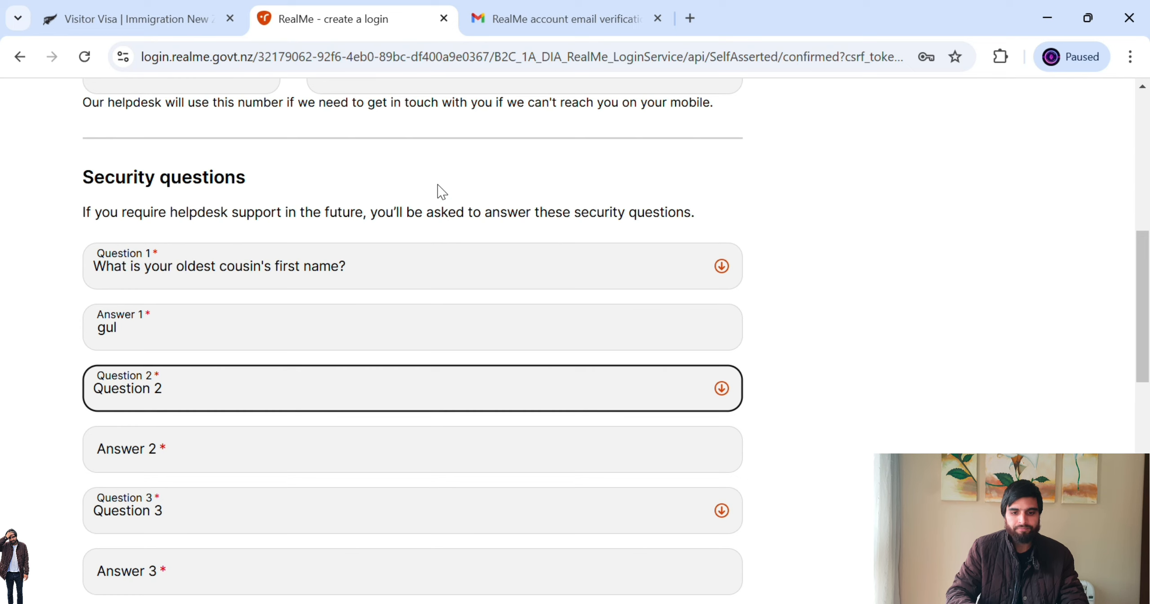
pyautogui.press('Down')
pyautogui.click(344, 457)
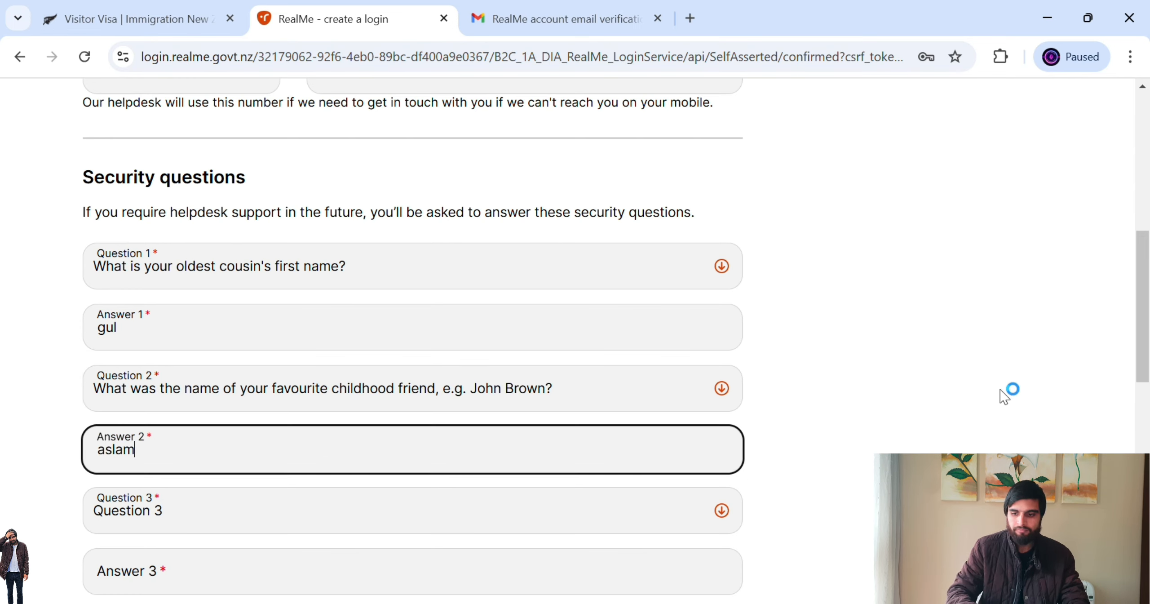
# - Choose the favourite childhood place question as Question 3 and type its answer
pyautogui.scroll(-4, 1148, 343)
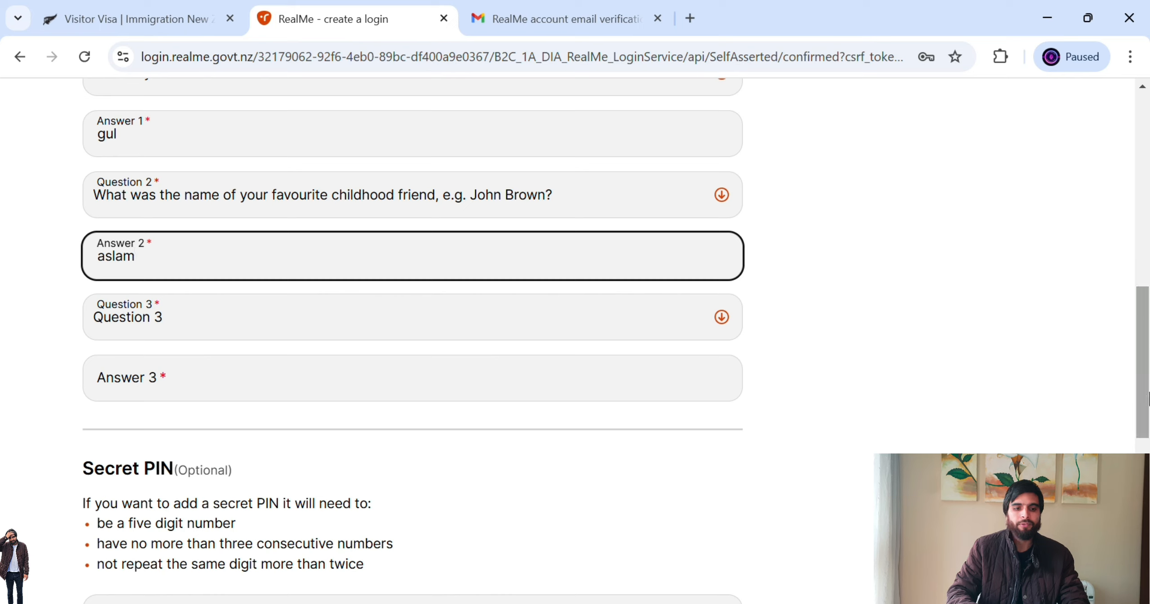
pyautogui.click(724, 299)
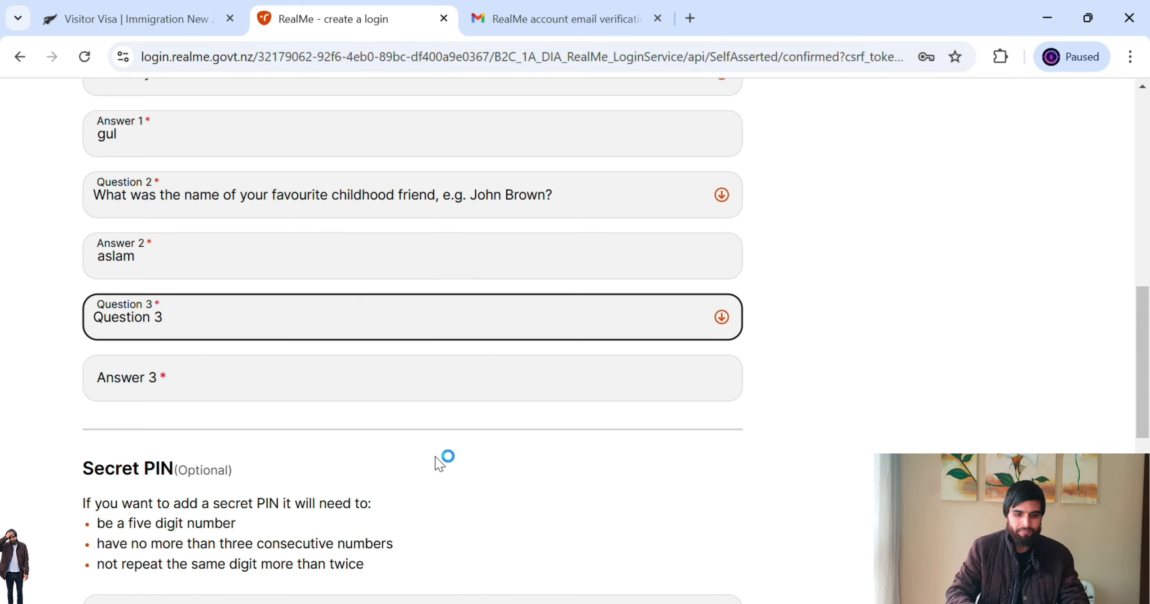
pyautogui.click(389, 548)
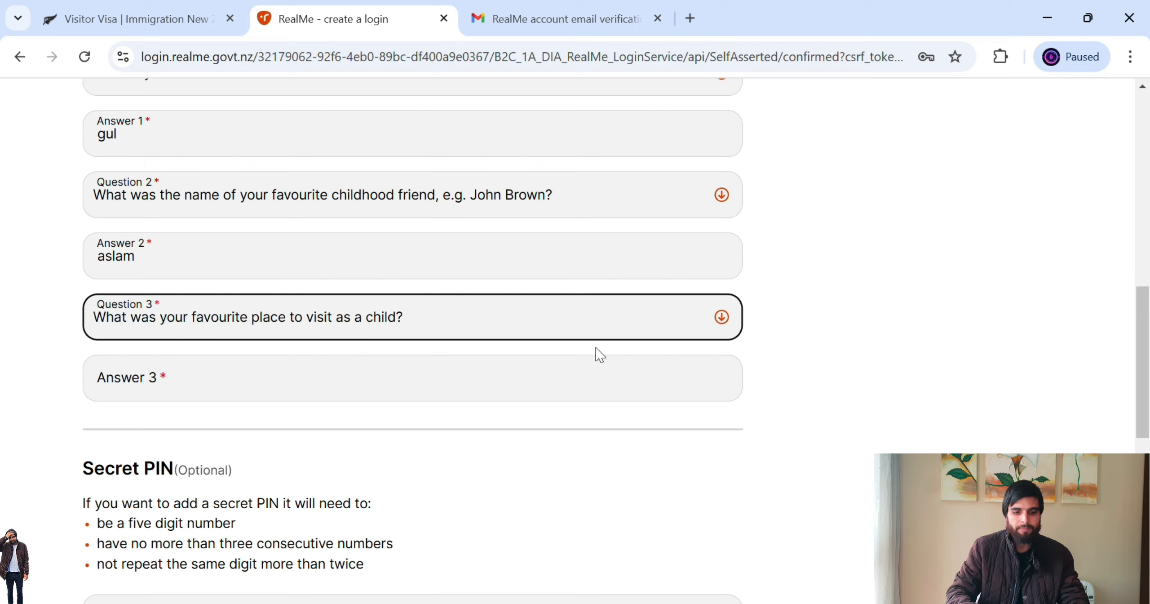
pyautogui.click(554, 386)
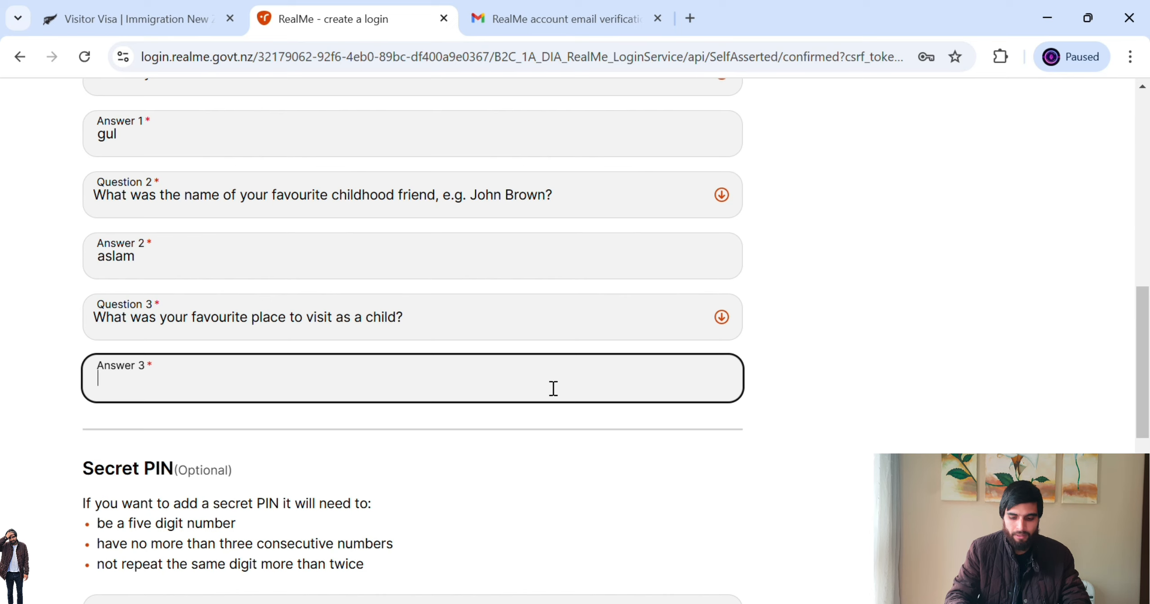
pyautogui.write('pakistan')
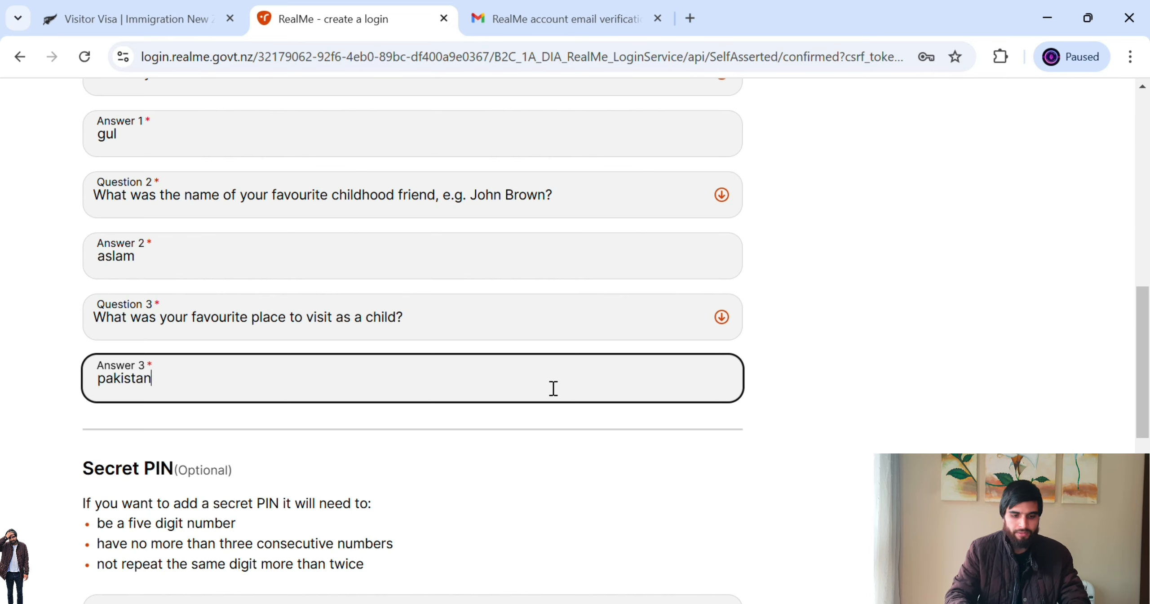
# - Enter and confirm a five-digit secret PIN and accept the RealMe Terms of use
pyautogui.scroll(-5, 1147, 434)
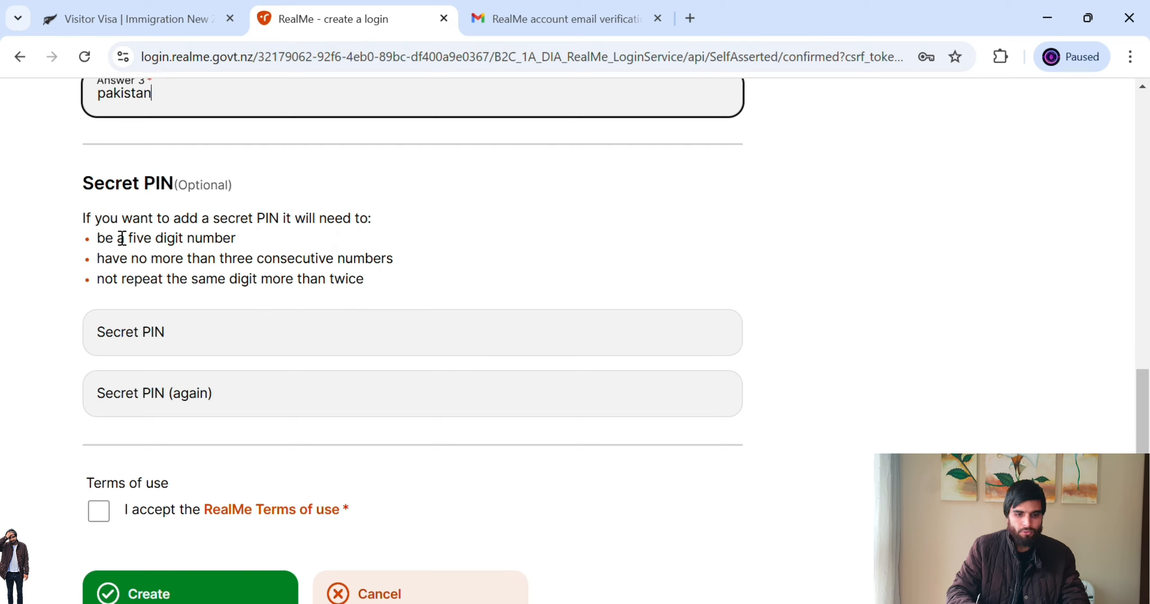
pyautogui.moveTo(118, 242); pyautogui.dragTo(423, 278)
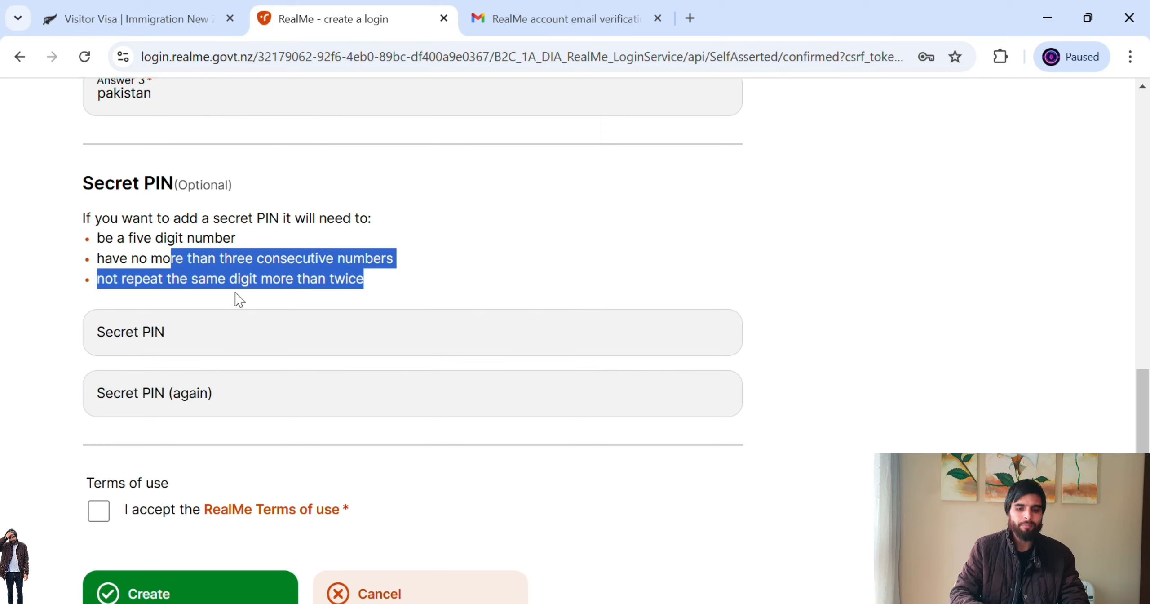
pyautogui.click(440, 267)
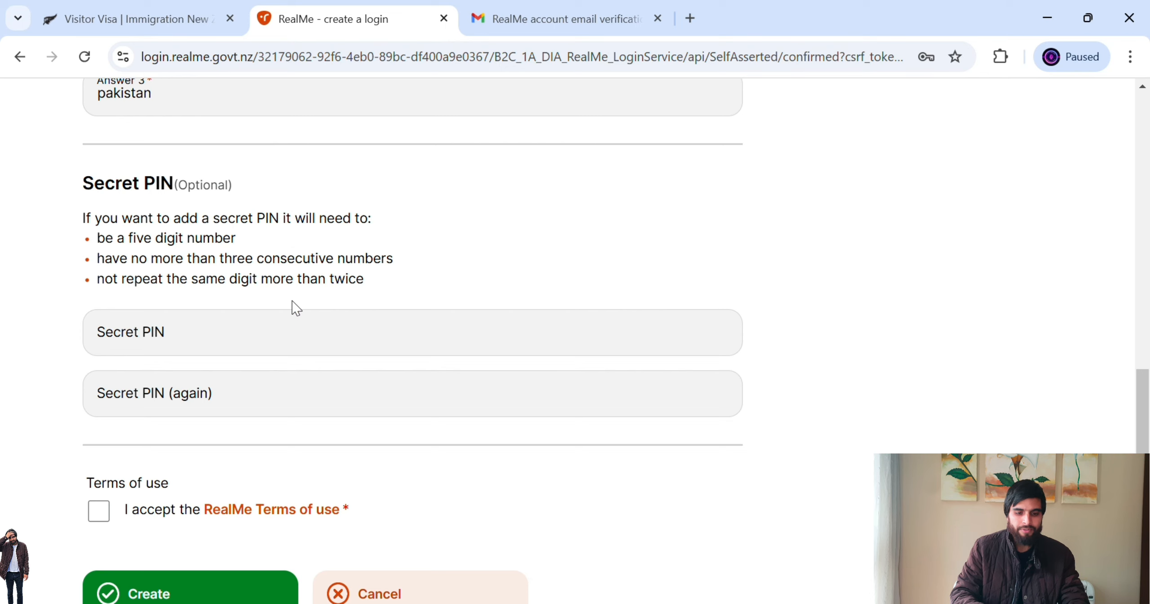
pyautogui.click(324, 327)
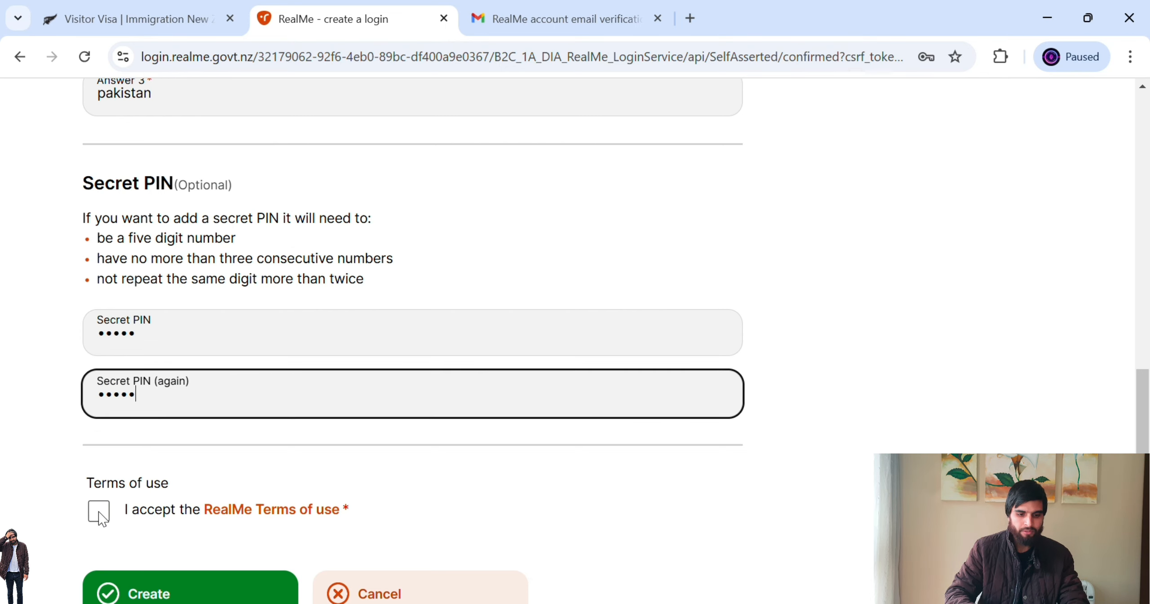
pyautogui.click(99, 512)
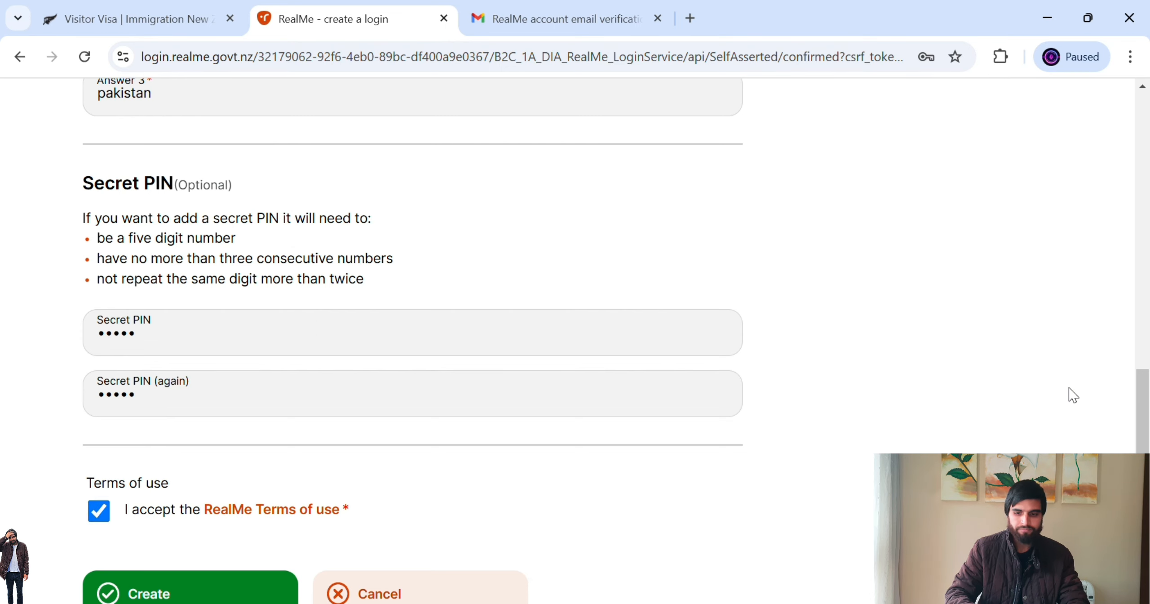
pyautogui.scroll(-5, 1147, 433)
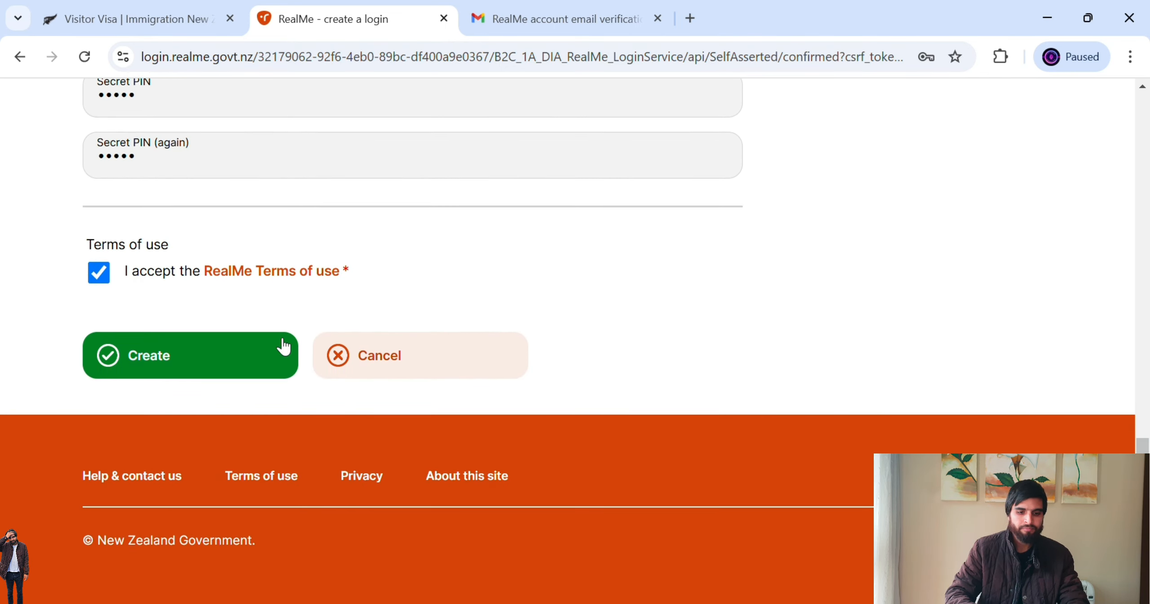
# - Create the RealMe login and scroll the Immigration Online dashboard down to My visas
pyautogui.click(242, 367)
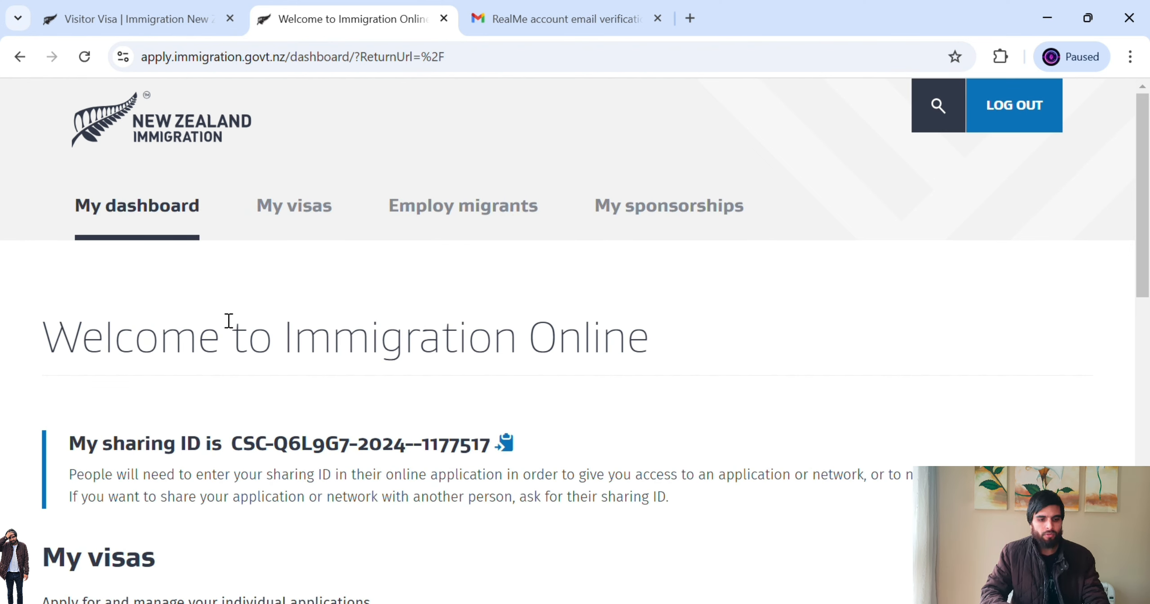
pyautogui.moveTo(74, 358); pyautogui.dragTo(102, 352)
pyautogui.moveTo(172, 367); pyautogui.dragTo(662, 342)
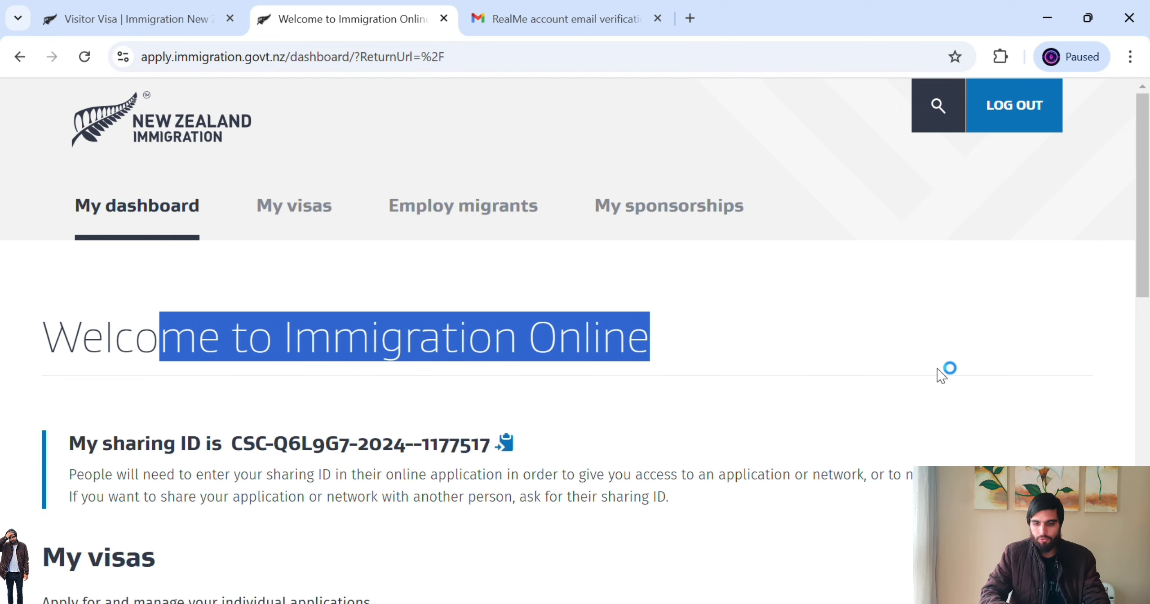
pyautogui.scroll(-4, 1147, 330)
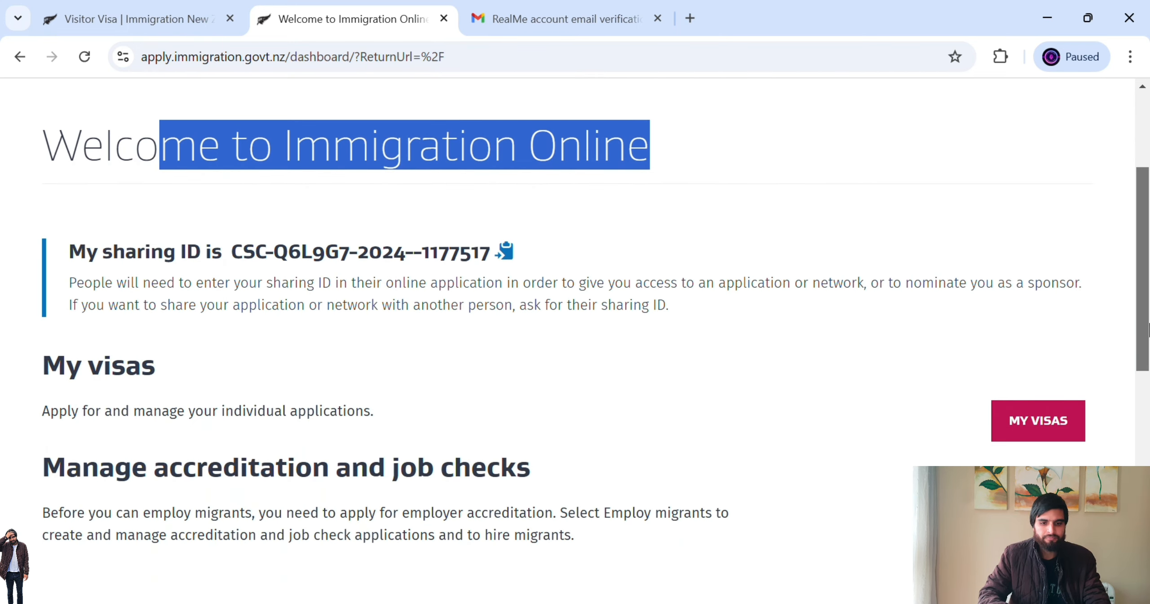
pyautogui.moveTo(1147, 331); pyautogui.dragTo(1147, 359)
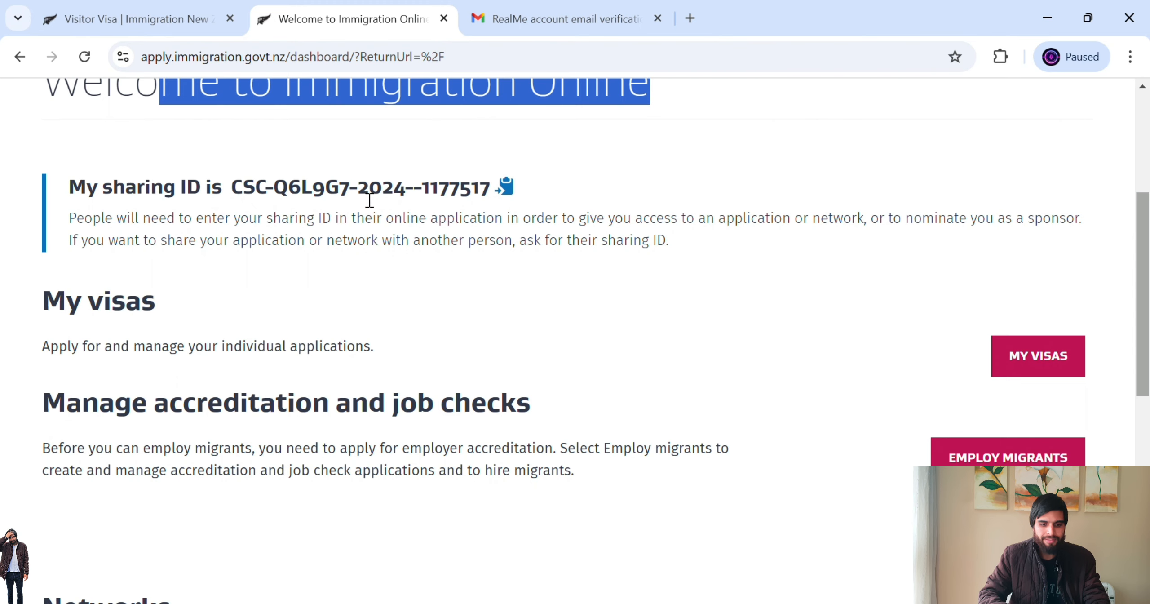
pyautogui.moveTo(1147, 334); pyautogui.dragTo(1147, 358)
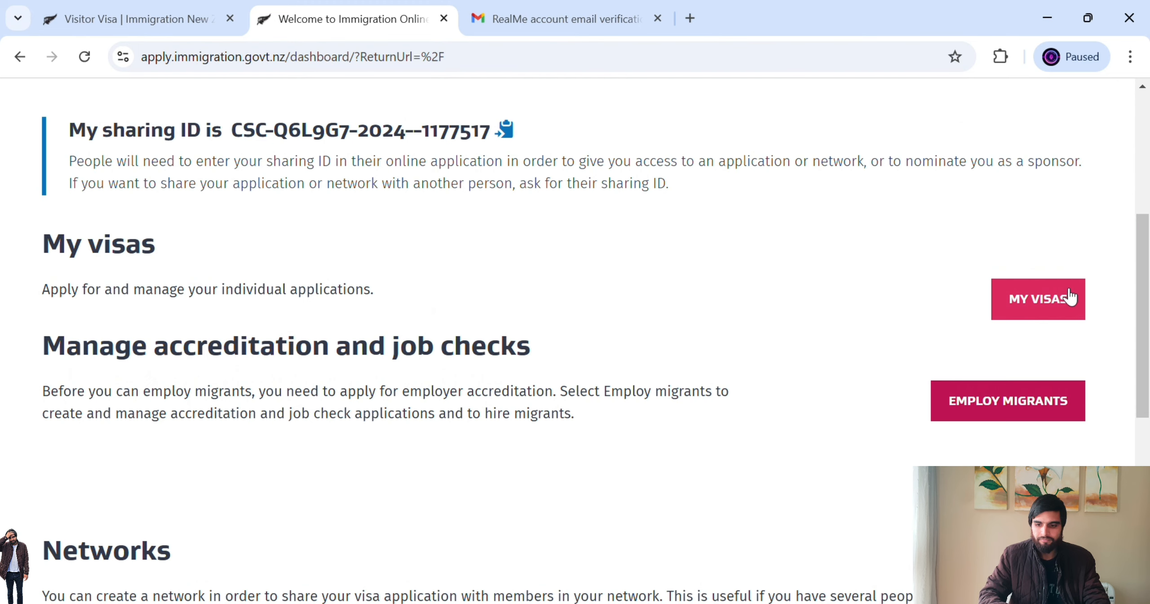
# - Open My visas and scroll through the empty Draft and Submitted applications lists
pyautogui.click(1042, 300)
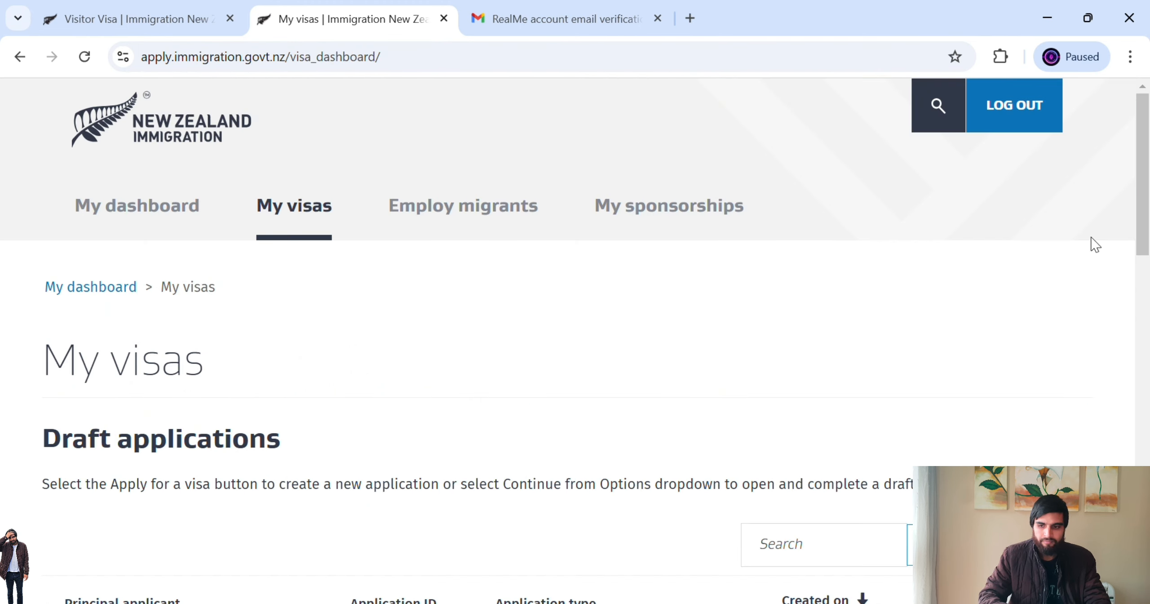
pyautogui.moveTo(1146, 200)
pyautogui.mouseDown()
pyautogui.moveTo(1146, 417)
pyautogui.moveTo(1147, 345)
pyautogui.mouseUp()
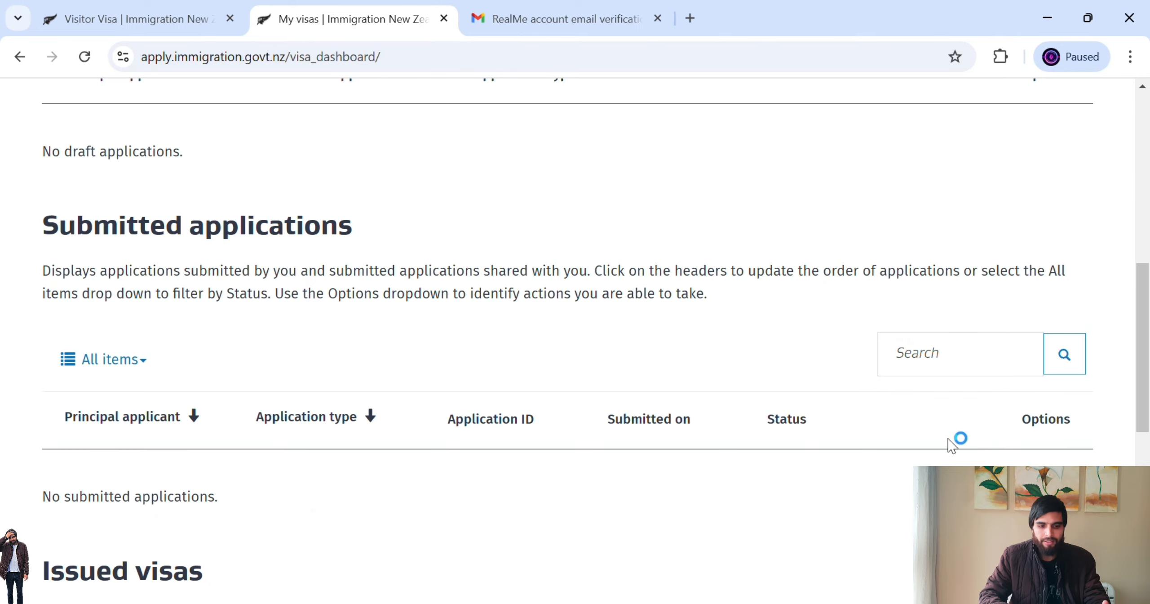
pyautogui.moveTo(1146, 380); pyautogui.dragTo(1147, 283)
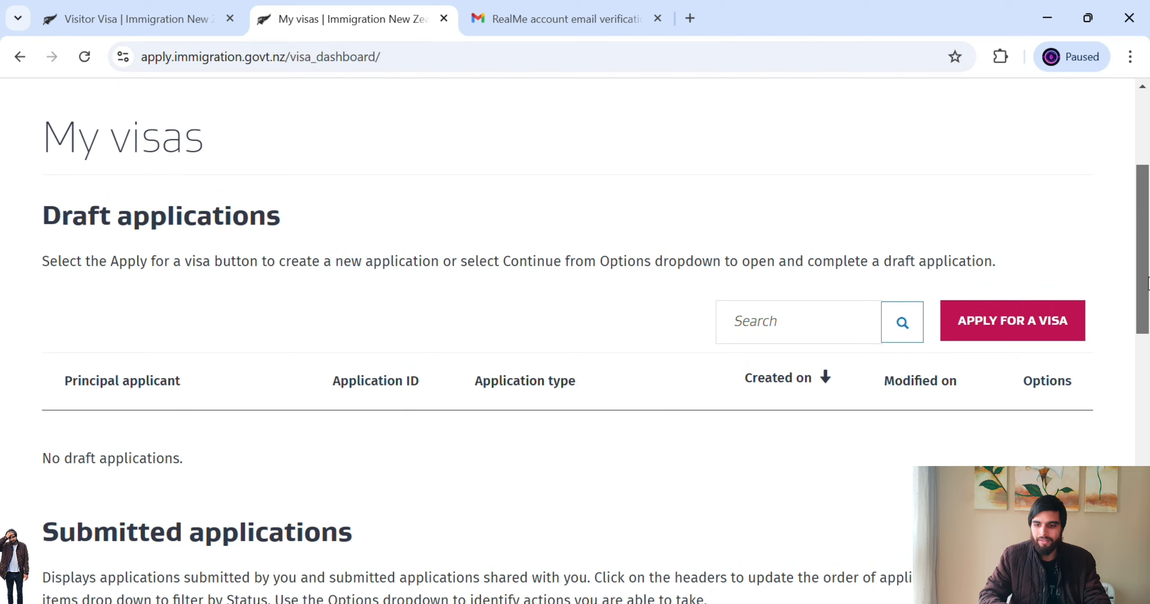
# - Start a new visa application, check the photo guidance, and scroll down to Your situation
pyautogui.click(1032, 331)
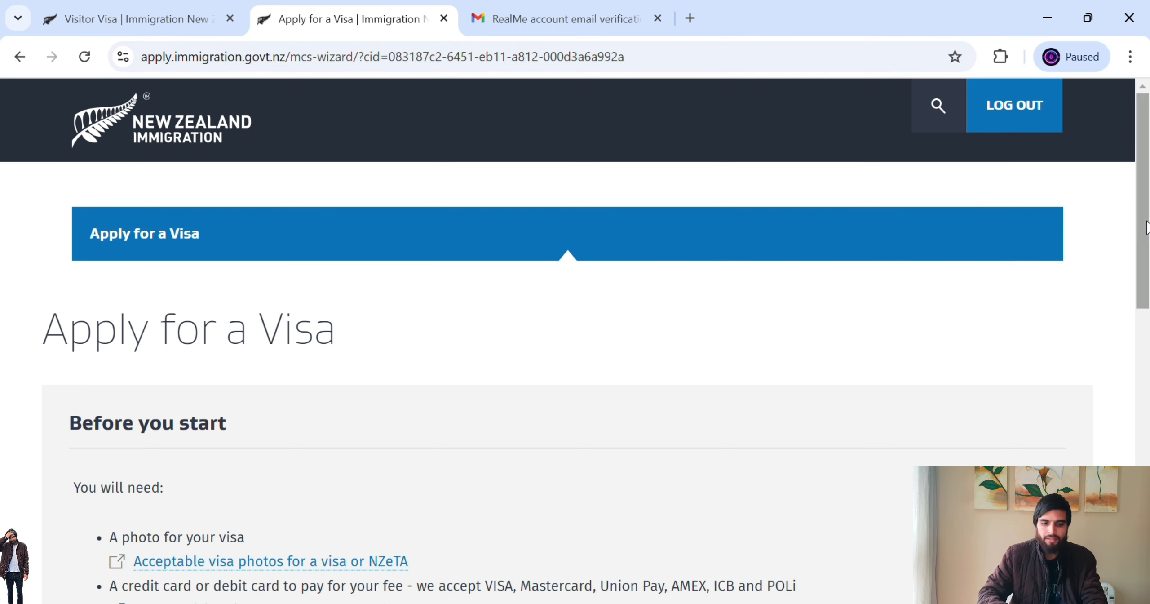
pyautogui.scroll(-5, 1146, 227)
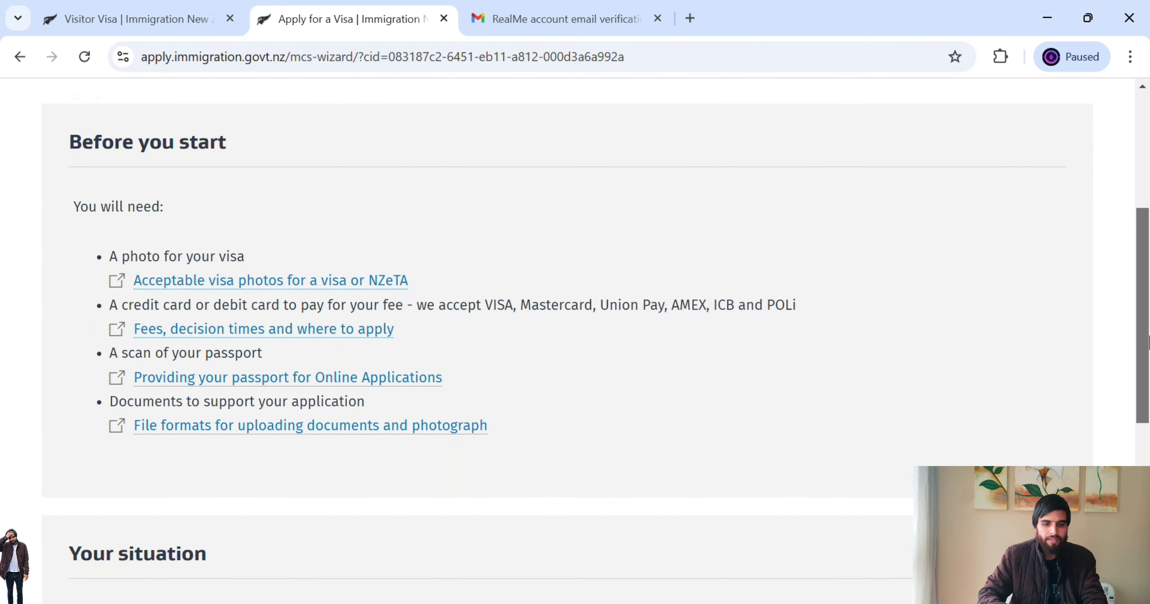
pyautogui.click(126, 282)
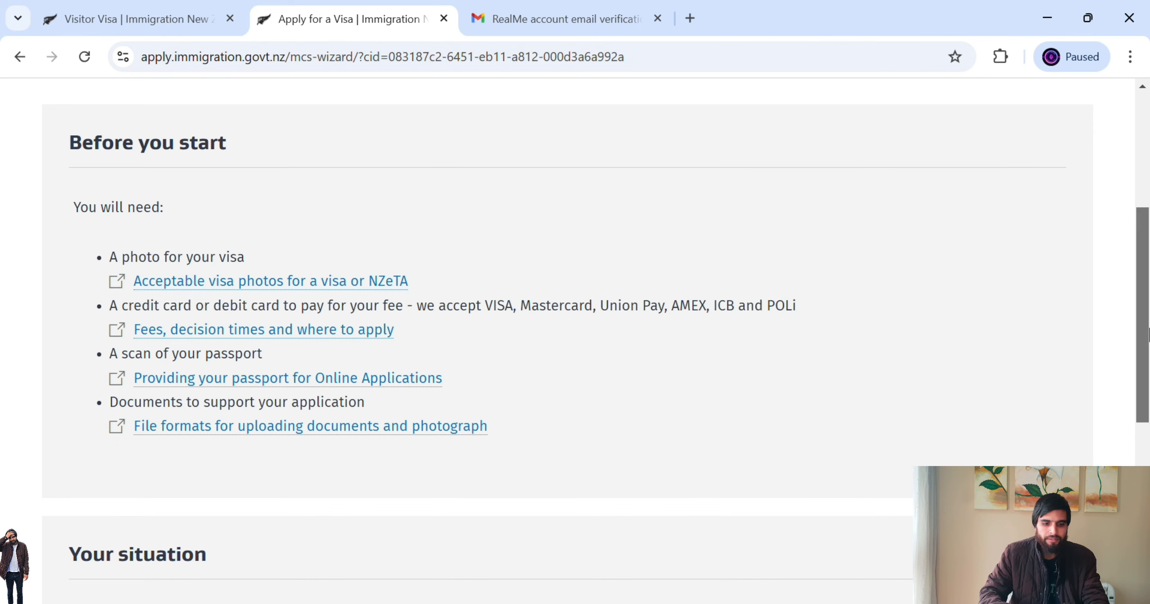
pyautogui.moveTo(1145, 328); pyautogui.dragTo(1147, 463)
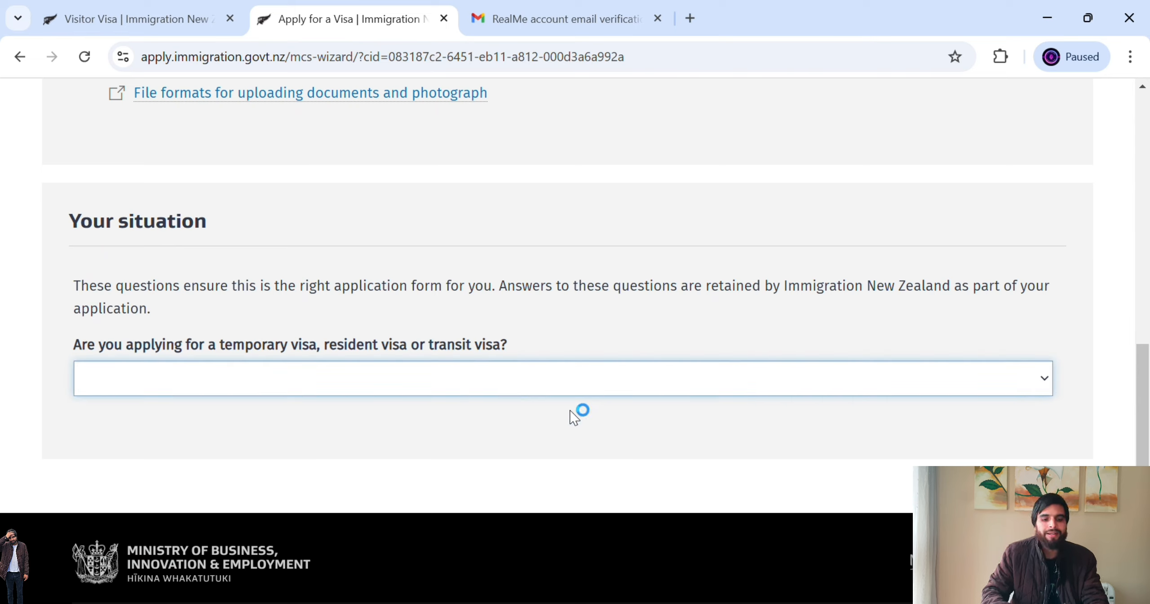
# - Choose Temporary visa, answer Yes to being outside New Zealand, and pick Visitor as the visa type
pyautogui.click(334, 437)
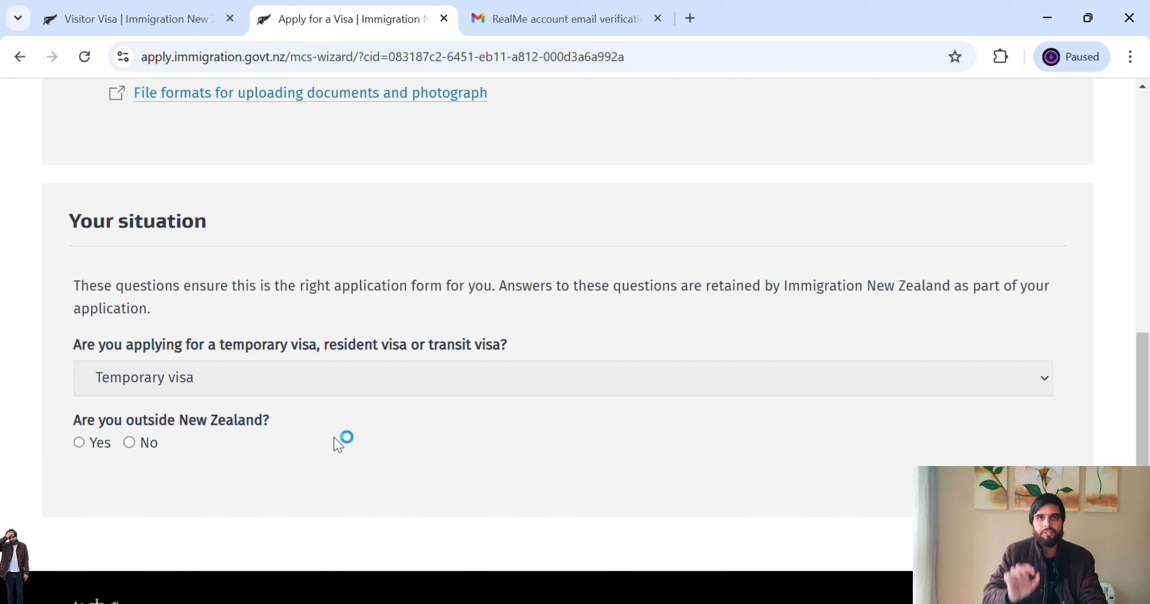
pyautogui.click(334, 430)
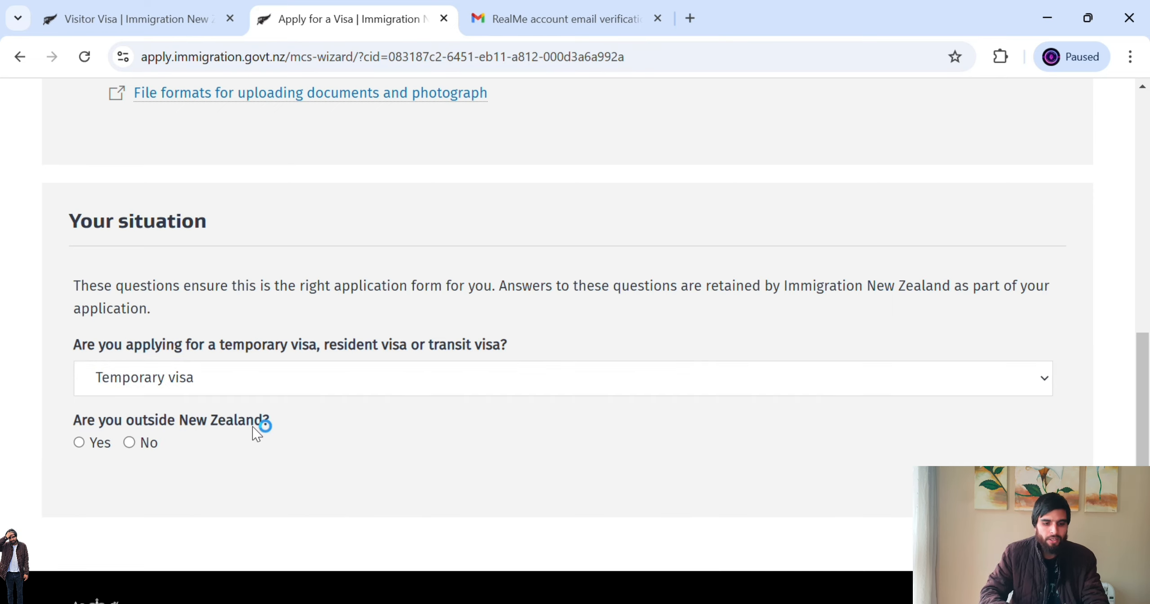
pyautogui.click(81, 445)
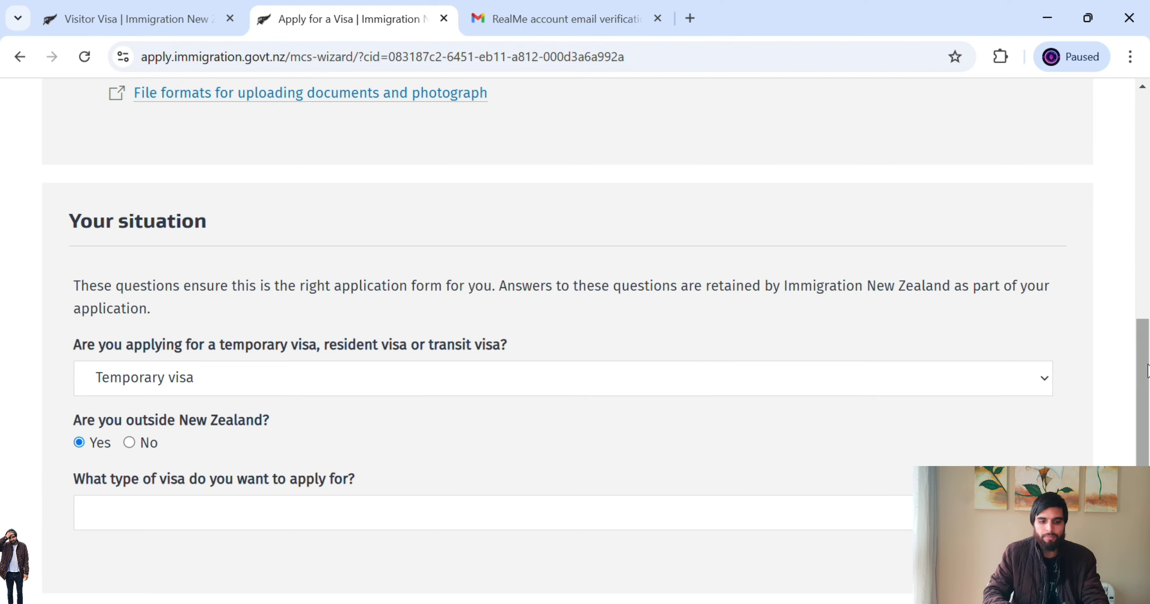
pyautogui.scroll(-2, 1147, 418)
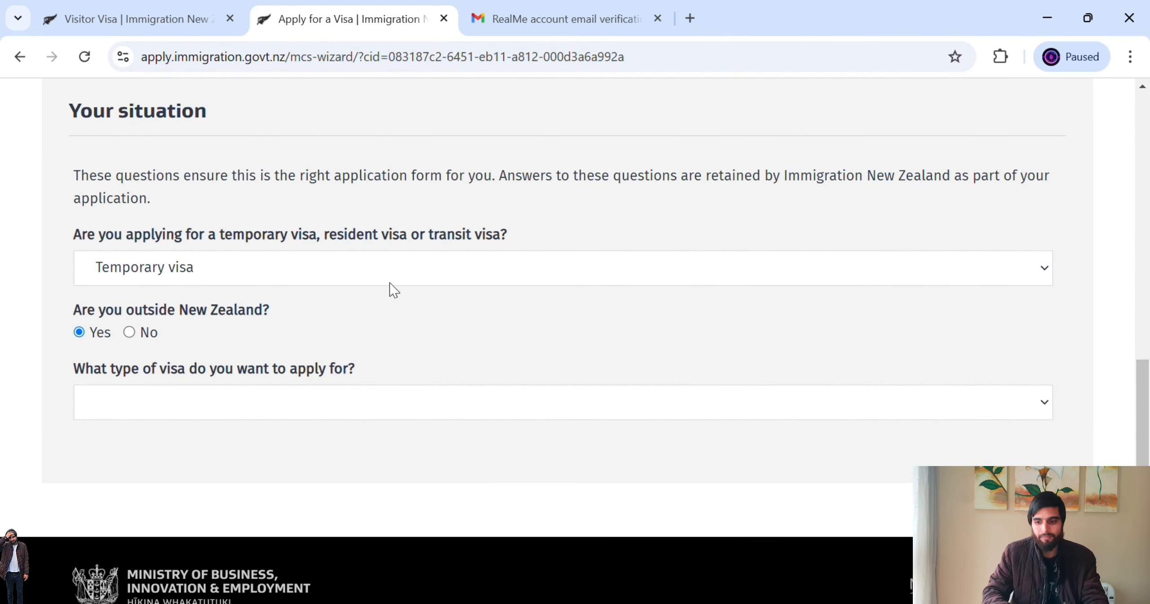
pyautogui.click(1026, 409)
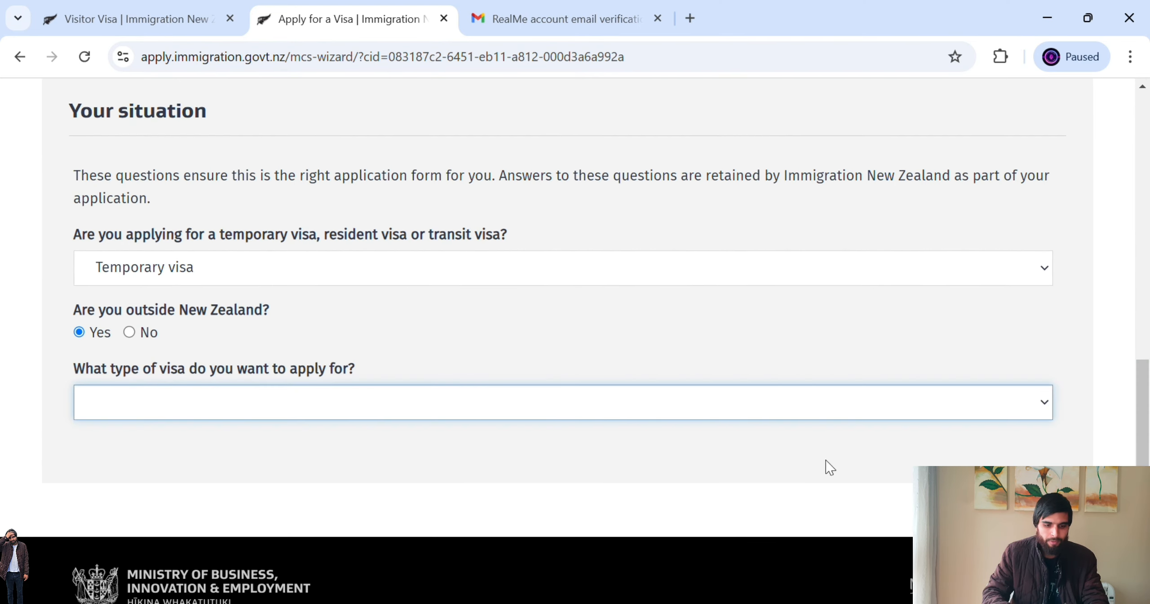
pyautogui.click(616, 532)
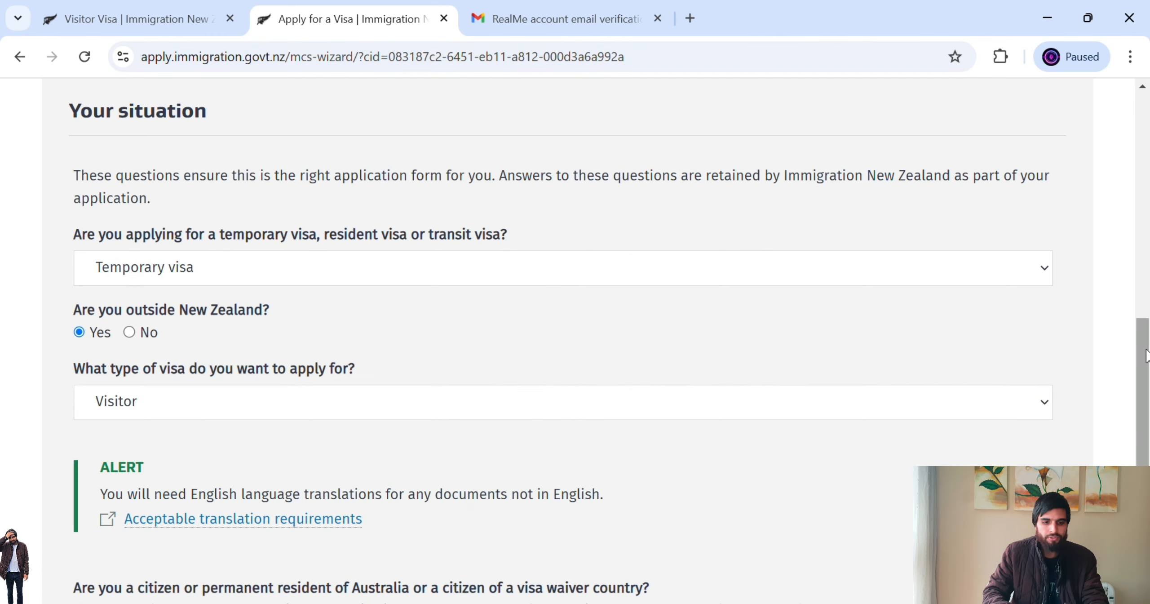
# - Answer No to visa-waiver citizenship and set the reason to Tourism or Holiday, holiday or vacation
pyautogui.moveTo(1148, 351); pyautogui.dragTo(1148, 433)
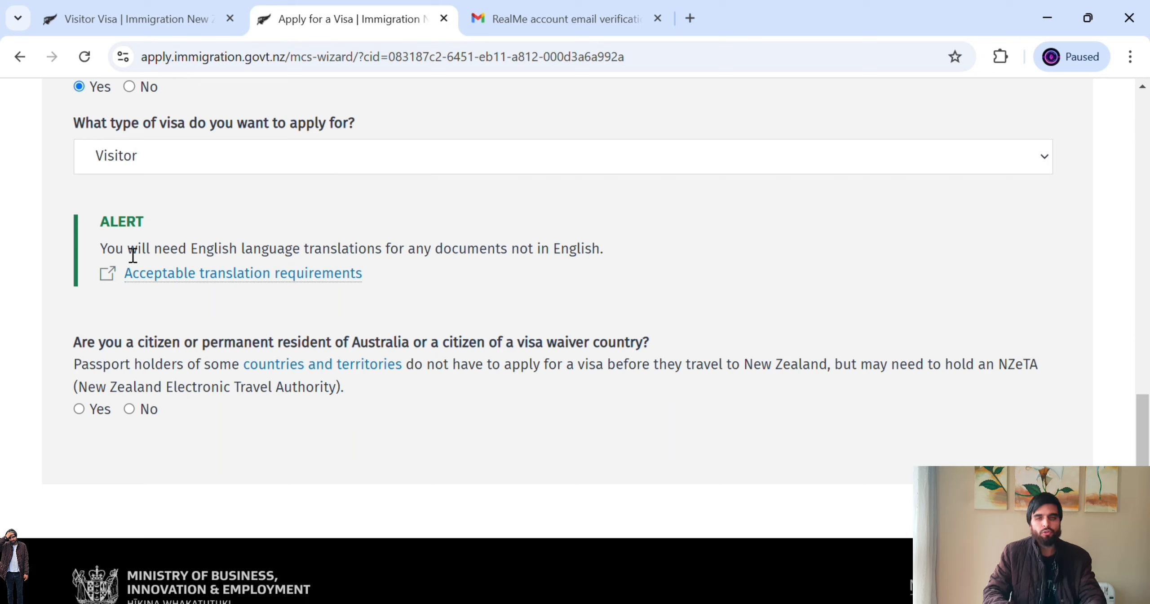
pyautogui.moveTo(124, 255); pyautogui.dragTo(569, 269)
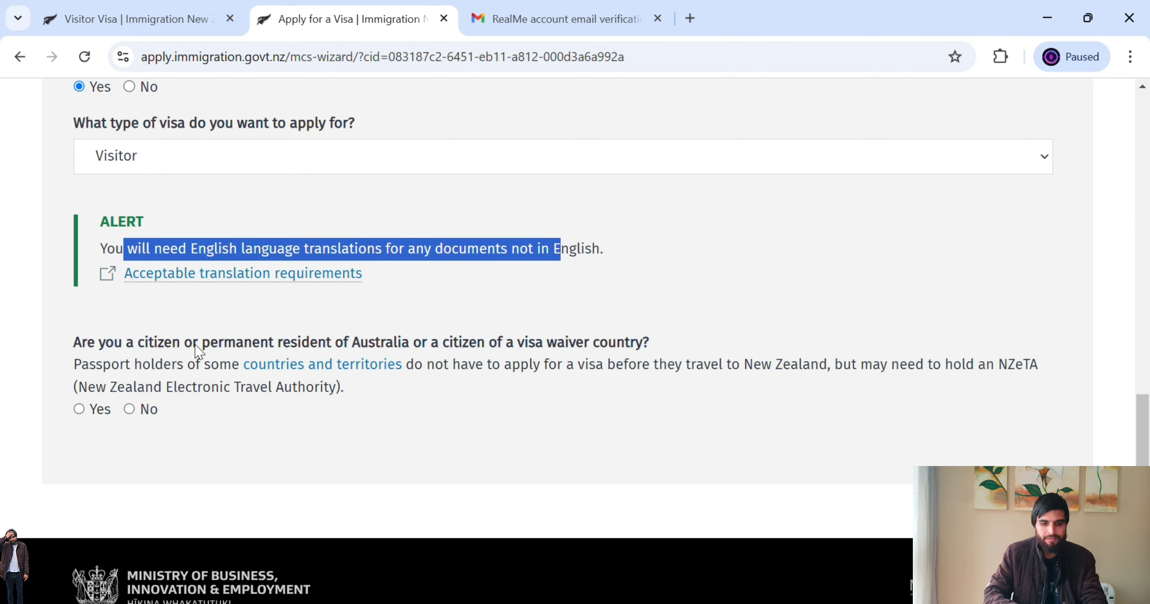
pyautogui.click(209, 346)
pyautogui.moveTo(209, 346); pyautogui.dragTo(585, 356)
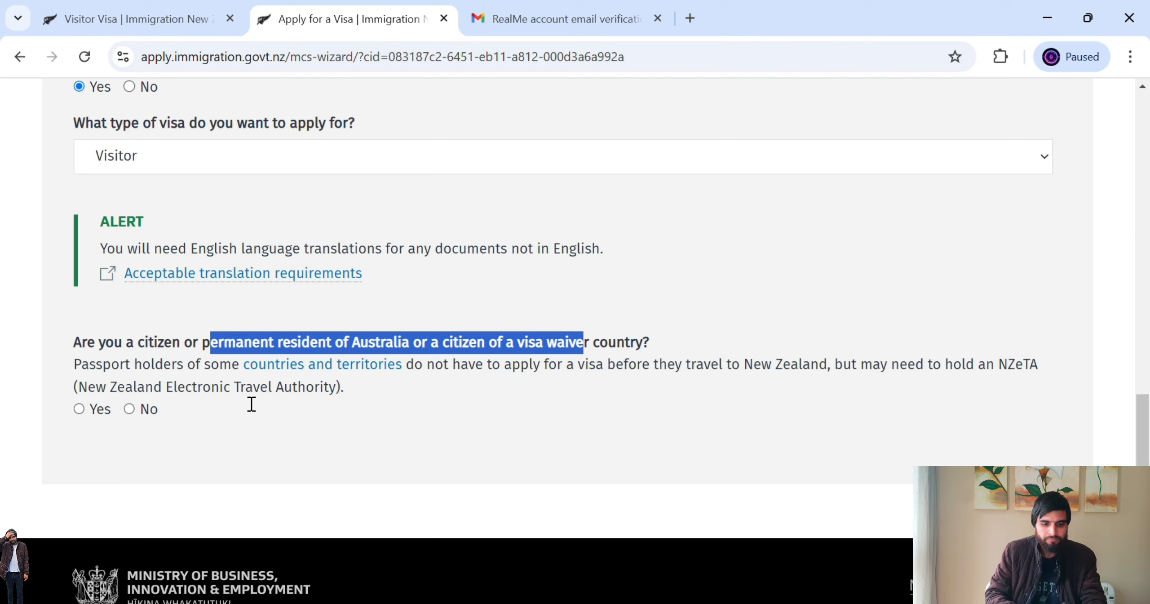
pyautogui.click(137, 415)
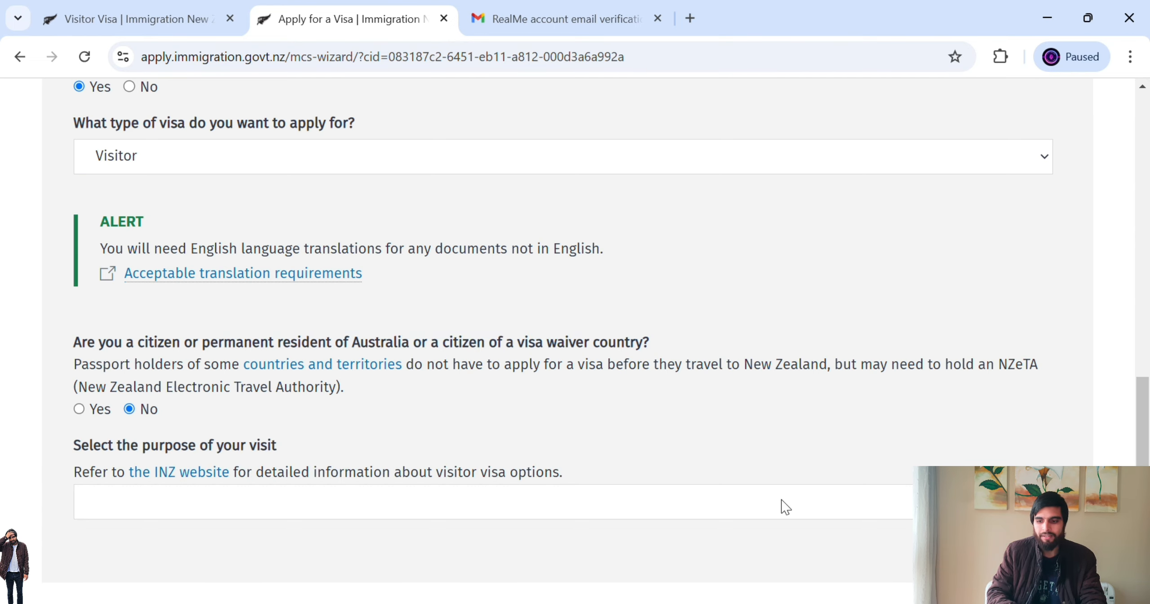
pyautogui.scroll(-3, 833, 520)
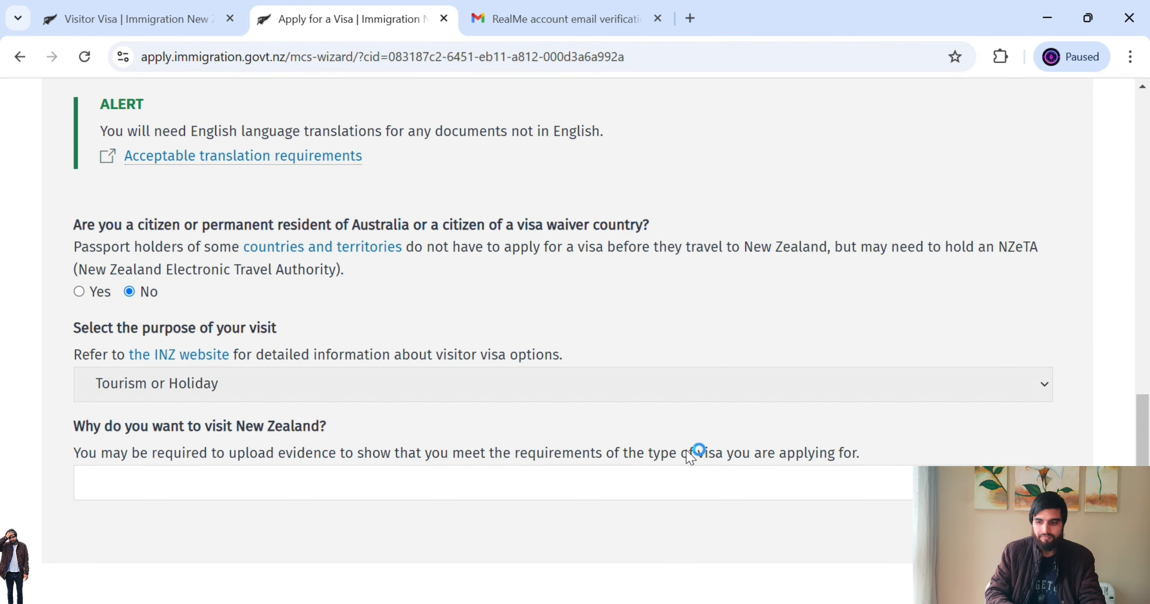
pyautogui.moveTo(1145, 423); pyautogui.dragTo(1148, 472)
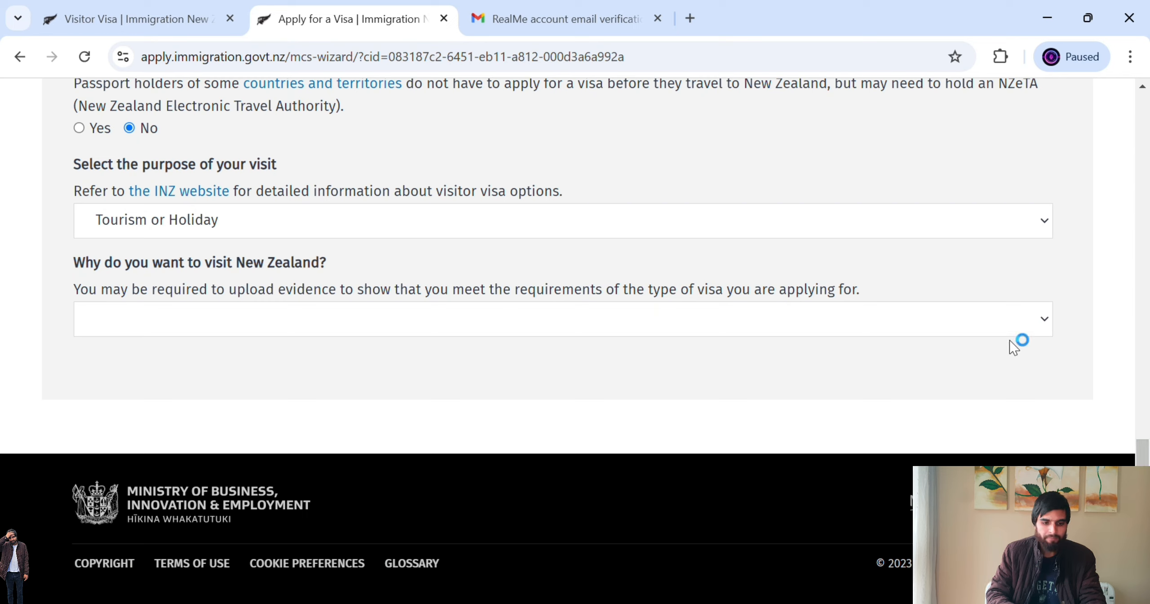
pyautogui.click(1038, 330)
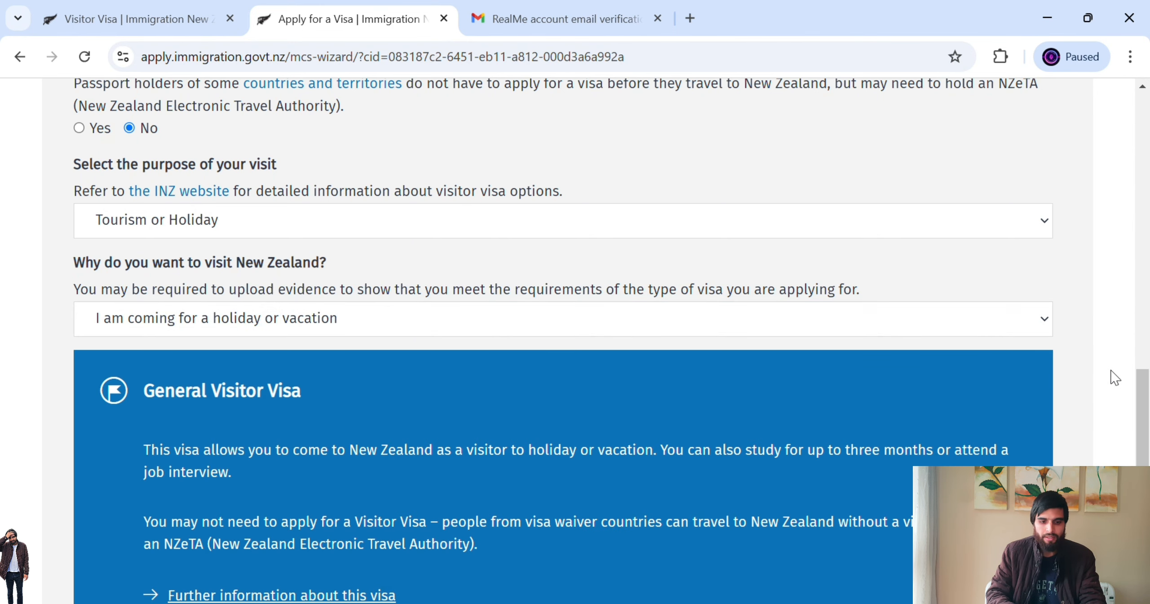
pyautogui.moveTo(1145, 398); pyautogui.dragTo(1147, 481)
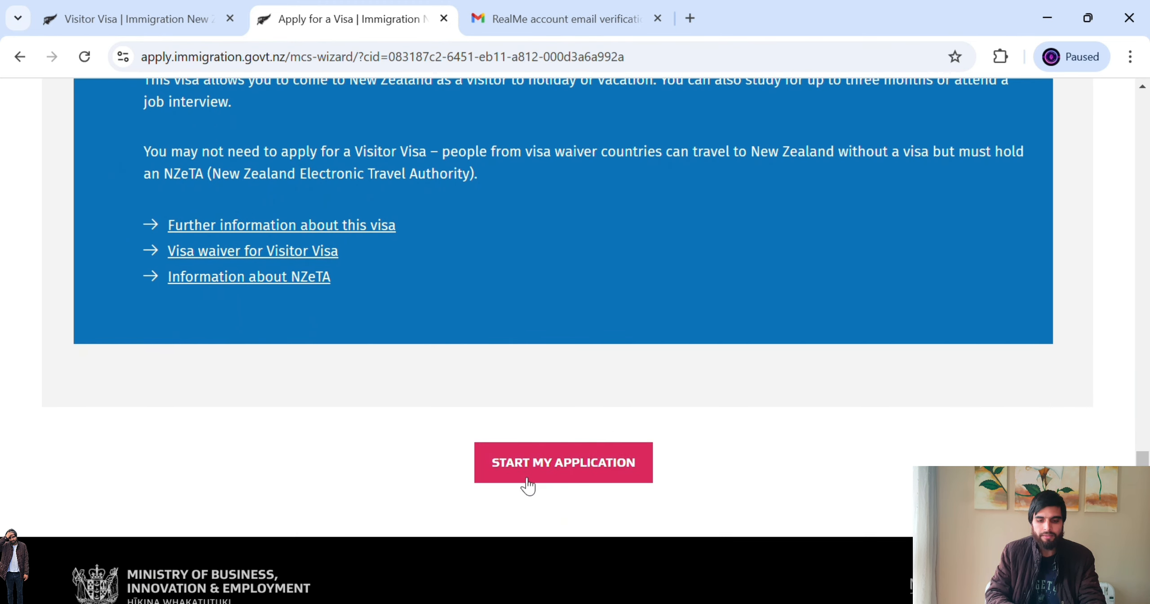
# - Start the General Visitor Visa application and continue to the principal applicant's draft details
pyautogui.click(557, 462)
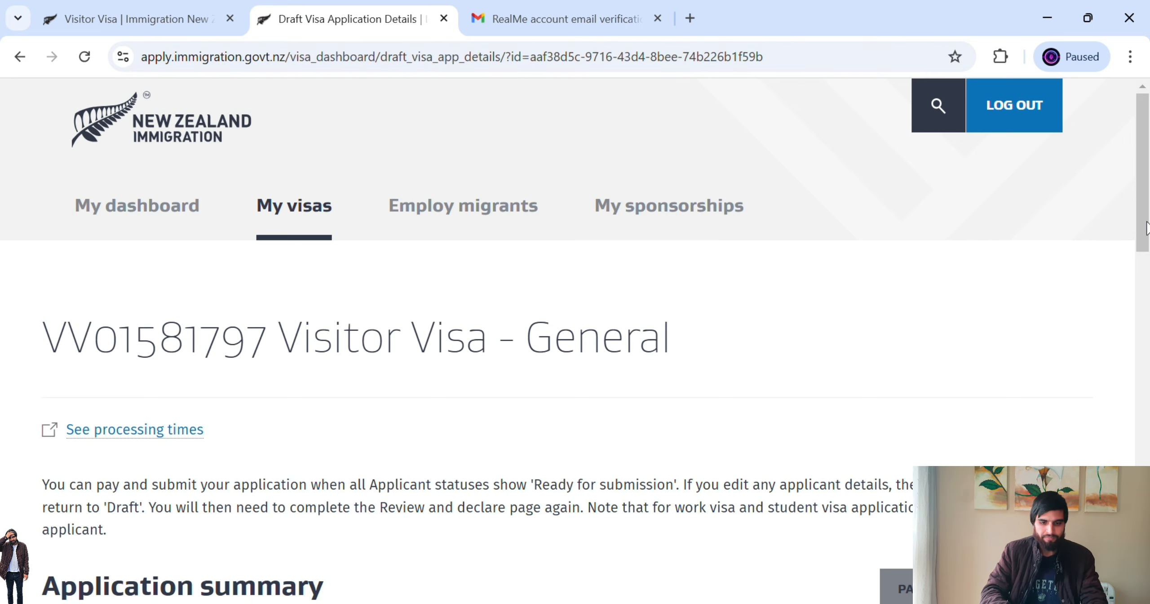
pyautogui.moveTo(1147, 233); pyautogui.dragTo(1148, 421)
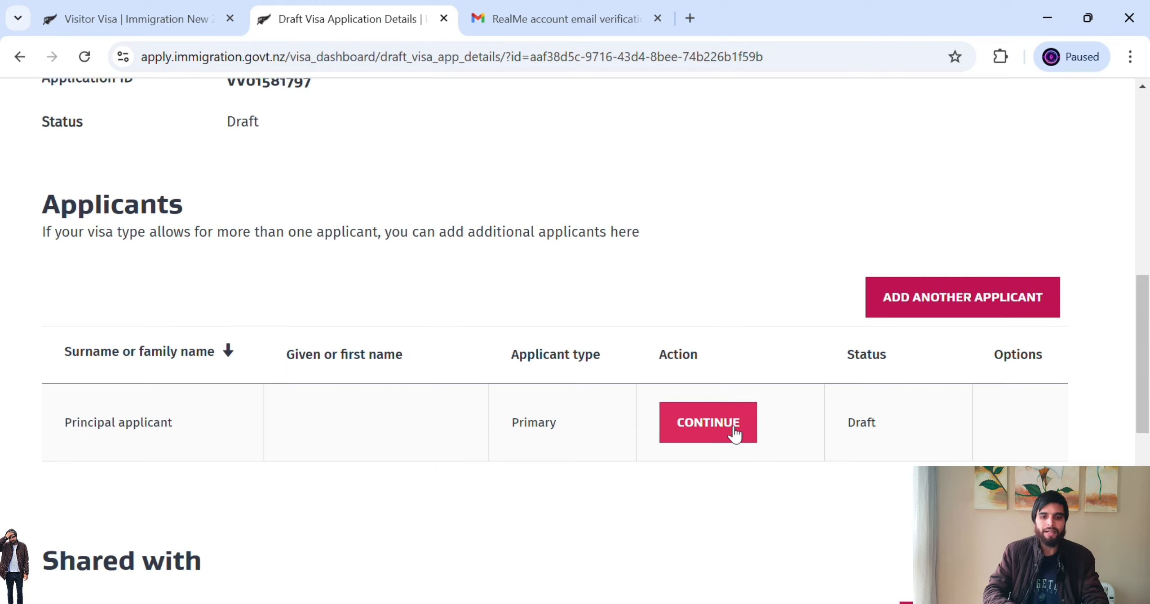
pyautogui.click(717, 425)
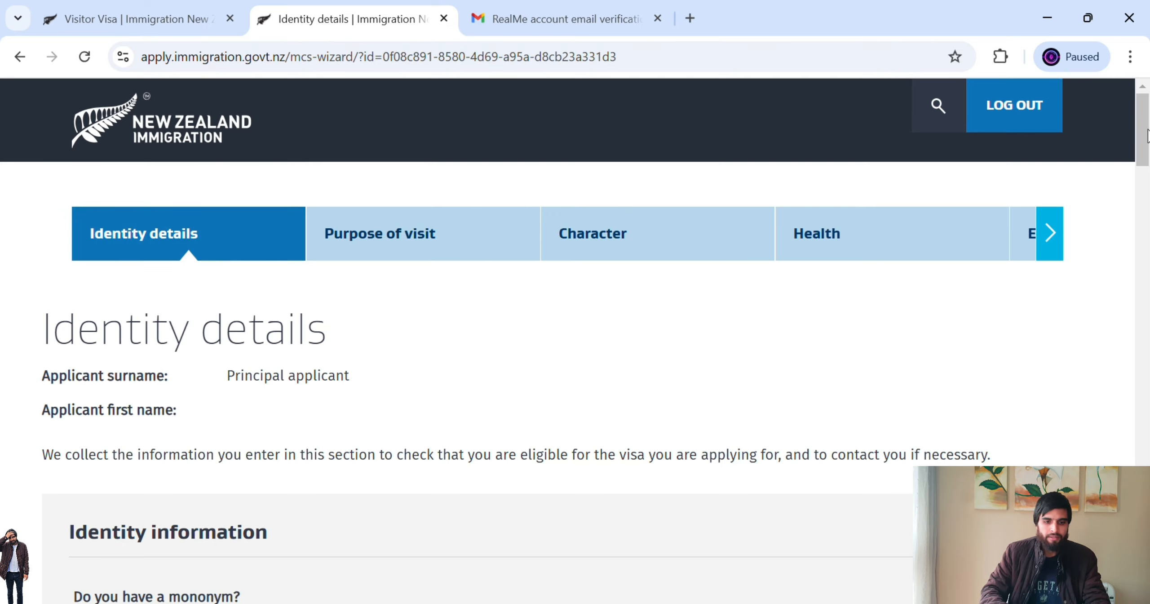
# - Scroll the principal applicant's form down to the Identity information questions
pyautogui.moveTo(1147, 135); pyautogui.dragTo(1147, 172)
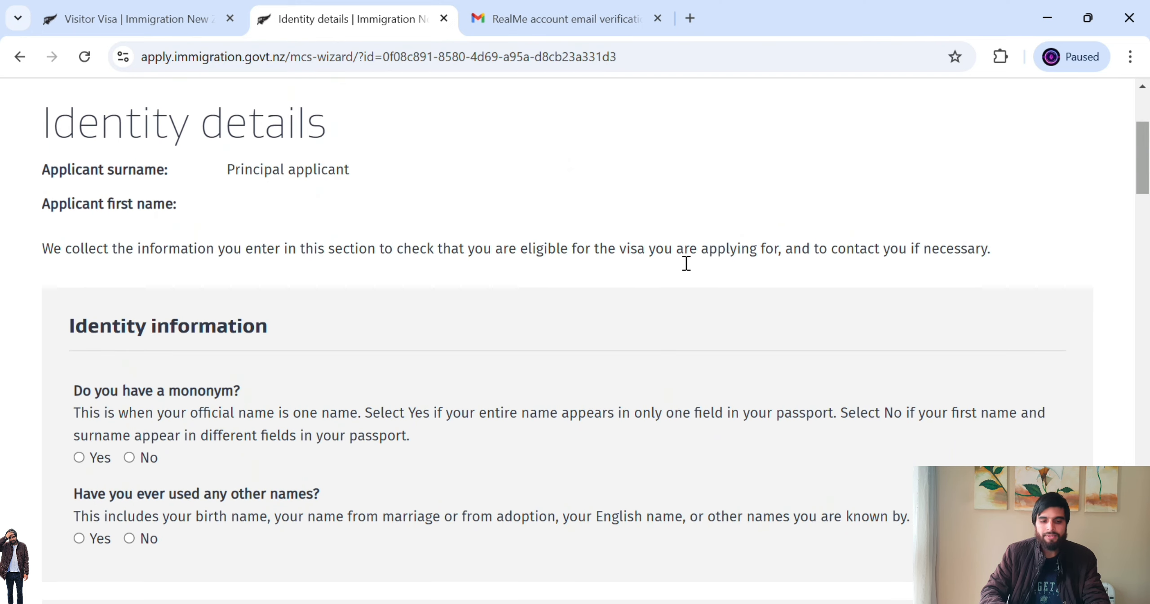
pyautogui.moveTo(1147, 178); pyautogui.dragTo(1147, 211)
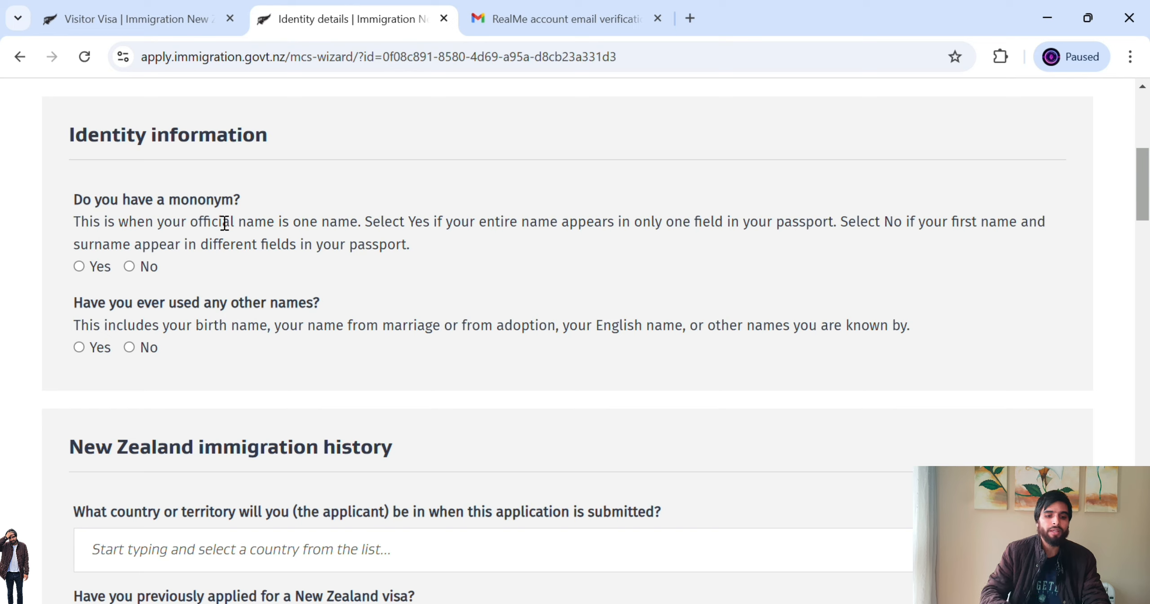
# - Answer No to having a mononym and enter the applicant's given name and surname
pyautogui.click(129, 267)
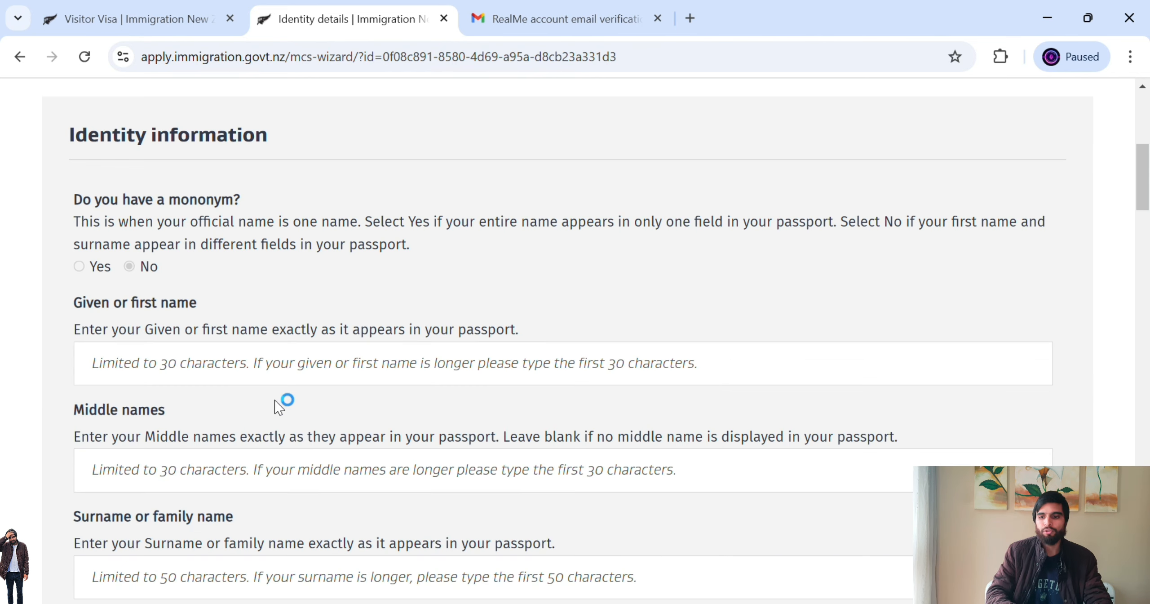
pyautogui.moveTo(1141, 177); pyautogui.dragTo(1145, 201)
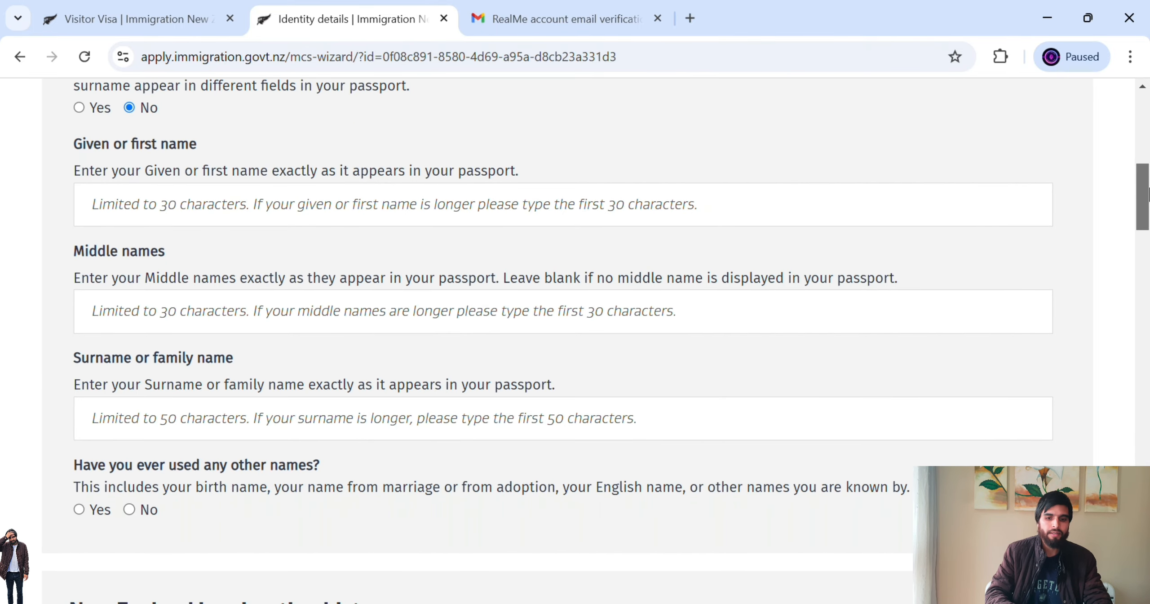
pyautogui.click(539, 220)
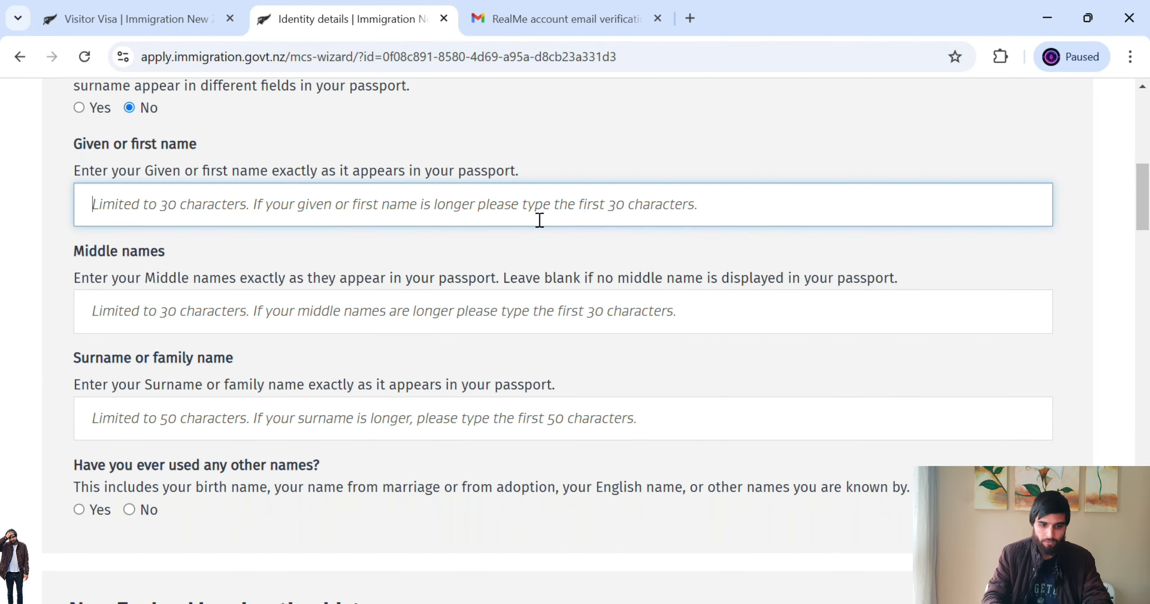
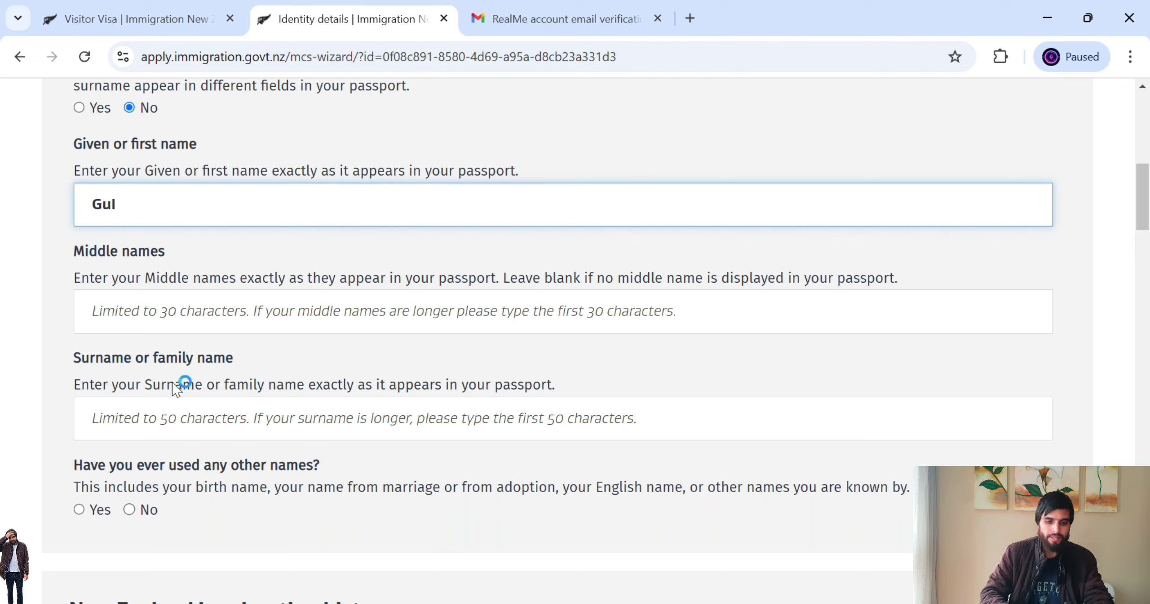
pyautogui.click(168, 422)
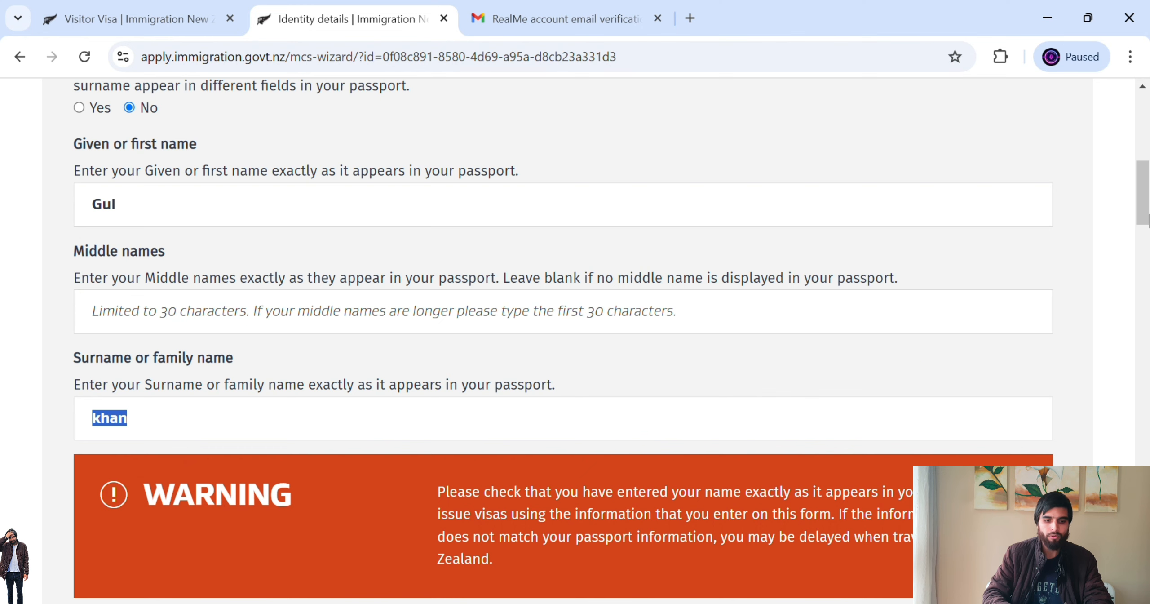
# - Answer No to having used any other names
pyautogui.moveTo(1149, 204); pyautogui.dragTo(1149, 247)
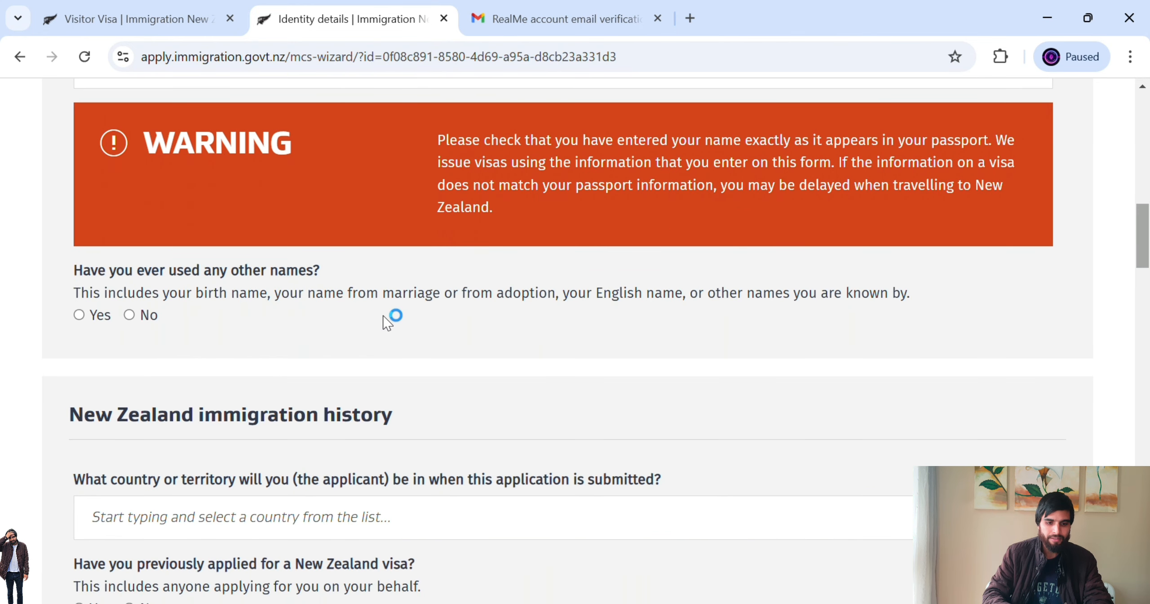
pyautogui.moveTo(98, 271); pyautogui.dragTo(332, 284)
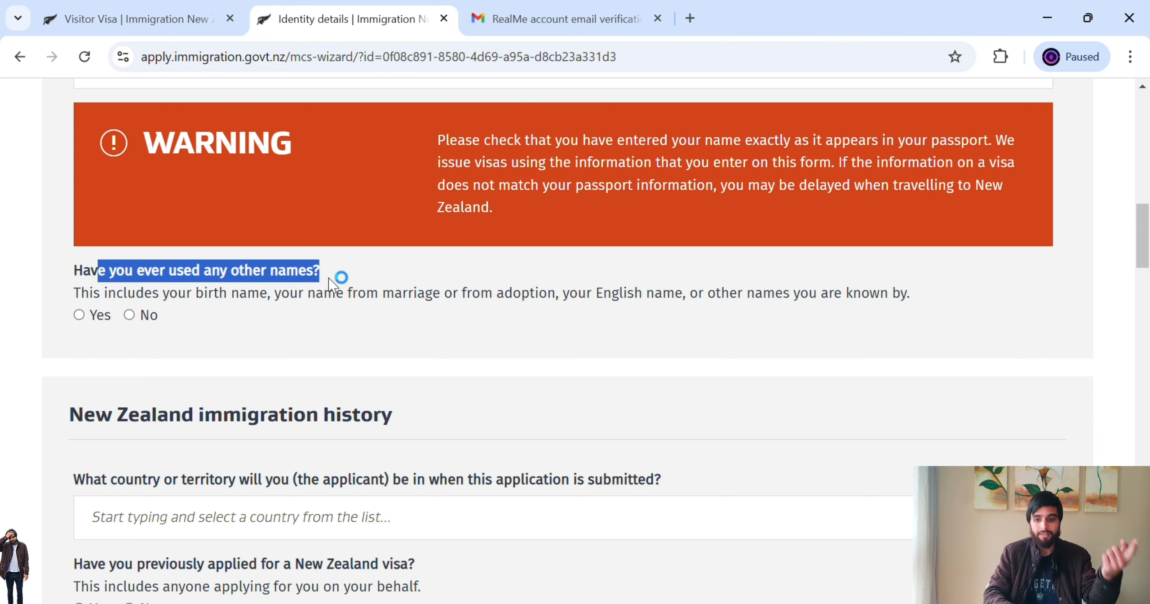
pyautogui.click(137, 319)
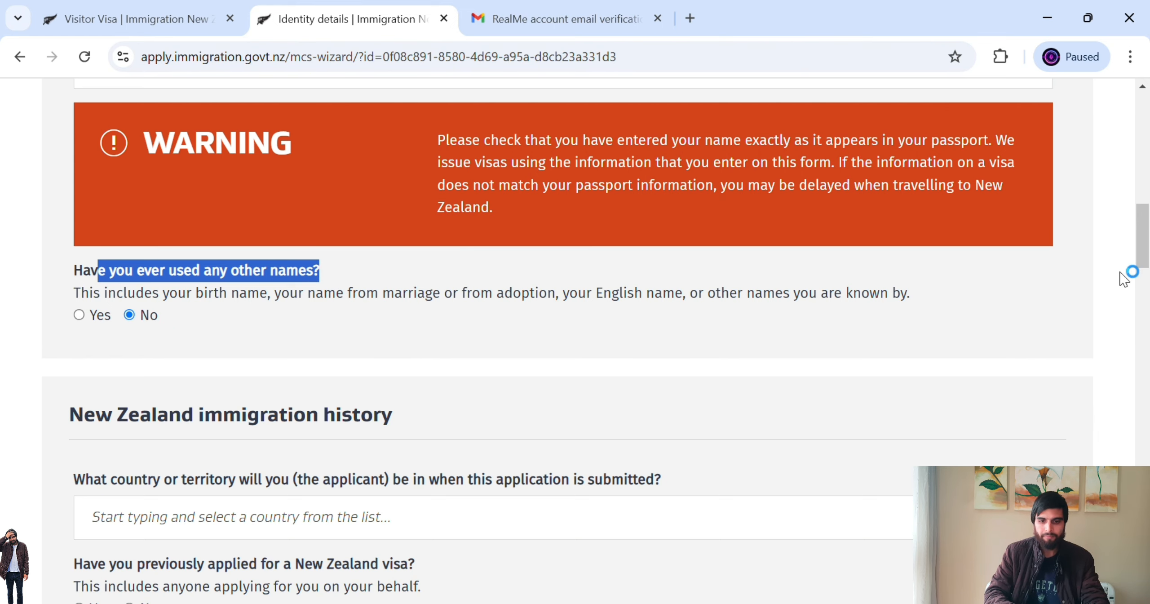
pyautogui.moveTo(1145, 254); pyautogui.dragTo(1146, 297)
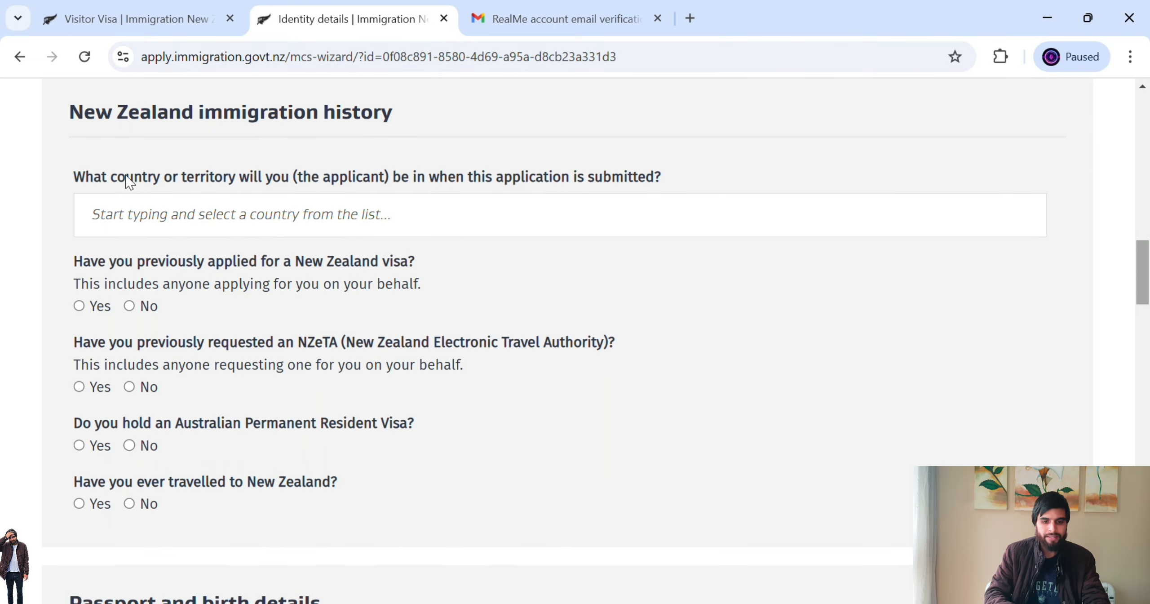
# - Set Pakistan as the country the applicant is in at submission time
pyautogui.moveTo(225, 185); pyautogui.dragTo(484, 185)
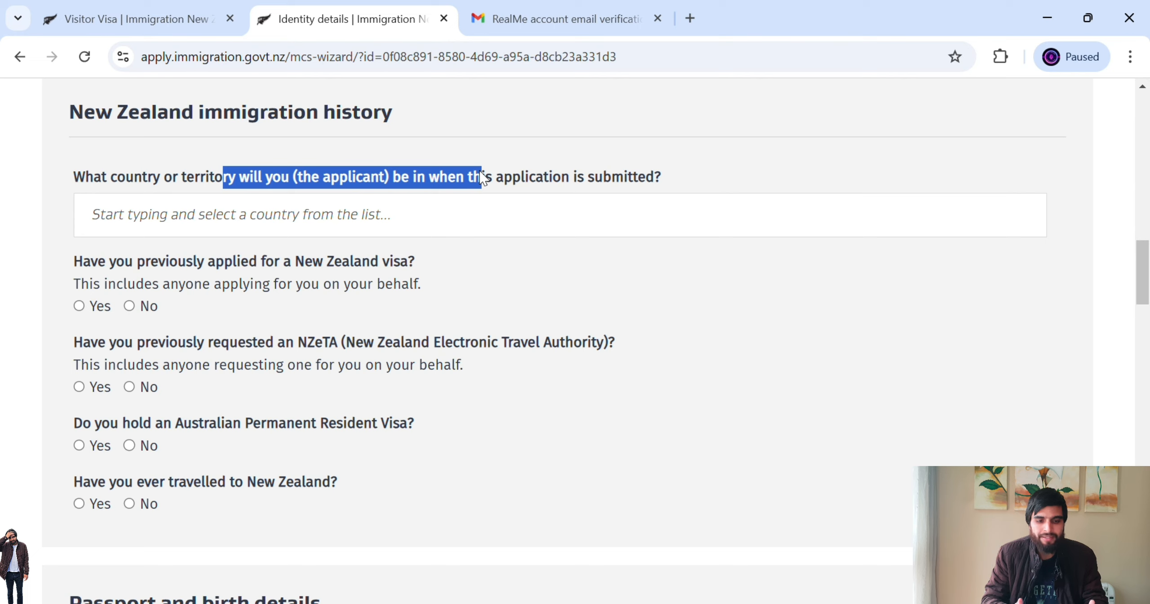
pyautogui.click(407, 212)
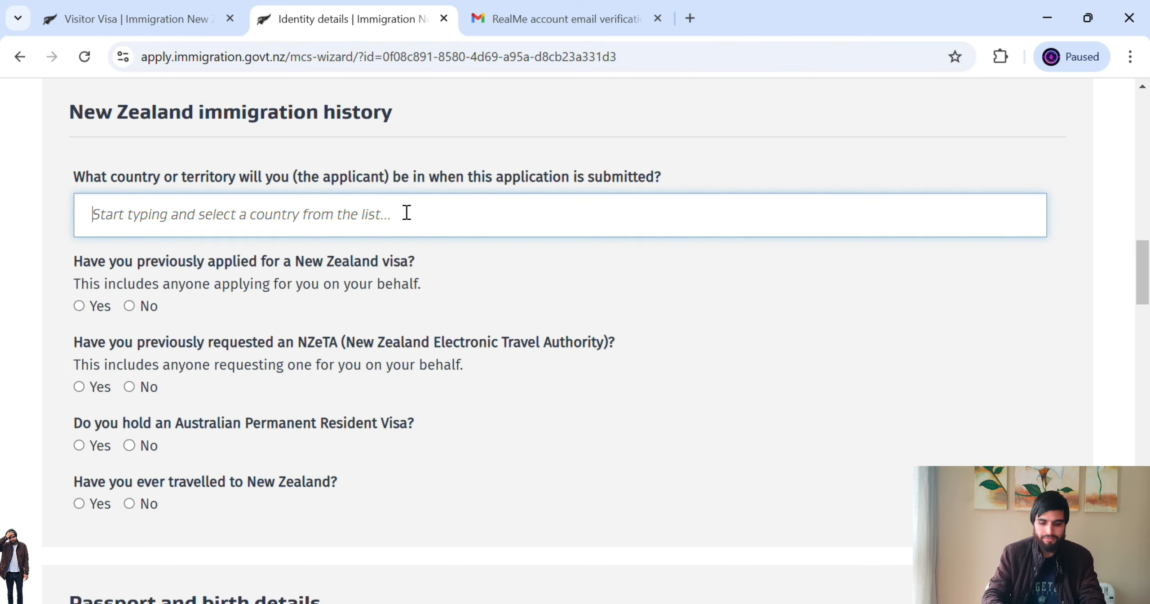
pyautogui.write('Pakistan')
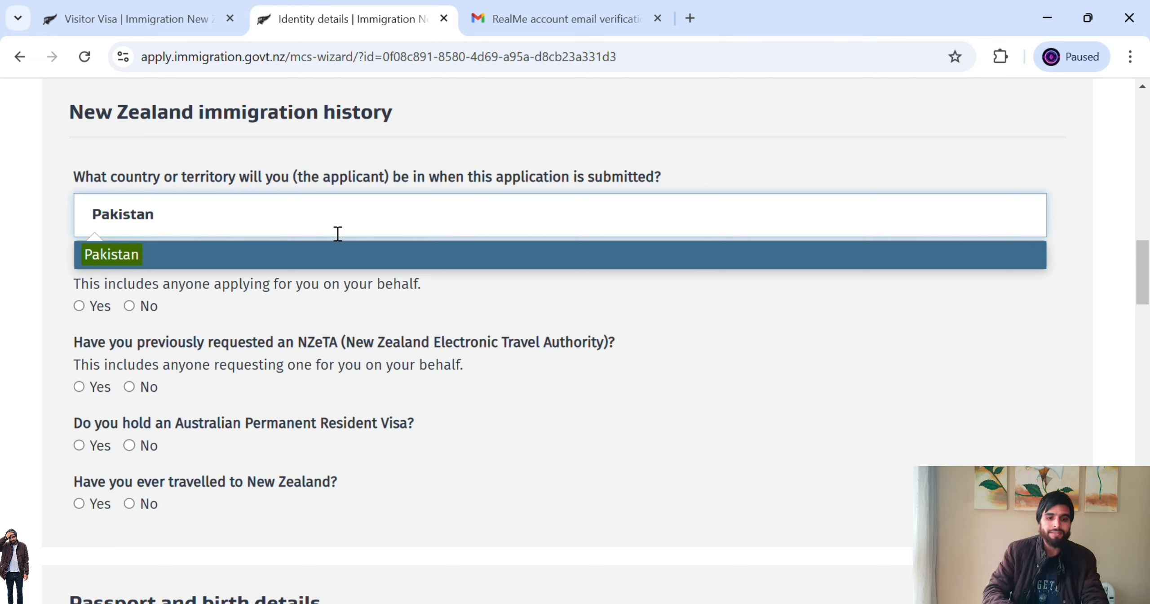
pyautogui.click(303, 259)
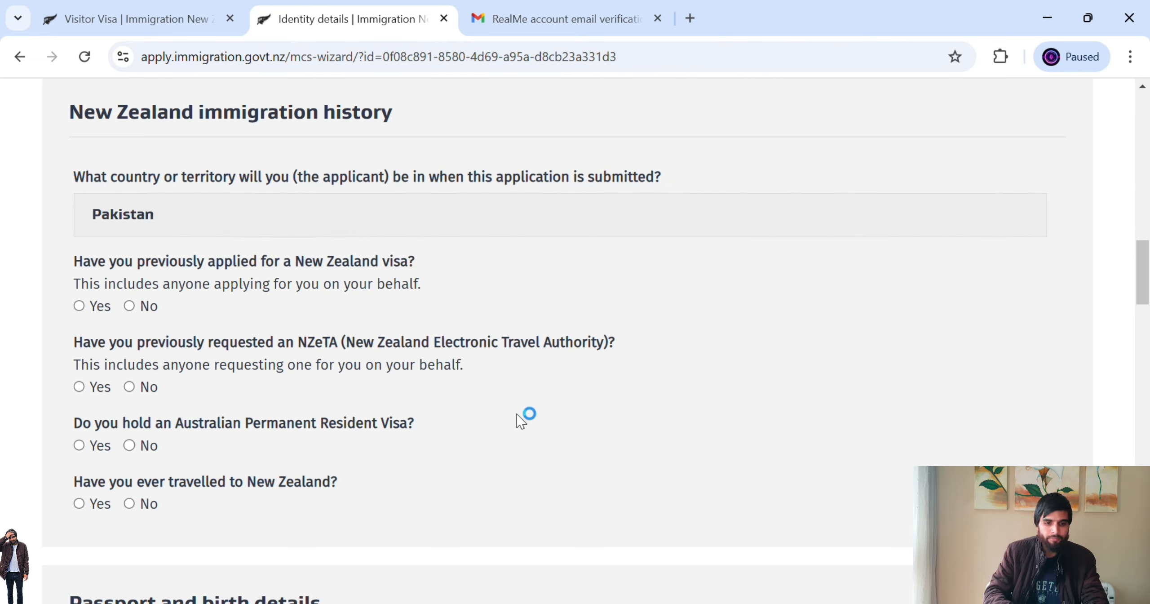
# - Answer No to previous visa, NZeTA, Australian resident visa and New Zealand travel questions
pyautogui.moveTo(116, 266); pyautogui.dragTo(410, 284)
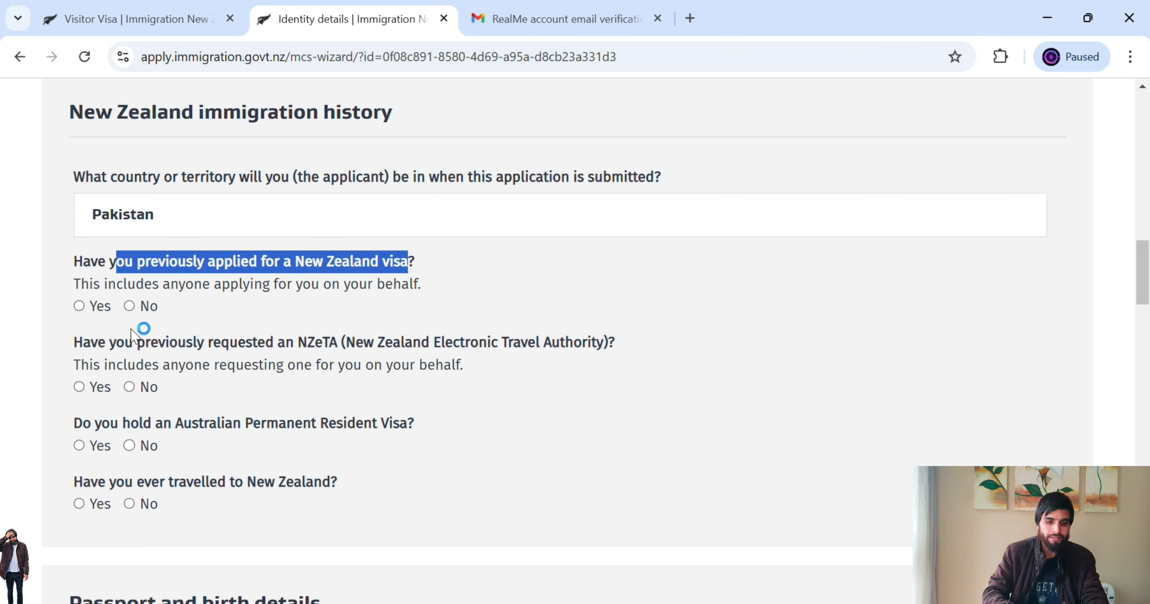
pyautogui.click(133, 310)
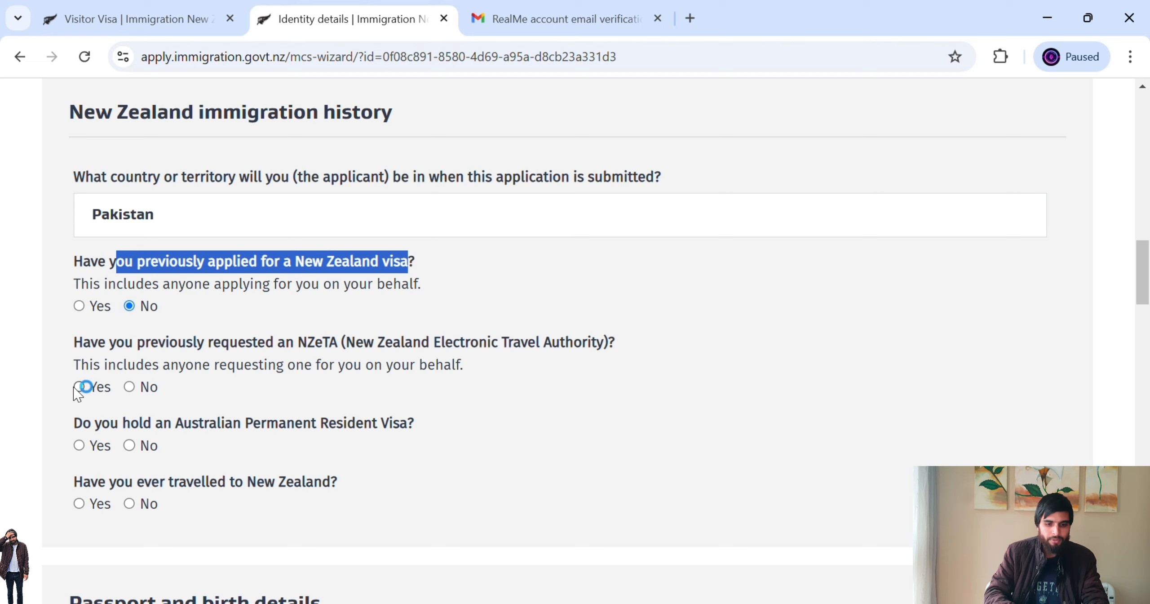
pyautogui.moveTo(84, 344); pyautogui.dragTo(544, 345)
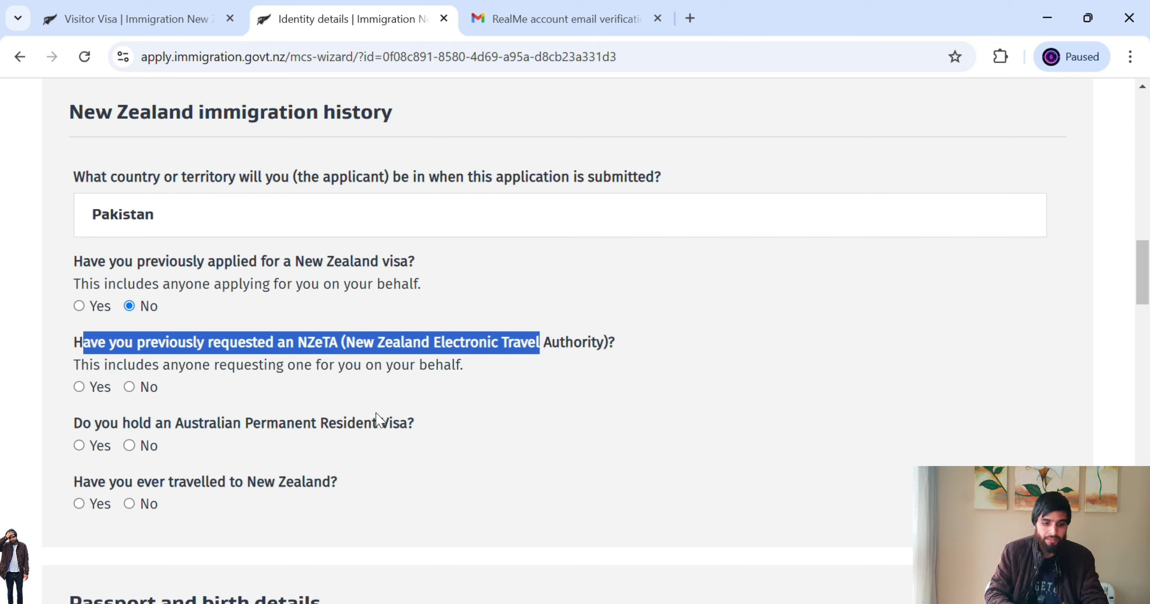
pyautogui.click(139, 387)
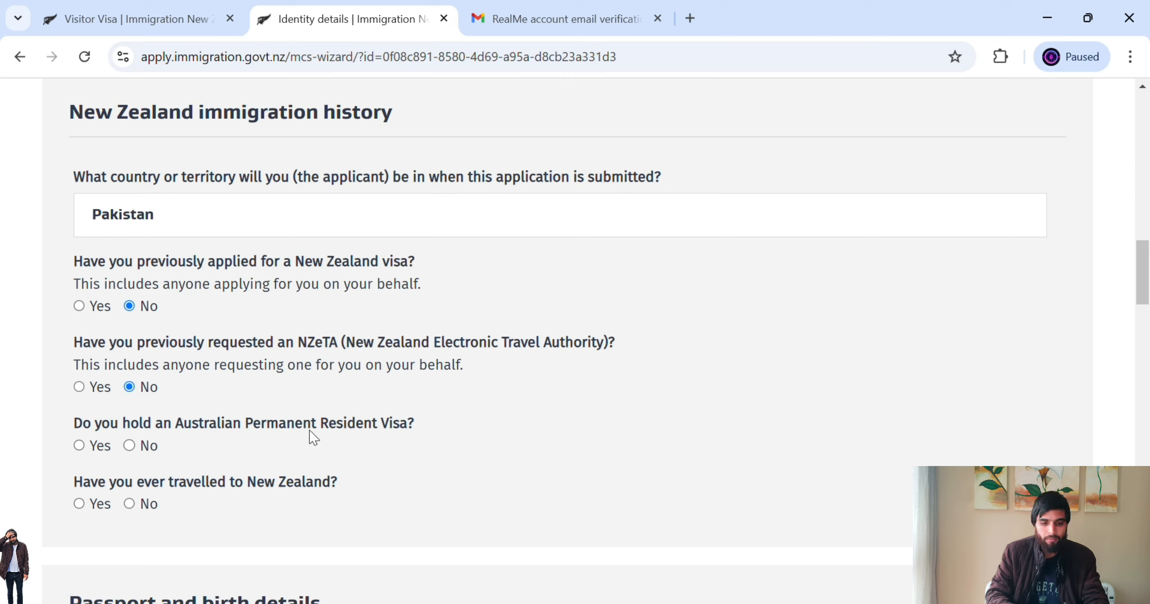
pyautogui.moveTo(183, 427); pyautogui.dragTo(395, 448)
pyautogui.click(130, 446)
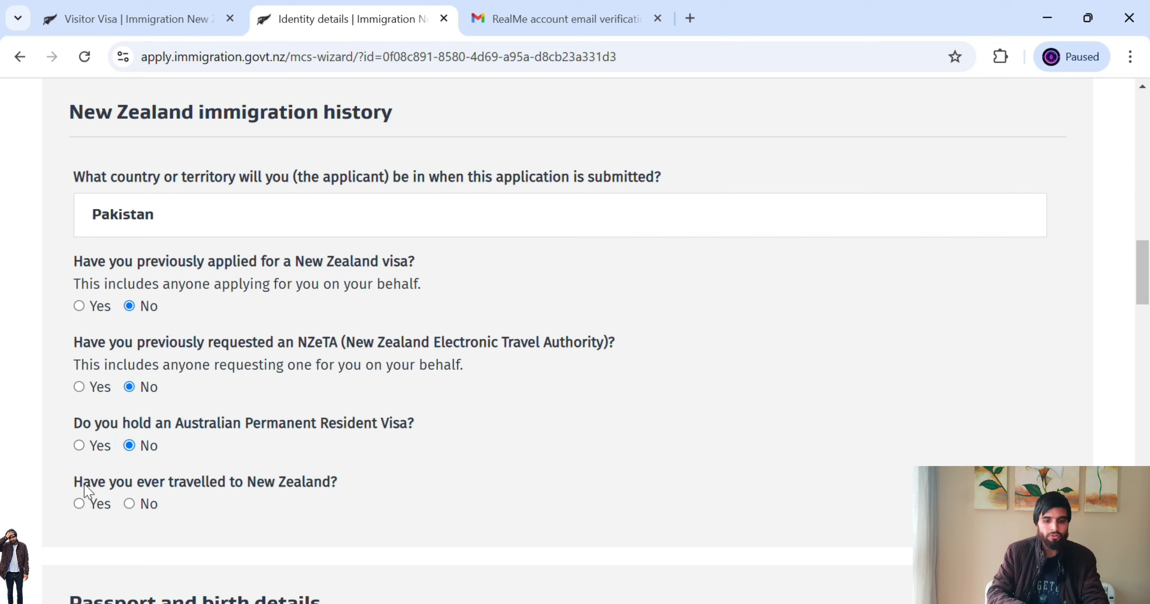
pyautogui.moveTo(91, 484); pyautogui.dragTo(338, 489)
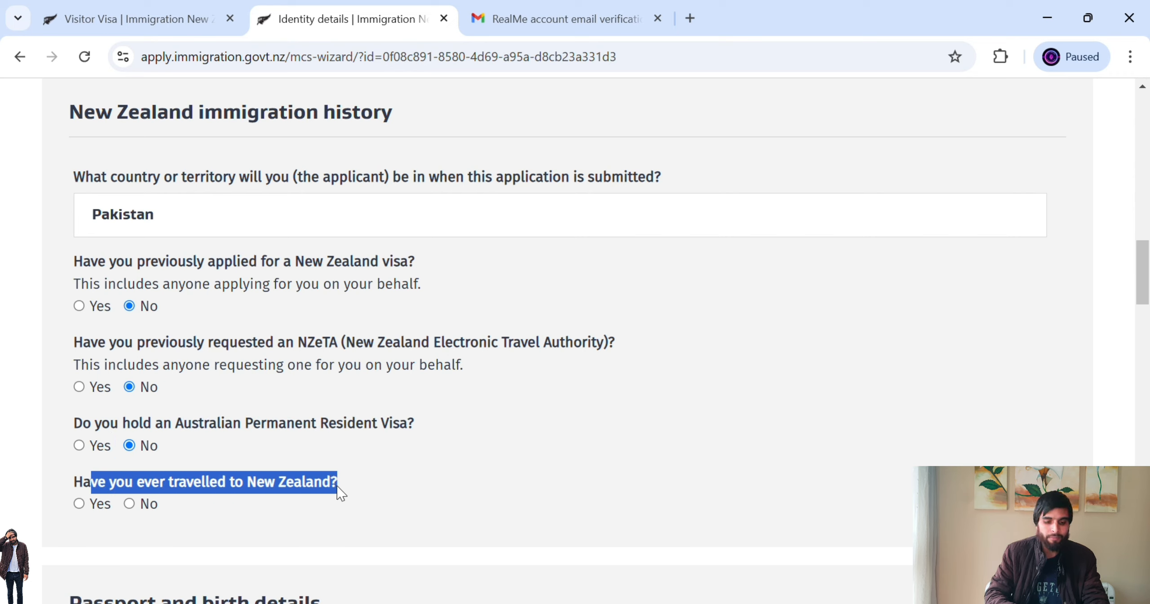
pyautogui.click(131, 503)
pyautogui.moveTo(1145, 275); pyautogui.dragTo(1147, 332)
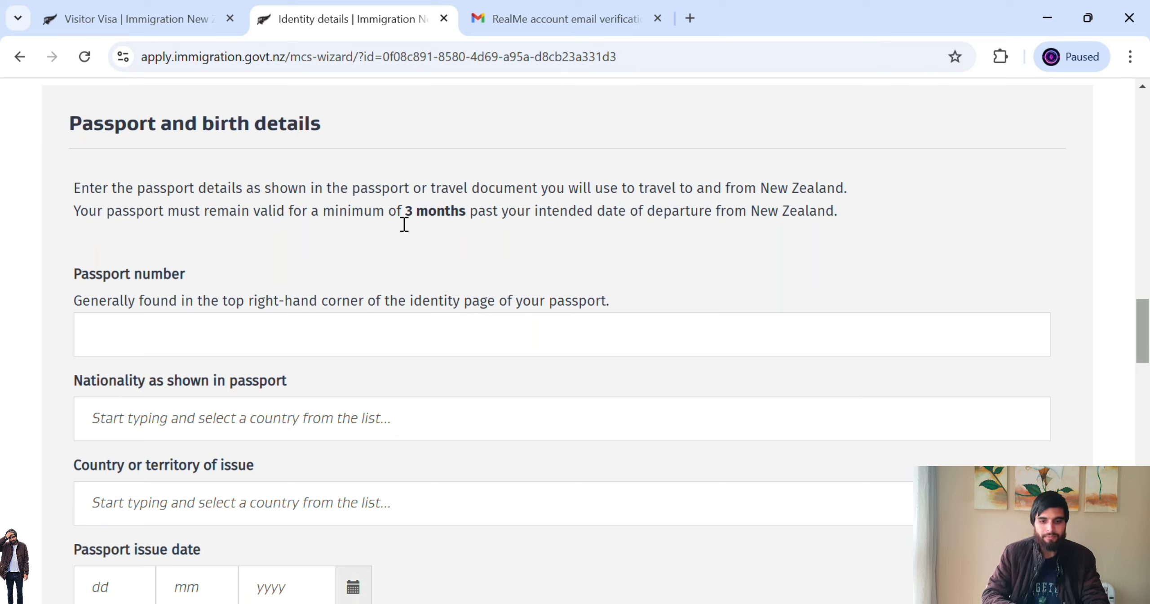
# - Enter the passport number and choose Pakistan as the passport nationality
pyautogui.moveTo(389, 211); pyautogui.dragTo(487, 213)
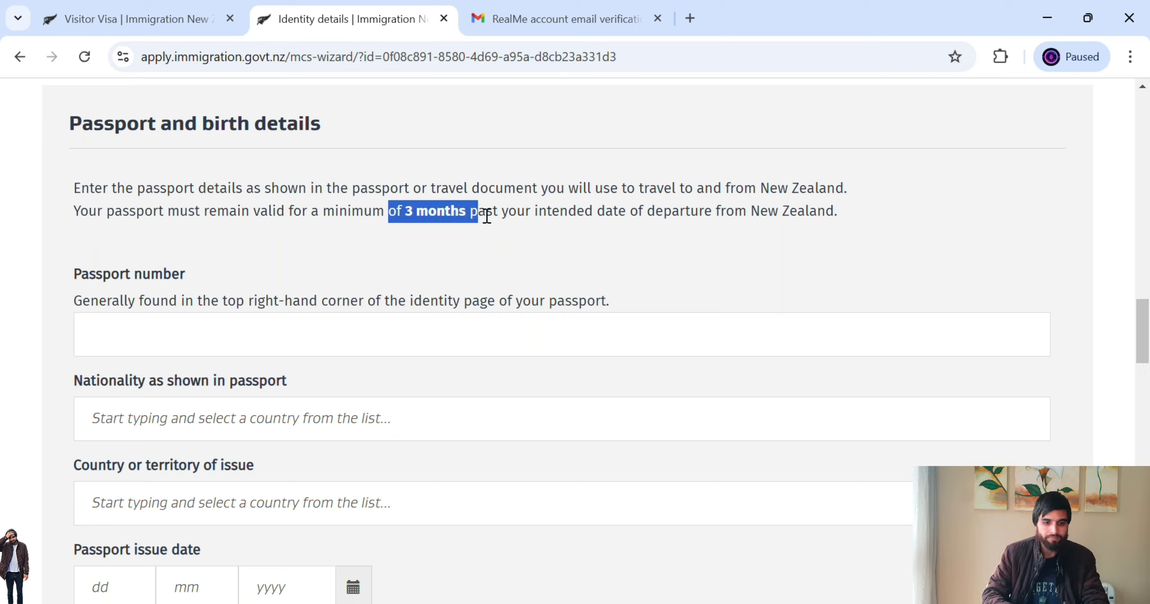
pyautogui.click(205, 343)
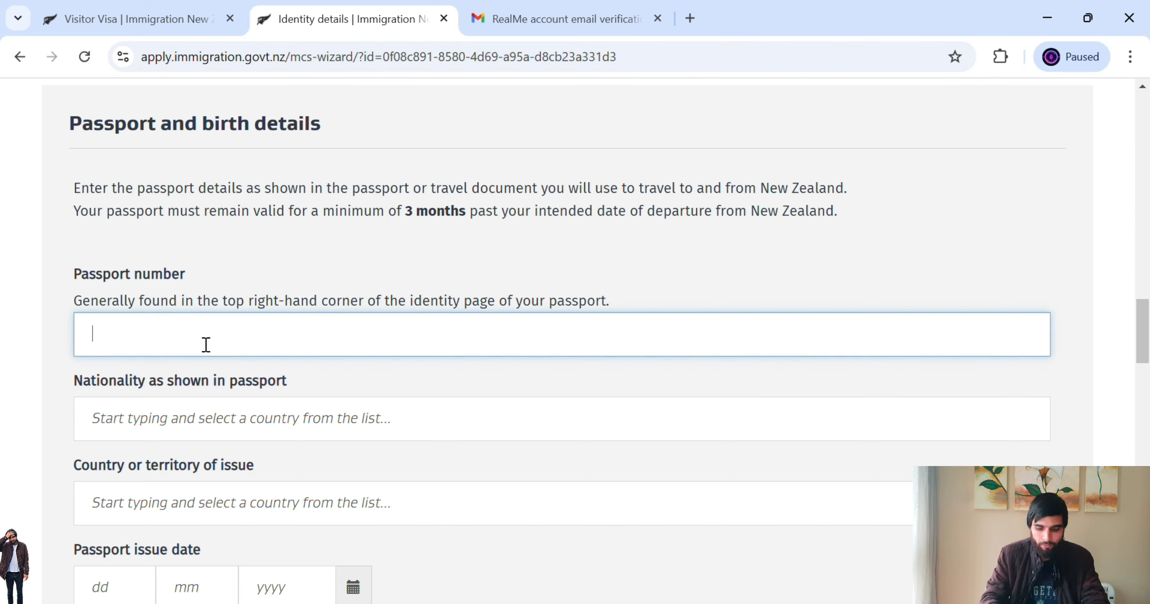
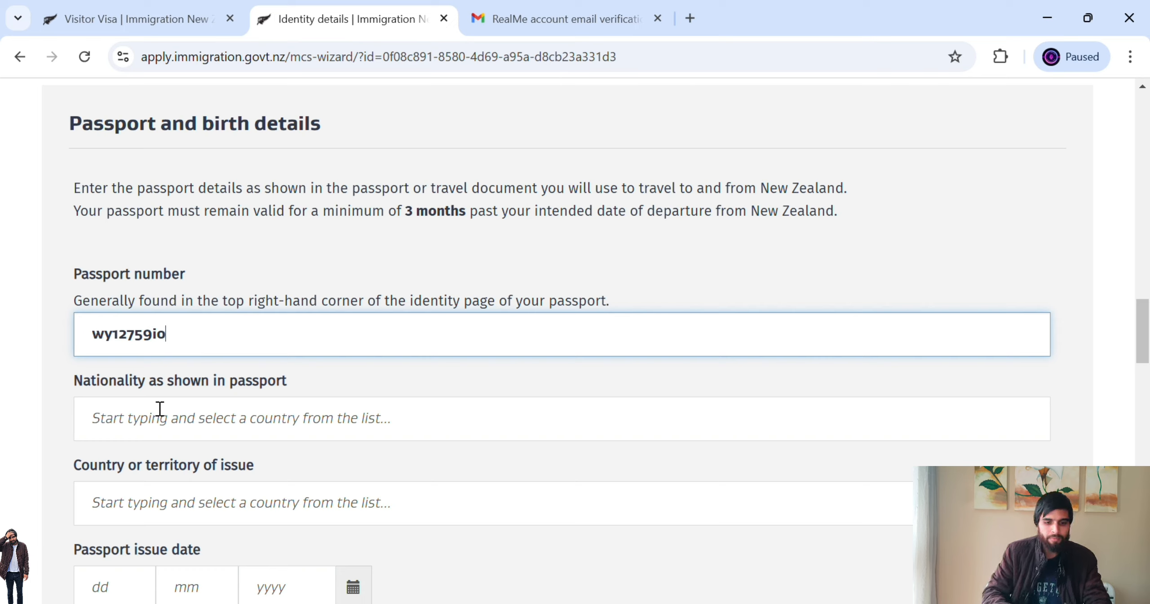
pyautogui.click(205, 429)
pyautogui.write('pa')
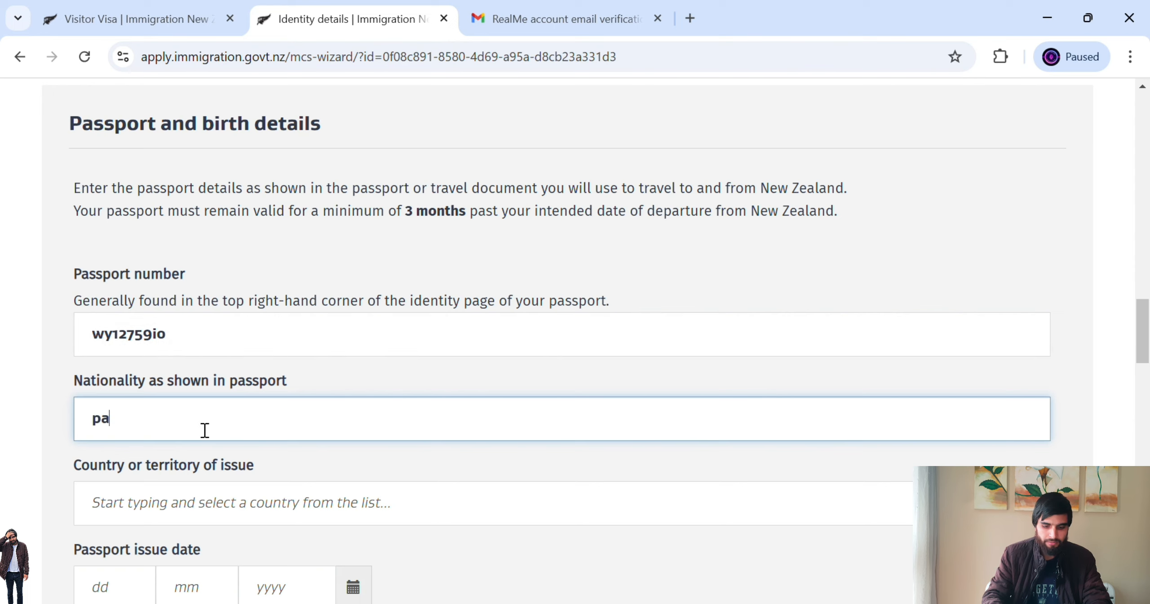
pyautogui.write('kis')
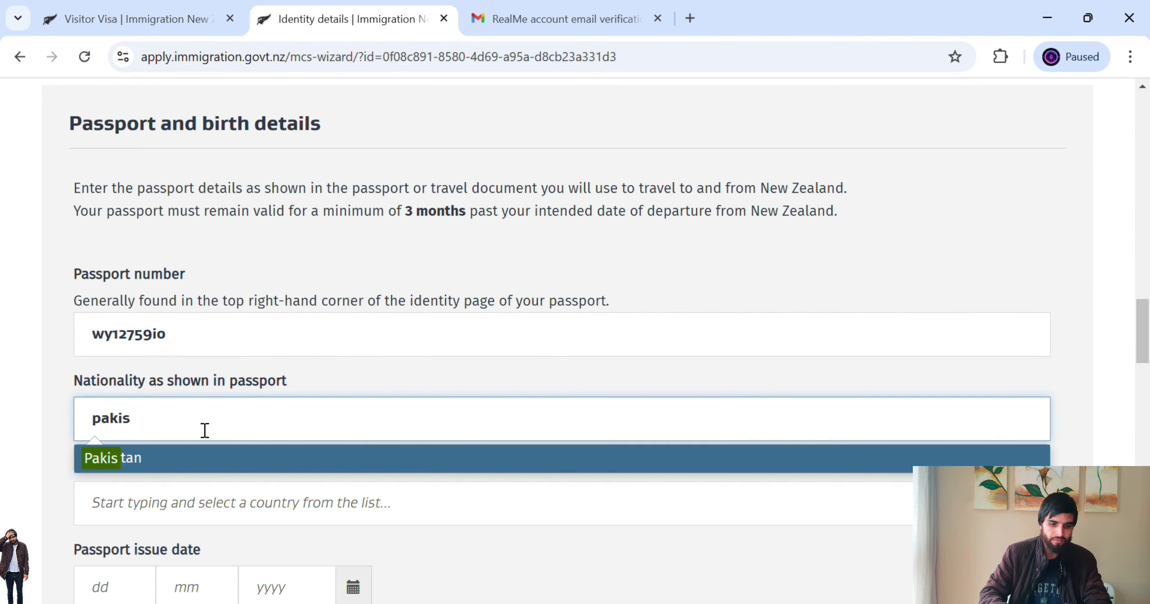
pyautogui.click(160, 466)
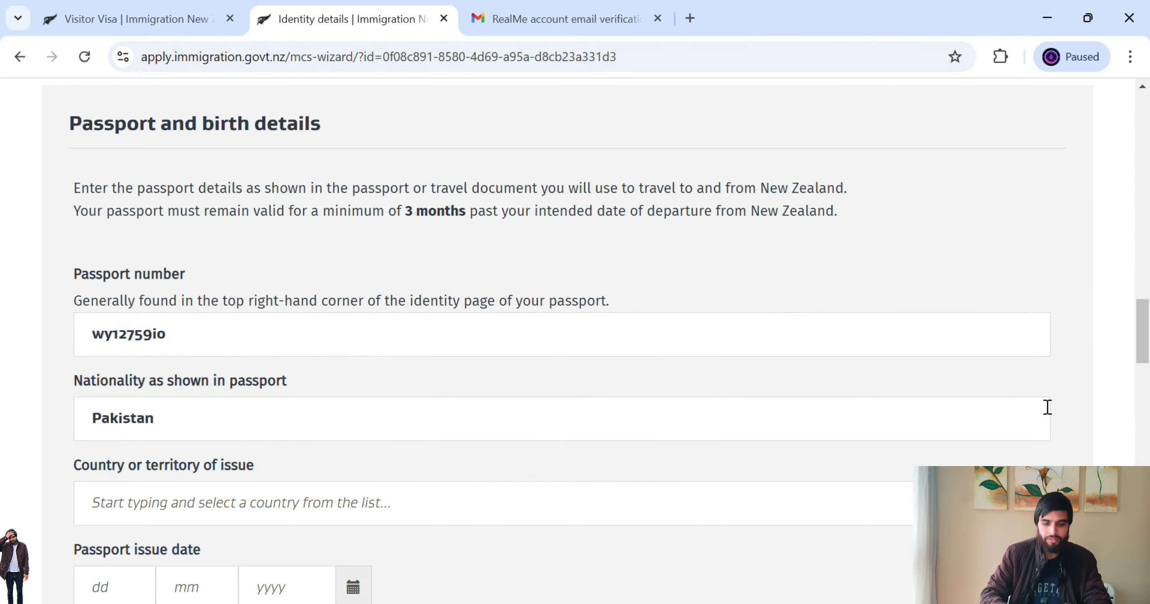
# - Choose Pakistan as the passport's issuing country and answer Yes to having lived there
pyautogui.scroll(-3, 1047, 407)
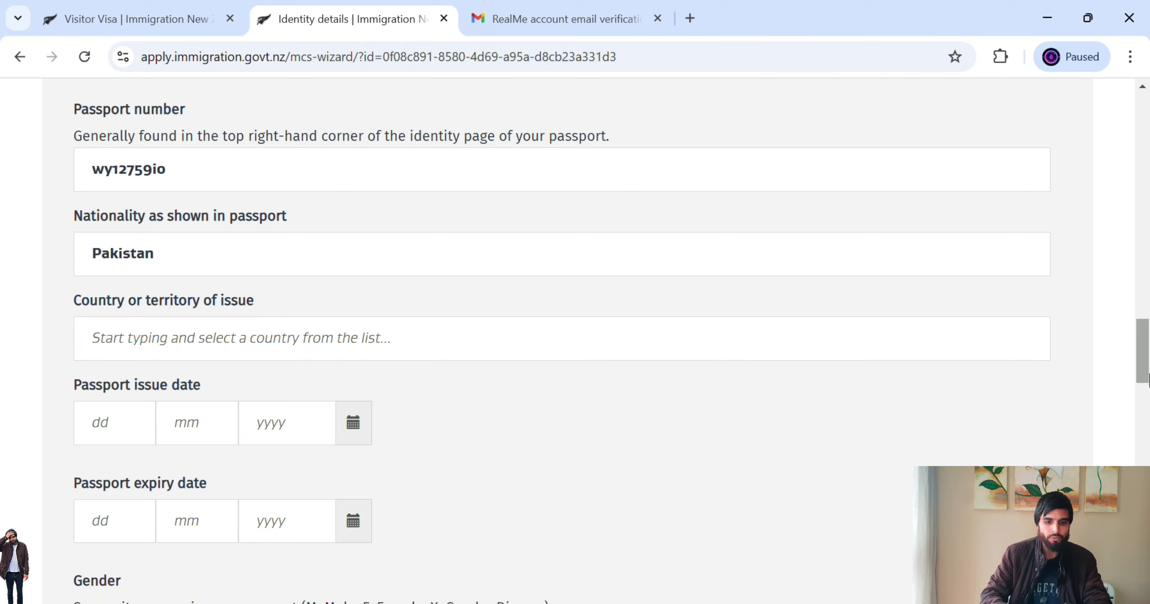
pyautogui.click(365, 341)
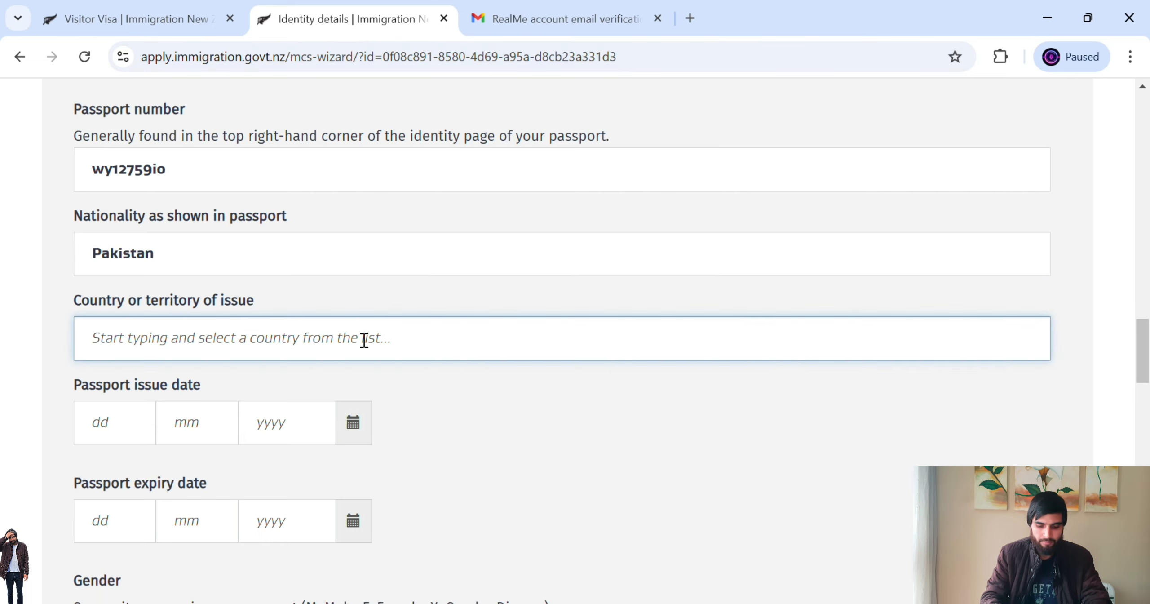
pyautogui.write('pakistan')
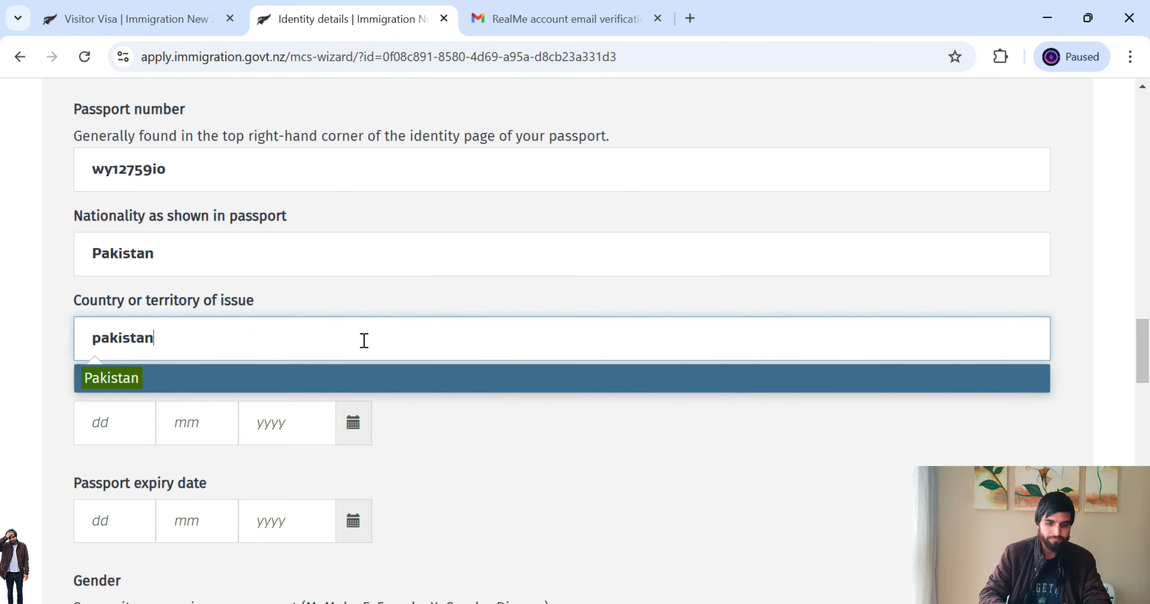
pyautogui.click(313, 380)
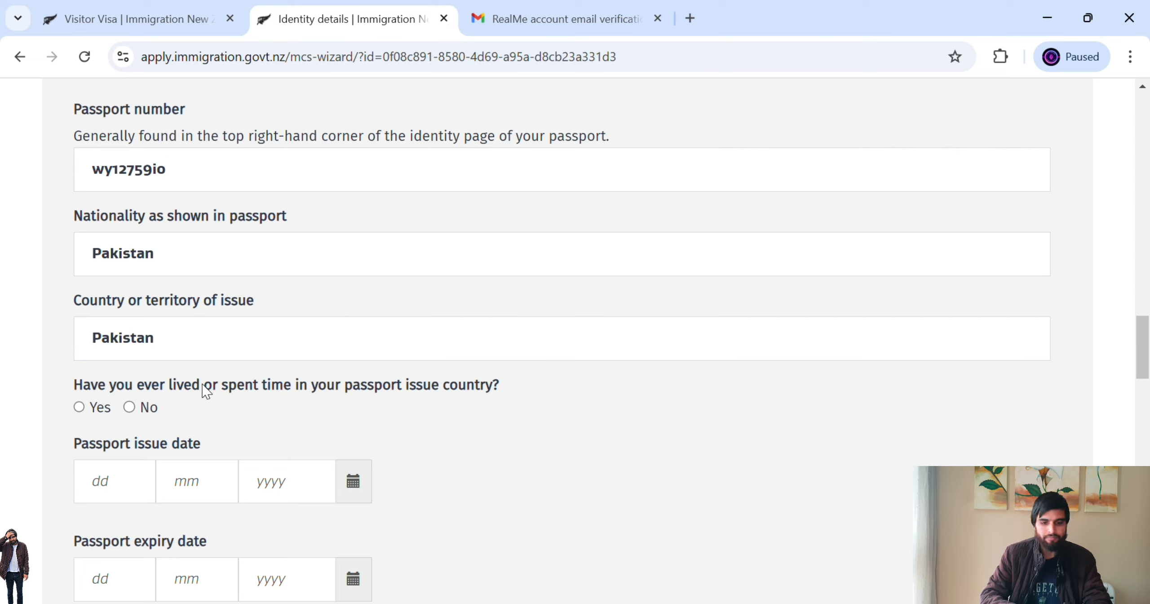
pyautogui.moveTo(202, 391); pyautogui.dragTo(480, 390)
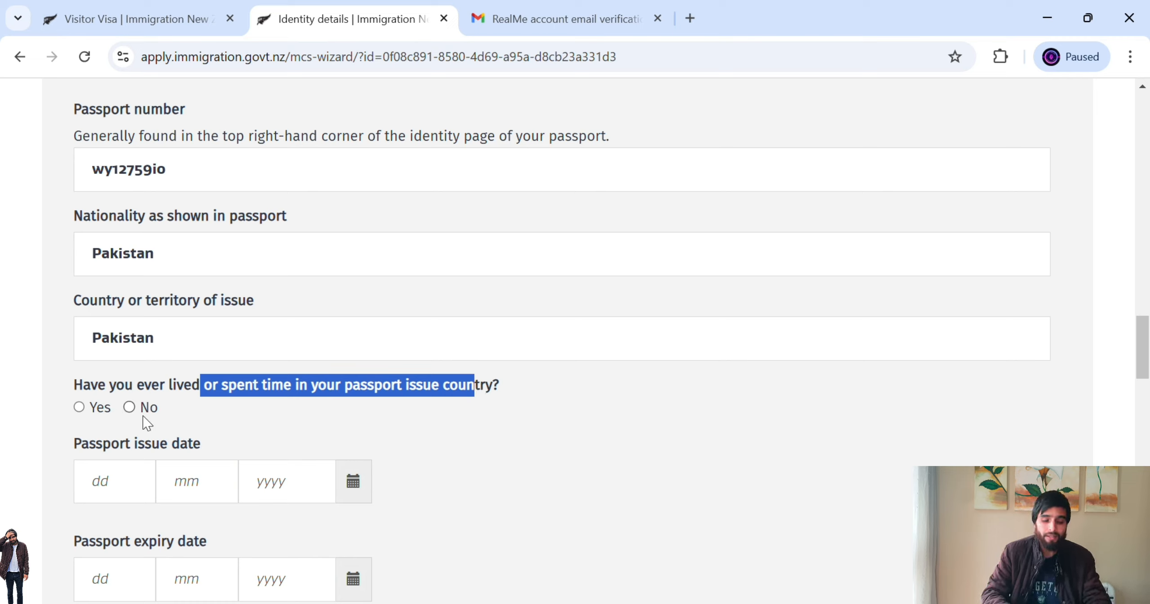
pyautogui.click(94, 409)
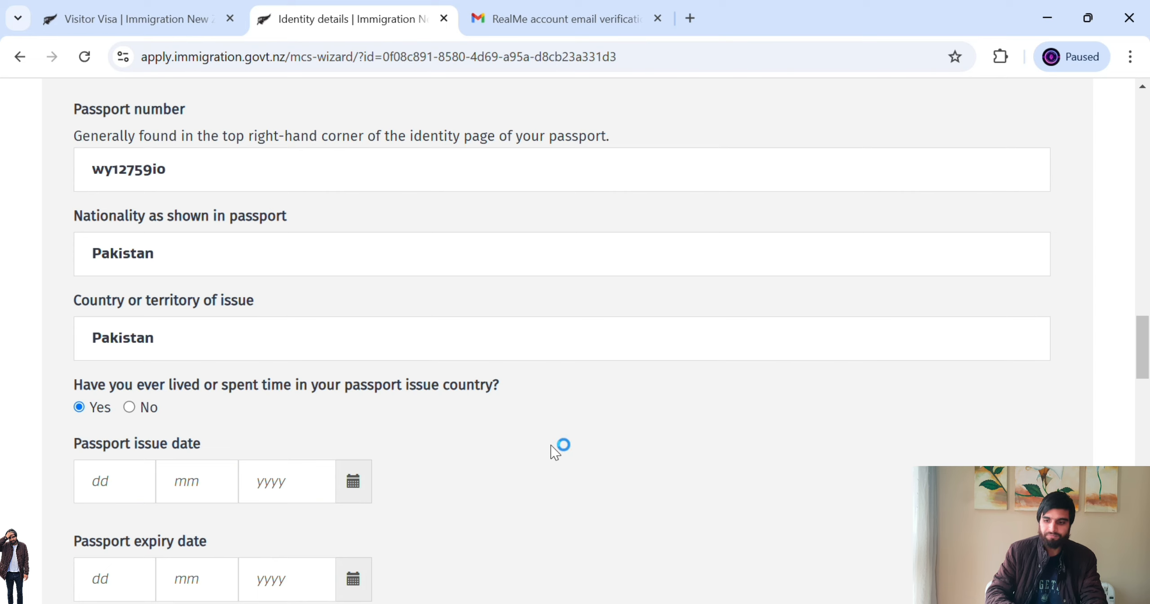
pyautogui.moveTo(1145, 339); pyautogui.dragTo(1145, 355)
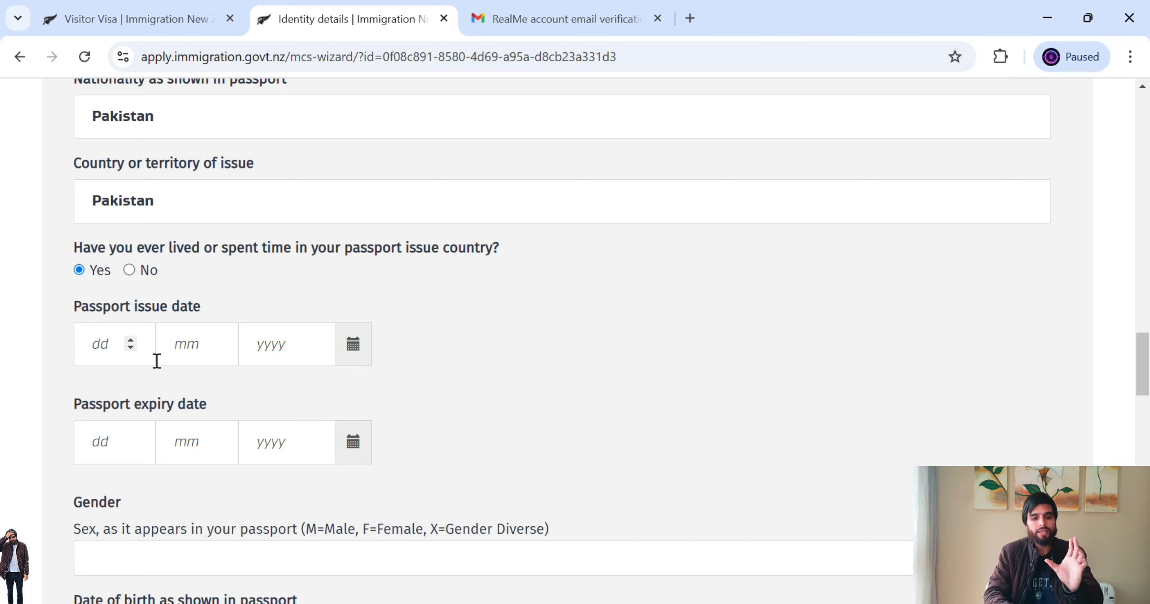
# - Enter the passport issue date as 2/4/2022
pyautogui.click(121, 353)
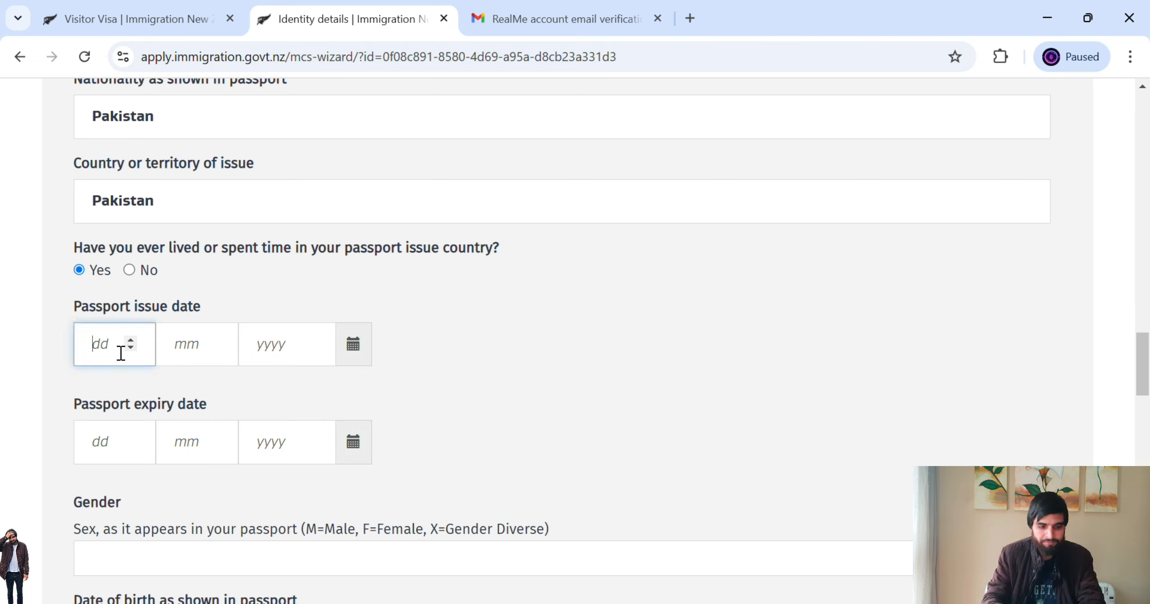
pyautogui.write('2')
pyautogui.click(190, 361)
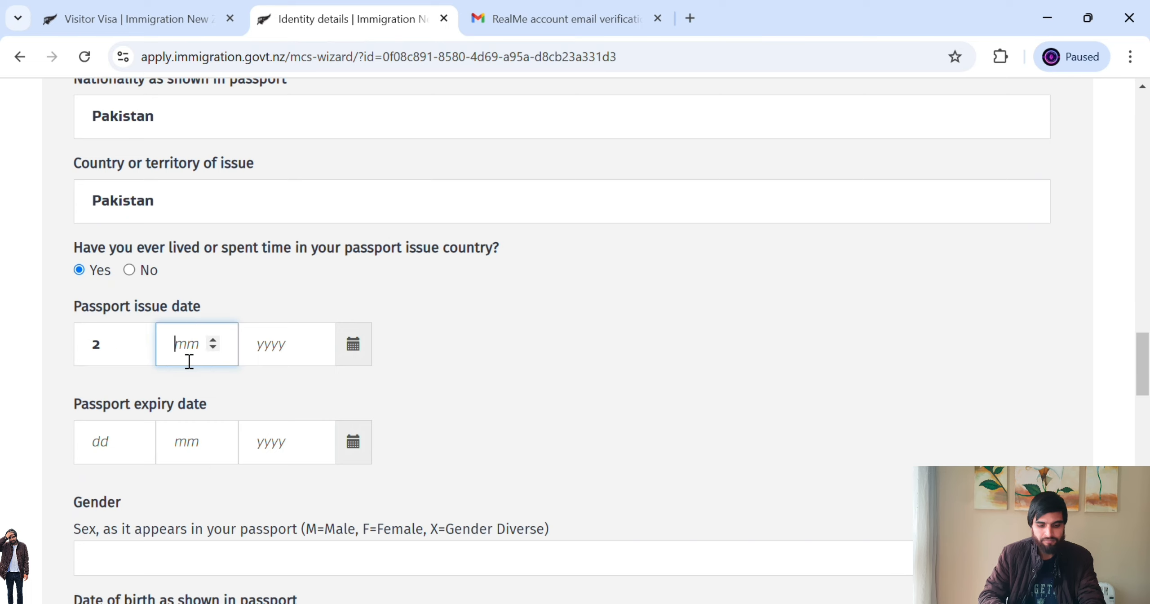
pyautogui.click(274, 352)
pyautogui.write('2022')
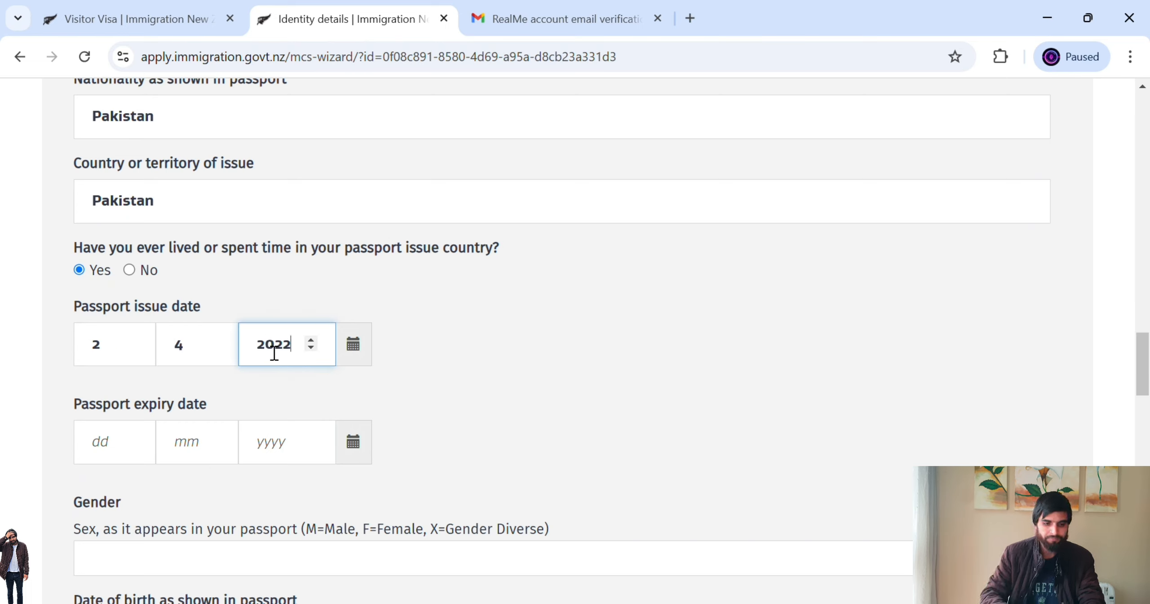
# - Enter the passport expiry date as 2/4/2026
pyautogui.click(120, 456)
pyautogui.write('2')
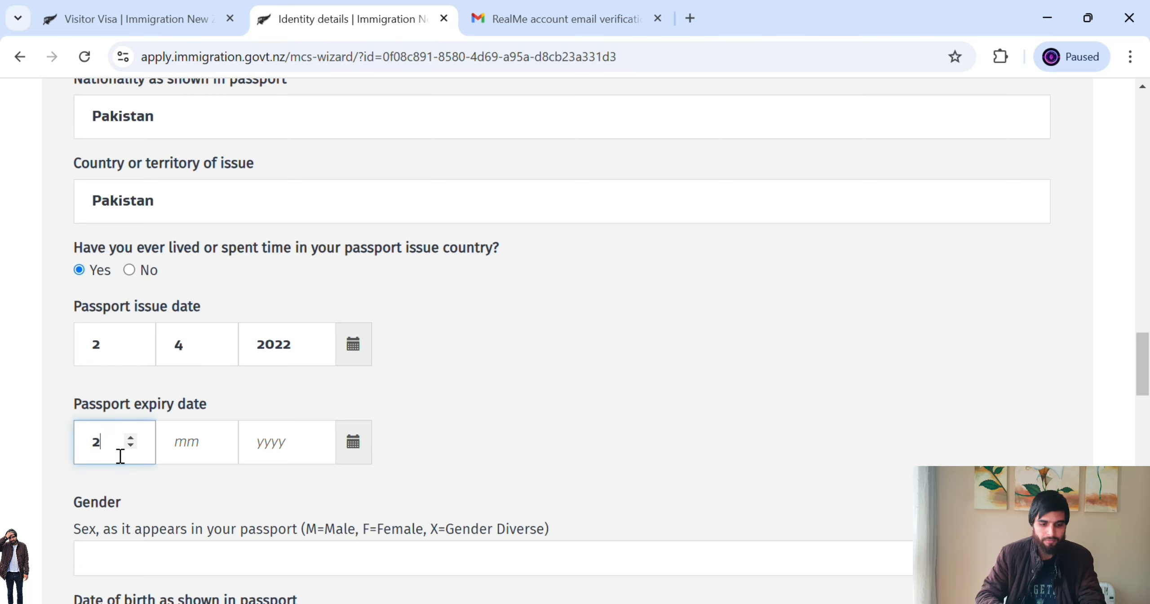
pyautogui.click(182, 453)
pyautogui.write('4')
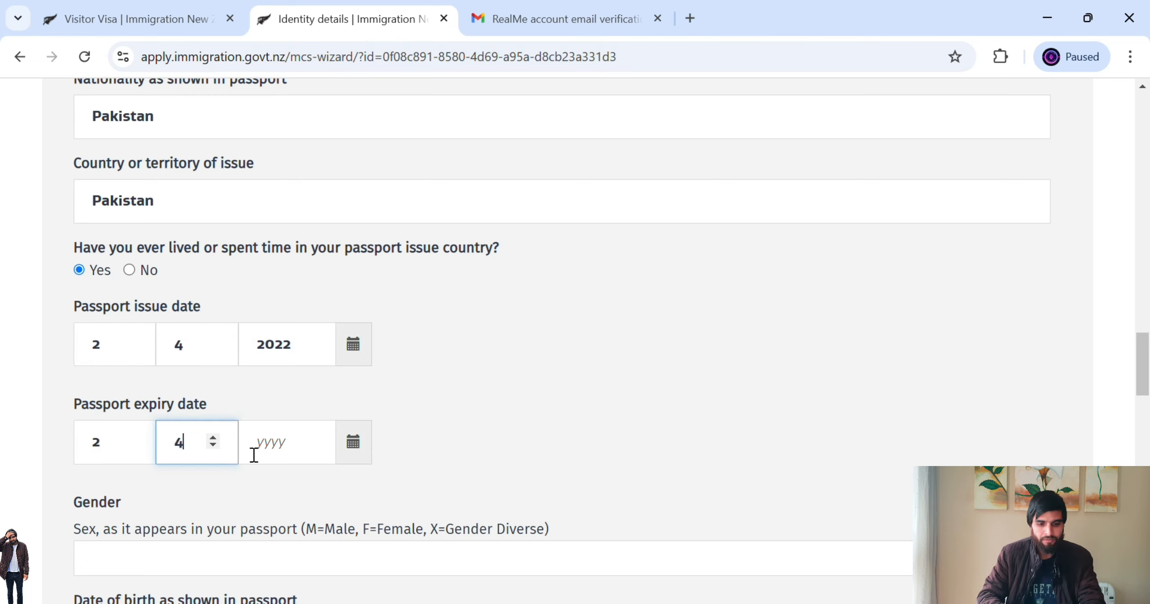
pyautogui.click(317, 447)
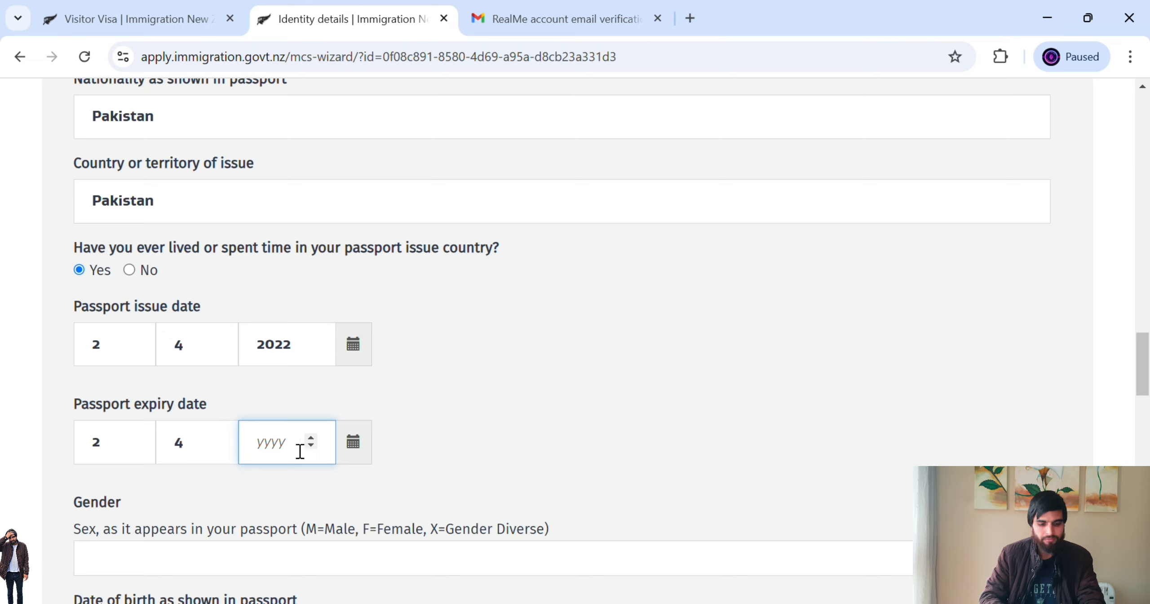
pyautogui.write('2026')
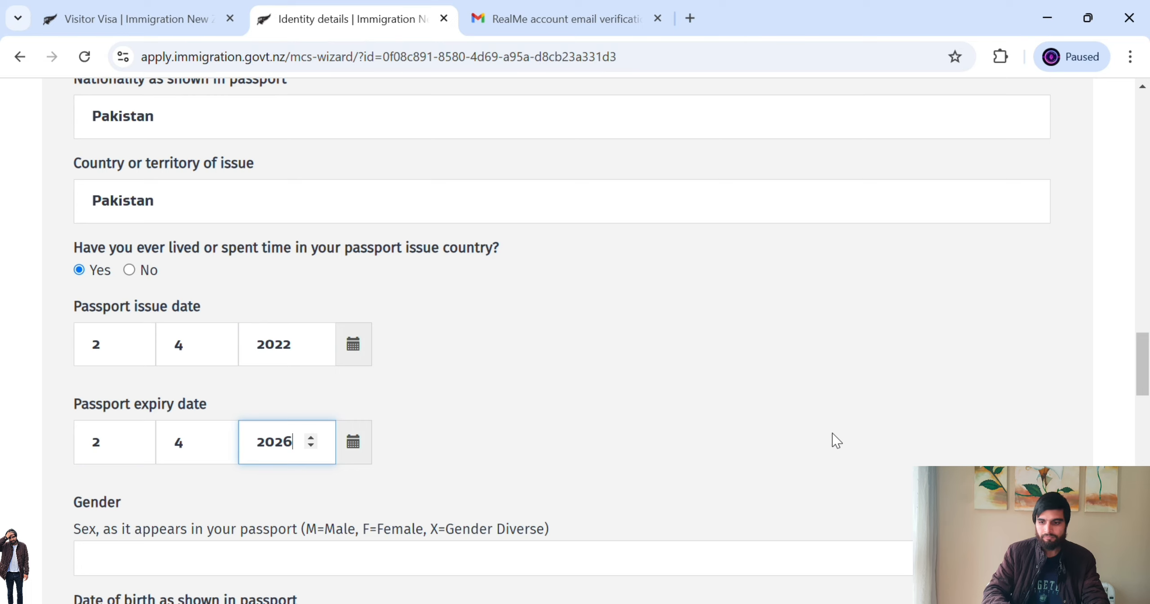
pyautogui.moveTo(1146, 381); pyautogui.dragTo(1147, 413)
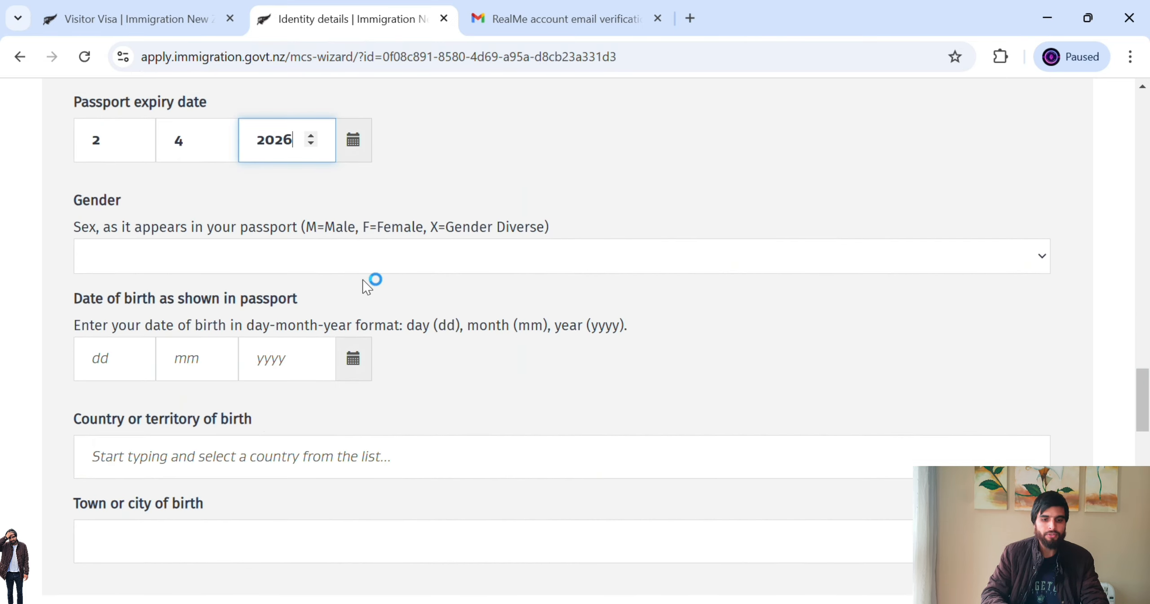
pyautogui.click(305, 254)
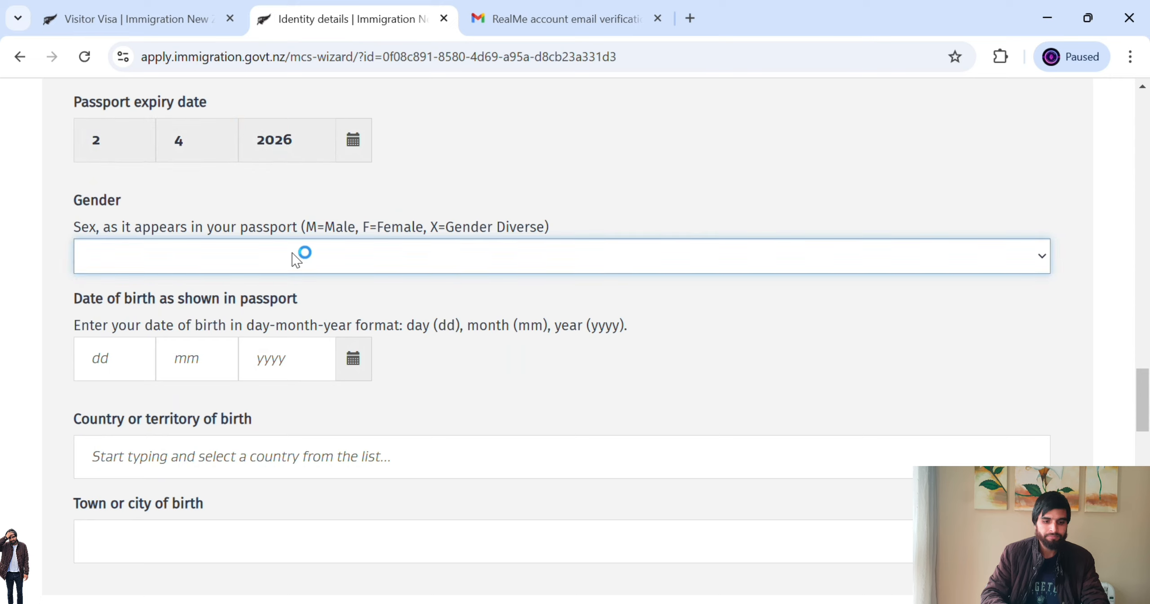
pyautogui.click(227, 300)
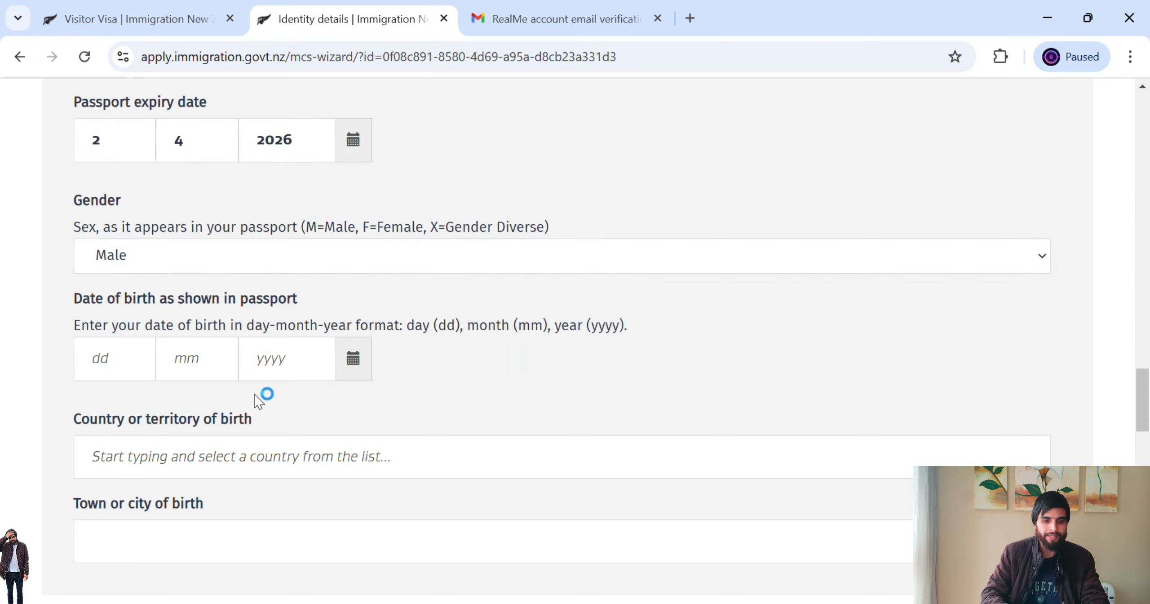
pyautogui.click(130, 363)
pyautogui.press('BackSpace')
pyautogui.write('2')
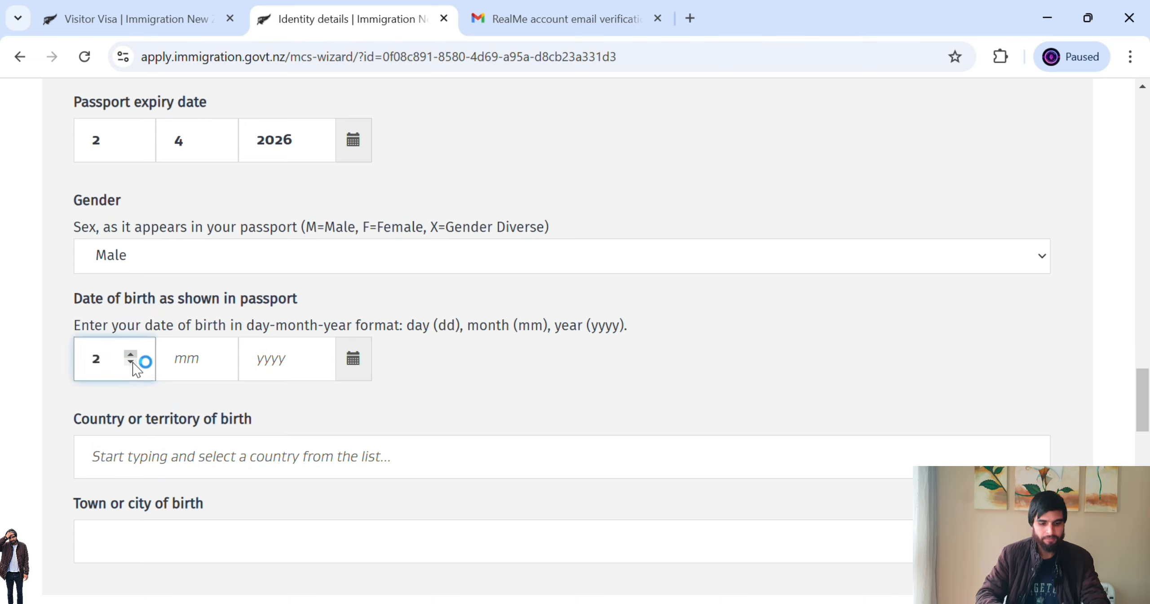
pyautogui.click(180, 359)
pyautogui.write('2')
pyautogui.click(297, 380)
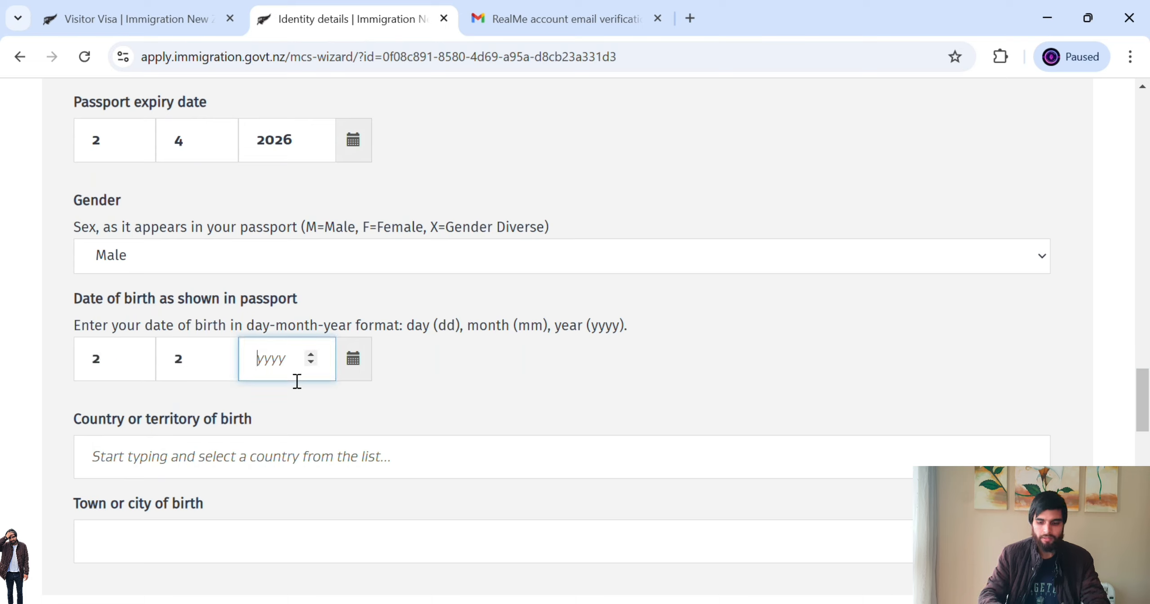
pyautogui.write('1998')
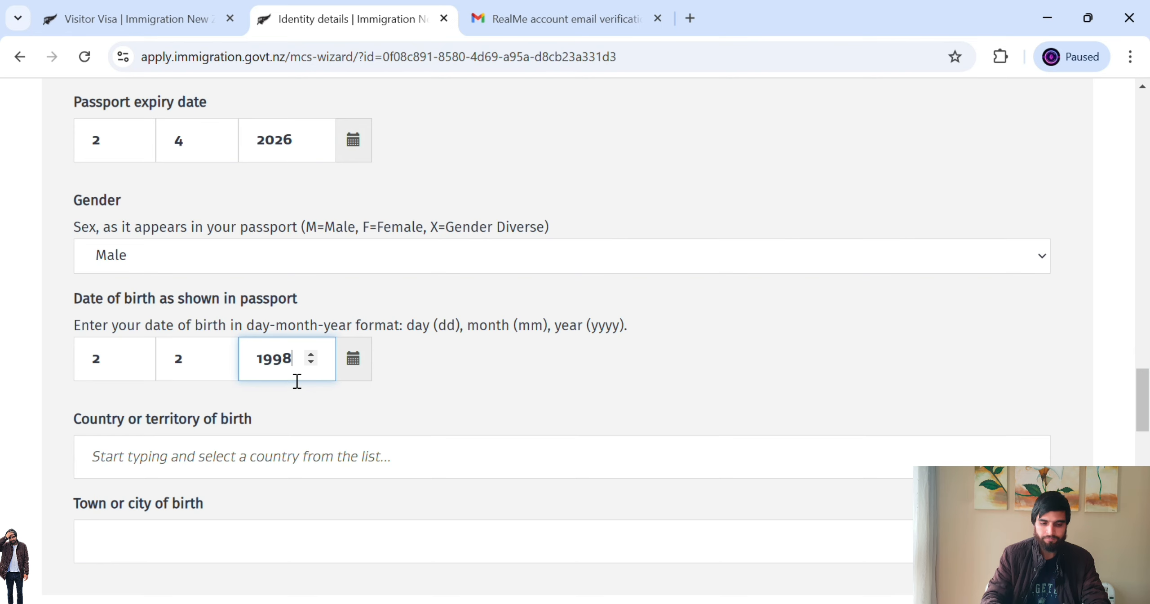
pyautogui.scroll(-2, 902, 234)
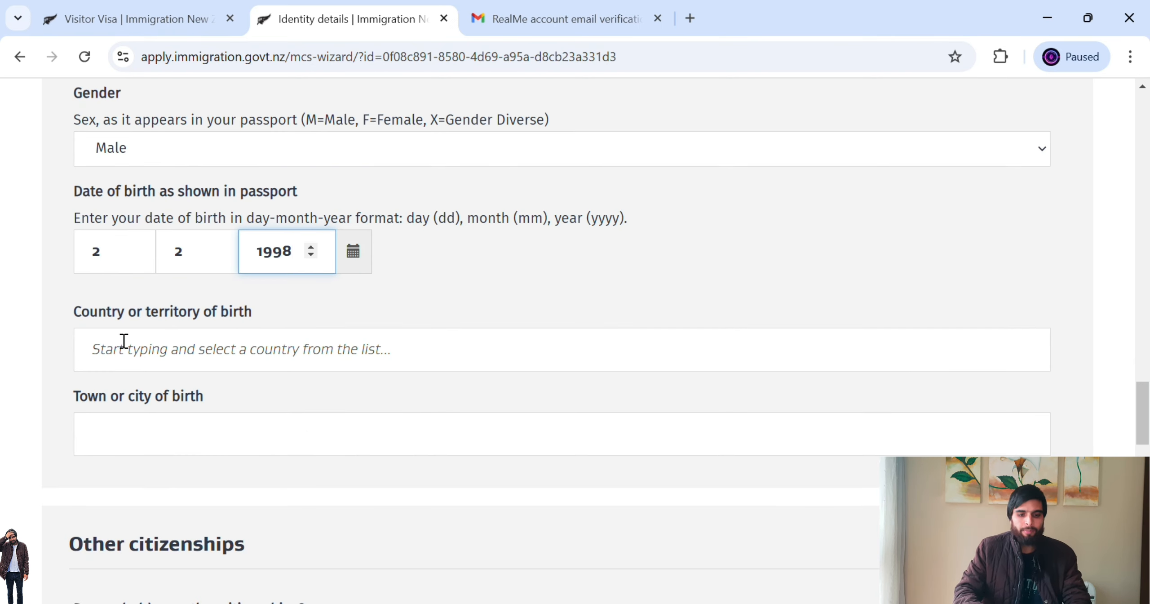
# - Choose Pakistan as the country of birth
pyautogui.moveTo(101, 317); pyautogui.dragTo(170, 313)
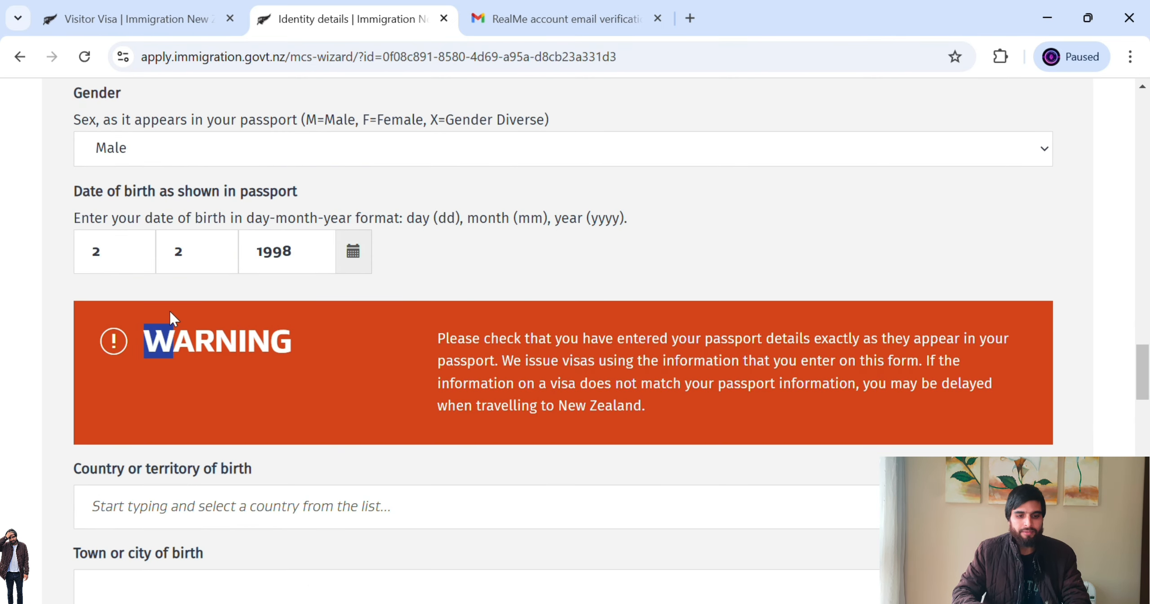
pyautogui.moveTo(1146, 387); pyautogui.dragTo(1146, 408)
pyautogui.click(606, 259)
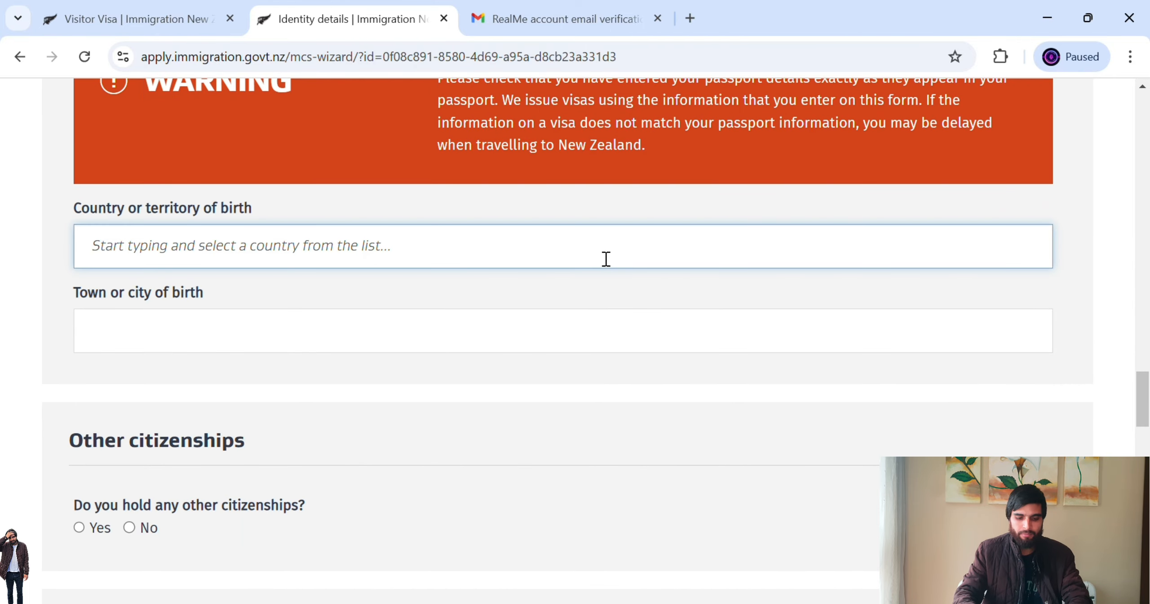
pyautogui.write('pak')
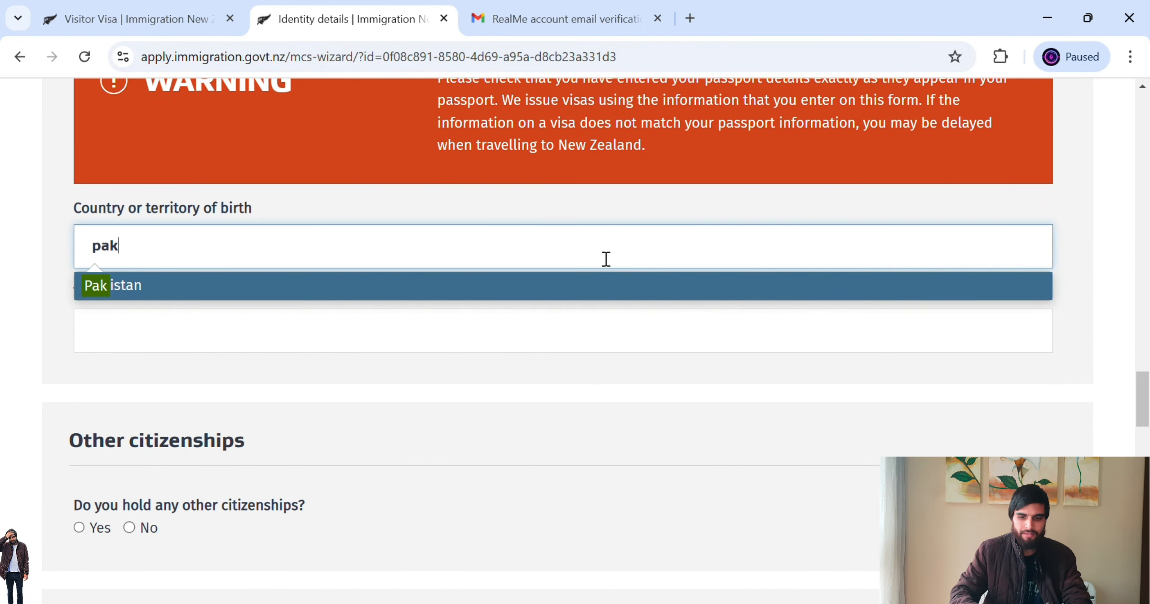
pyautogui.click(514, 288)
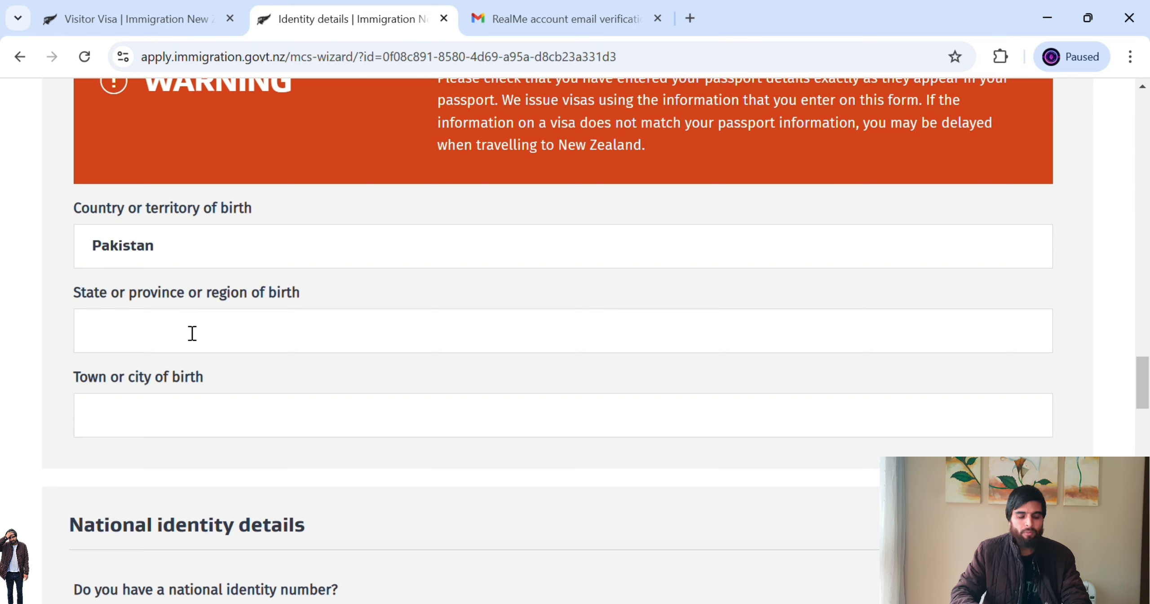
# - Enter punjab as the region and islamabad as the town of birth
pyautogui.click(203, 344)
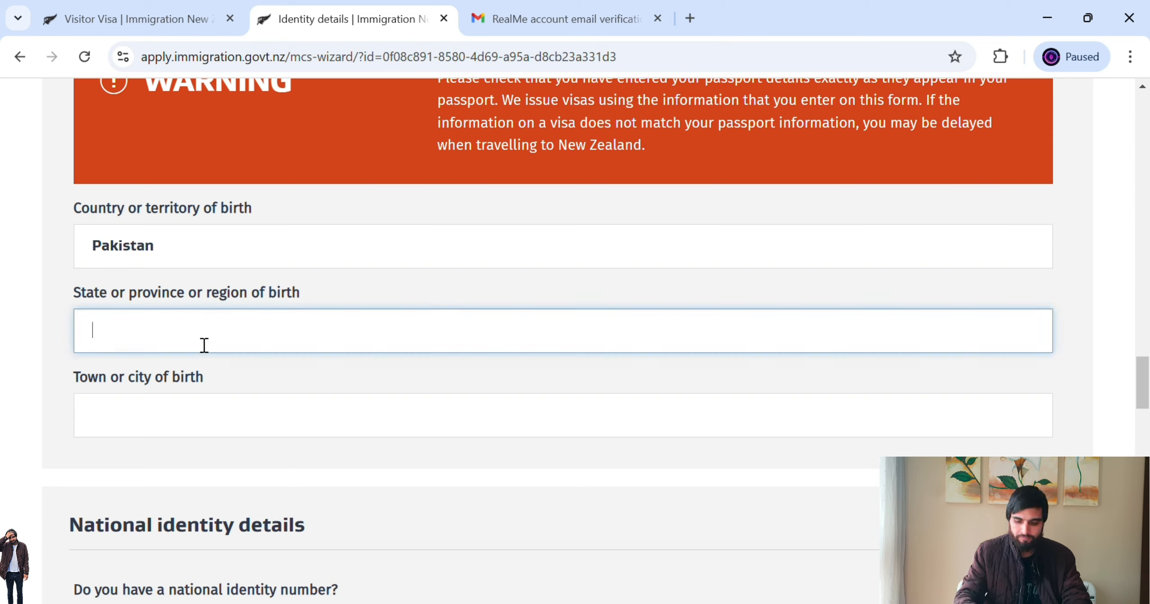
pyautogui.write('kpk')
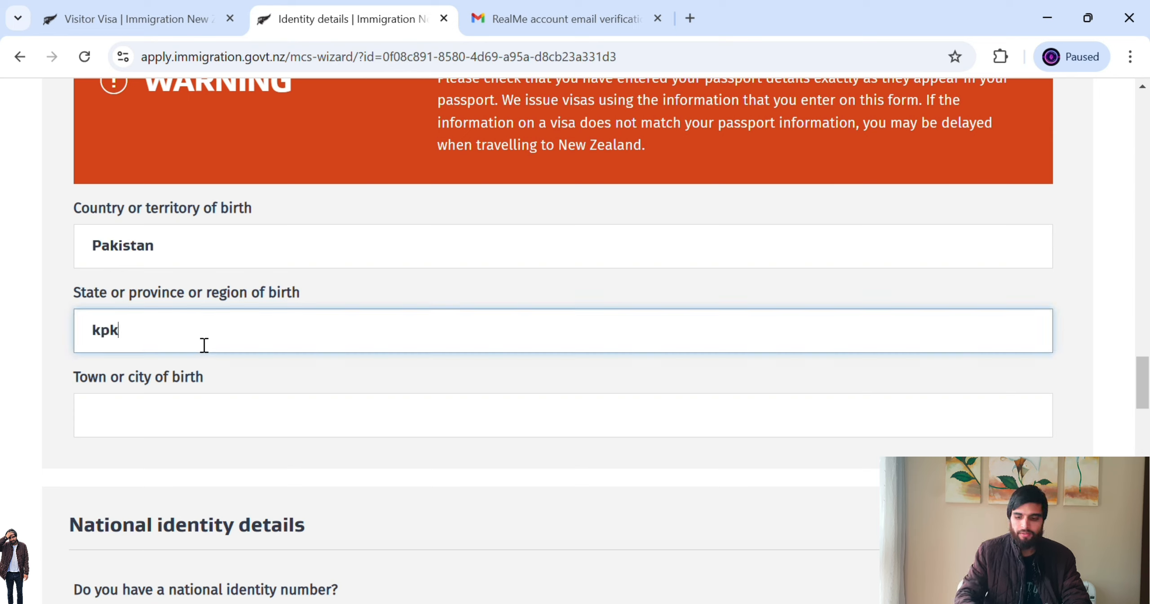
pyautogui.press('BackSpace')
pyautogui.press('BackSpace')
pyautogui.write('unjab')
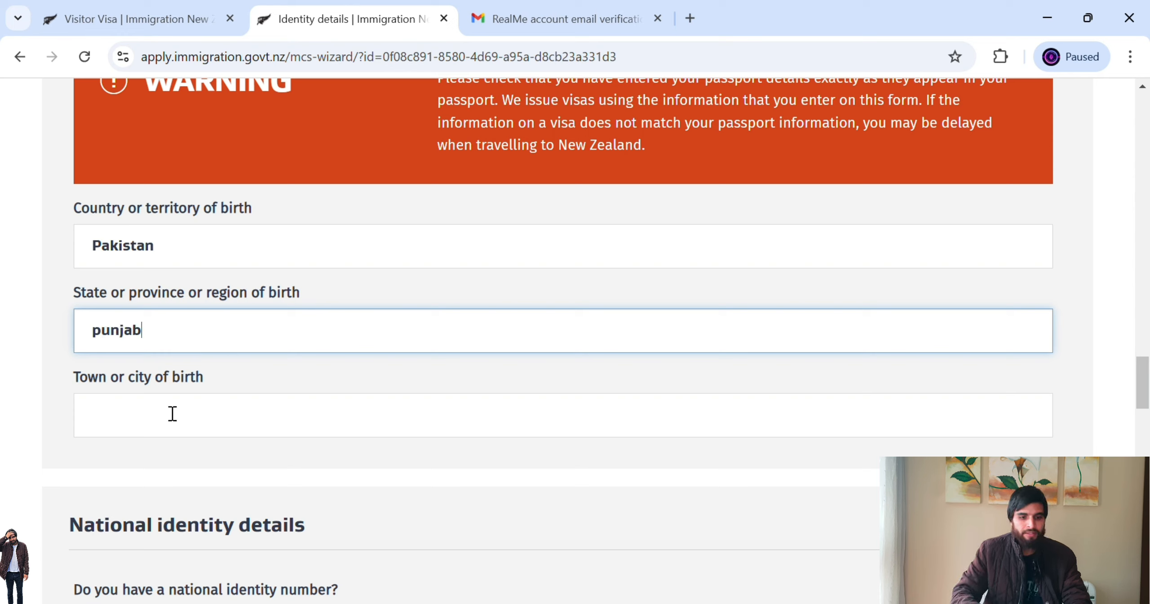
pyautogui.click(197, 419)
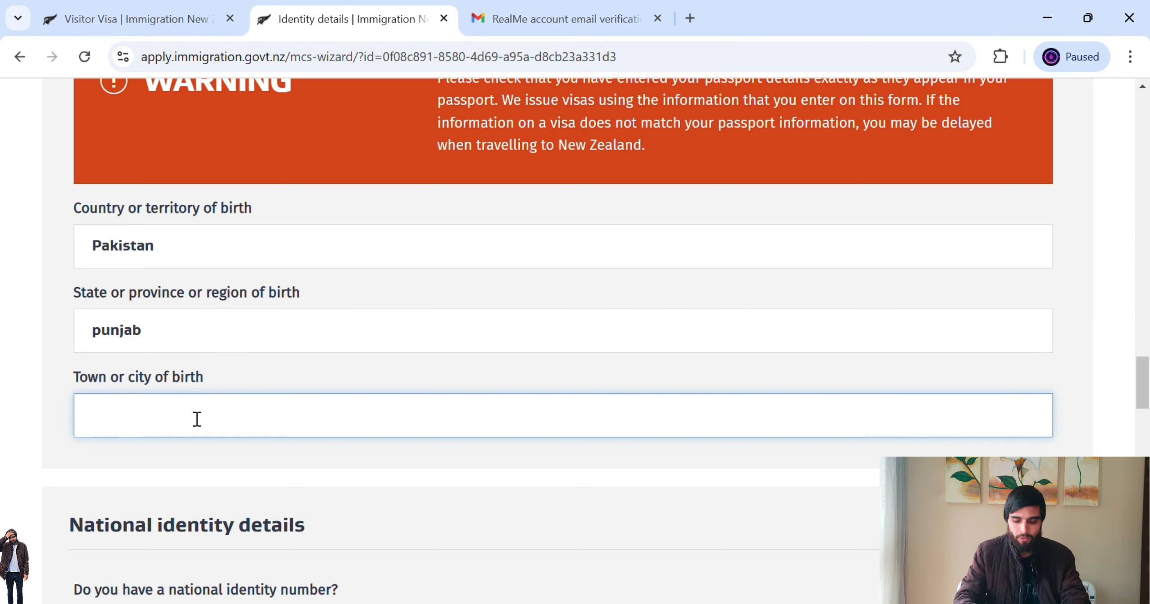
pyautogui.write('isl')
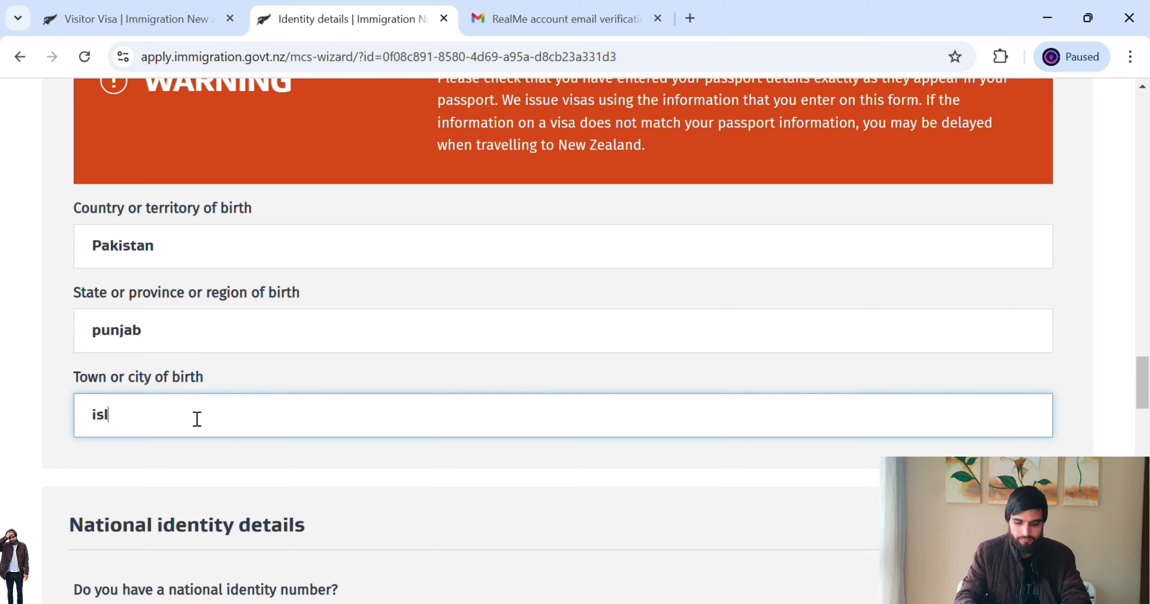
pyautogui.write('mabad')
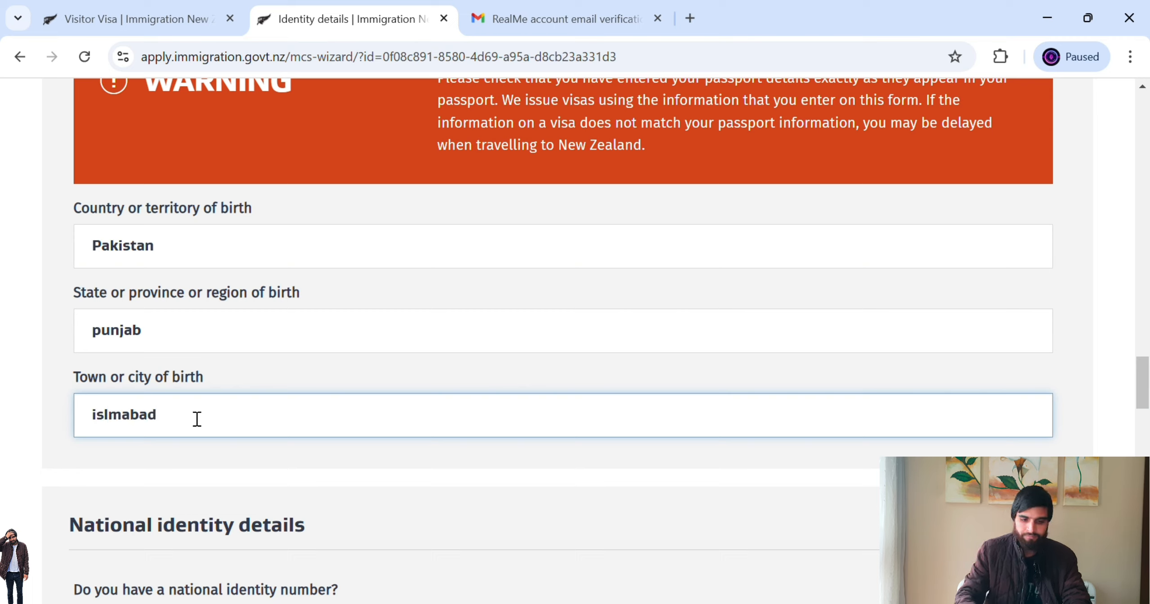
pyautogui.press('BackSpace')
pyautogui.press('BackSpace')
pyautogui.press('BackSpace')
pyautogui.press('BackSpace')
pyautogui.press('BackSpace')
pyautogui.write('am')
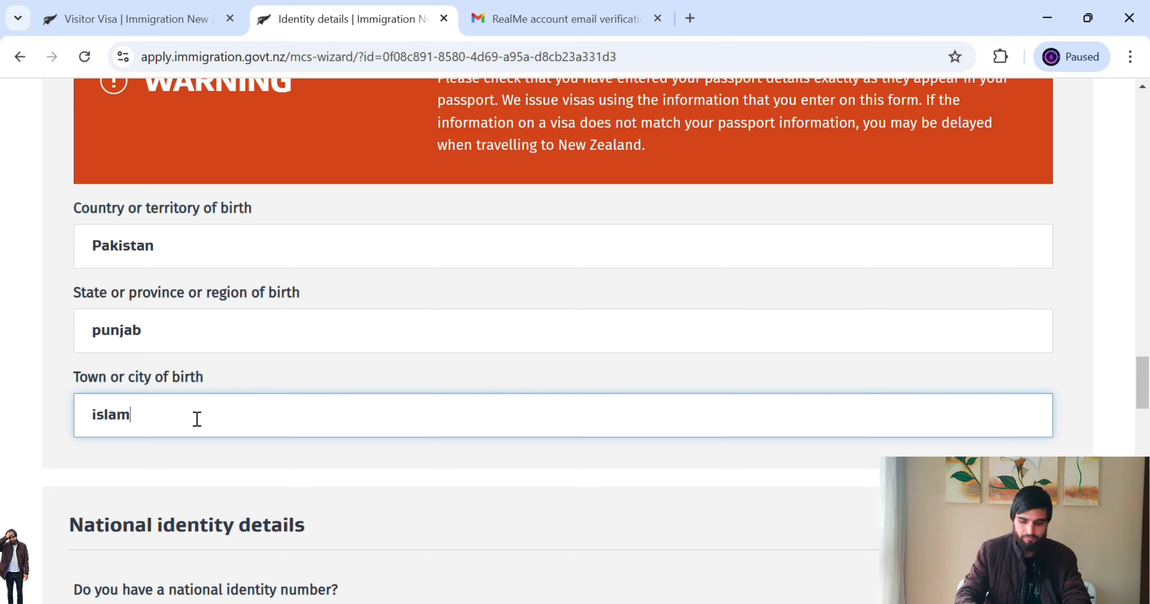
pyautogui.write('abad')
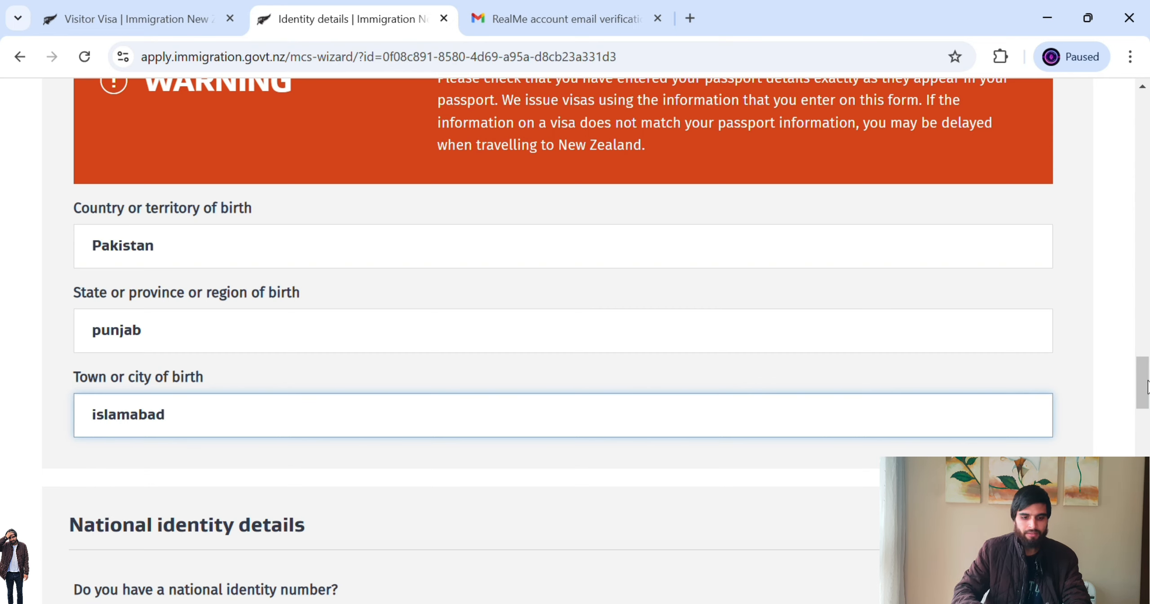
pyautogui.moveTo(1143, 388); pyautogui.dragTo(1147, 425)
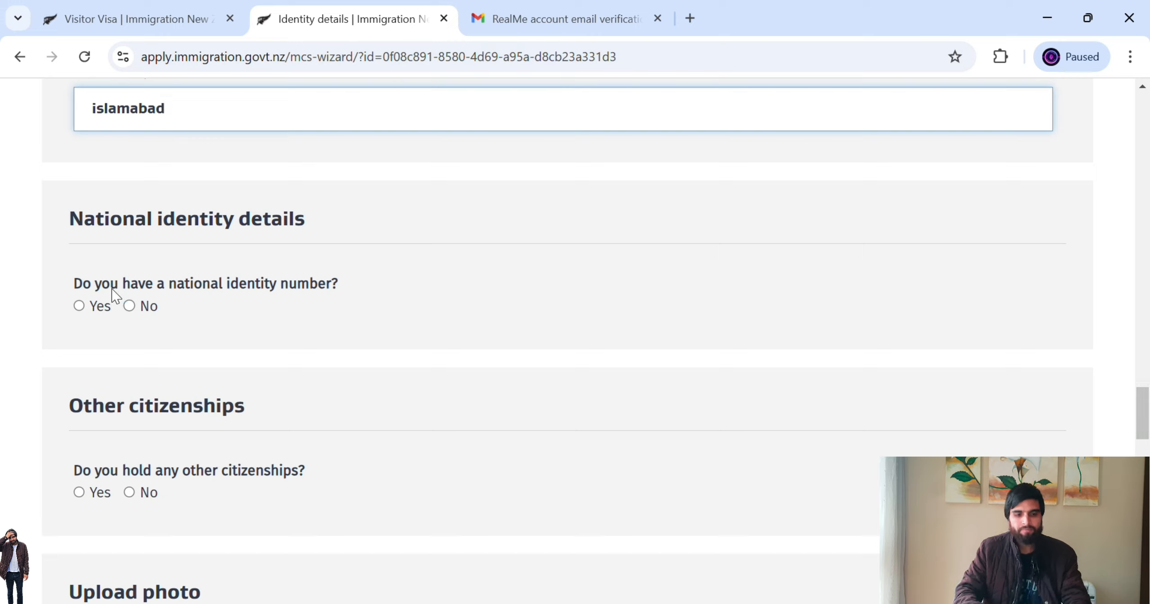
# - Answer Yes to a national identity number, enter it with Pakistan as issuer, and No to other citizenships
pyautogui.click(87, 309)
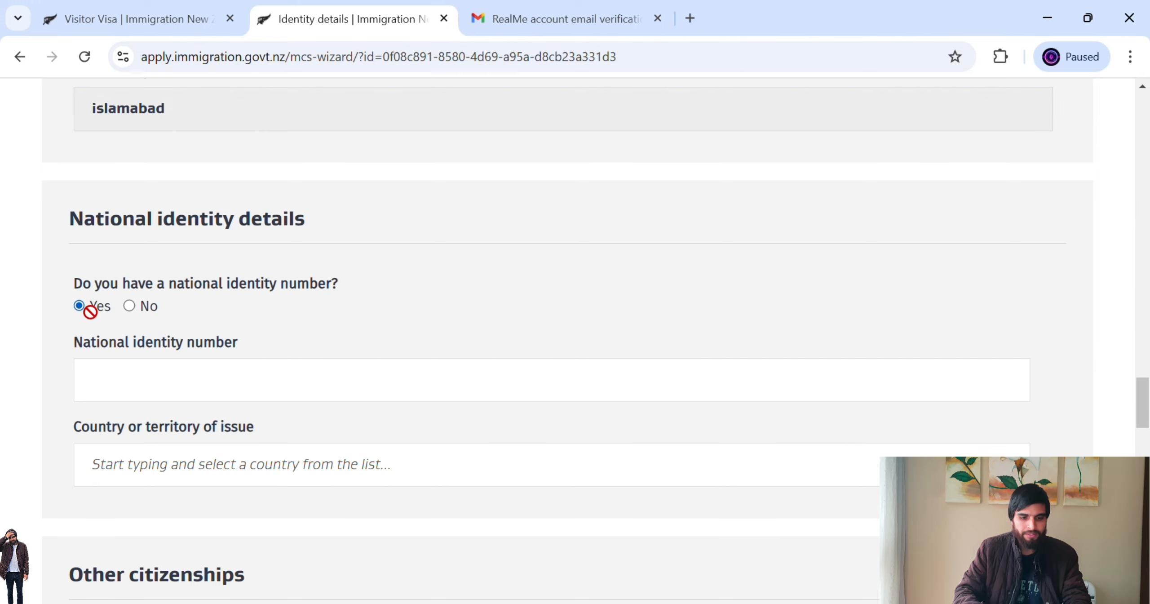
pyautogui.click(215, 386)
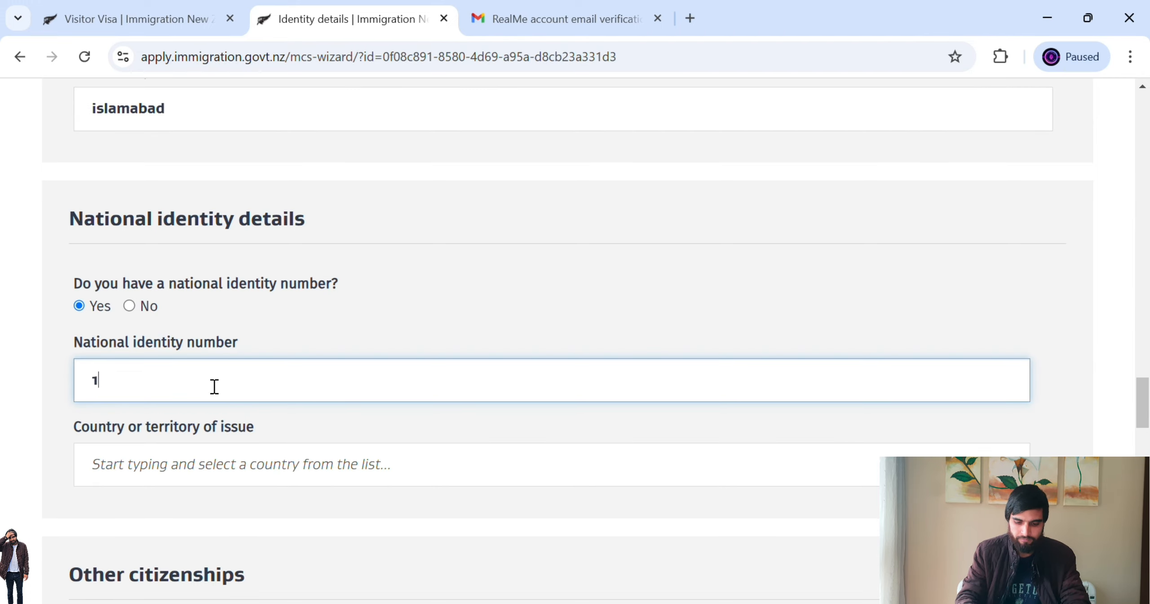
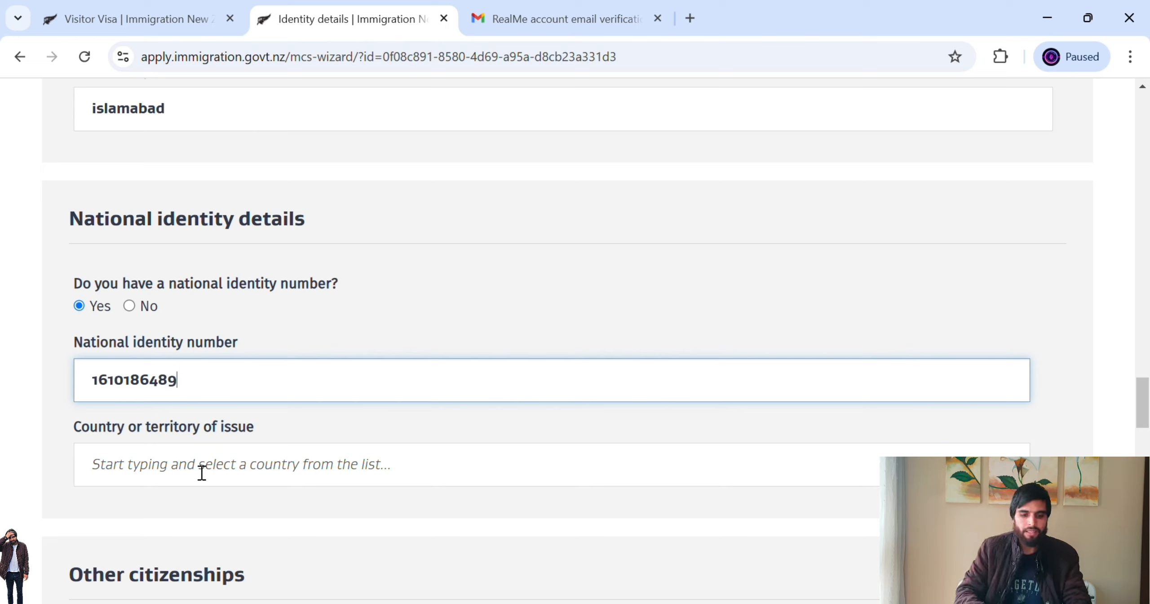
pyautogui.click(241, 476)
pyautogui.write('p')
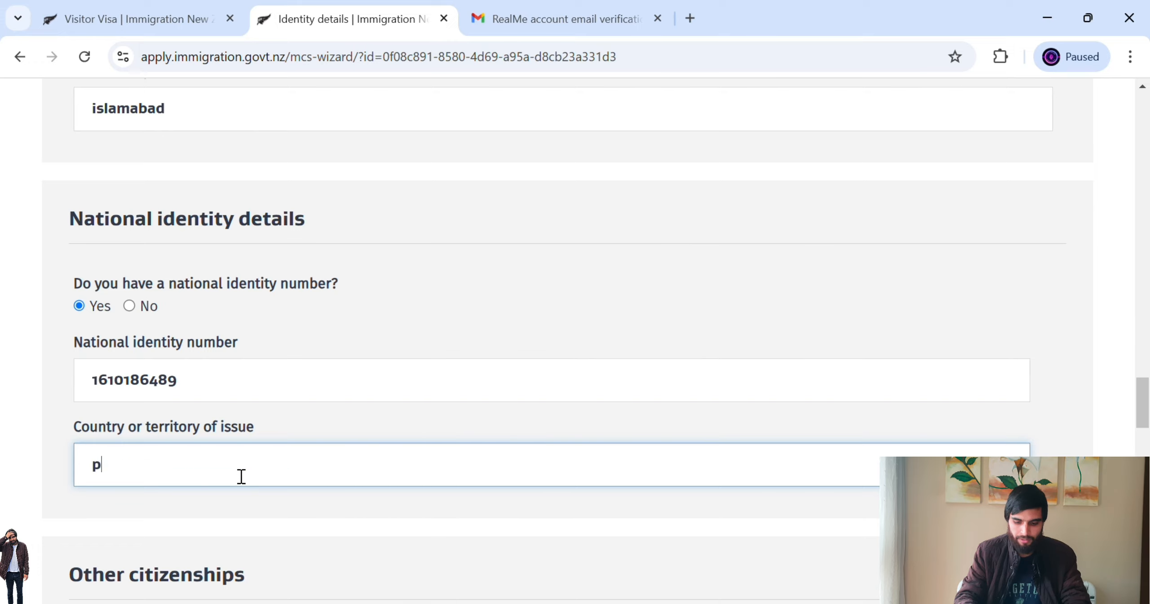
pyautogui.write('akista')
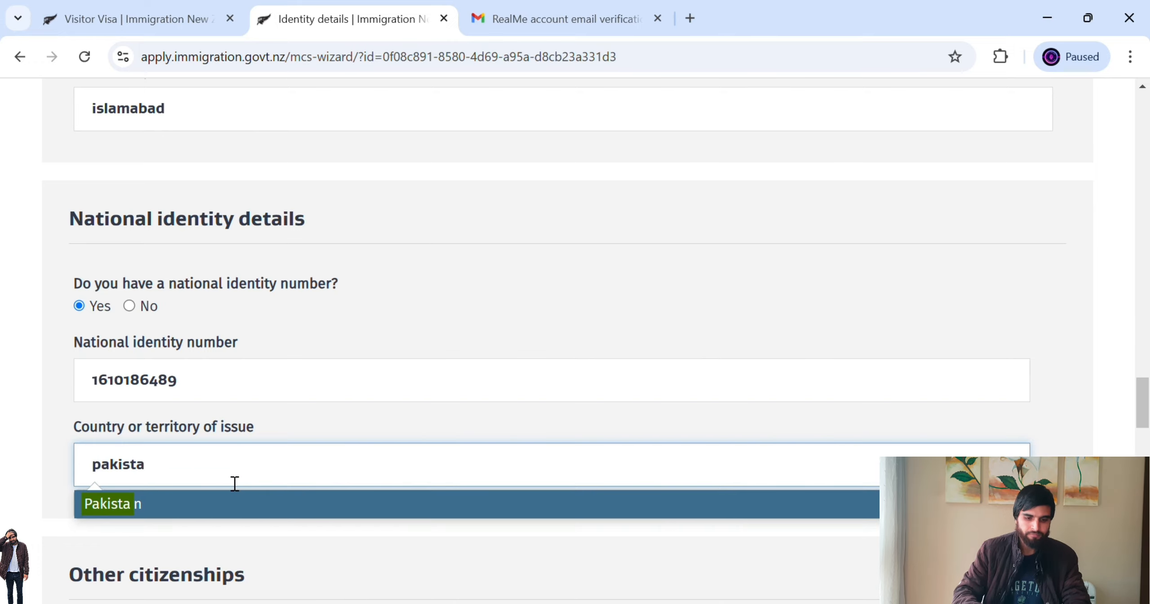
pyautogui.click(216, 502)
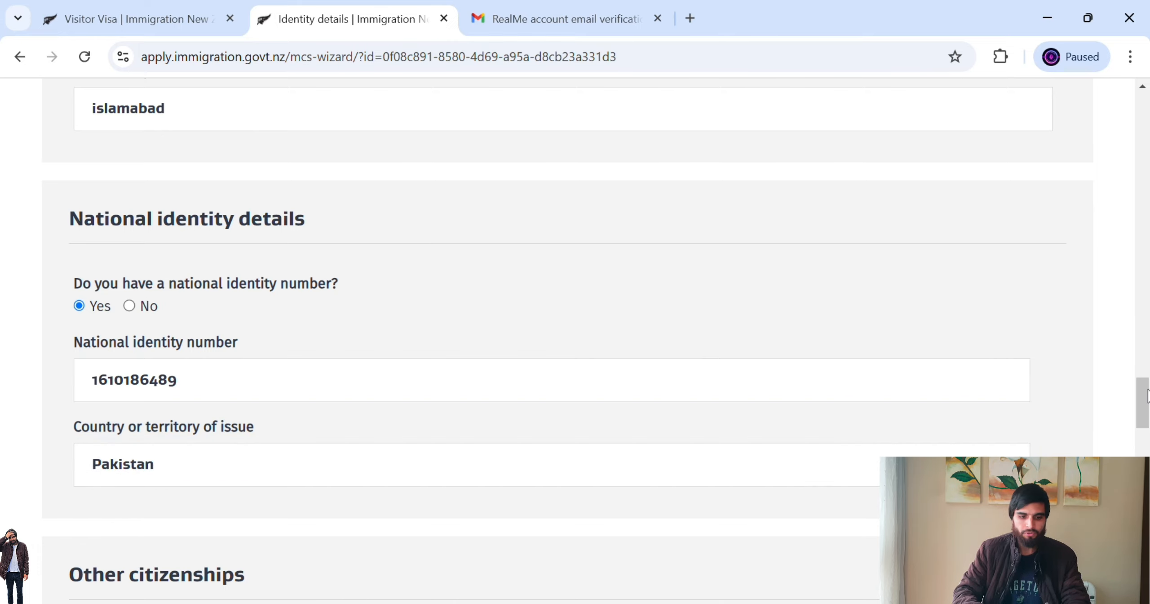
pyautogui.scroll(-4, 1146, 395)
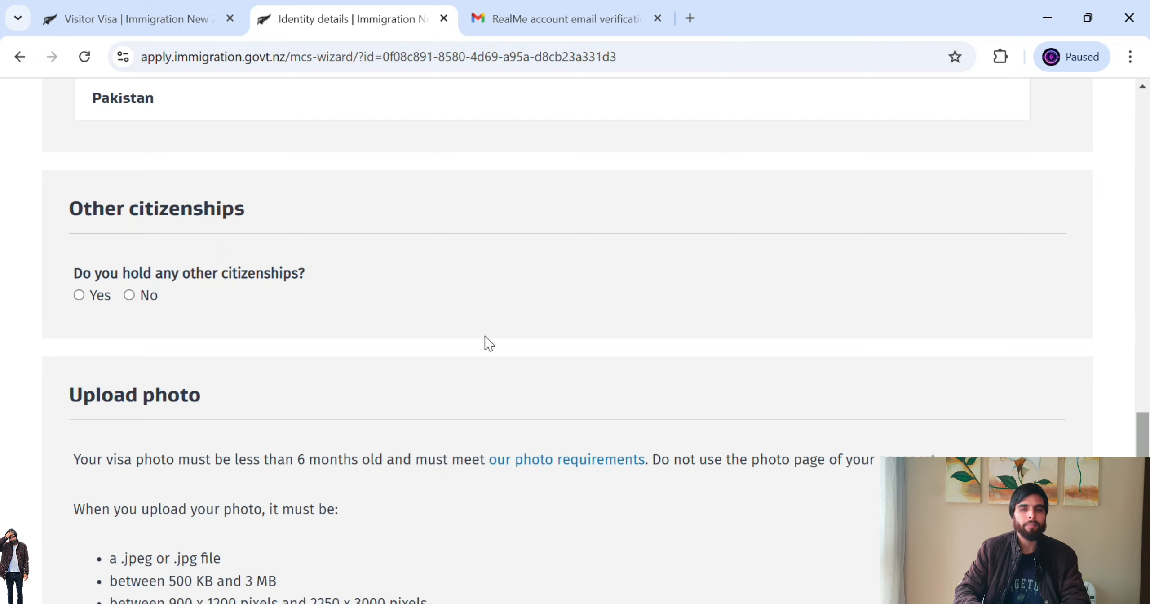
pyautogui.click(130, 297)
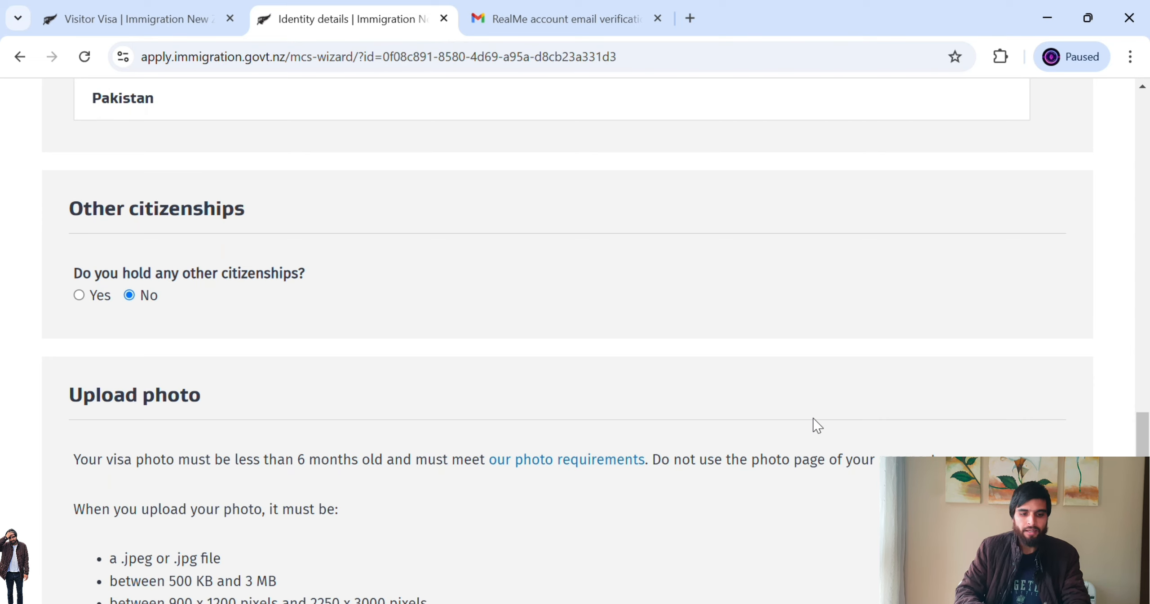
# - Review the photo format and size requirements and the low-resolution rejection message for the uploaded photo
pyautogui.scroll(-5, 1142, 431)
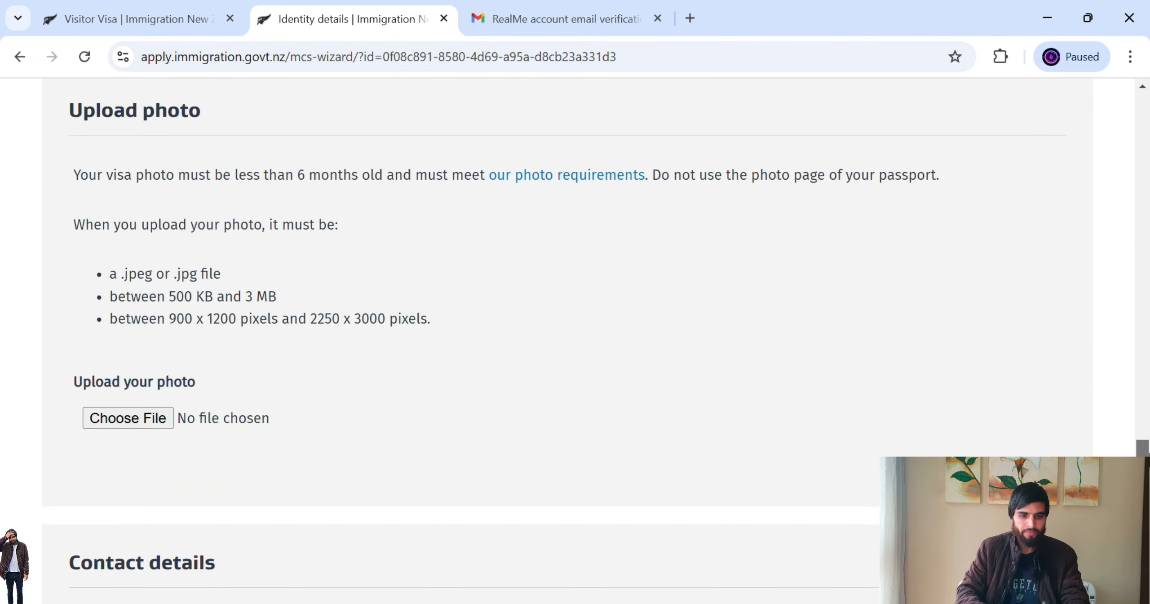
pyautogui.scroll(-1, 596, 340)
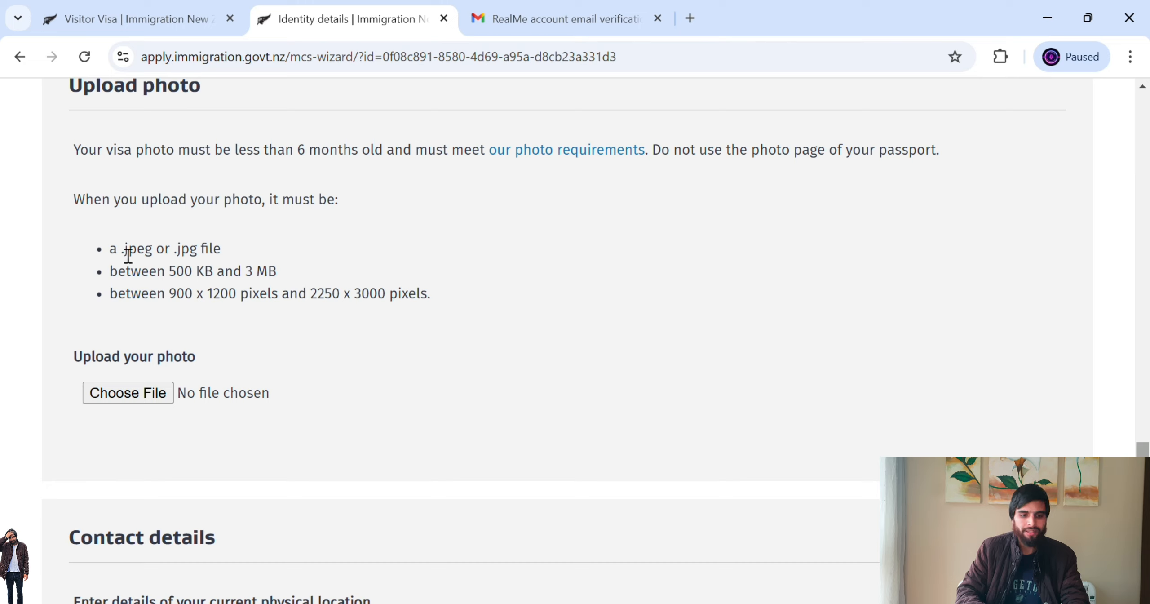
pyautogui.moveTo(128, 256); pyautogui.dragTo(446, 316)
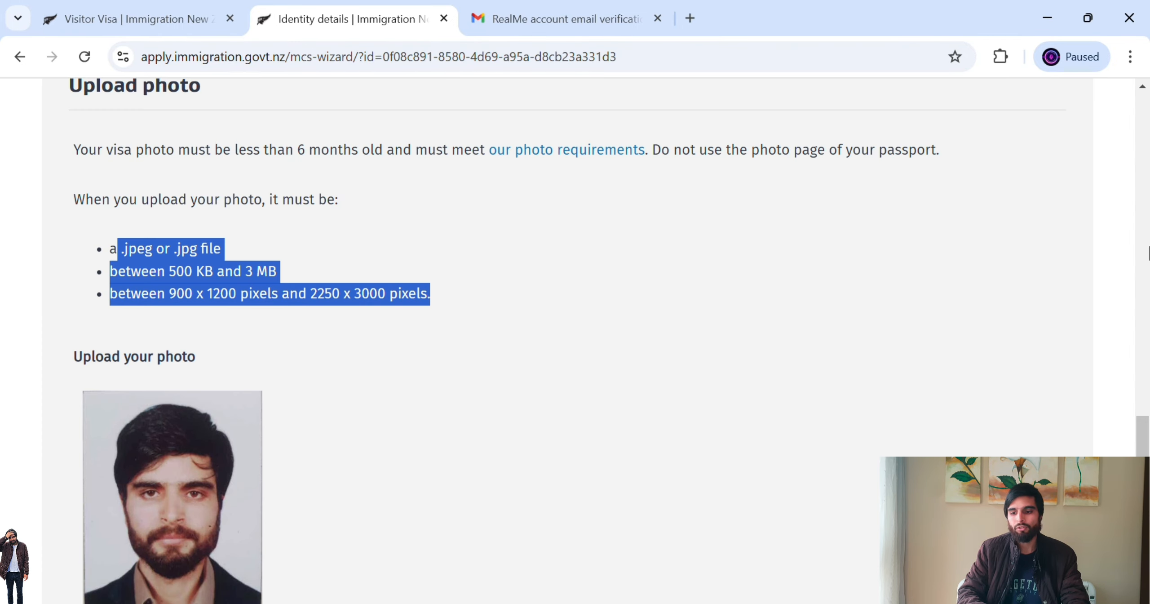
pyautogui.scroll(-5, 1147, 447)
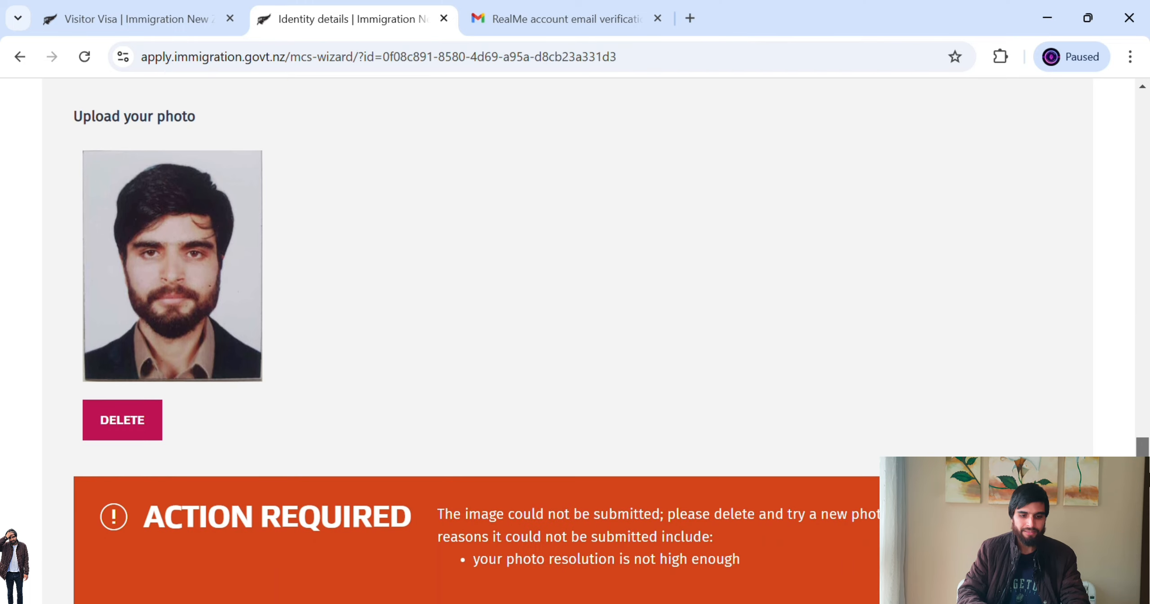
pyautogui.scroll(-4, 493, 416)
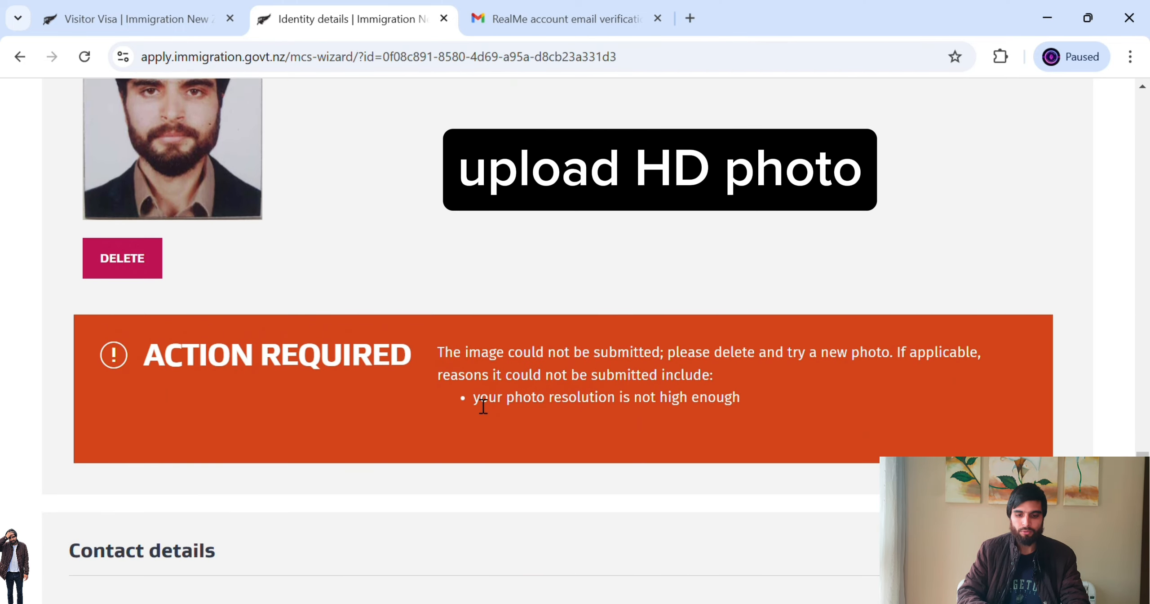
pyautogui.moveTo(473, 398); pyautogui.dragTo(750, 398)
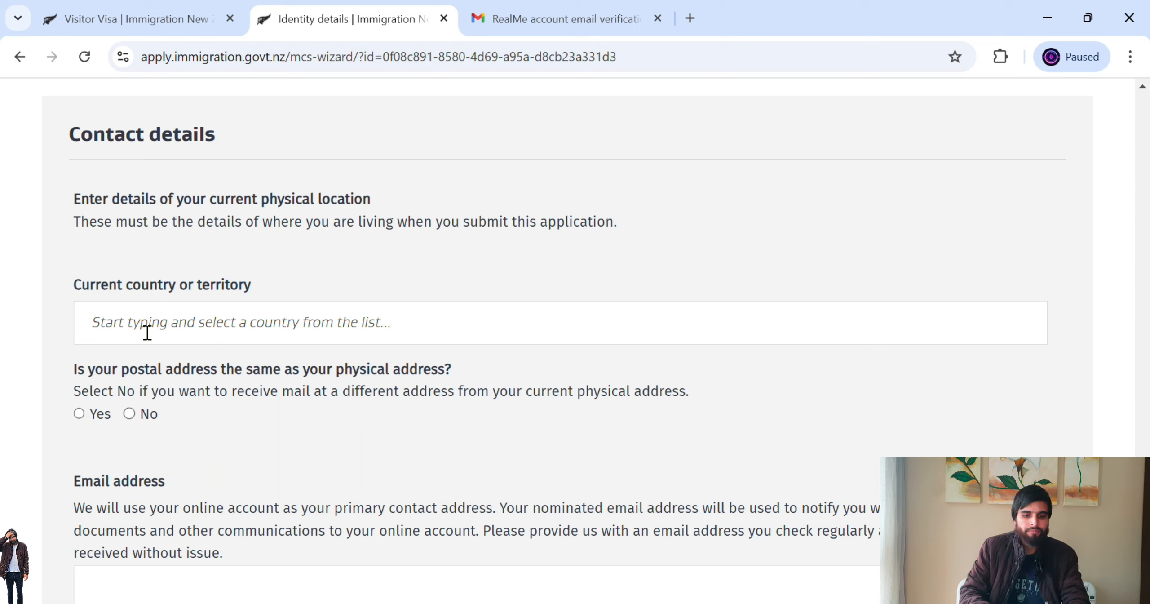
# - Set the current country of residence to Pakistan
pyautogui.click(170, 328)
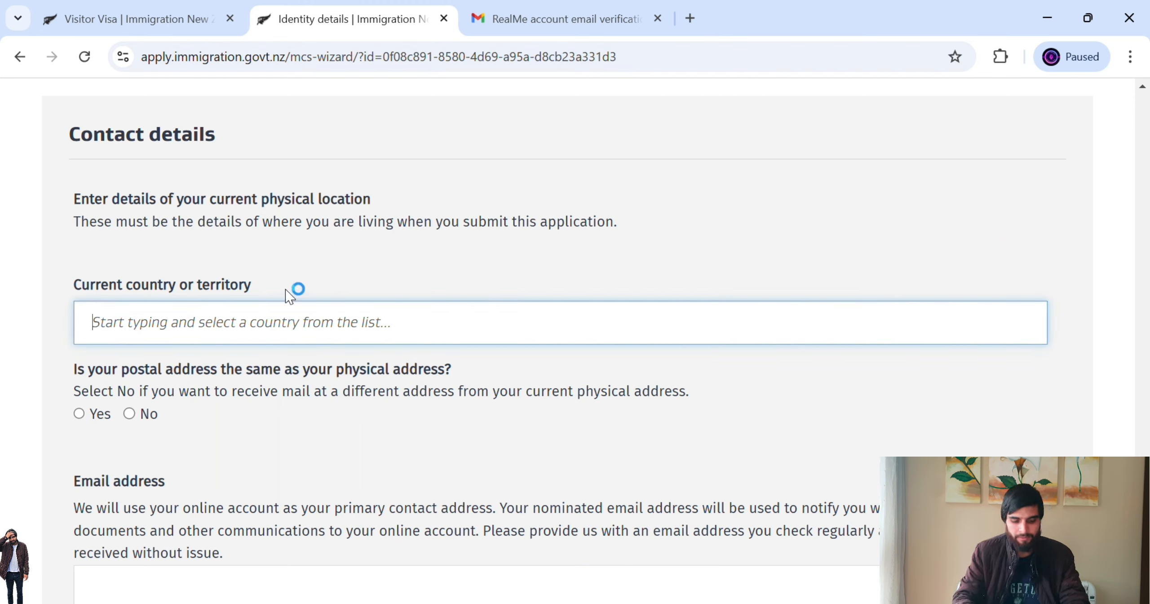
pyautogui.write('pakisytan')
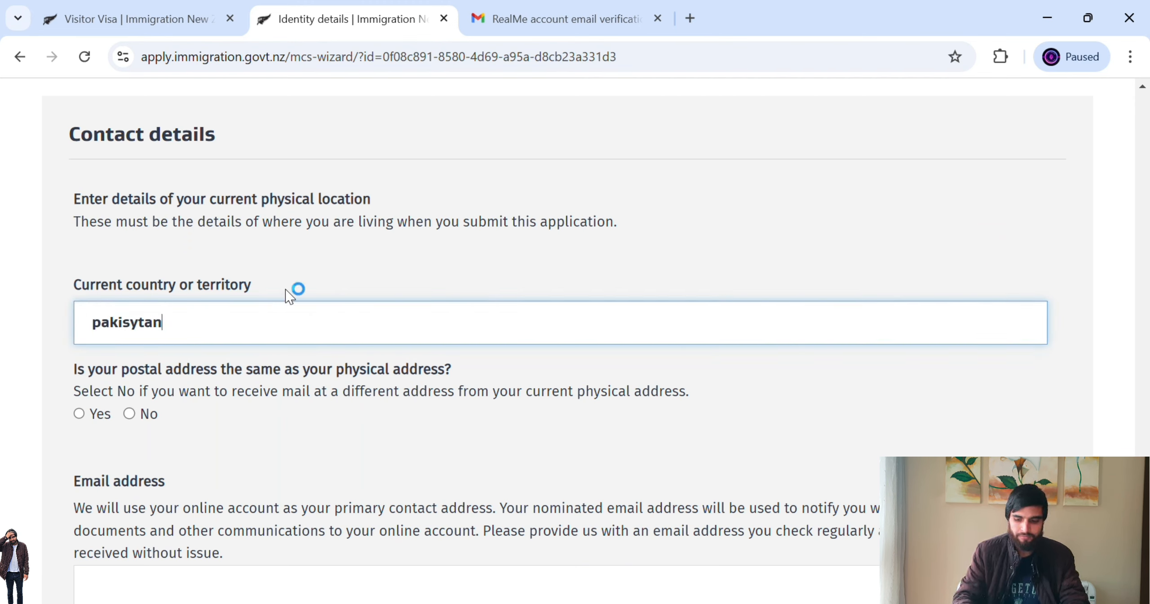
pyautogui.press('BackSpace')
pyautogui.press('BackSpace')
pyautogui.write('tan')
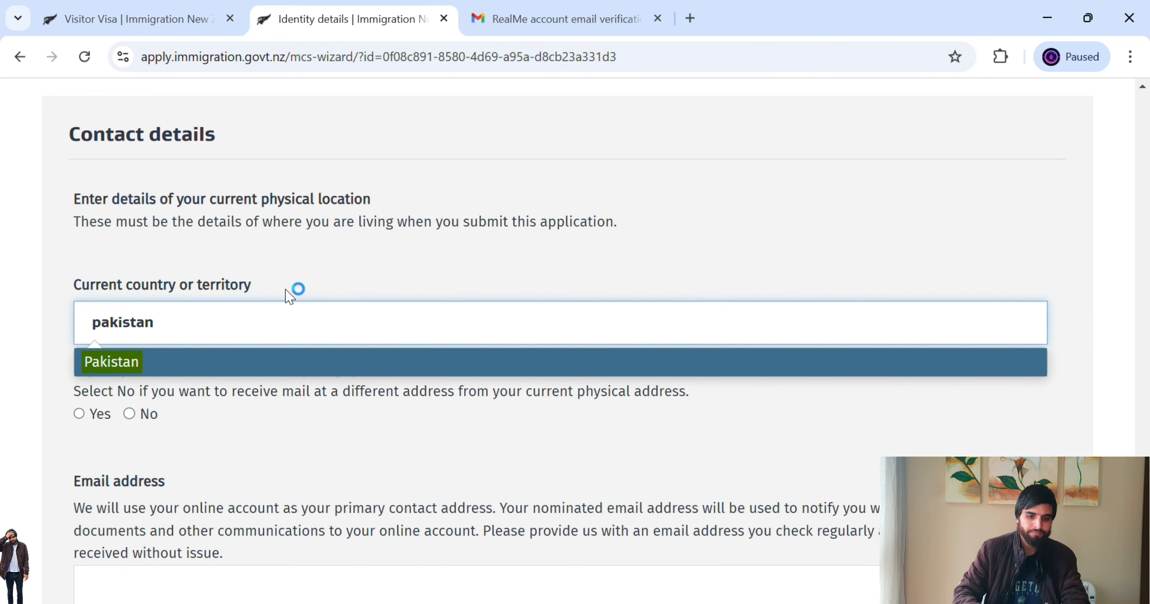
pyautogui.click(229, 361)
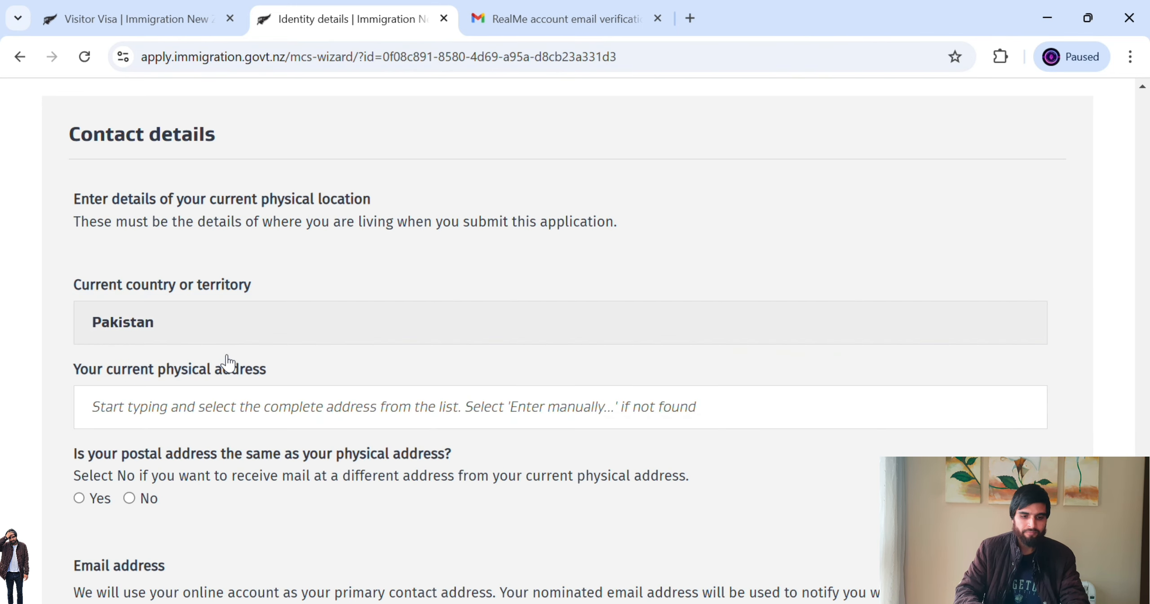
# - Enter the current physical address manually, with the street filled in and Islamabad as town
pyautogui.click(153, 421)
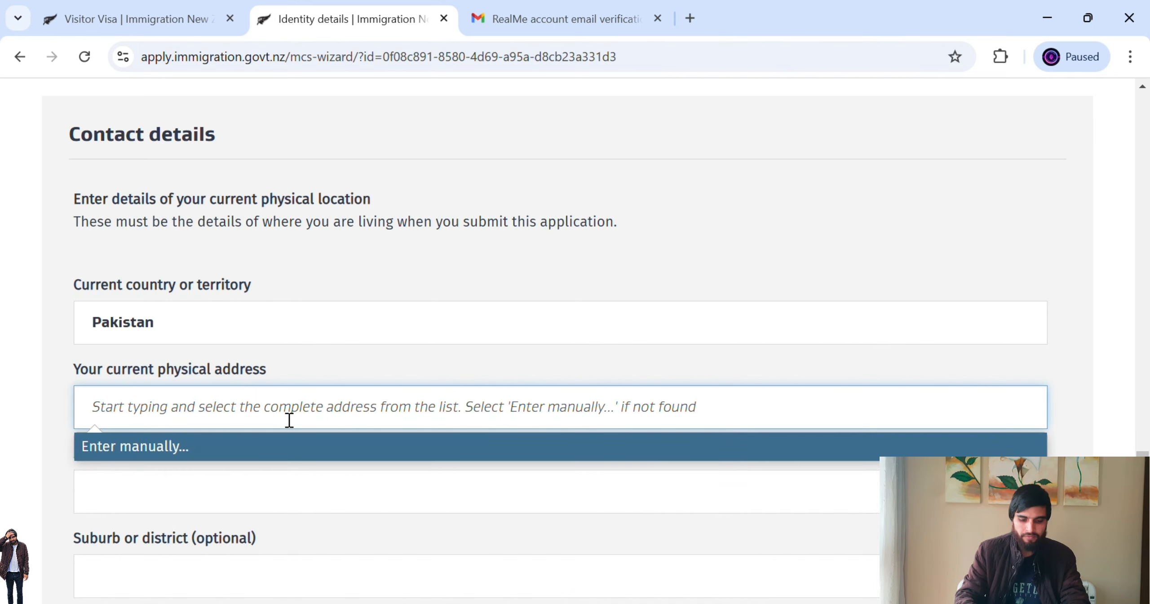
pyautogui.write('islama')
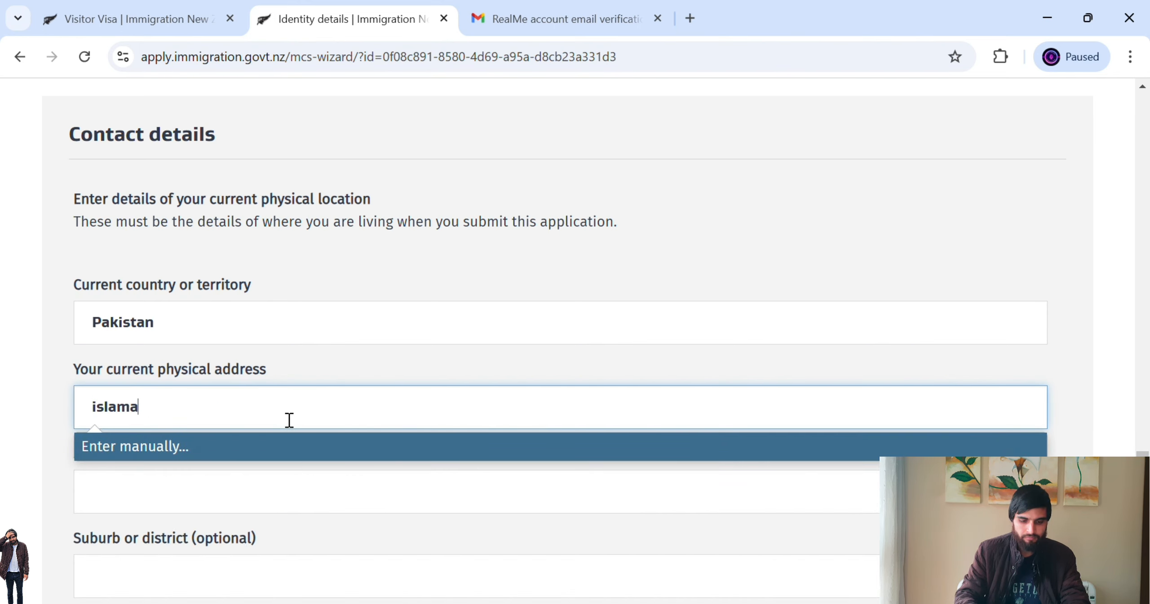
pyautogui.write('bad')
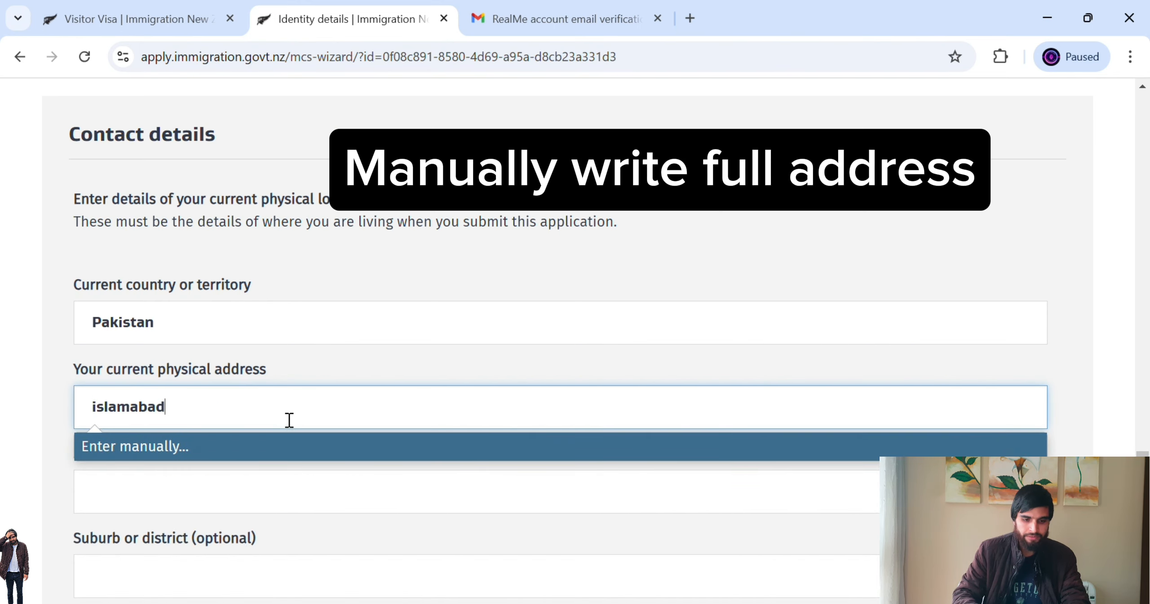
pyautogui.click(238, 448)
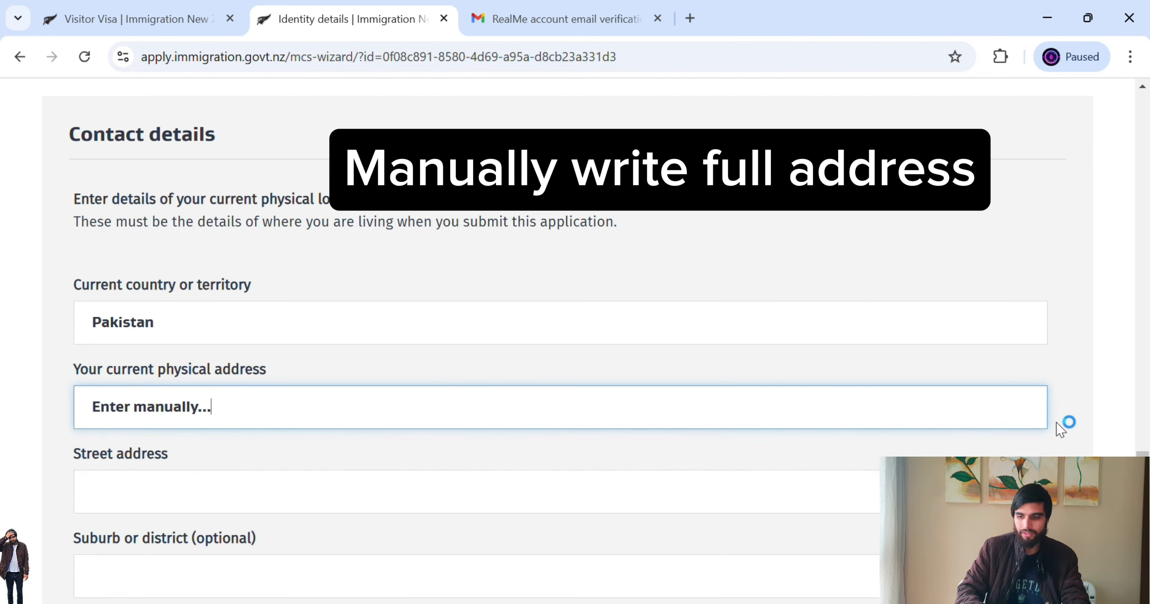
pyautogui.scroll(-4, 561, 315)
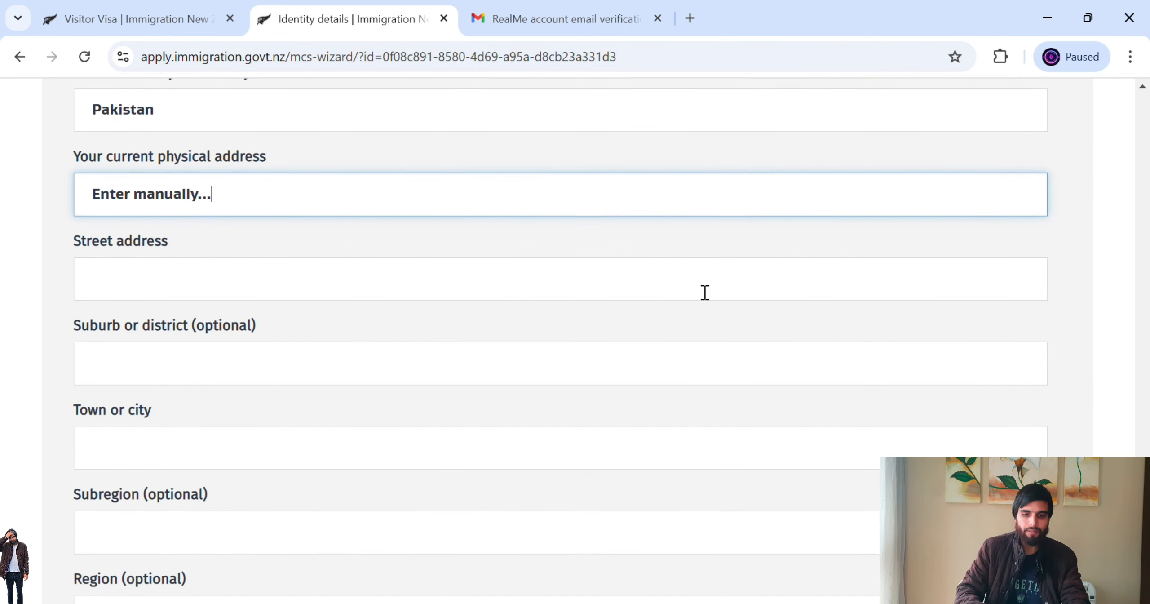
pyautogui.click(698, 290)
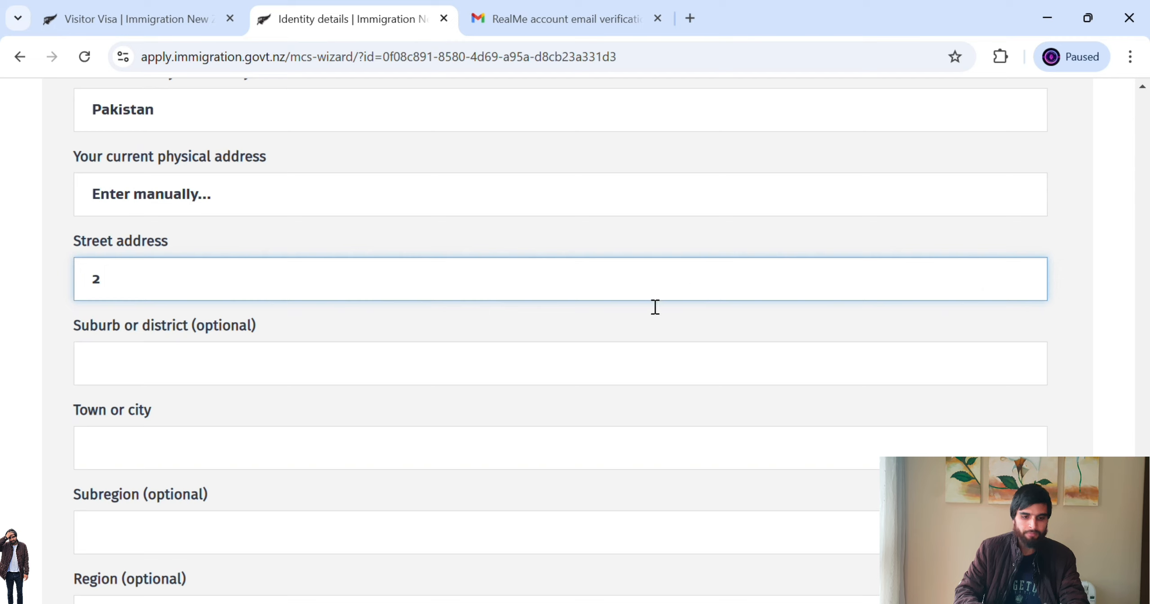
pyautogui.click(583, 372)
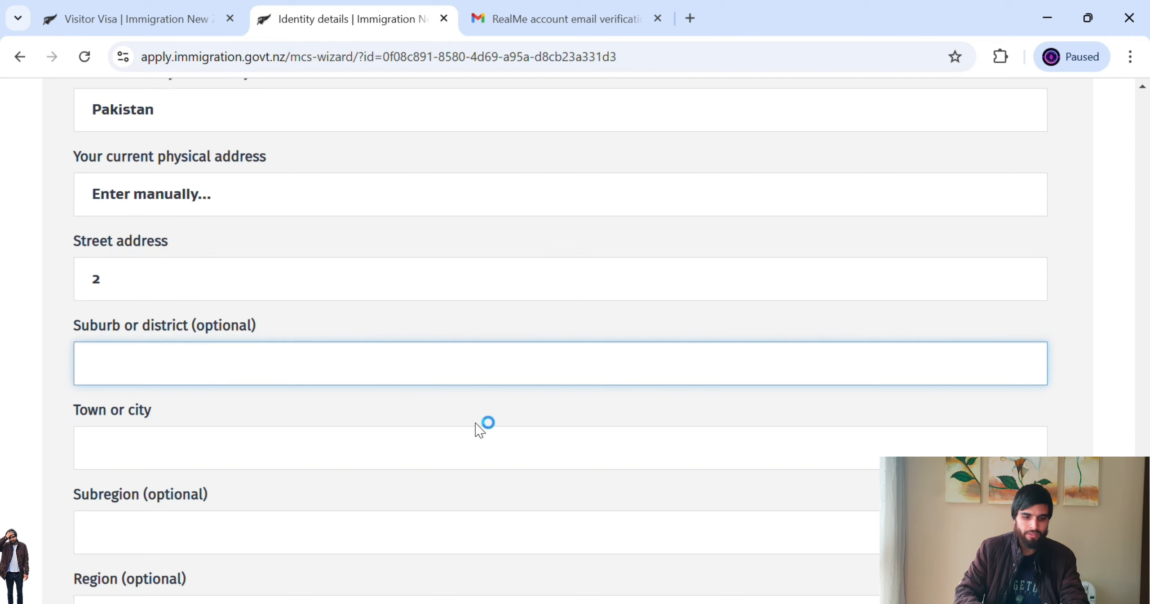
pyautogui.click(414, 454)
pyautogui.write('islamabad')
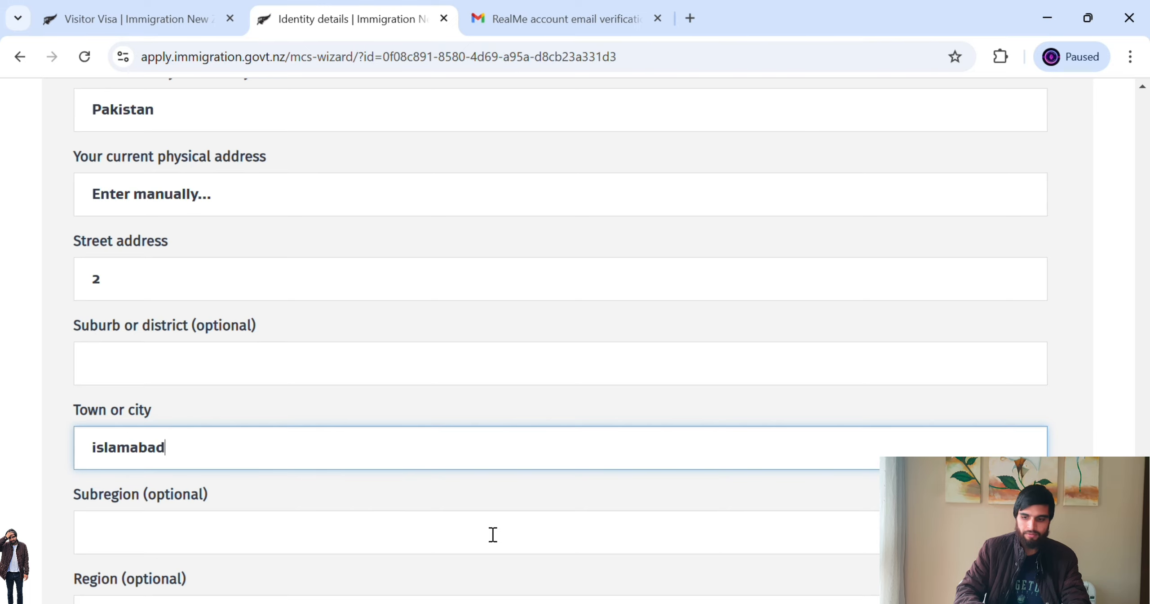
pyautogui.scroll(-5, 1096, 450)
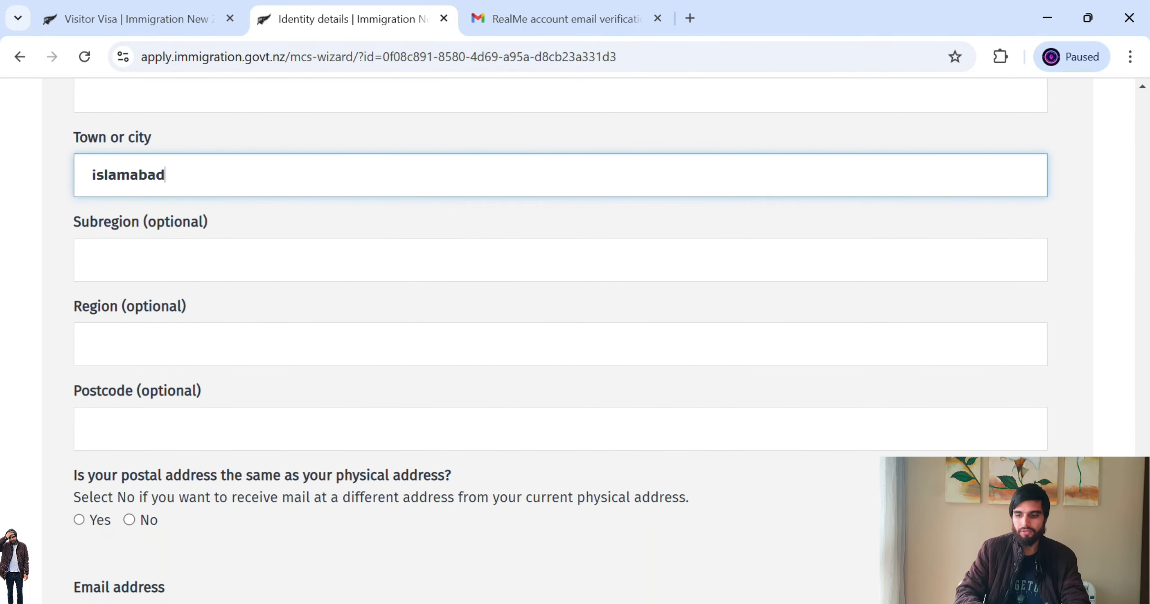
pyautogui.scroll(-4, 561, 344)
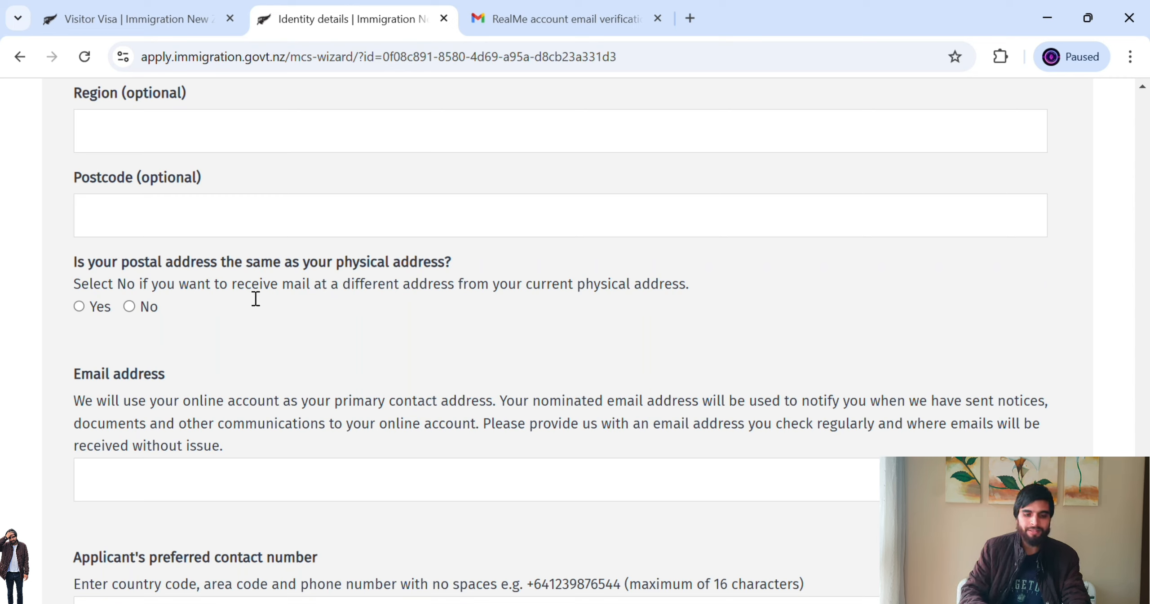
# - Mark the postal address the same as physical, and enter the applicant's e-mail and contact number
pyautogui.click(99, 307)
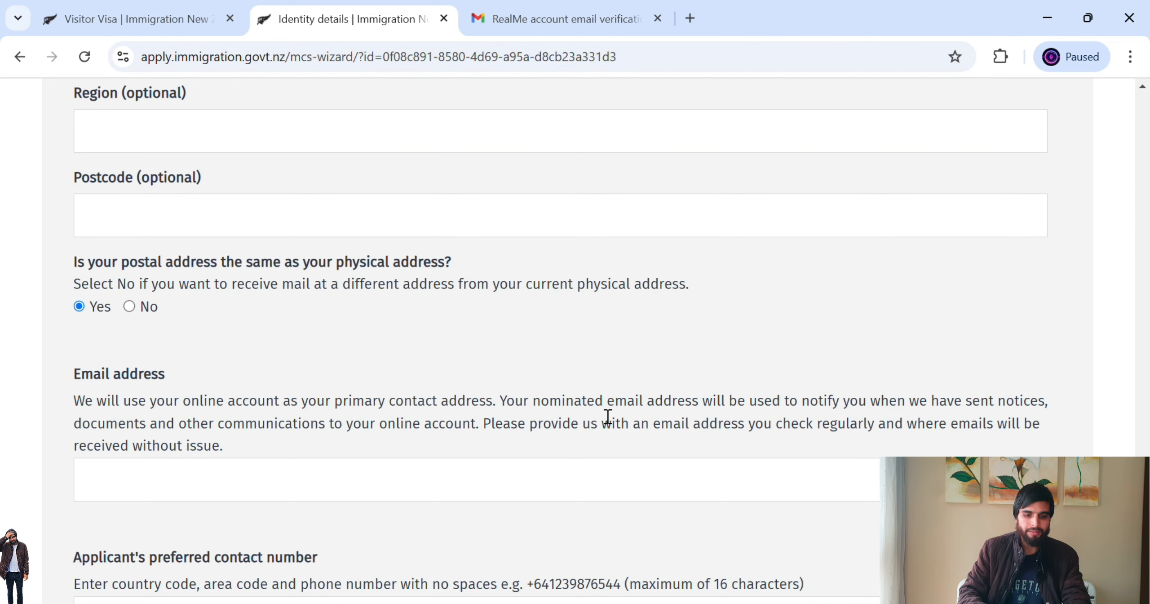
pyautogui.scroll(-4, 561, 336)
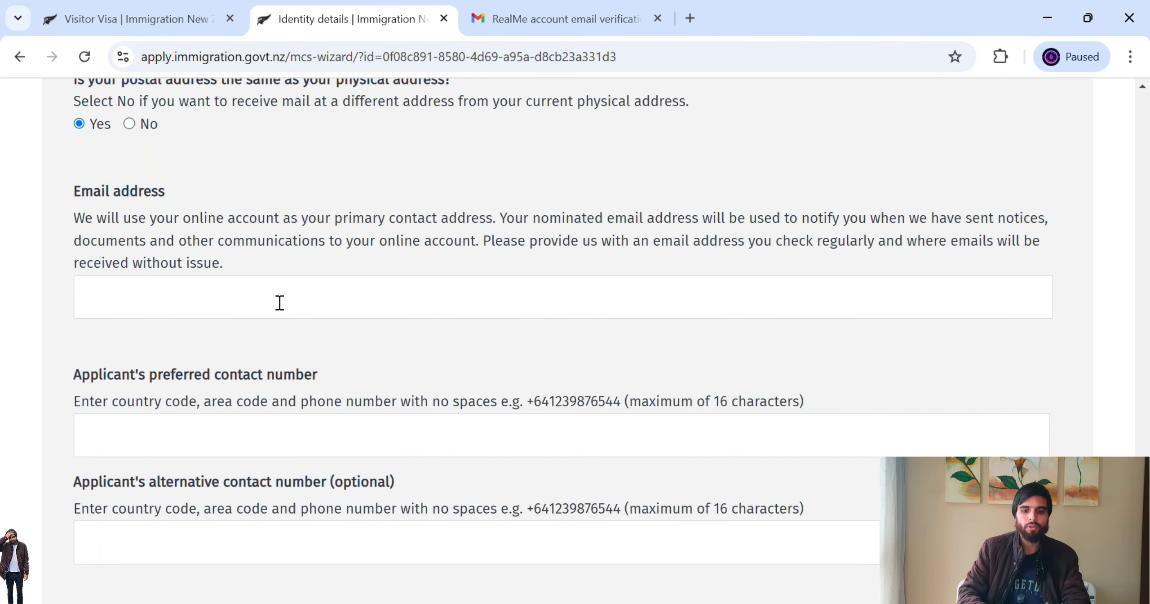
pyautogui.click(280, 302)
pyautogui.scroll(-4, 260, 249)
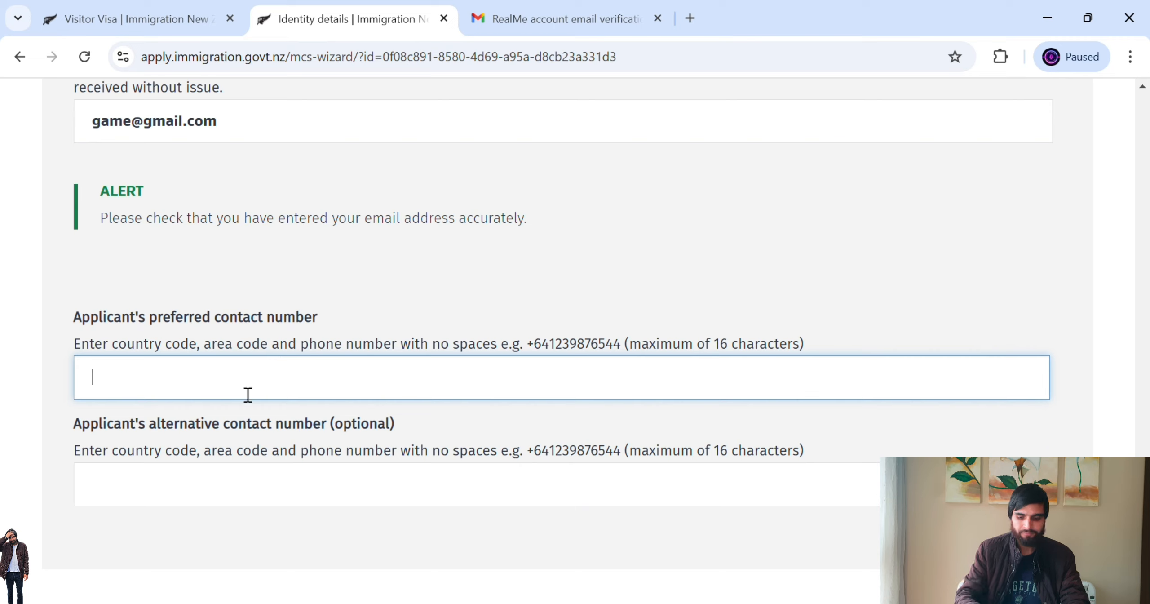
pyautogui.write('1234')
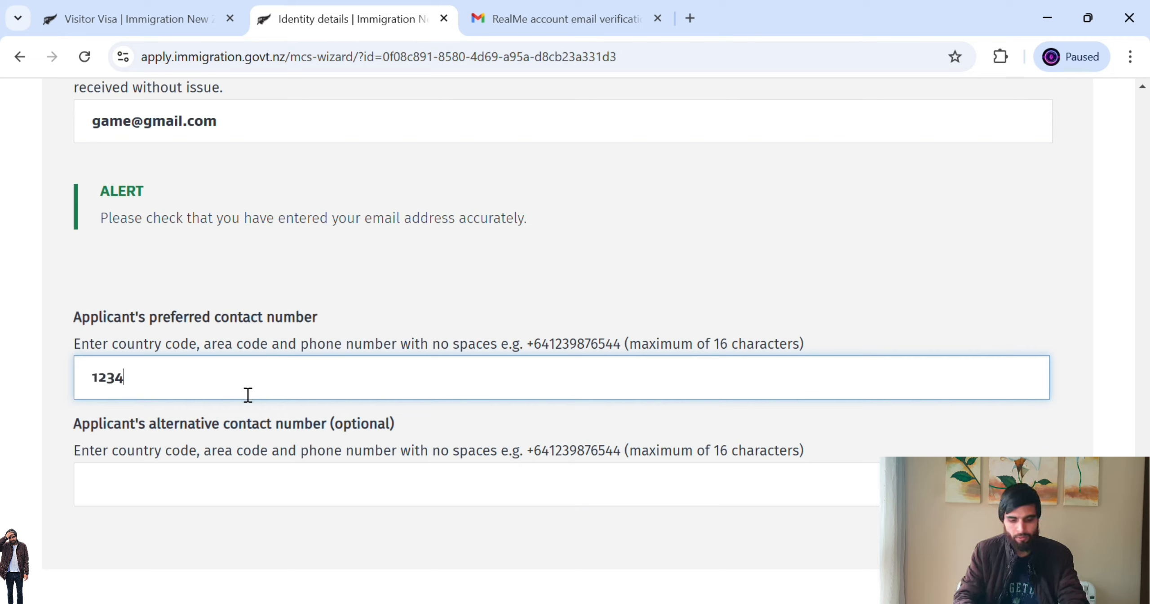
pyautogui.write('56789')
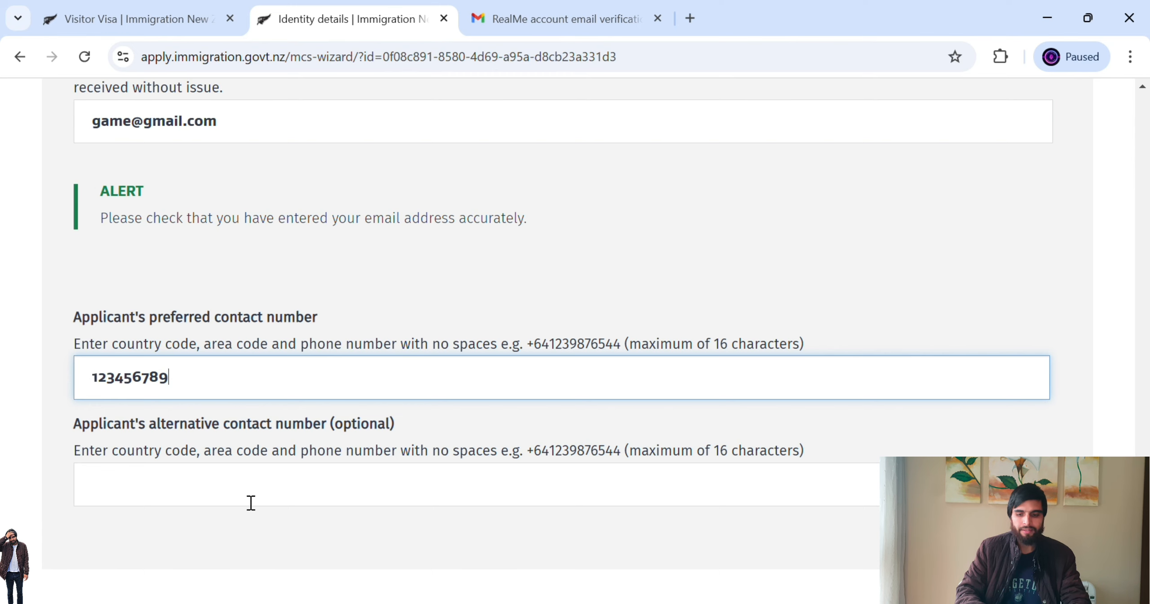
pyautogui.scroll(-5, 584, 314)
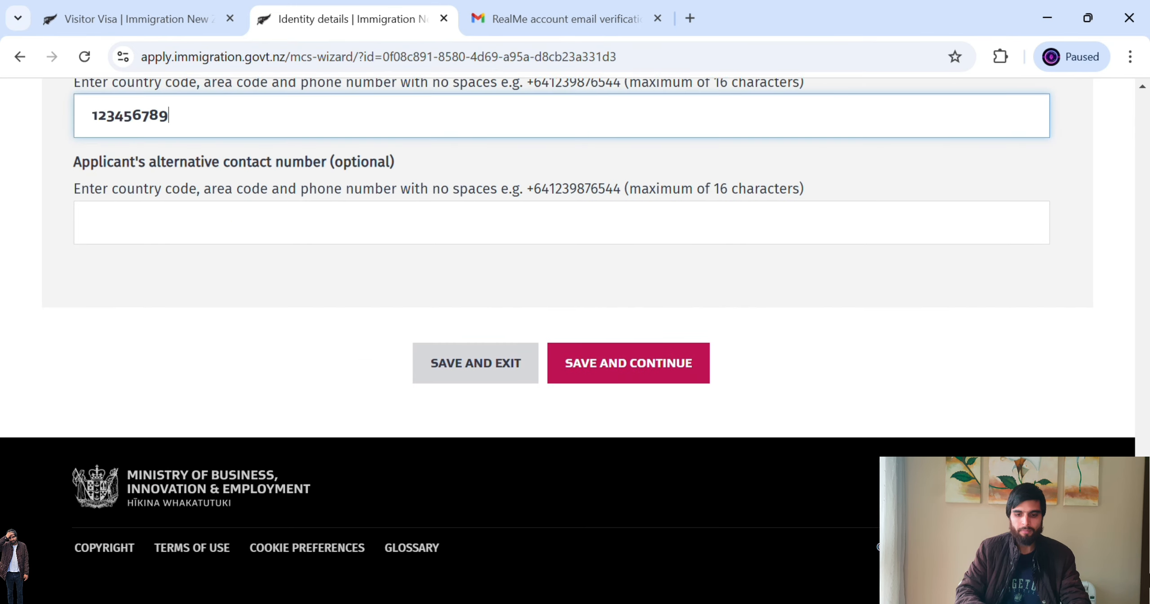
# - Save the identity details and continue past the incomplete-questions warning
pyautogui.click(665, 365)
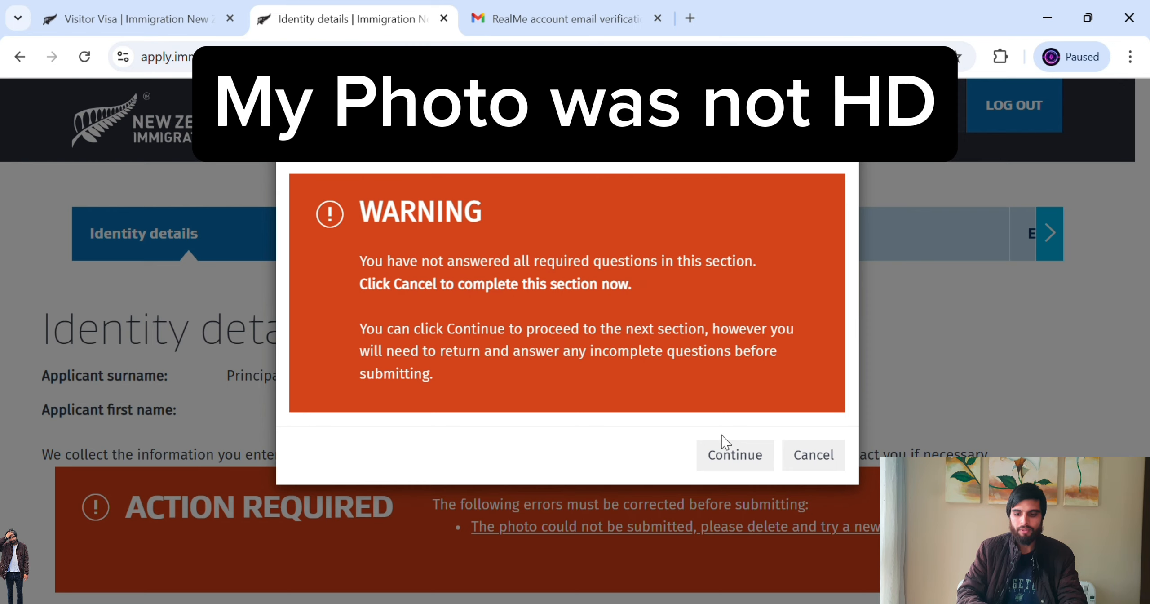
pyautogui.click(764, 456)
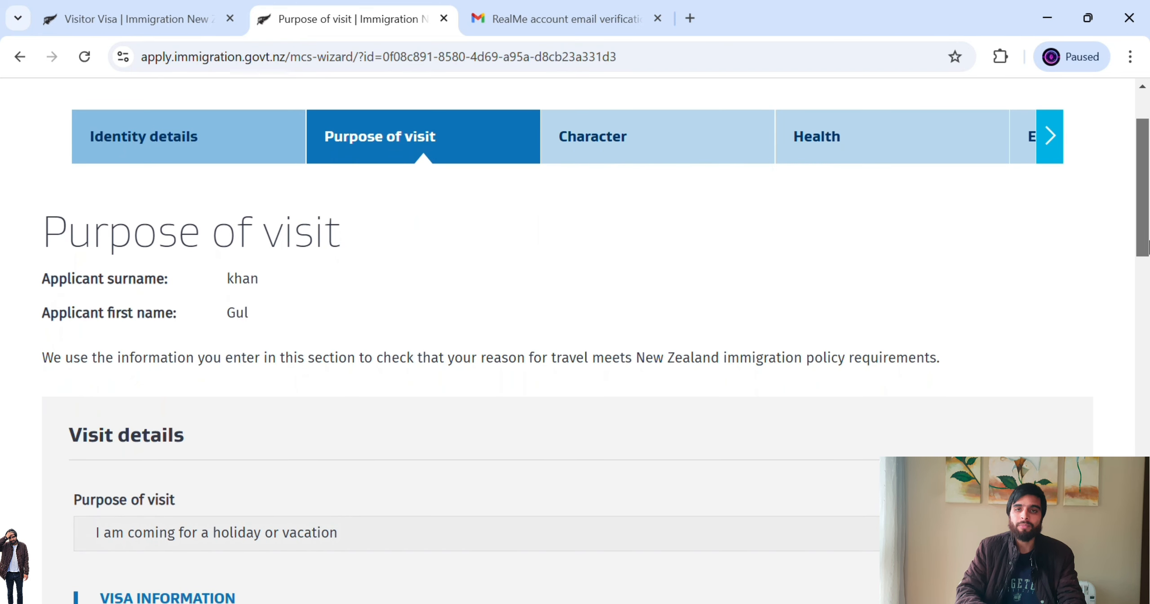
# - Answer No to being a member of a tourism partner
pyautogui.scroll(-2, 1147, 241)
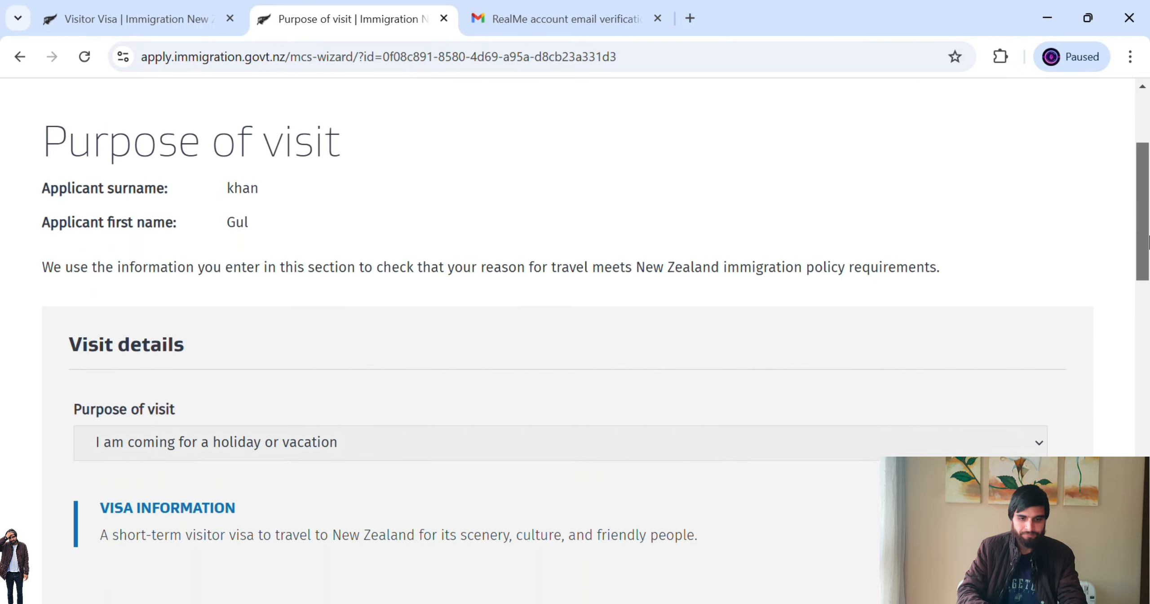
pyautogui.moveTo(1149, 237); pyautogui.dragTo(1148, 273)
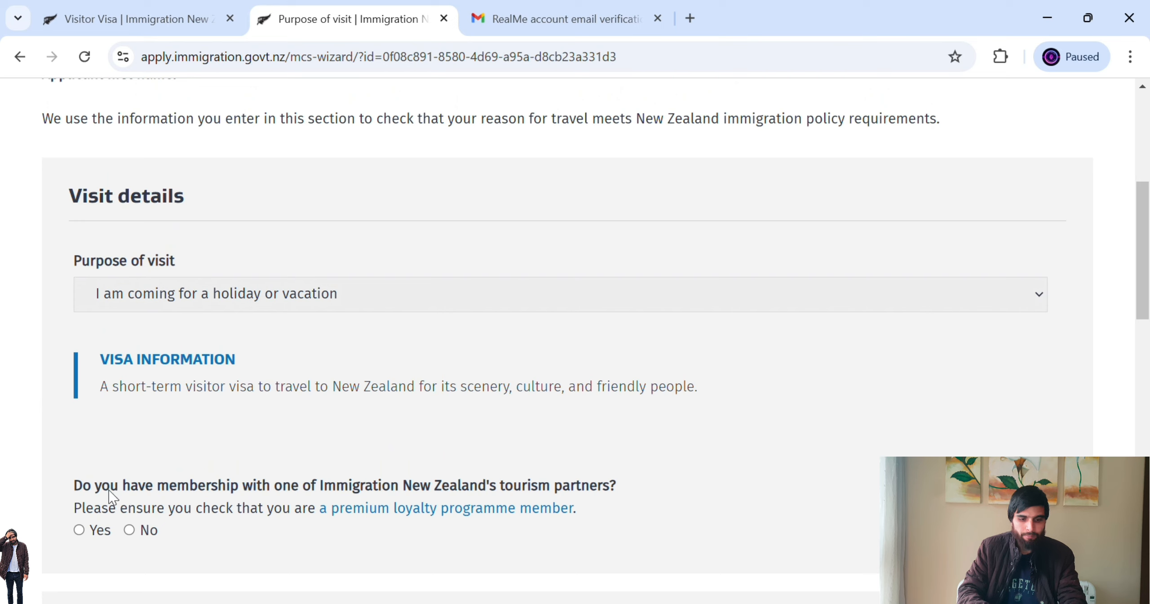
pyautogui.moveTo(111, 490); pyautogui.dragTo(512, 494)
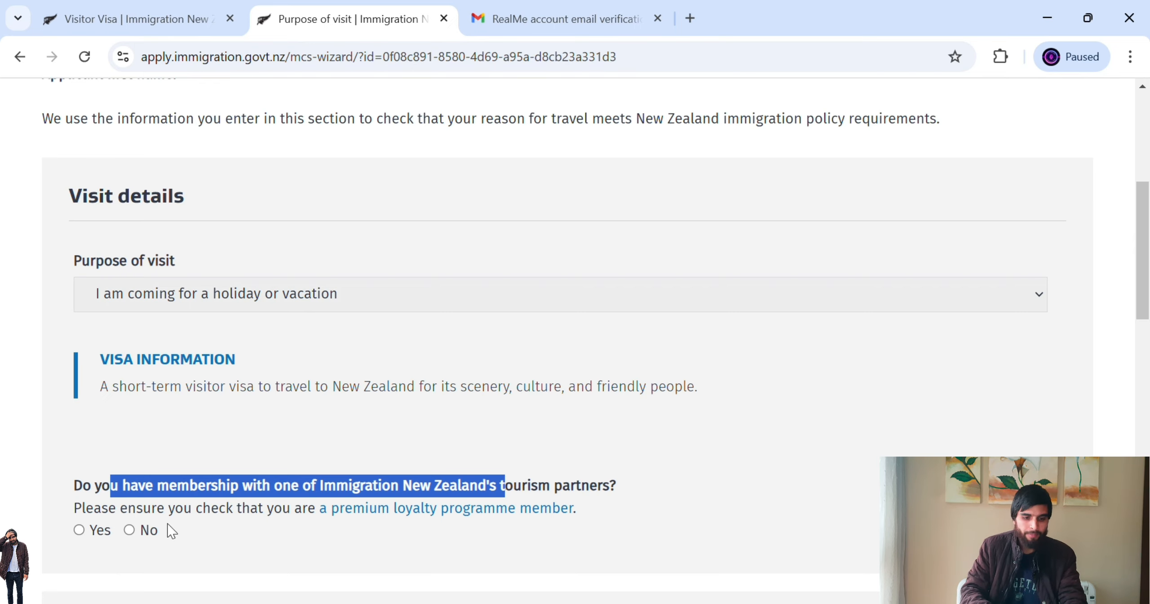
pyautogui.click(130, 530)
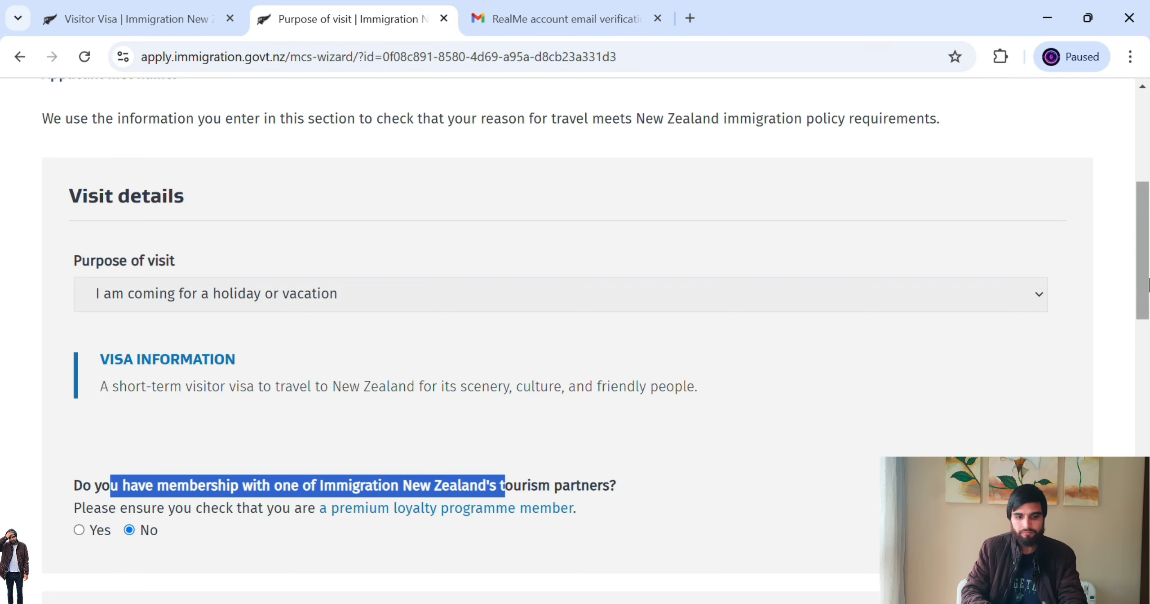
# - Answer Yes to financial support and prepaid accommodation, and pick the 'welling' accommodation address
pyautogui.moveTo(1145, 280); pyautogui.dragTo(1147, 395)
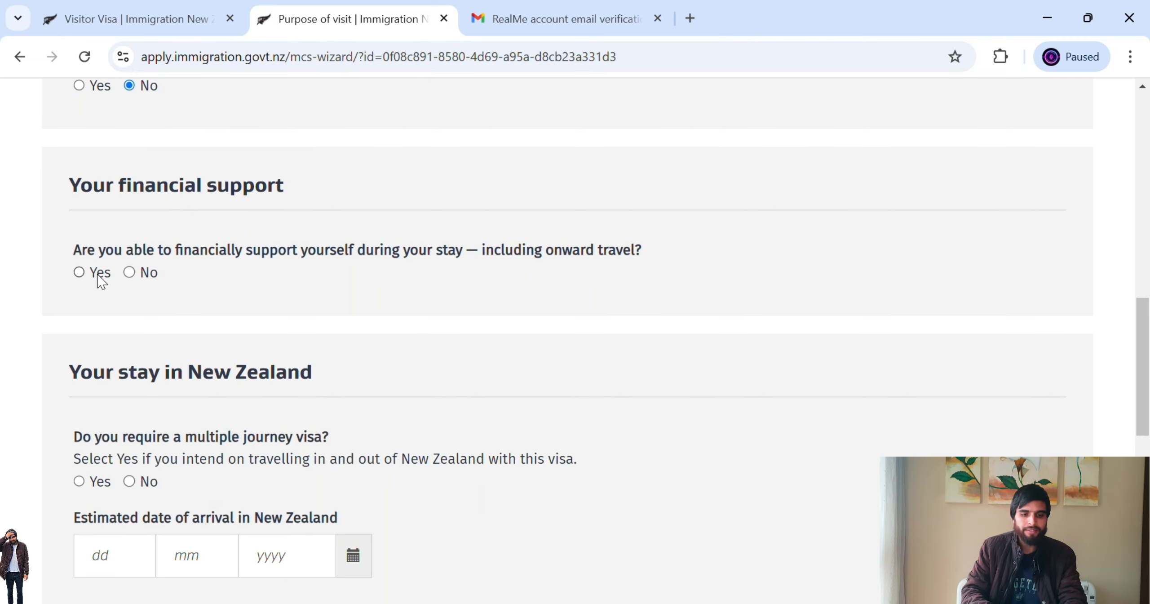
pyautogui.click(83, 281)
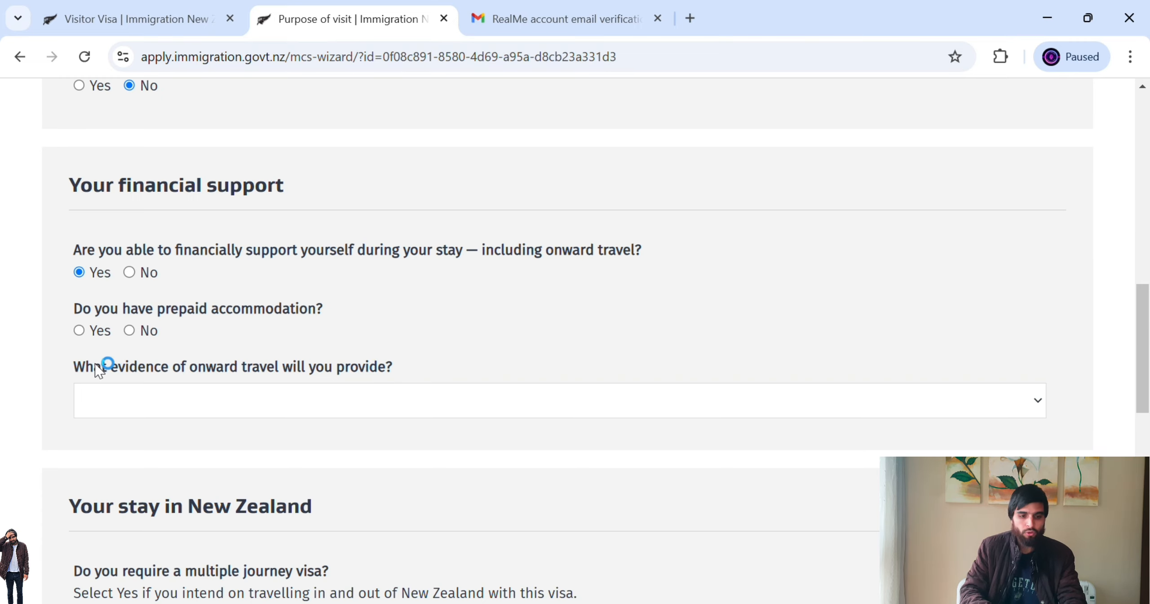
pyautogui.click(81, 332)
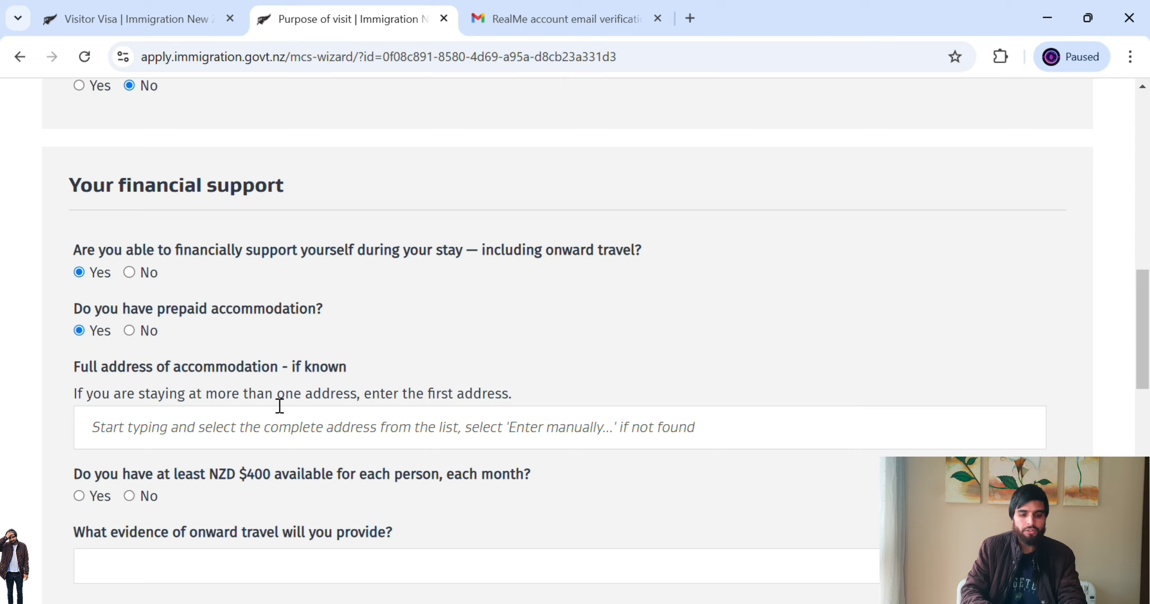
pyautogui.click(254, 436)
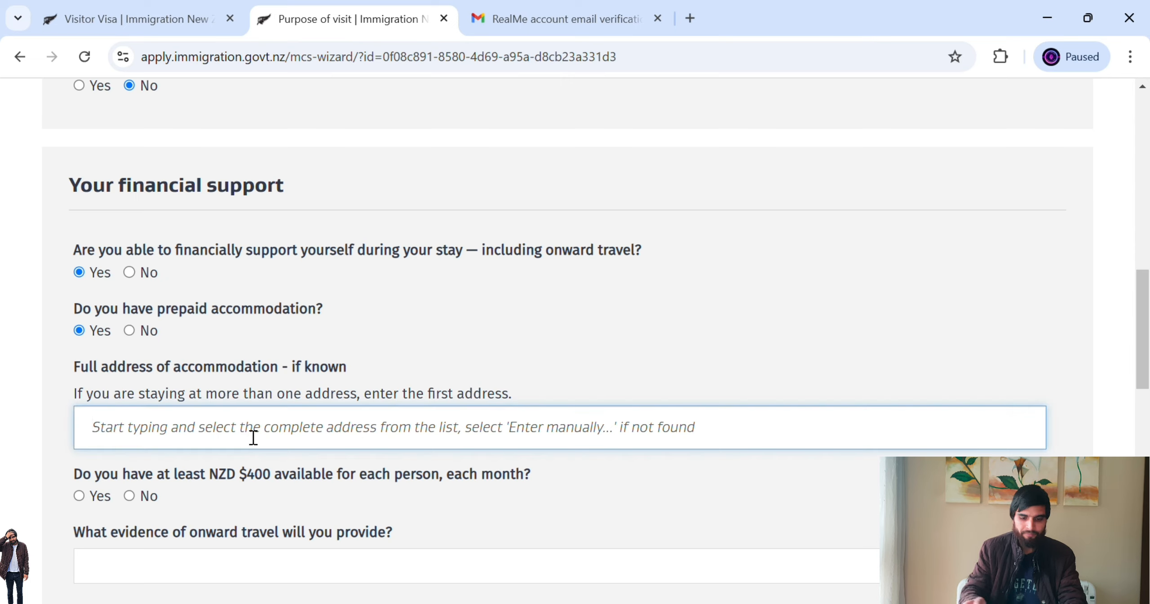
pyautogui.write('well')
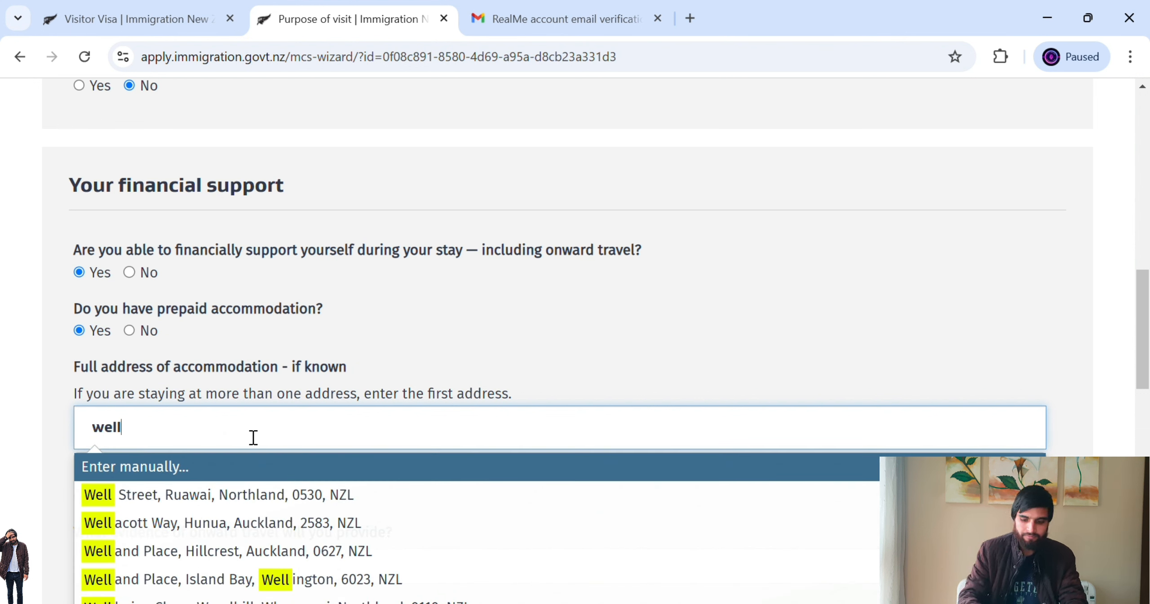
pyautogui.write('ing')
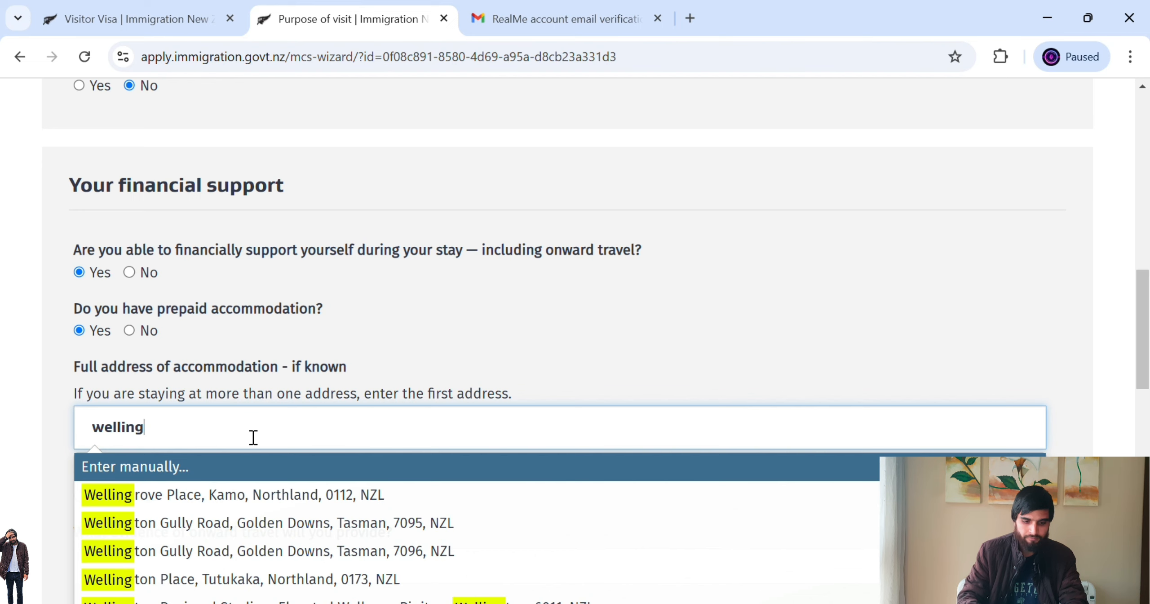
pyautogui.click(243, 579)
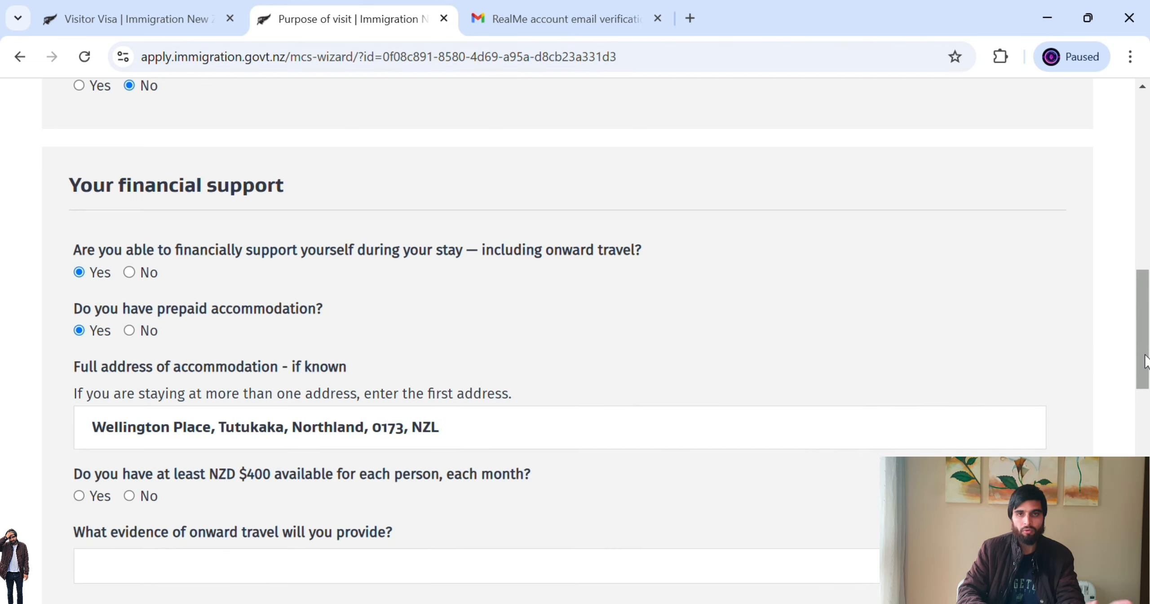
pyautogui.moveTo(1144, 354); pyautogui.dragTo(1147, 386)
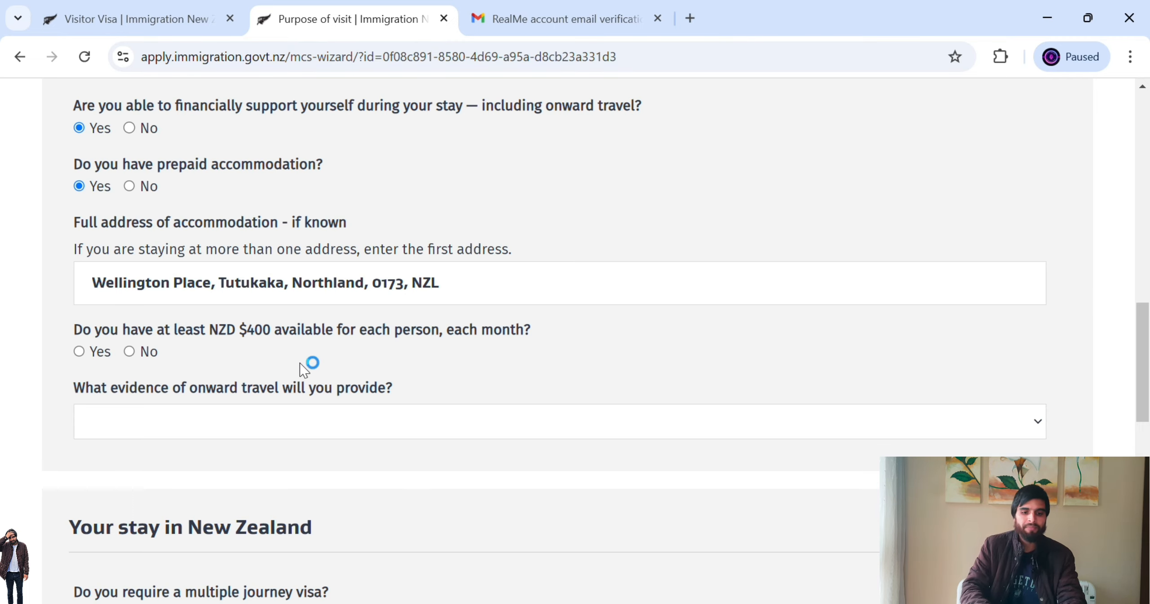
# - Answer Yes to NZD $400 per month and choose 'I have evidence of a pre-paid booking'
pyautogui.click(79, 351)
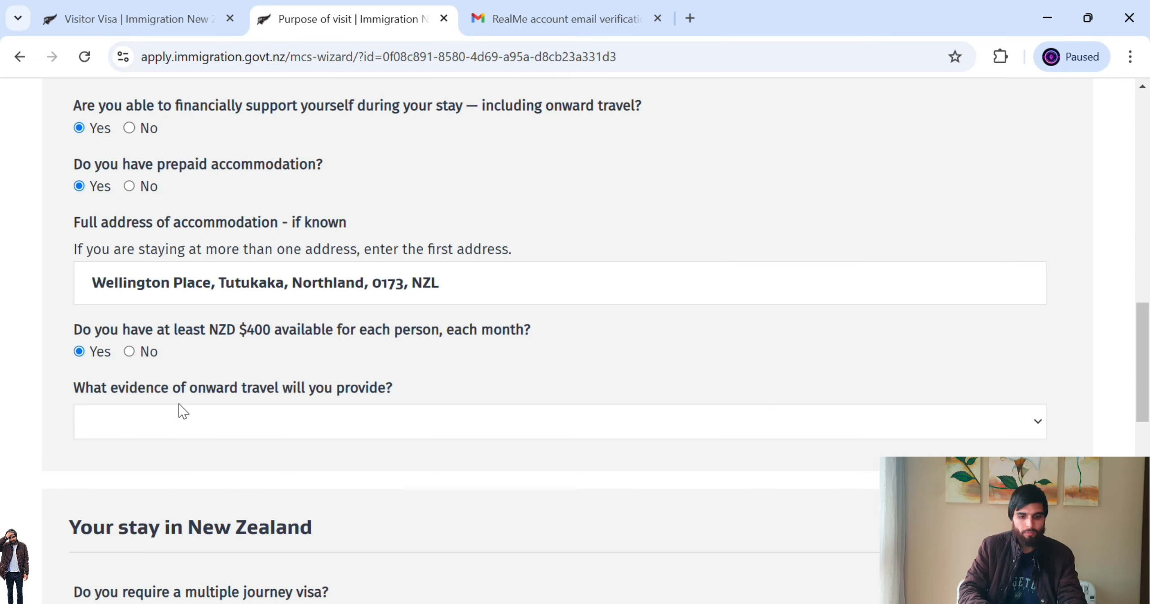
pyautogui.click(302, 427)
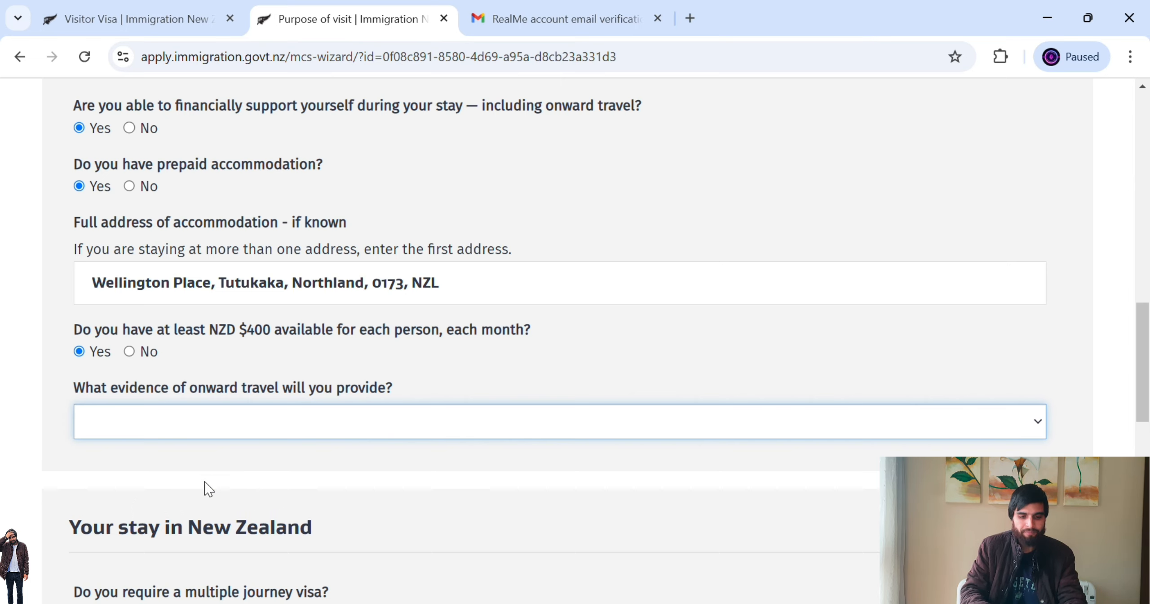
pyautogui.click(241, 480)
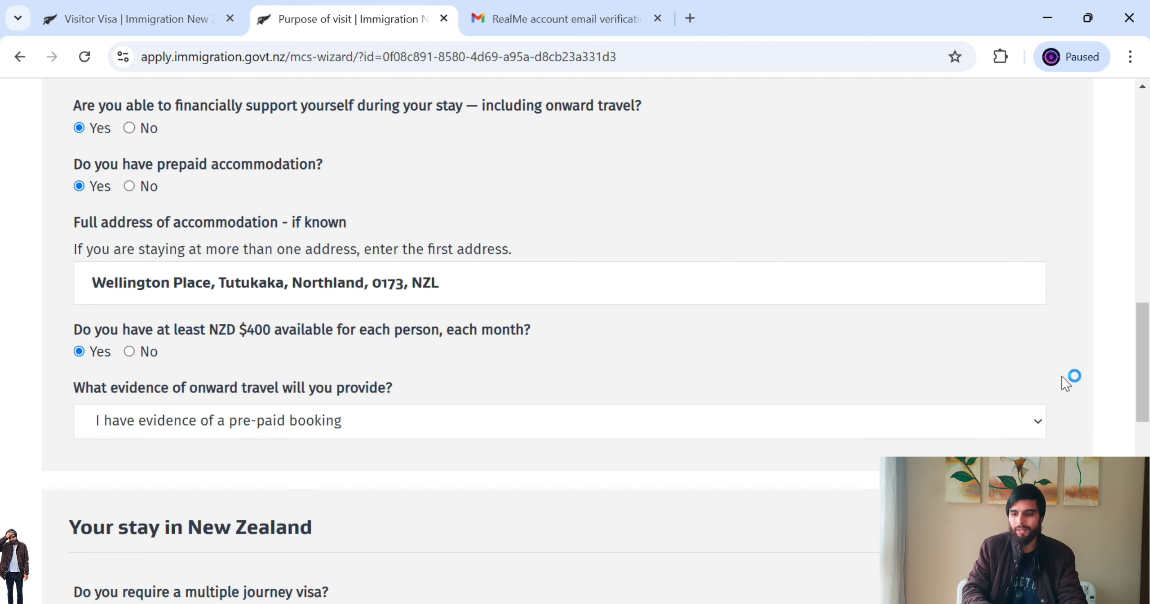
pyautogui.moveTo(1147, 376); pyautogui.dragTo(1147, 463)
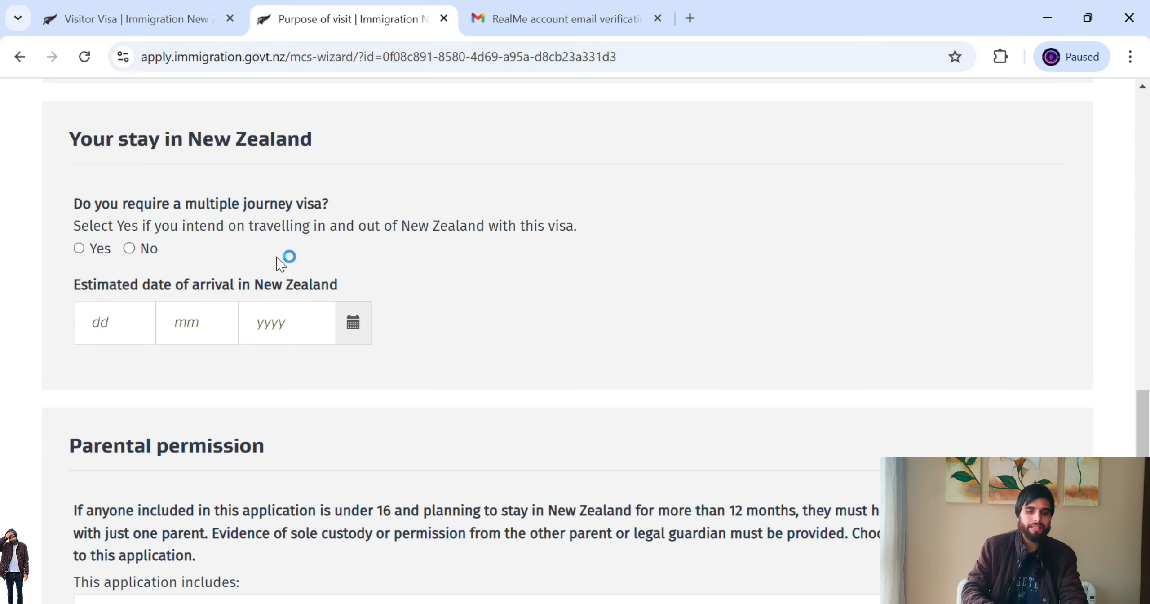
# - Answer No to a multiple journey visa and set the arrival date to 2/5/2025
pyautogui.click(130, 249)
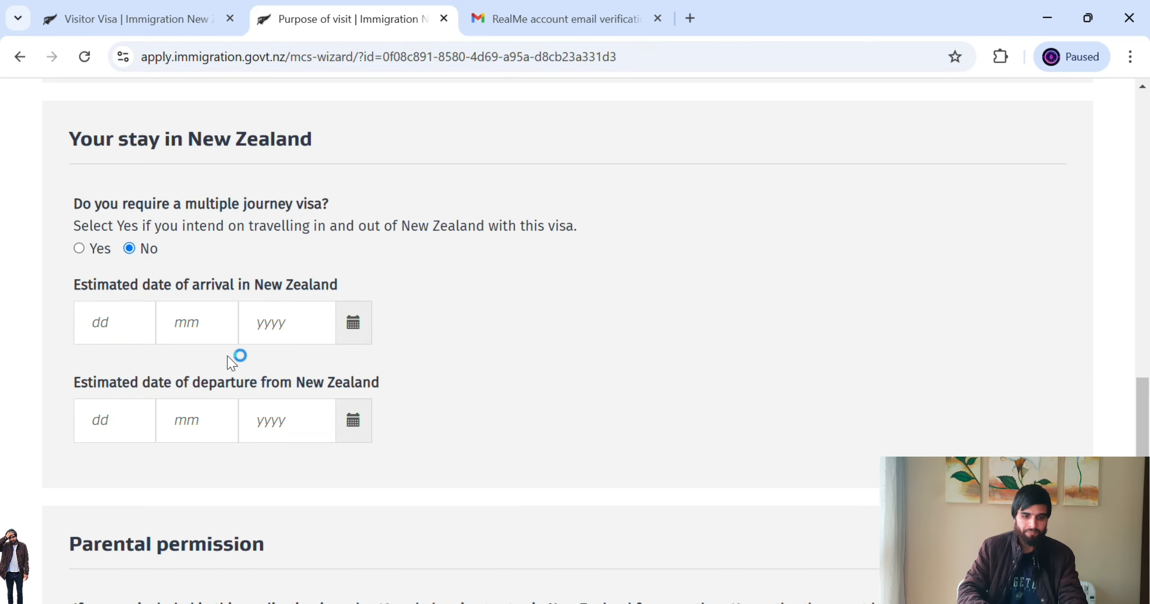
pyautogui.click(130, 335)
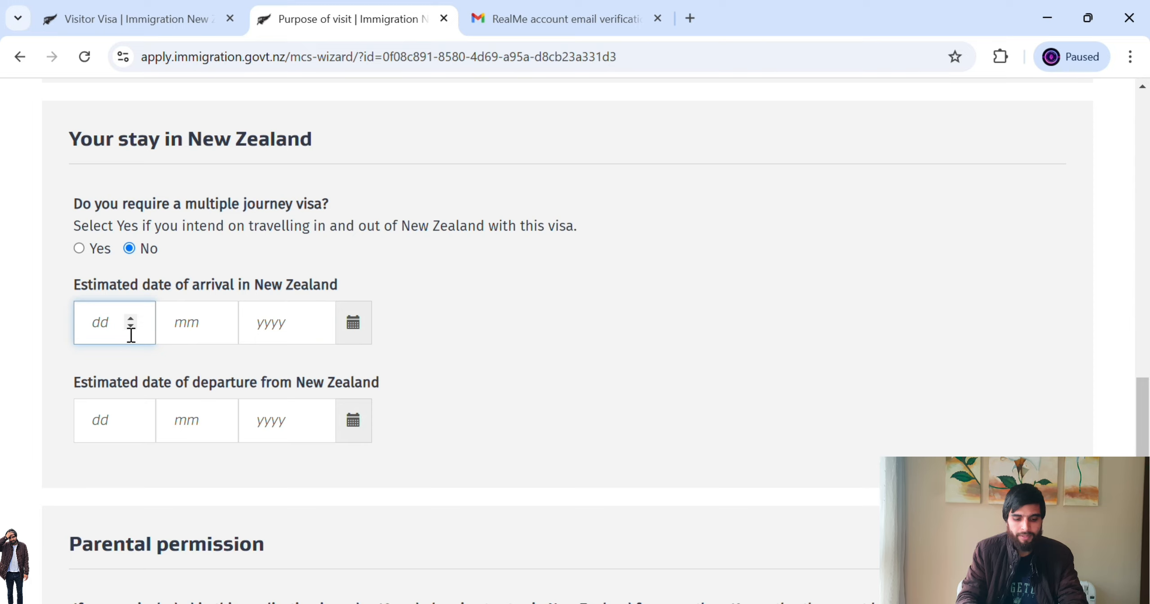
pyautogui.click(188, 335)
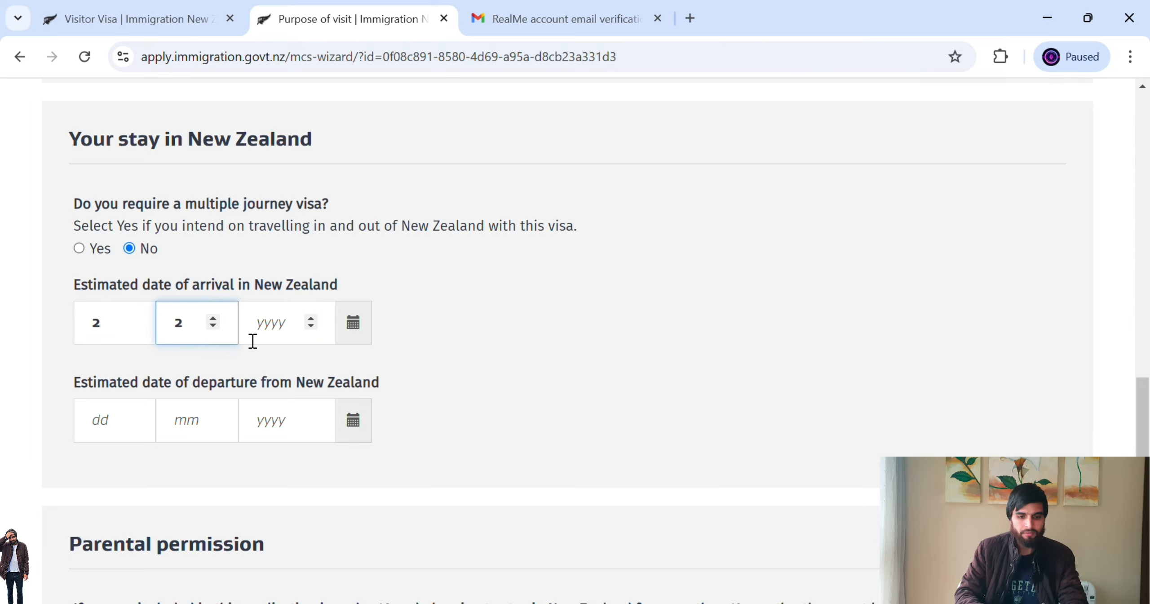
pyautogui.click(281, 335)
pyautogui.write('202')
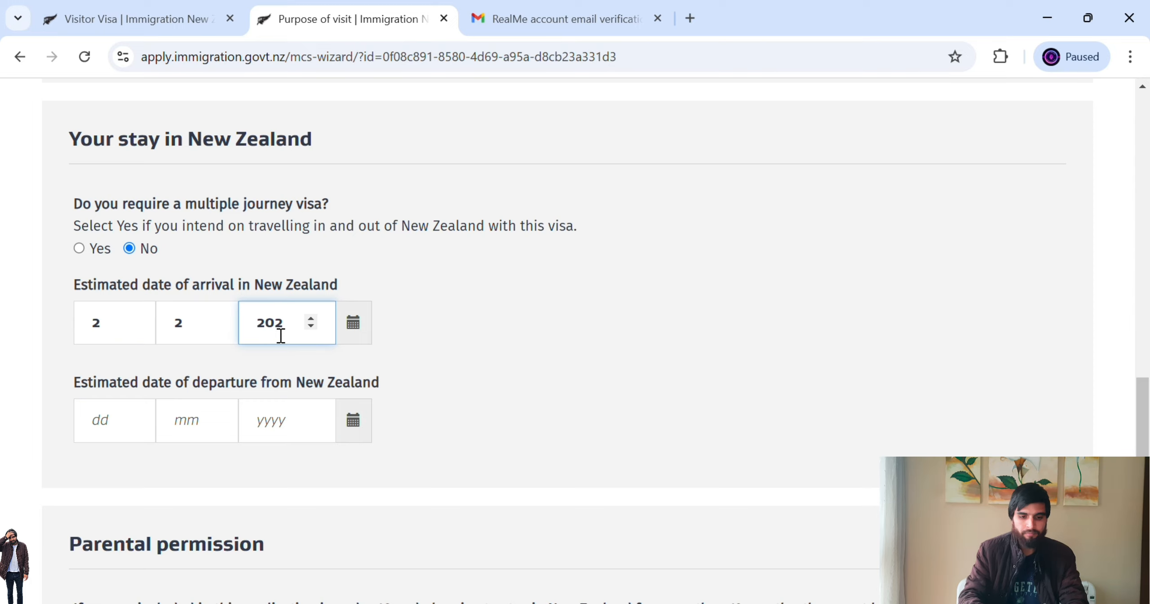
pyautogui.click(201, 335)
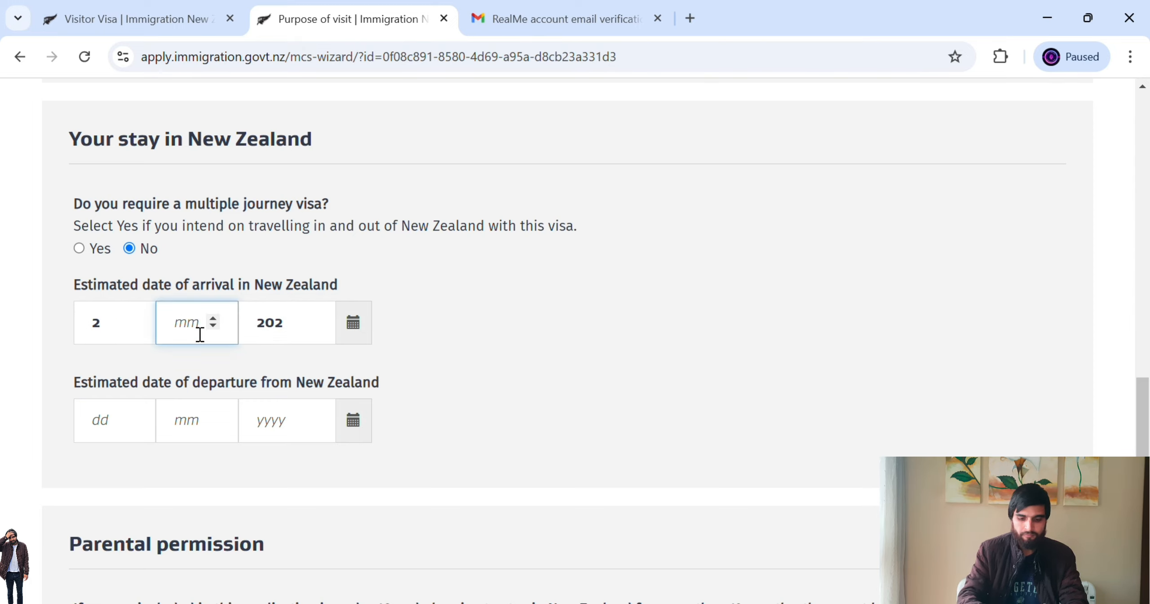
pyautogui.write('5')
pyautogui.click(298, 328)
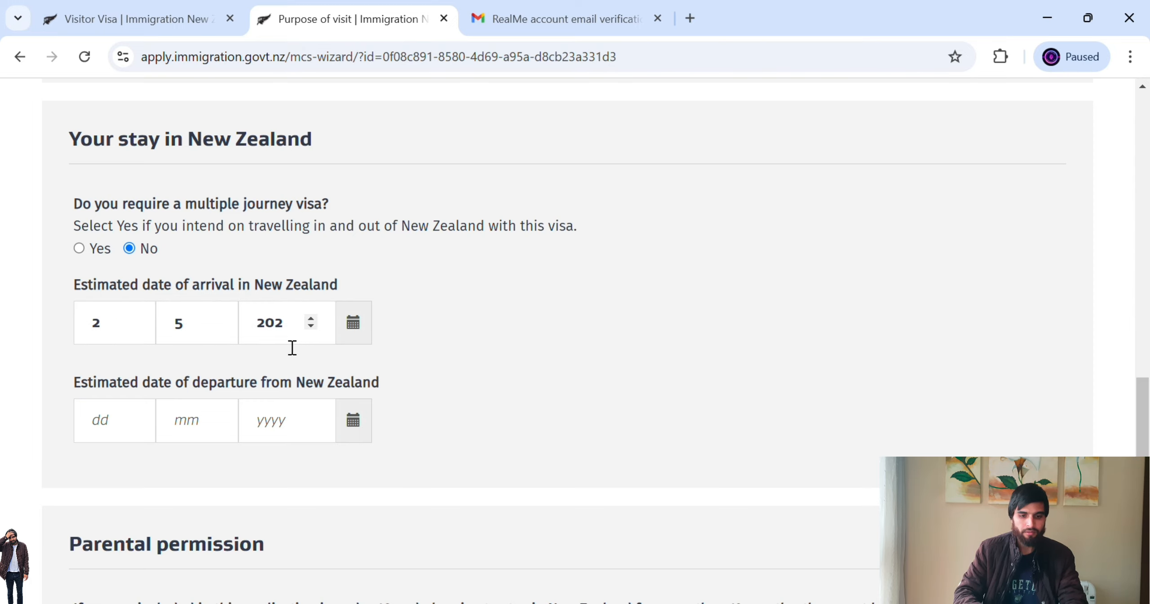
pyautogui.click(294, 338)
pyautogui.write('5')
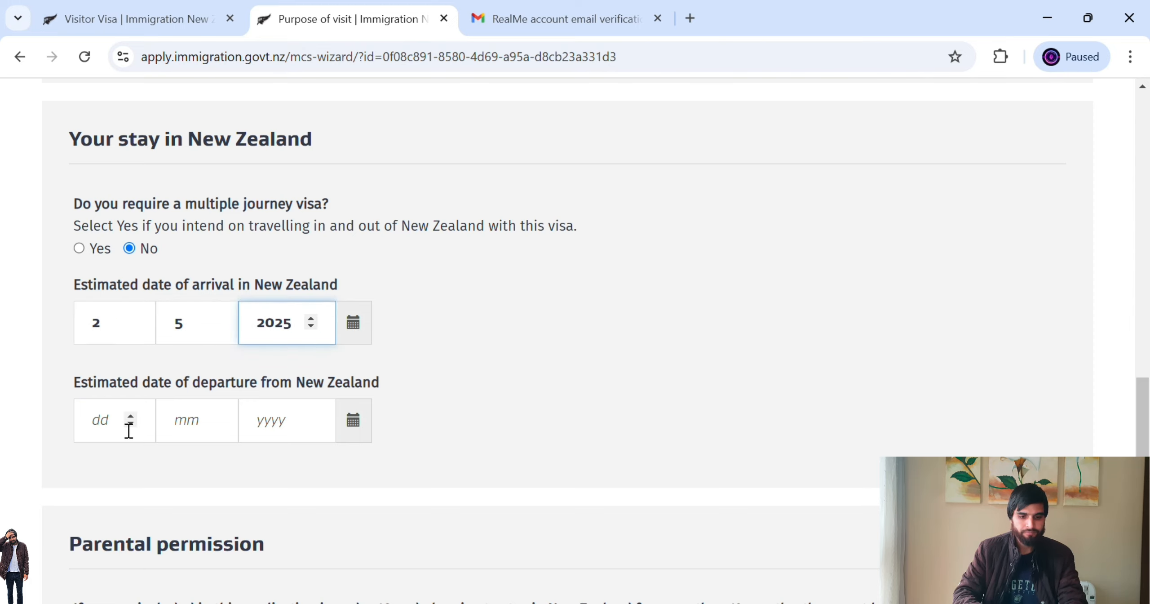
# - Set the estimated departure date to 2/6/2025
pyautogui.click(129, 430)
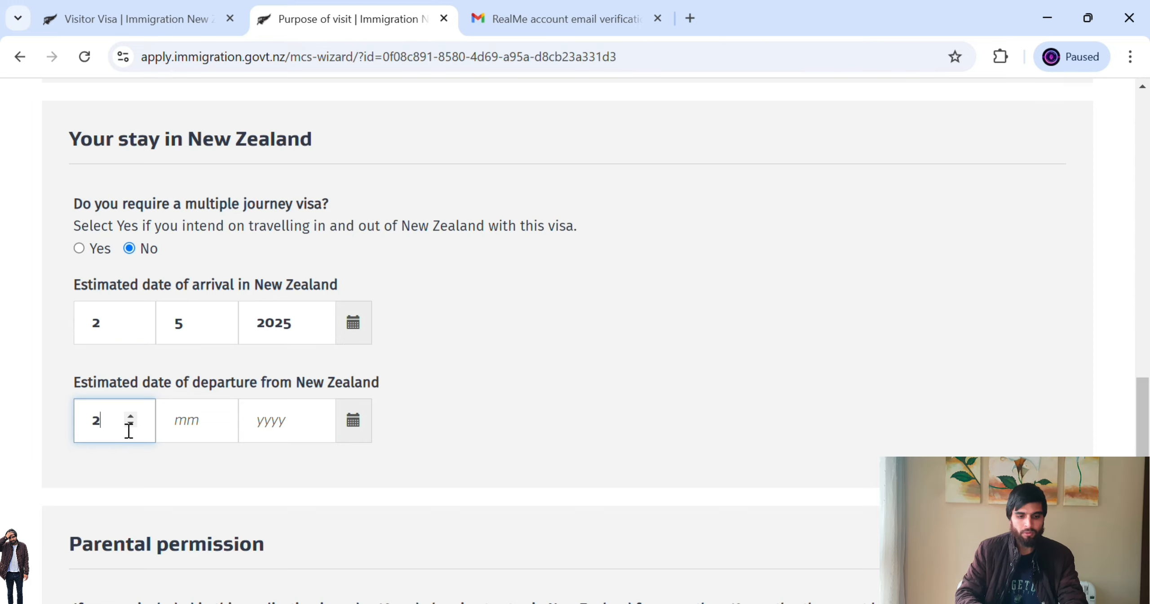
pyautogui.click(198, 428)
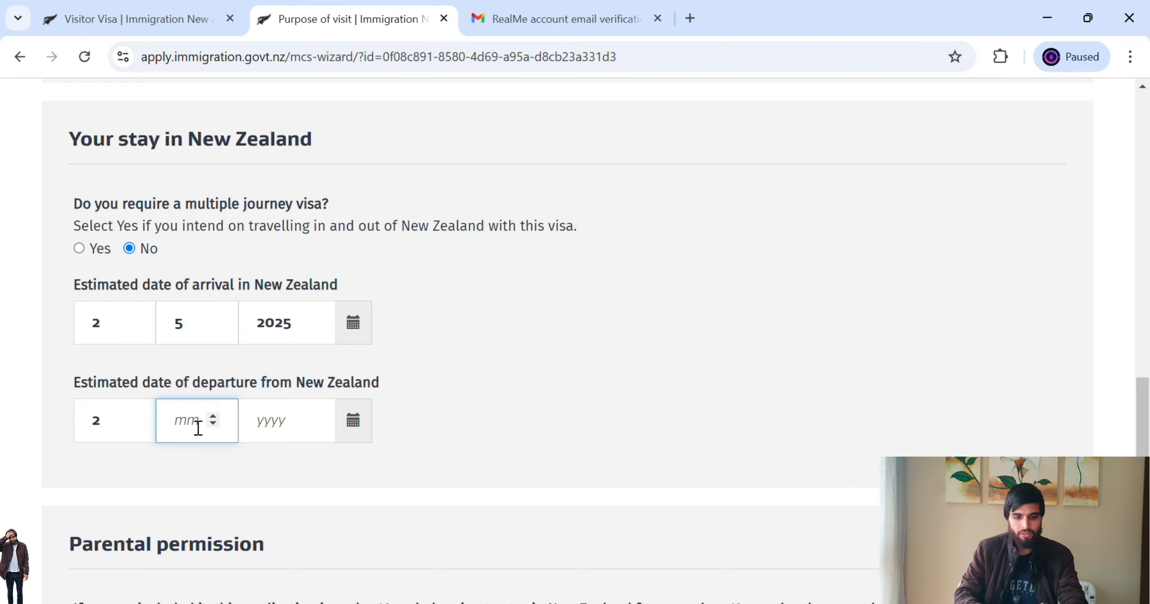
pyautogui.write('6')
pyautogui.click(308, 432)
pyautogui.write('2025')
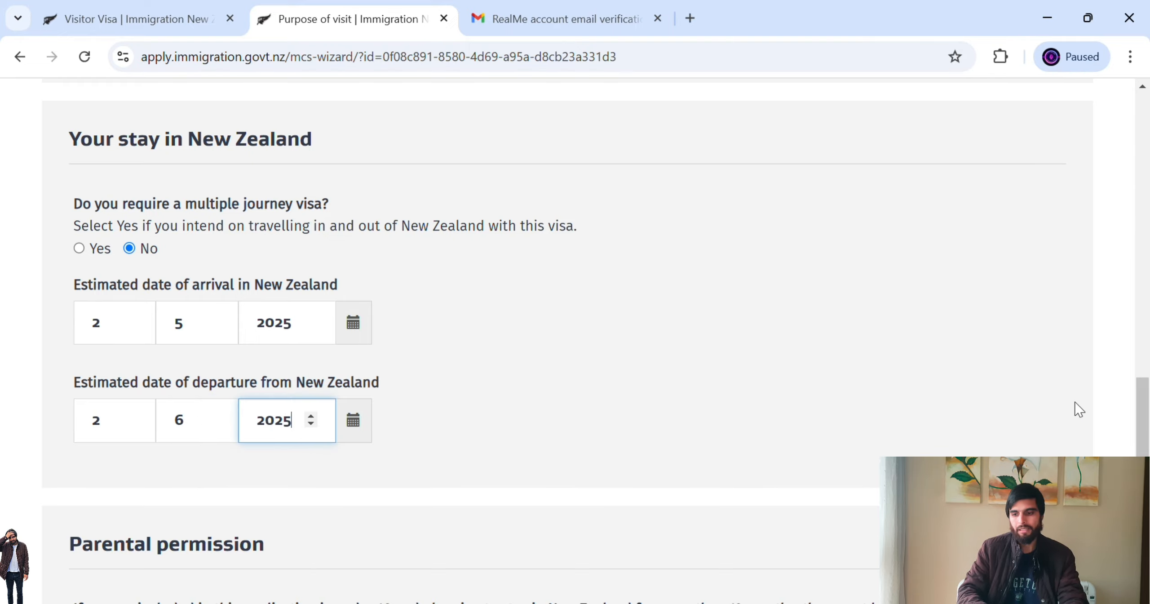
pyautogui.scroll(-5, 1143, 418)
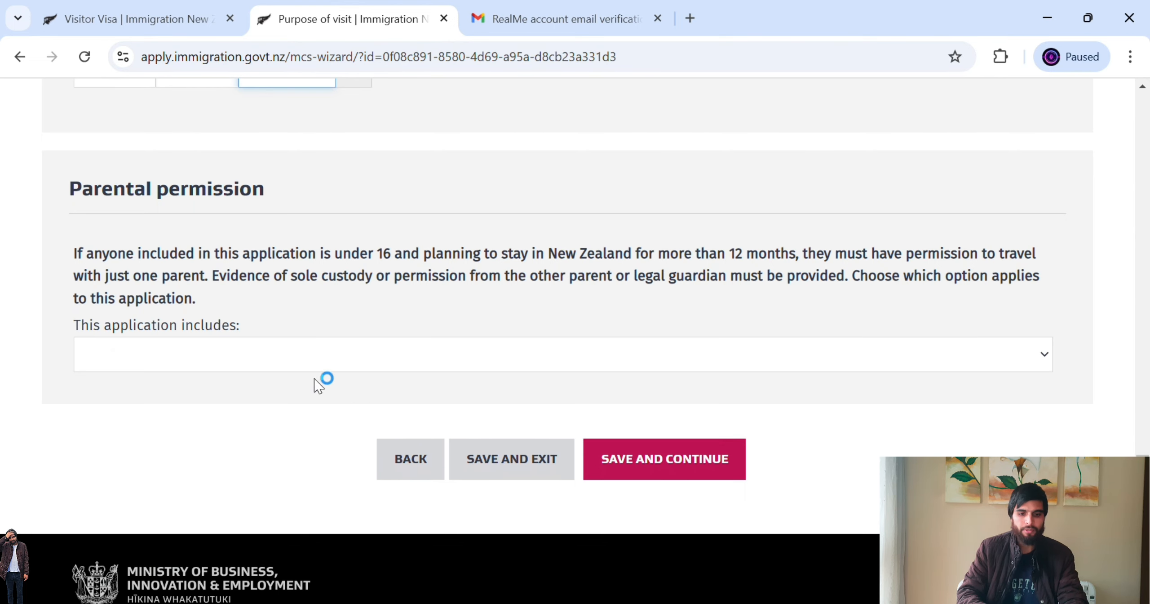
# - Choose 'No one included in this application is under 16' and save the purpose of visit
pyautogui.click(365, 359)
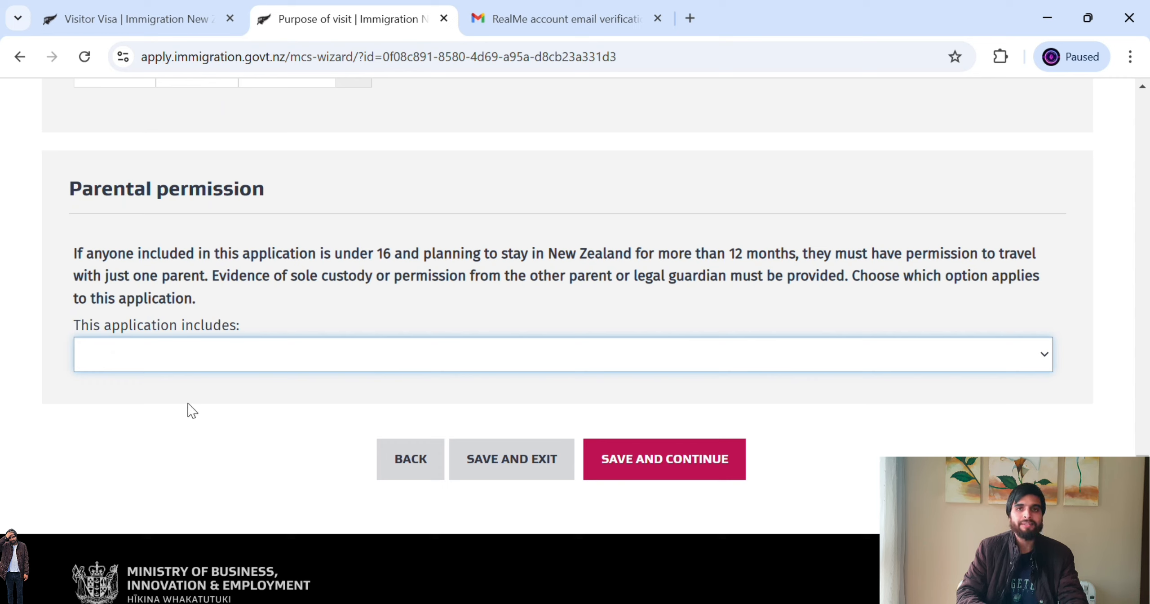
pyautogui.press('Down')
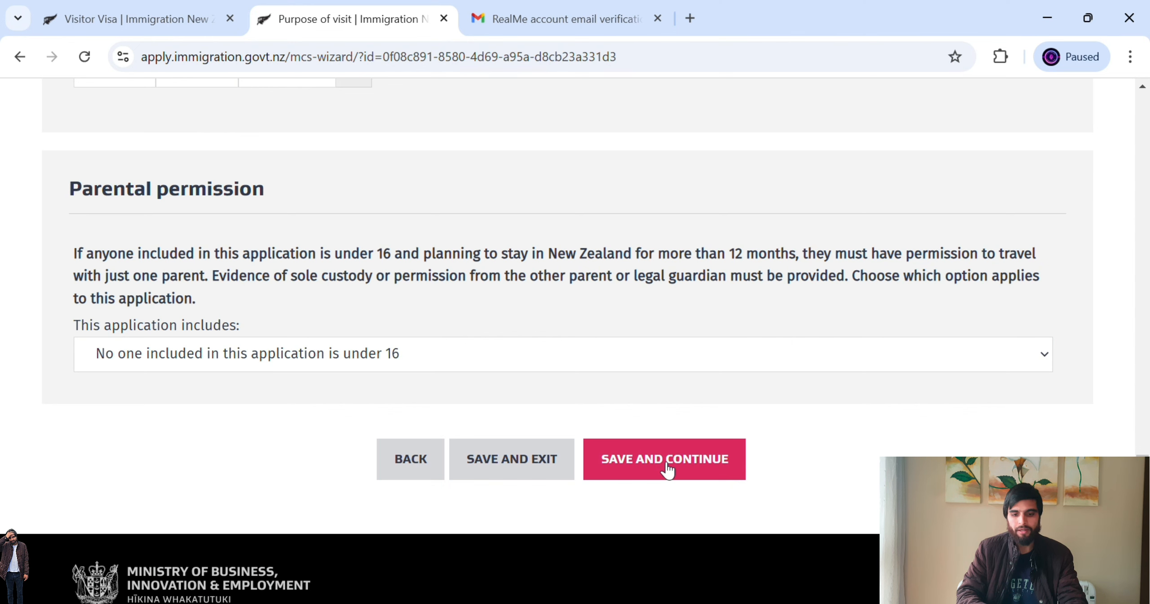
pyautogui.click(665, 469)
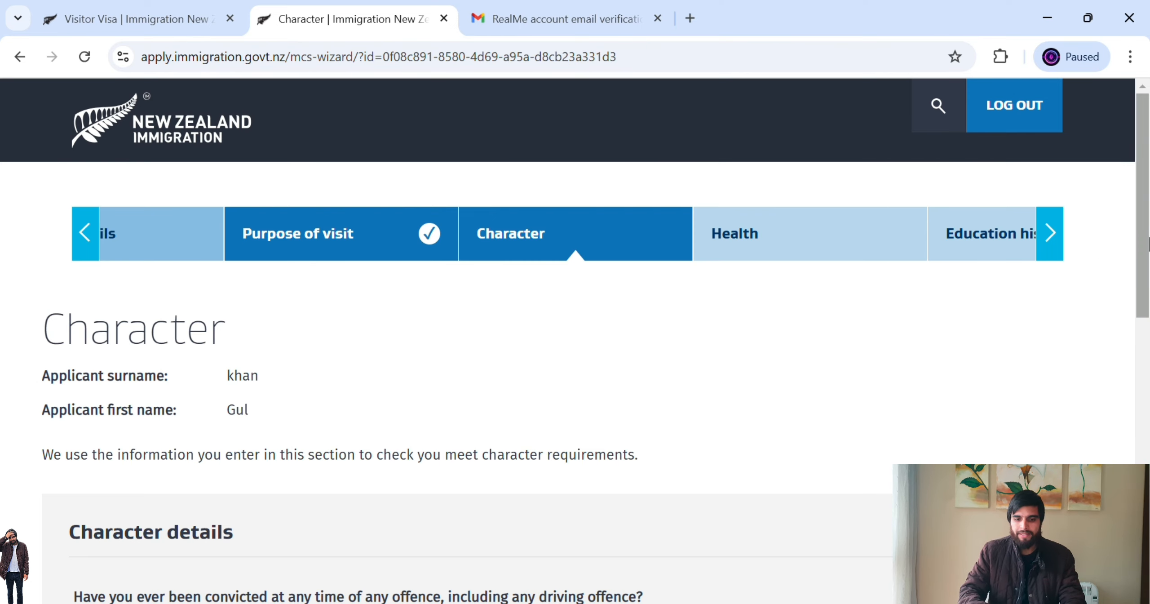
# - Answer No to convictions, investigations, deportation and visa refusal, then save the Character section
pyautogui.moveTo(1147, 252); pyautogui.dragTo(1136, 370)
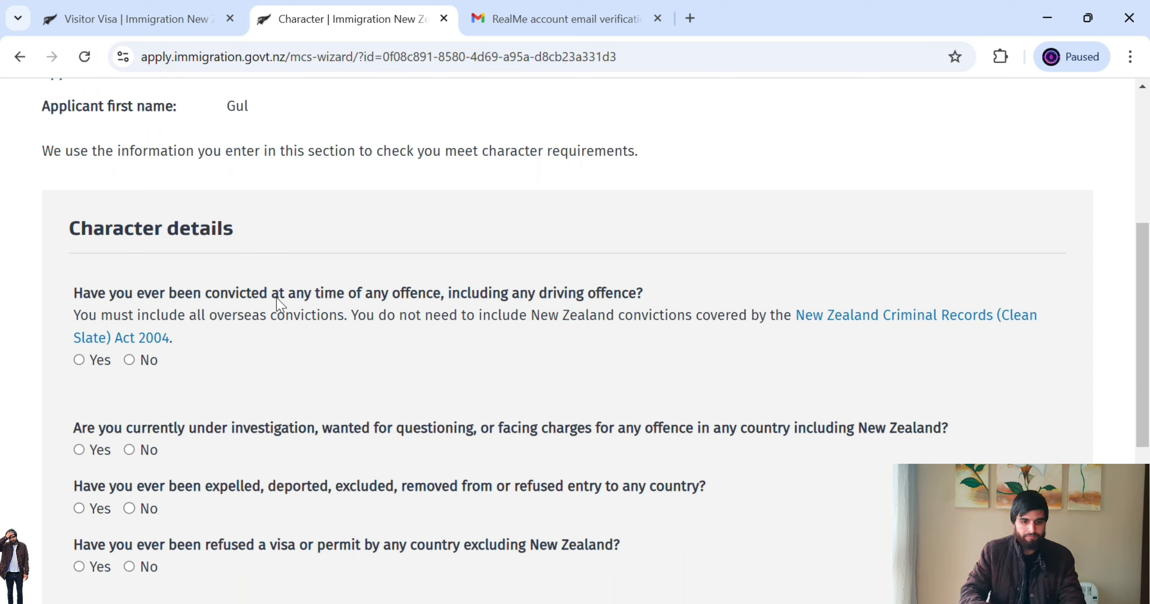
pyautogui.click(129, 360)
pyautogui.moveTo(1148, 294); pyautogui.dragTo(1149, 362)
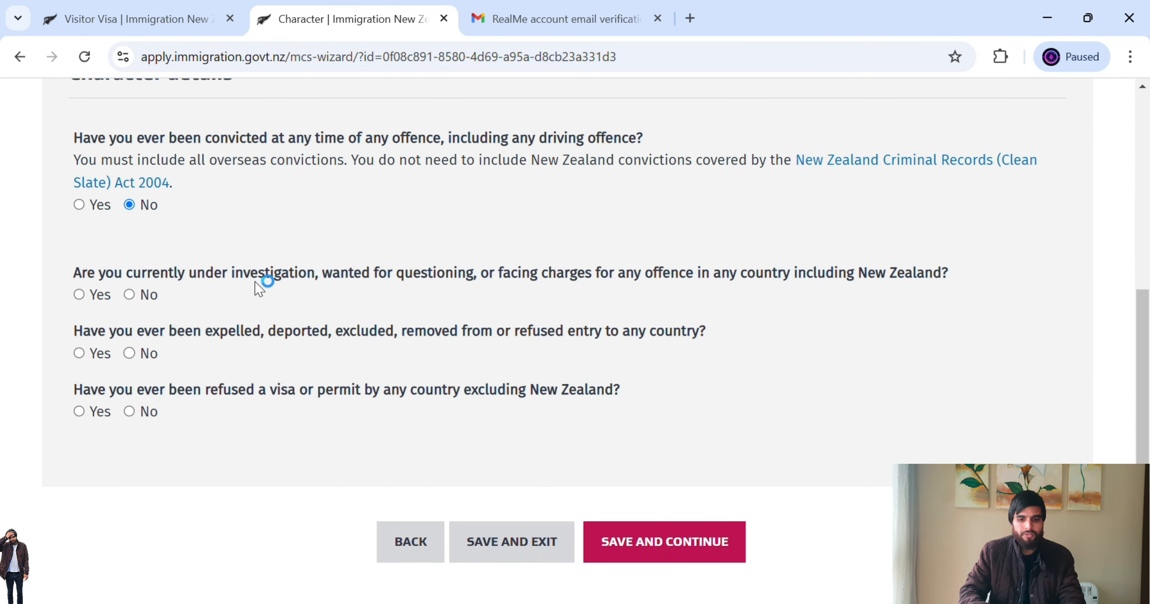
pyautogui.moveTo(340, 274); pyautogui.dragTo(693, 296)
pyautogui.click(135, 297)
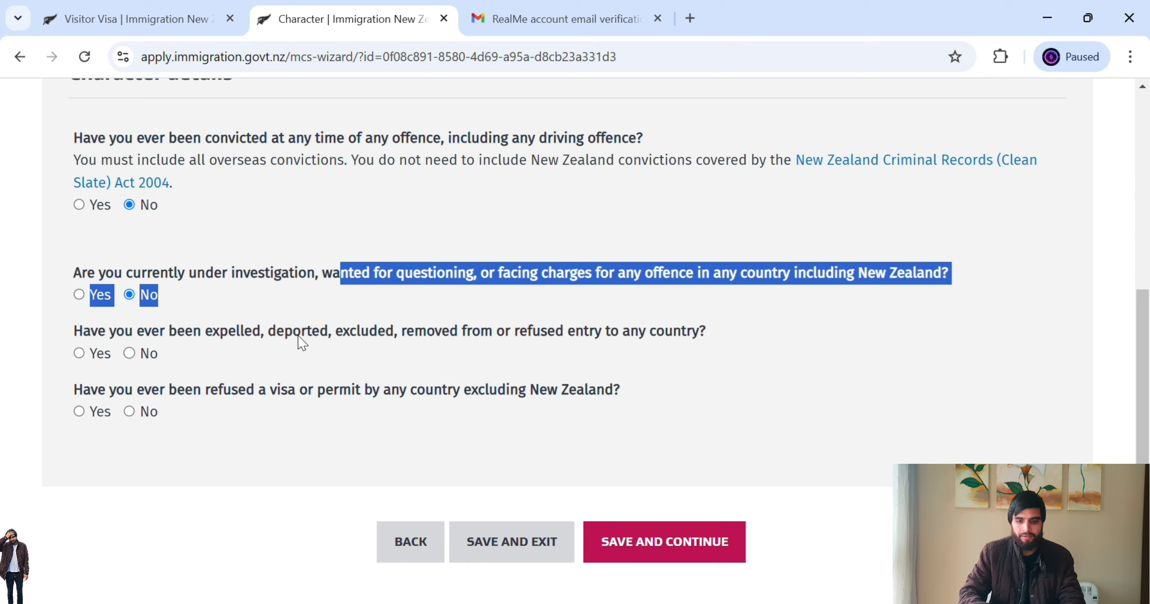
pyautogui.click(143, 355)
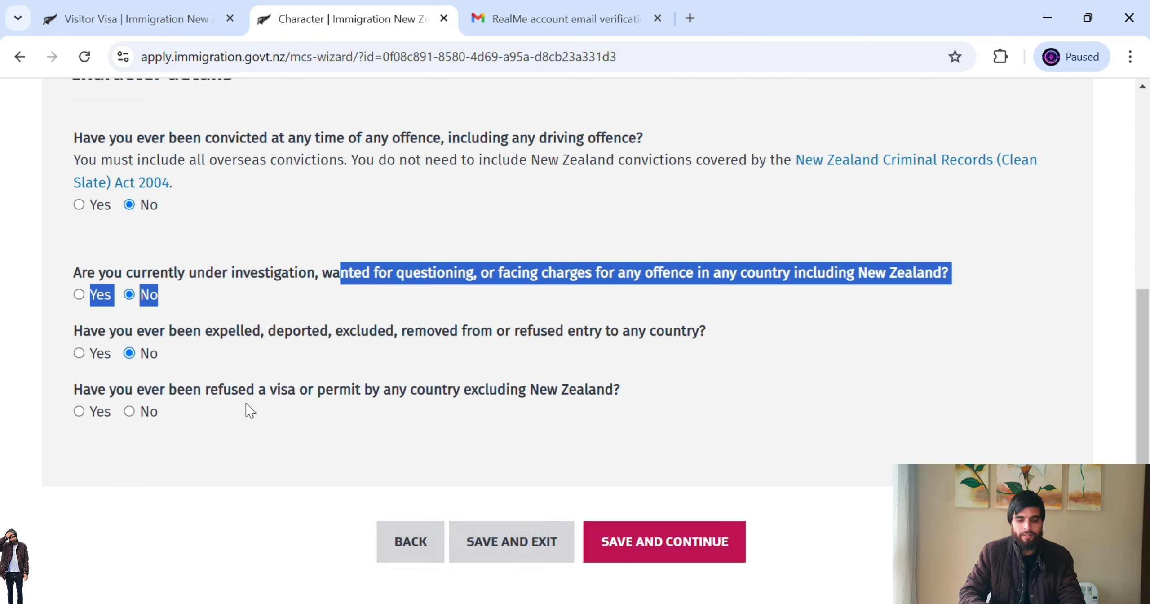
pyautogui.moveTo(193, 395); pyautogui.dragTo(448, 398)
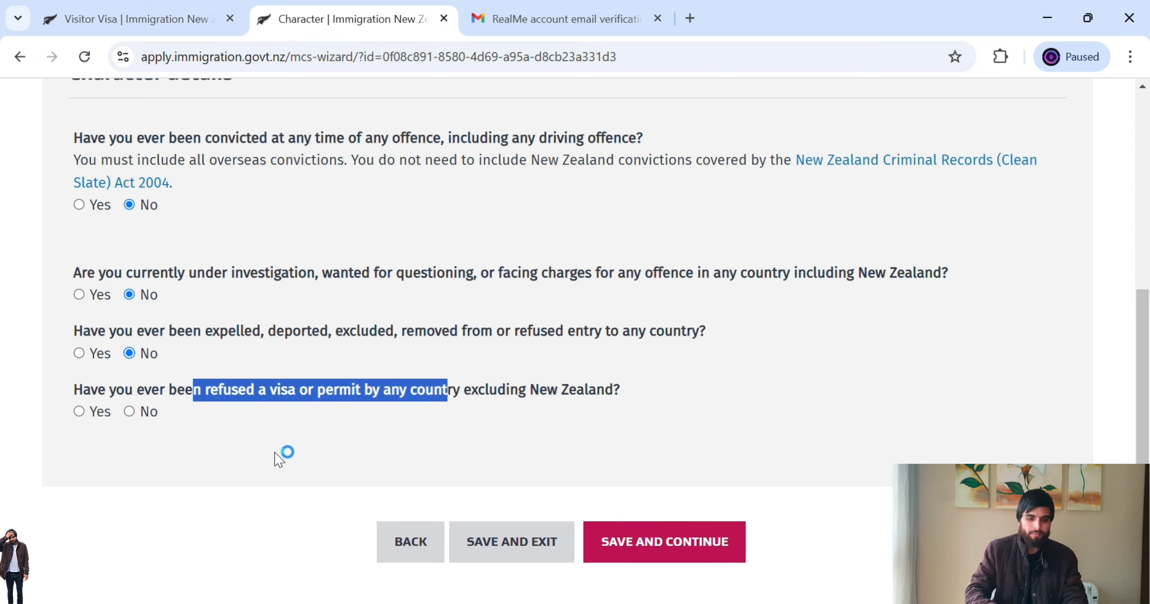
pyautogui.click(142, 414)
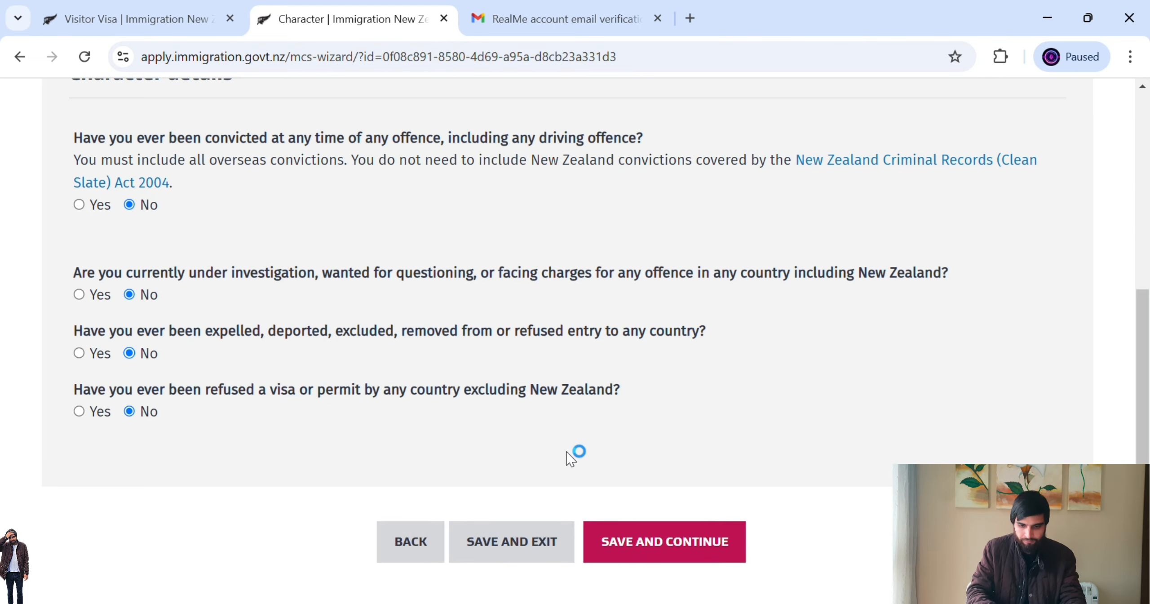
pyautogui.click(655, 537)
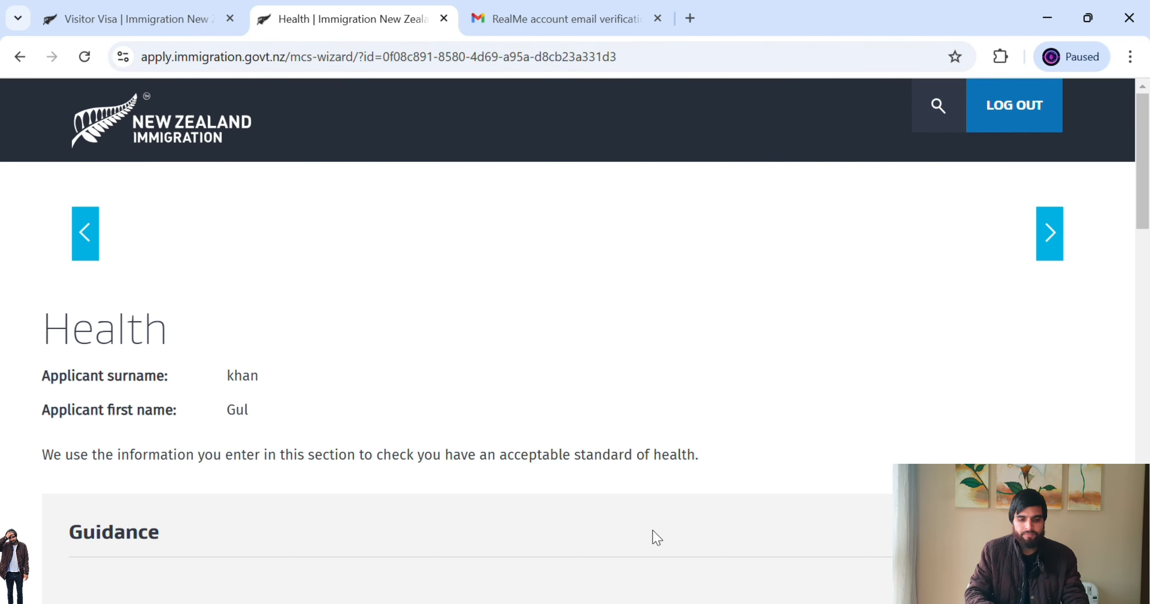
# - Answer No to tuberculosis, renal dialysis, hospital care and residential care
pyautogui.moveTo(1143, 214); pyautogui.dragTo(1147, 381)
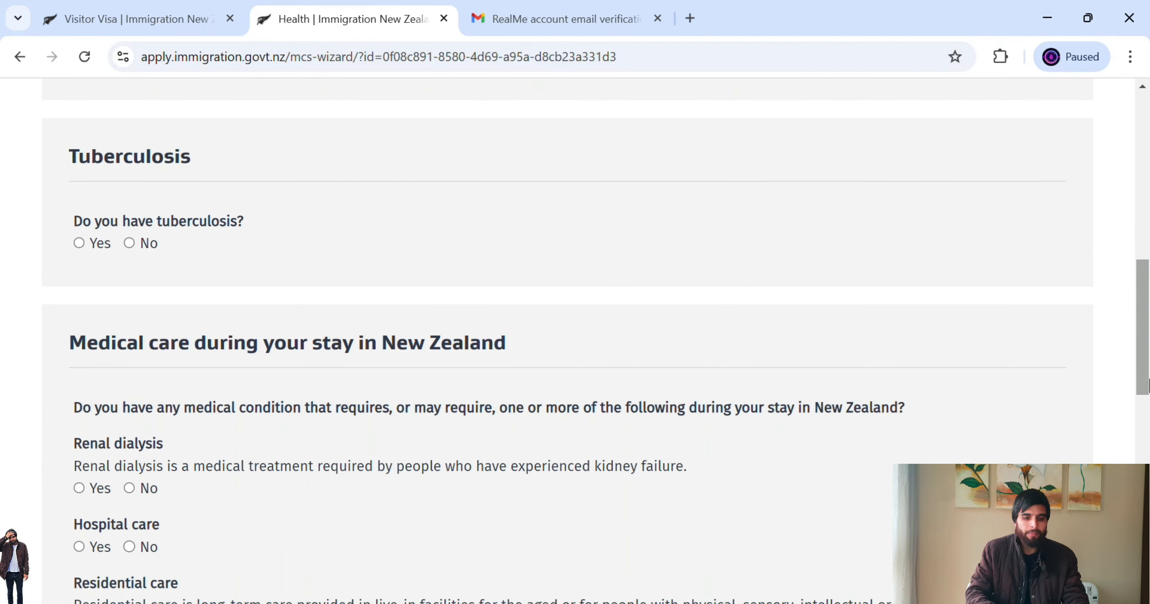
pyautogui.click(130, 245)
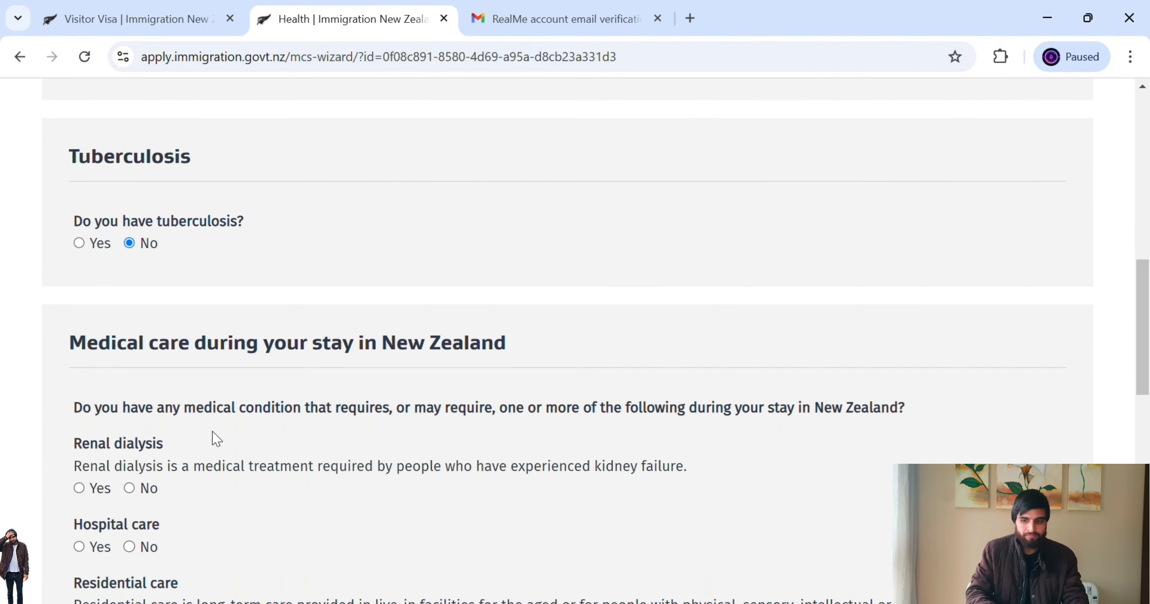
pyautogui.moveTo(1141, 332); pyautogui.dragTo(1148, 376)
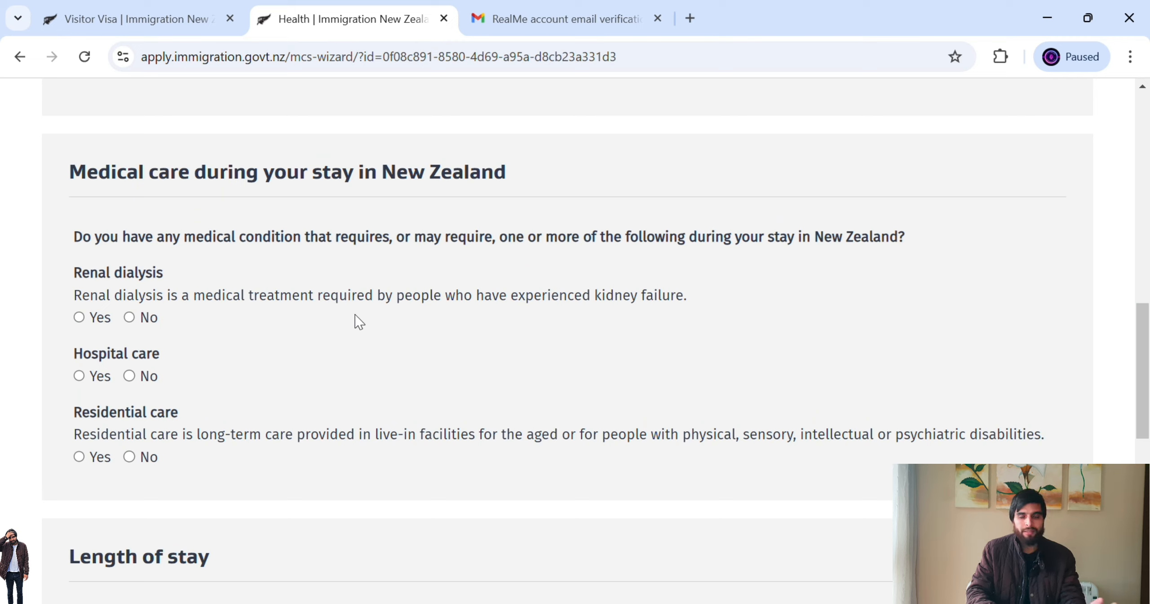
pyautogui.click(130, 318)
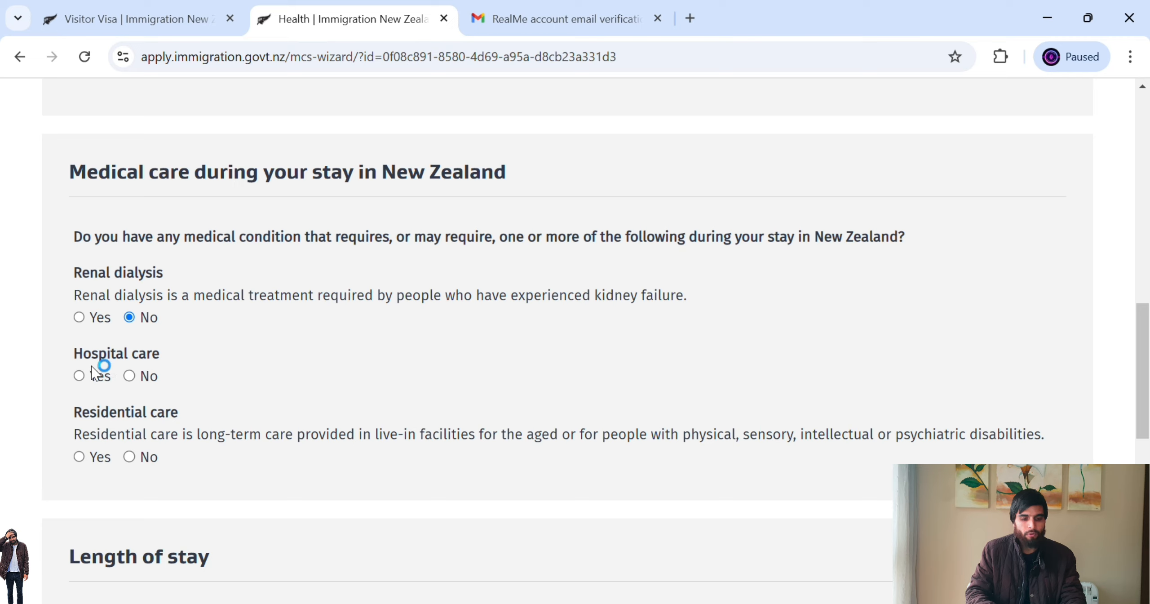
pyautogui.click(130, 376)
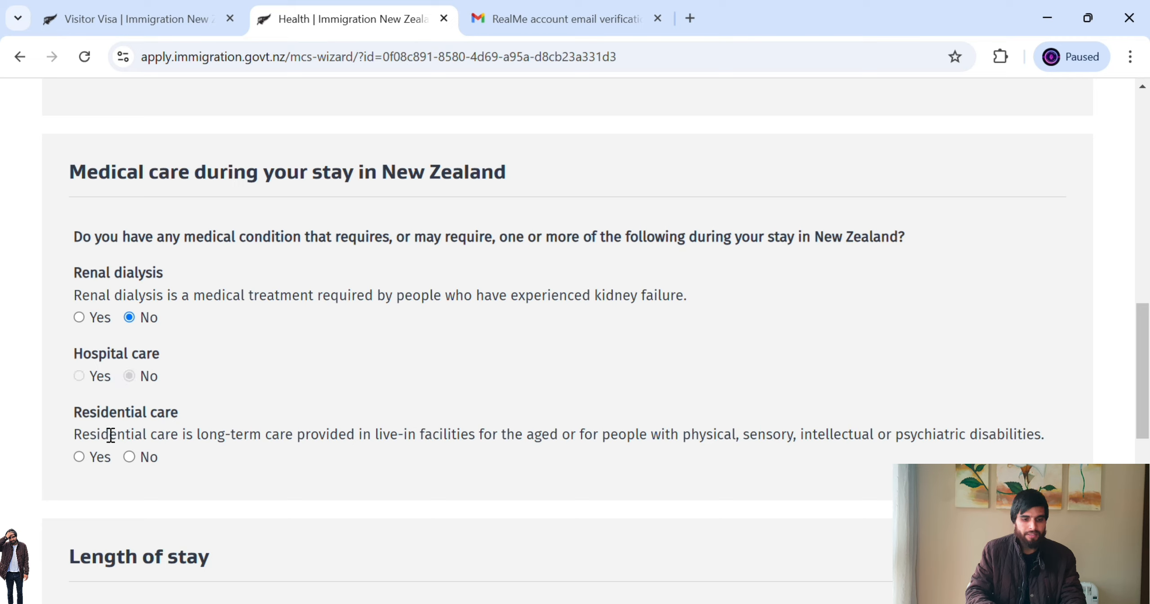
pyautogui.click(138, 458)
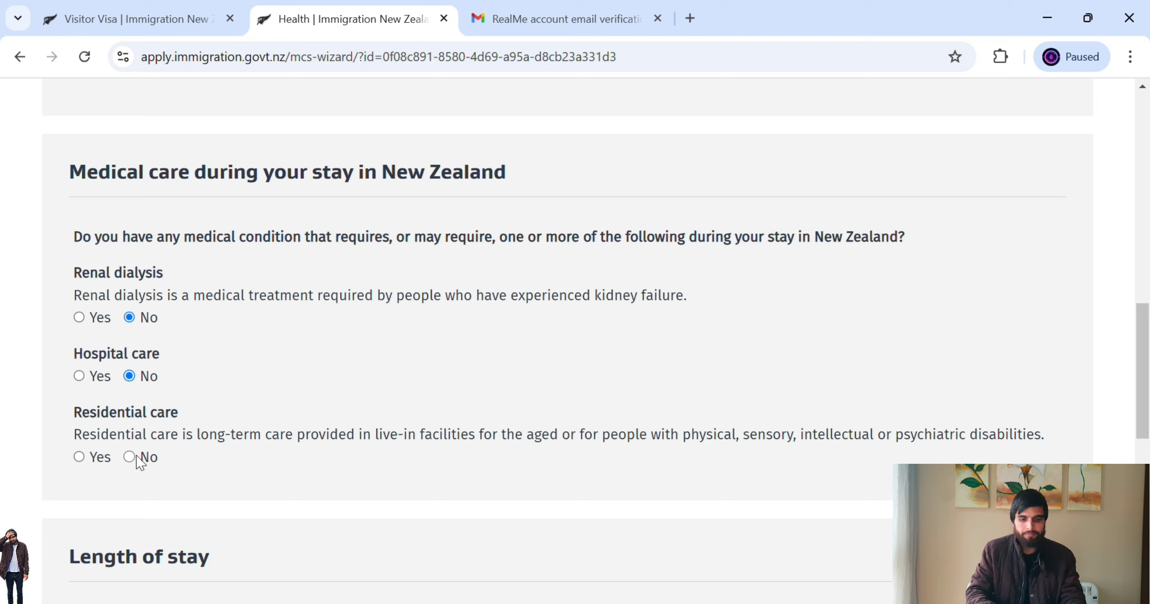
pyautogui.moveTo(1146, 364); pyautogui.dragTo(1147, 468)
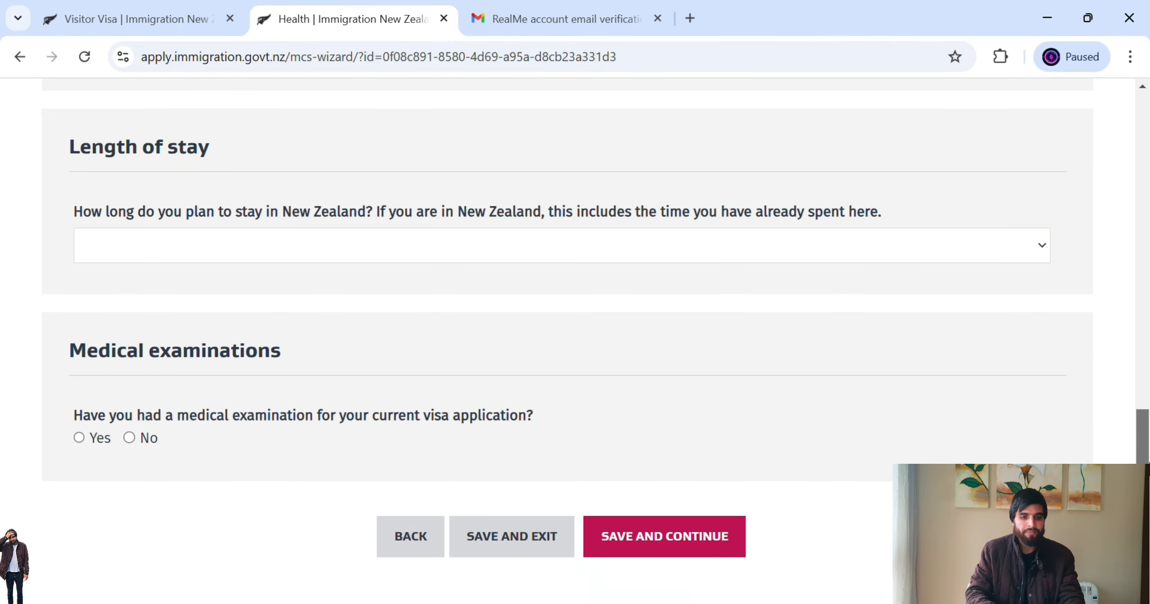
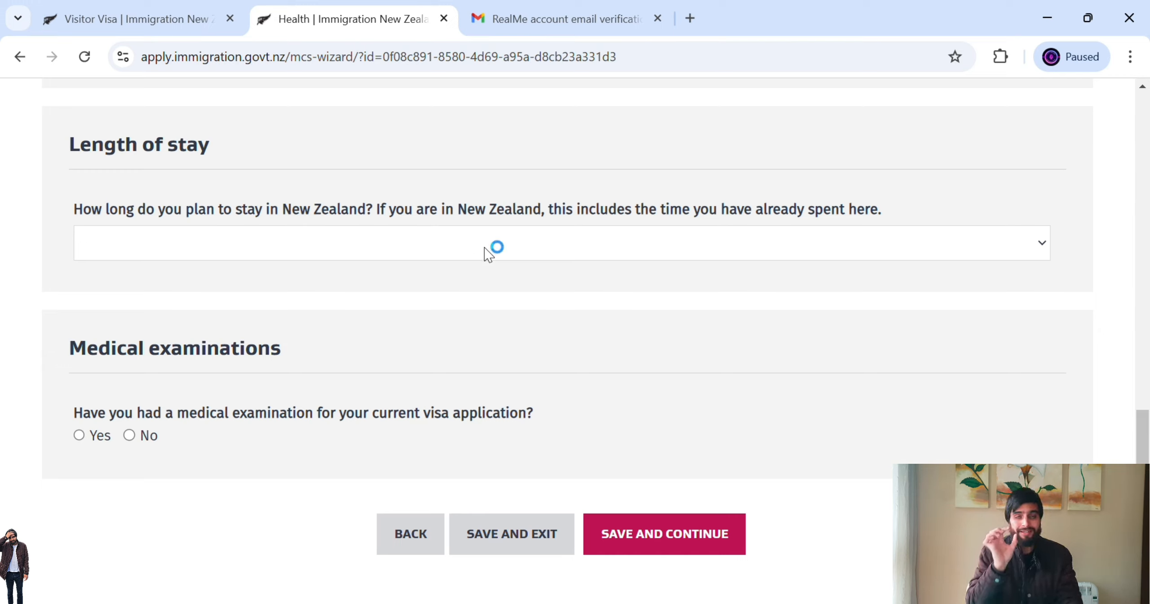
# - Set the stay to 1 month or less, answer No to medical examination, and save Health
pyautogui.click(512, 250)
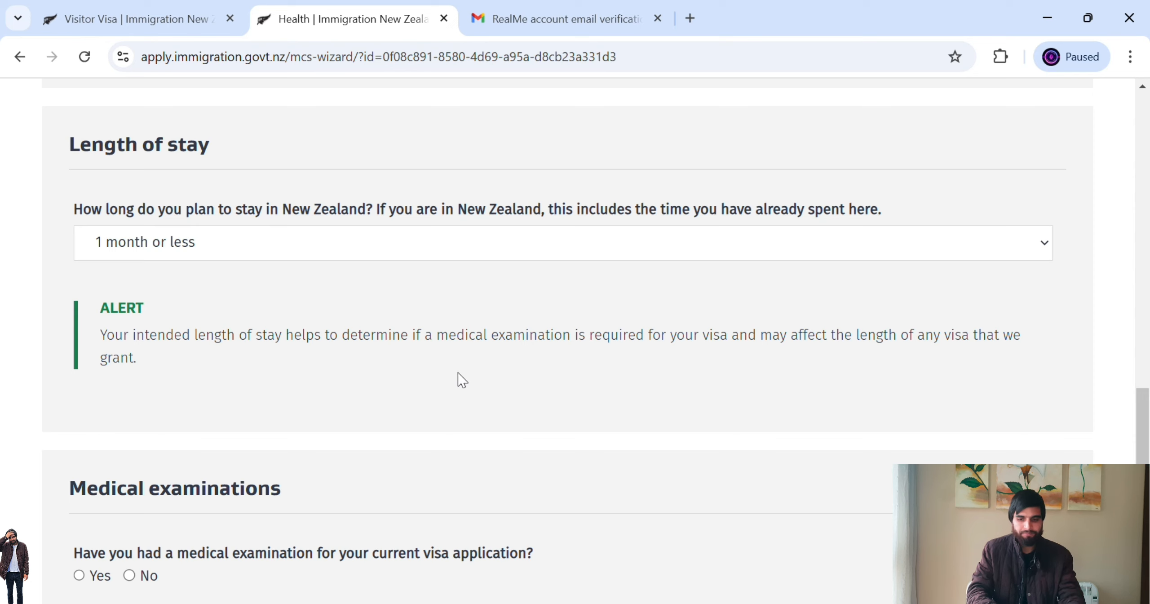
pyautogui.moveTo(1144, 445); pyautogui.dragTo(1148, 512)
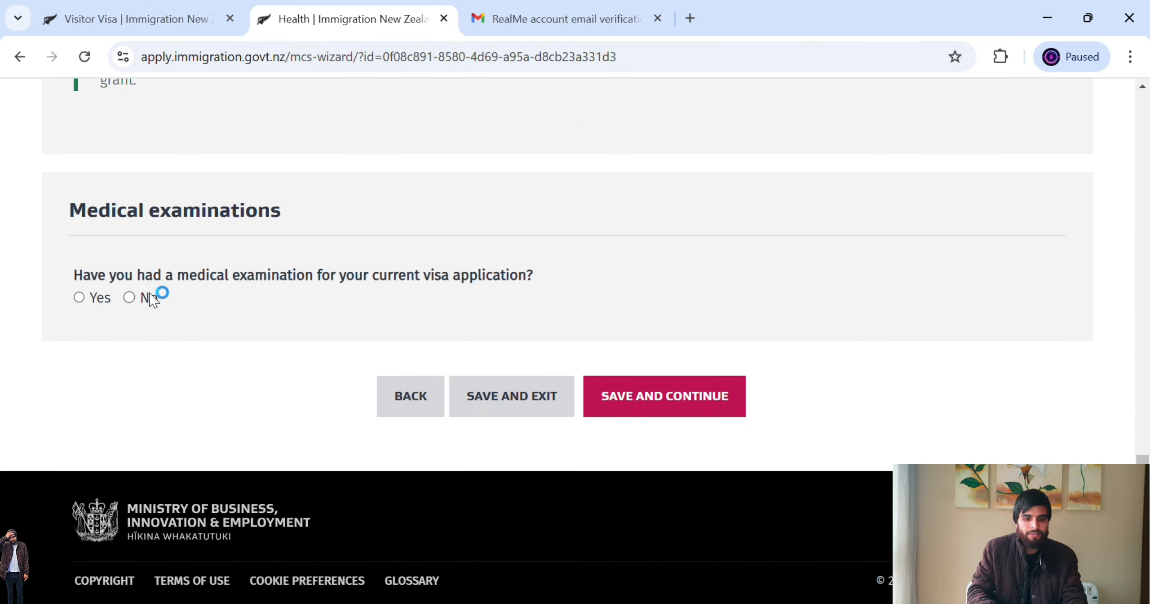
pyautogui.moveTo(137, 279); pyautogui.dragTo(526, 291)
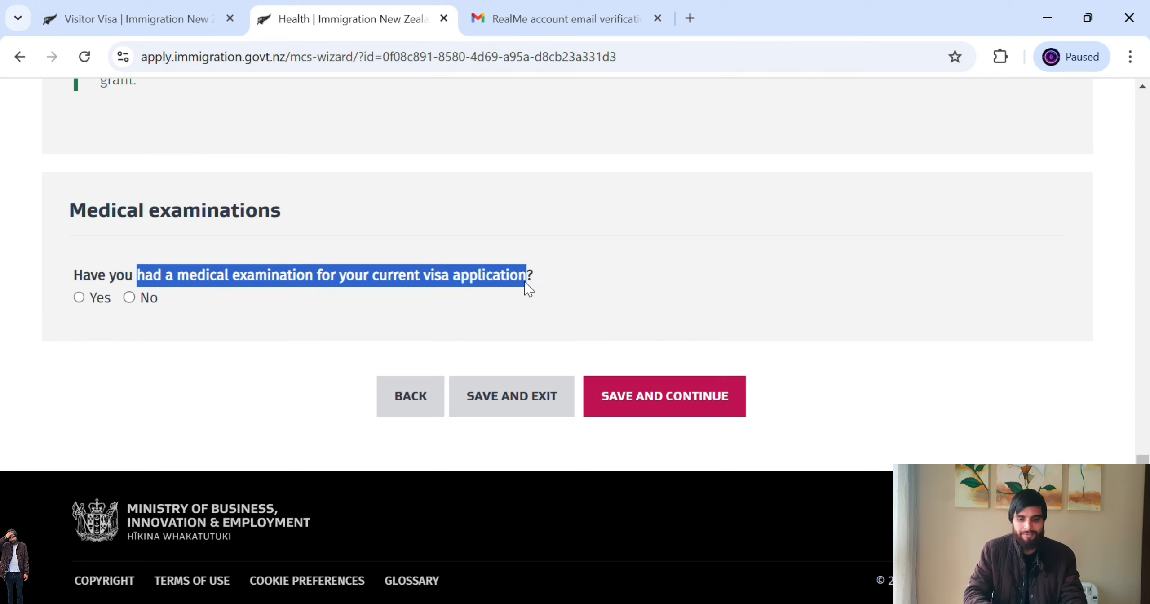
pyautogui.click(340, 327)
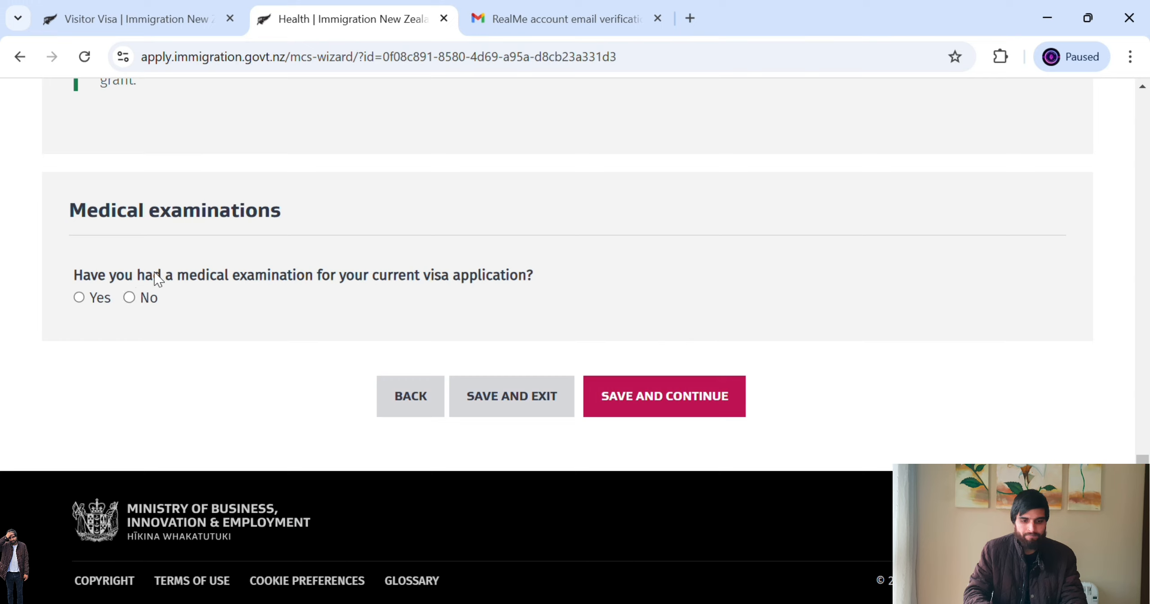
pyautogui.click(131, 298)
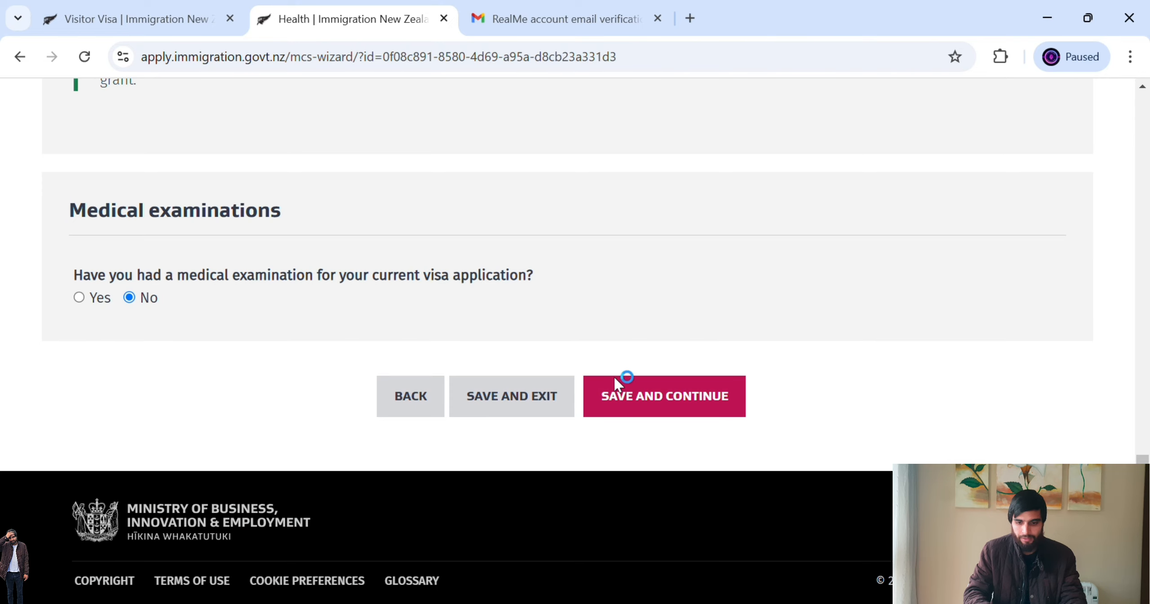
pyautogui.click(619, 397)
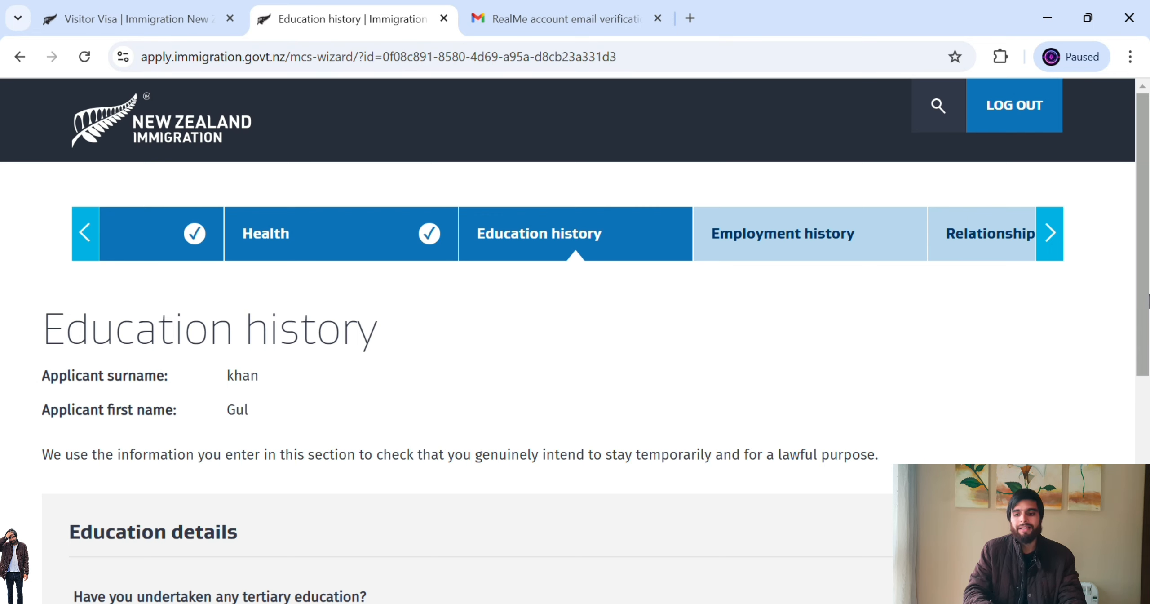
# - Answer No to 'Have you undertaken any tertiary education?' and save Education history
pyautogui.moveTo(1147, 301); pyautogui.dragTo(1149, 455)
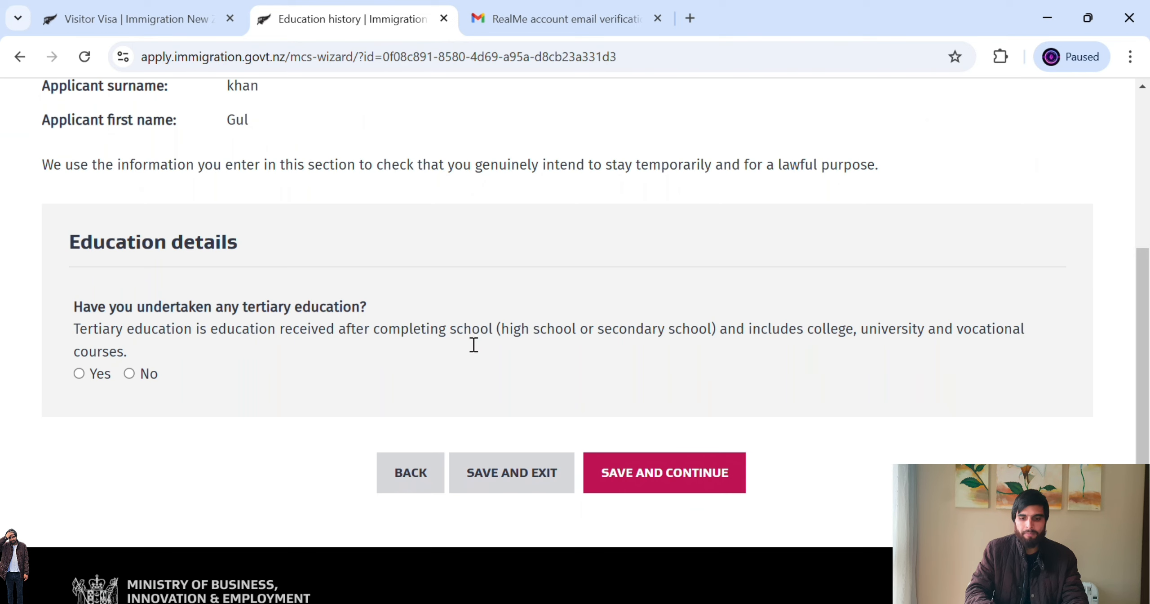
pyautogui.moveTo(489, 332); pyautogui.dragTo(664, 338)
pyautogui.moveTo(700, 340); pyautogui.dragTo(821, 340)
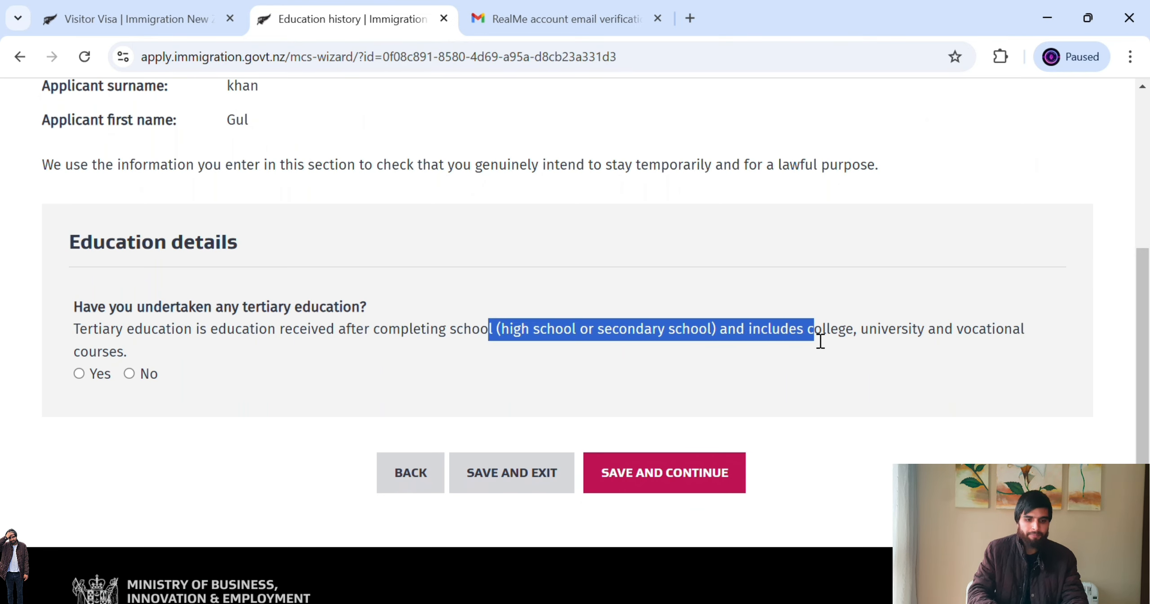
pyautogui.click(82, 374)
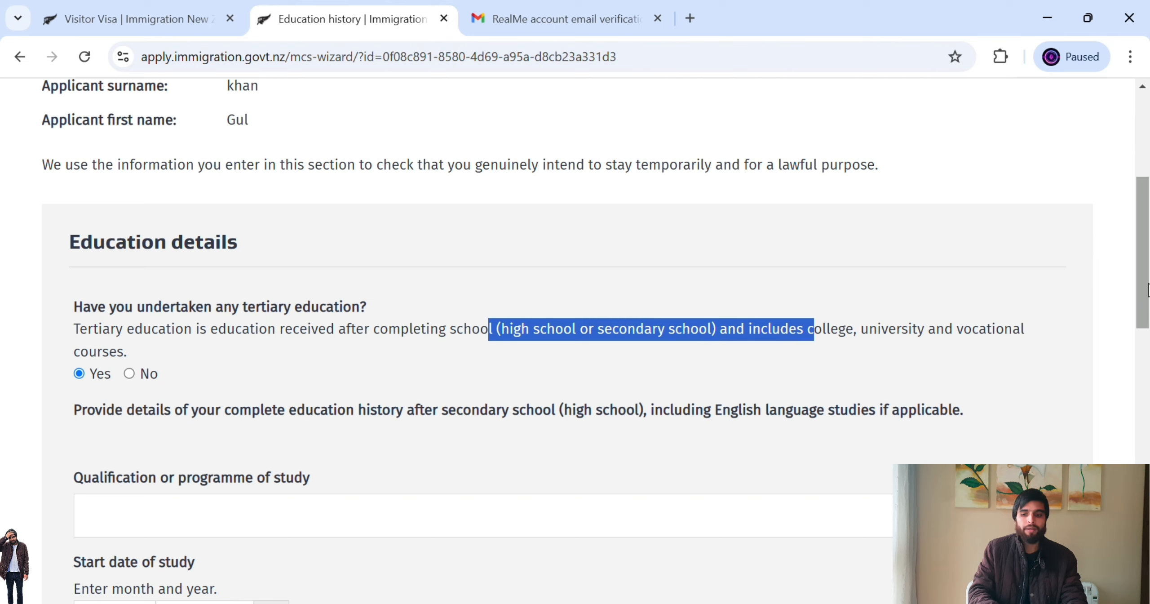
pyautogui.moveTo(1147, 292); pyautogui.dragTo(1146, 315)
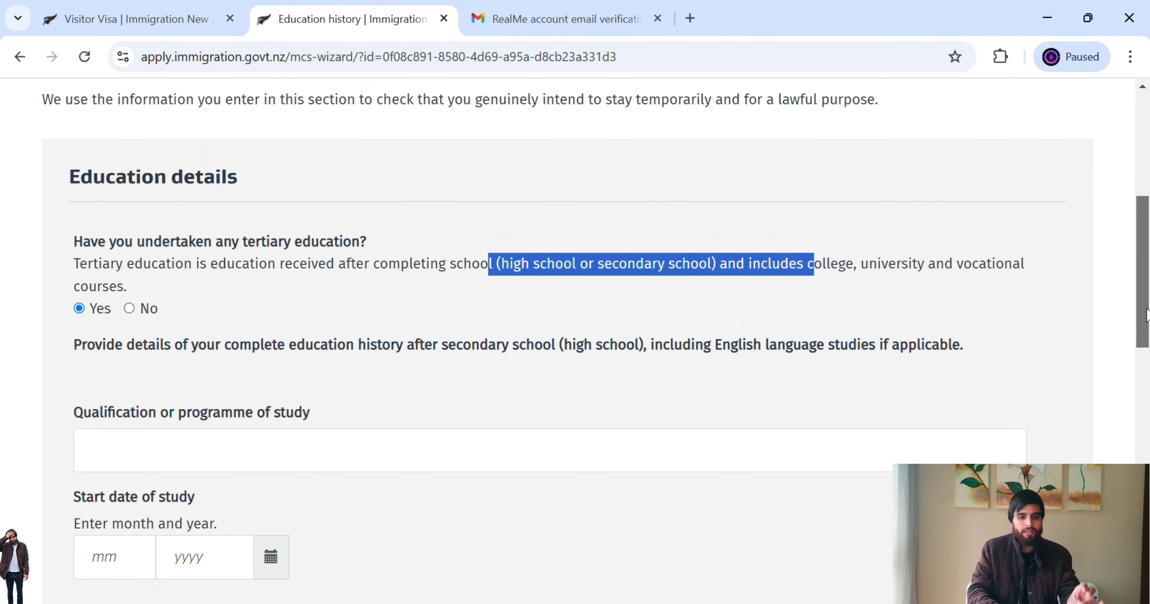
pyautogui.moveTo(1147, 314)
pyautogui.mouseDown()
pyautogui.moveTo(1147, 473)
pyautogui.moveTo(1147, 299)
pyautogui.mouseUp()
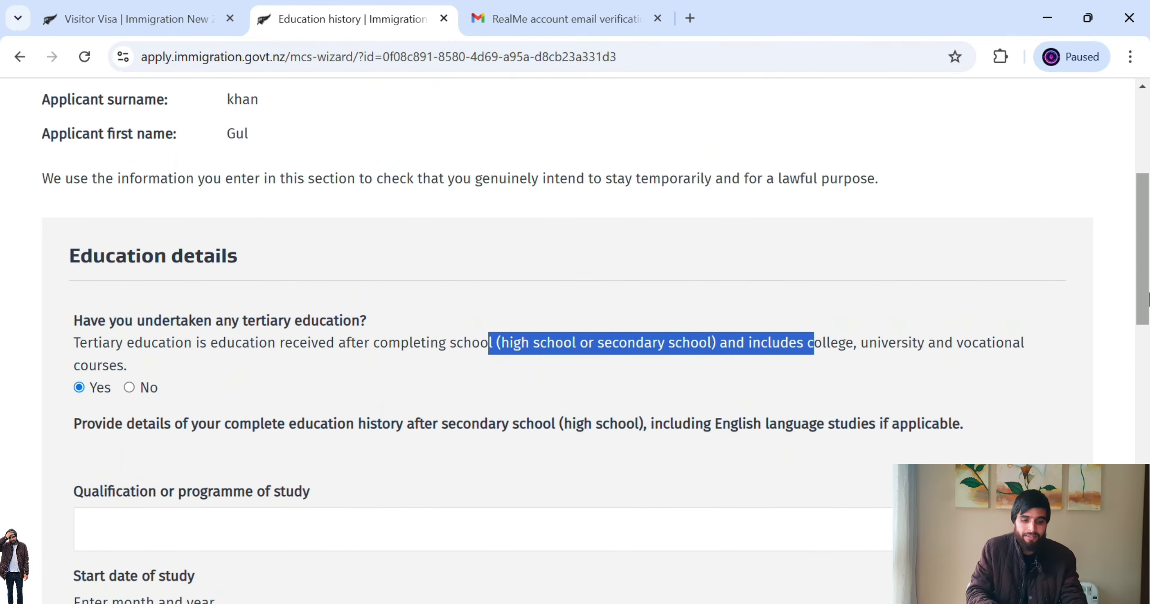
pyautogui.click(147, 389)
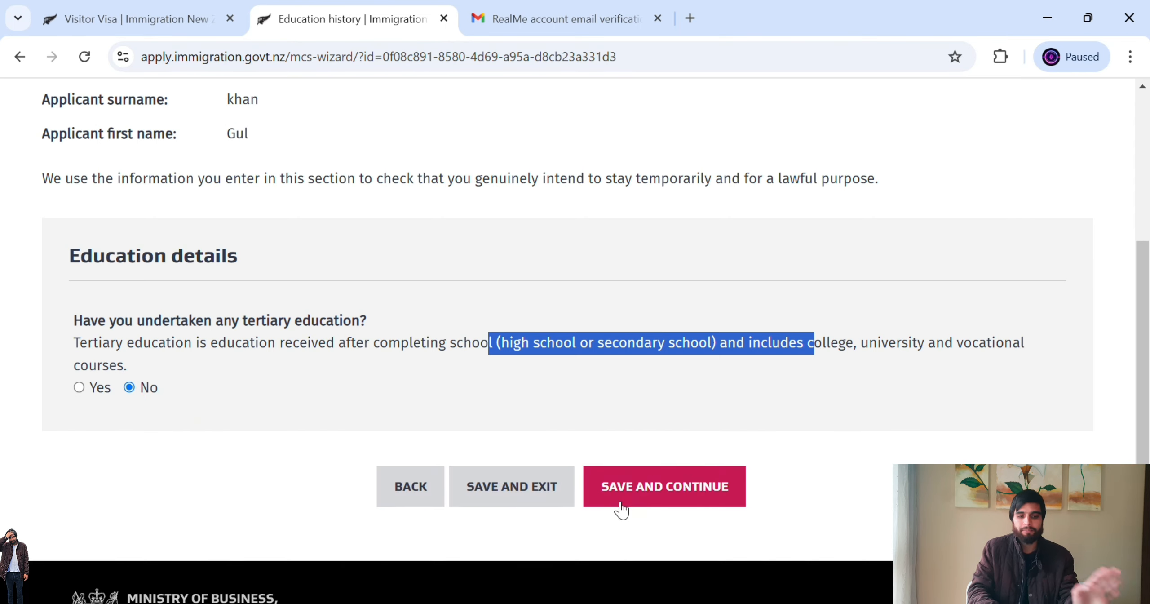
pyautogui.click(681, 493)
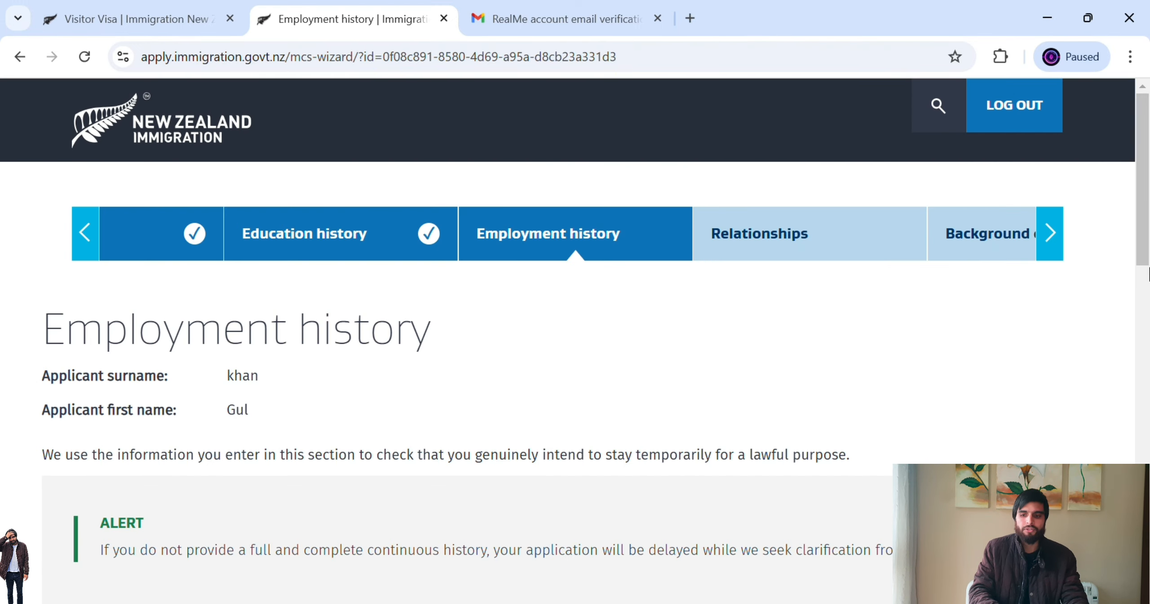
# - Set 'Are you currently working?' to No
pyautogui.moveTo(1144, 233); pyautogui.dragTo(1148, 387)
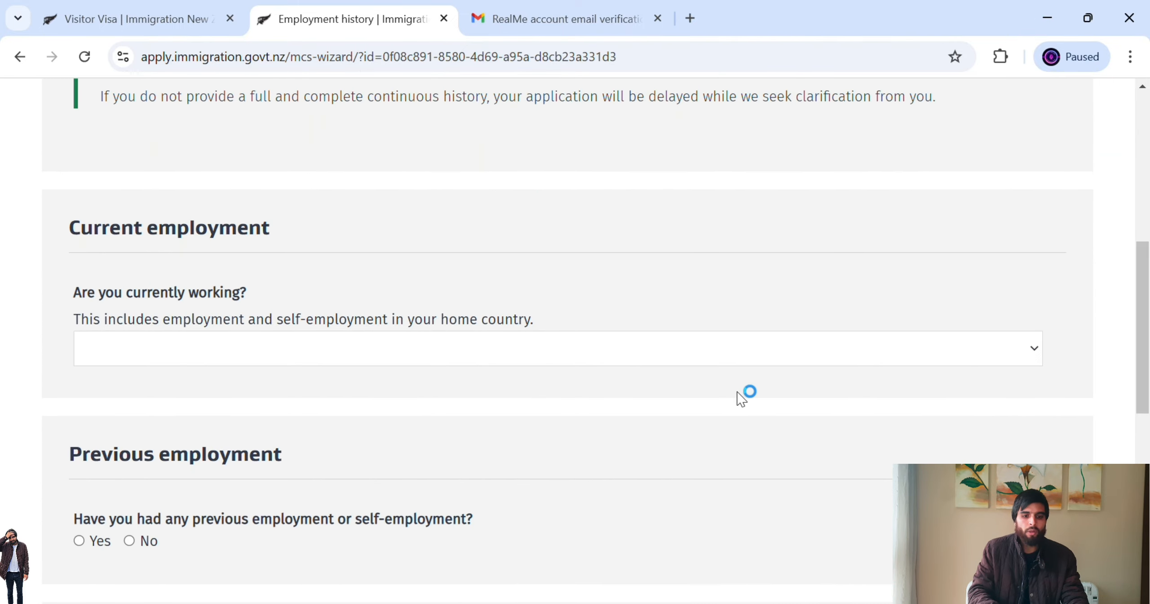
pyautogui.click(703, 360)
pyautogui.click(640, 396)
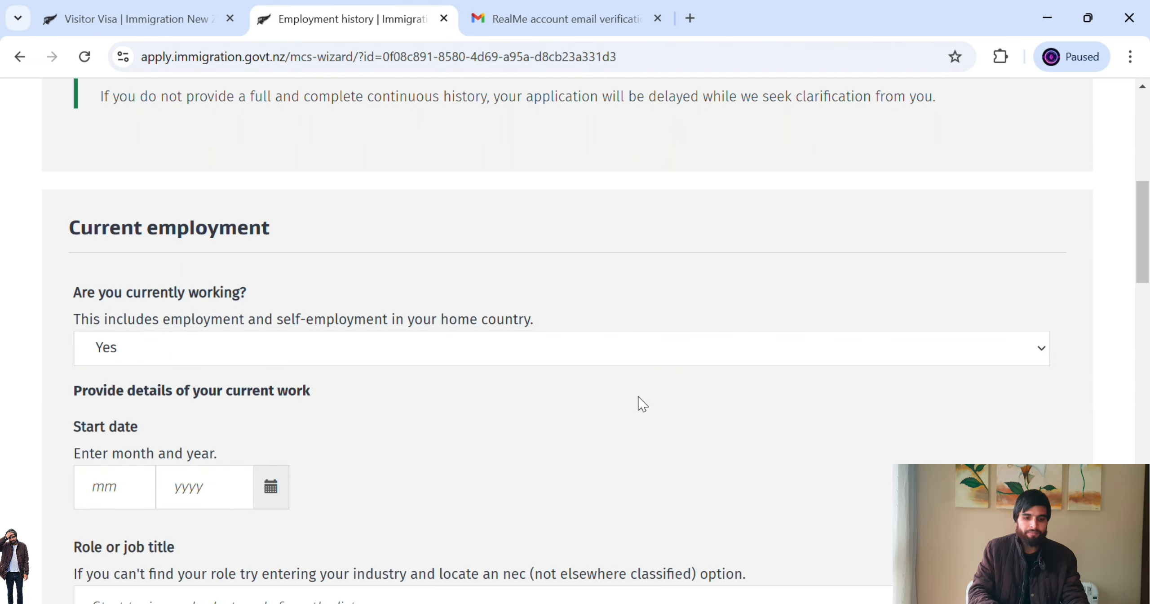
pyautogui.scroll(-3, 1145, 287)
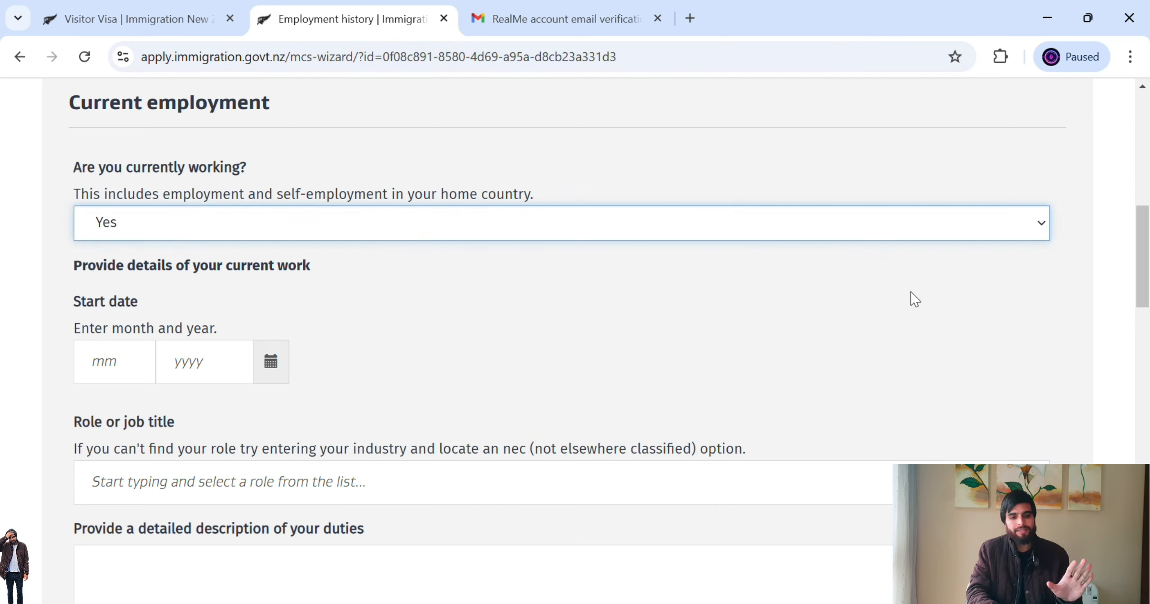
pyautogui.press('Down')
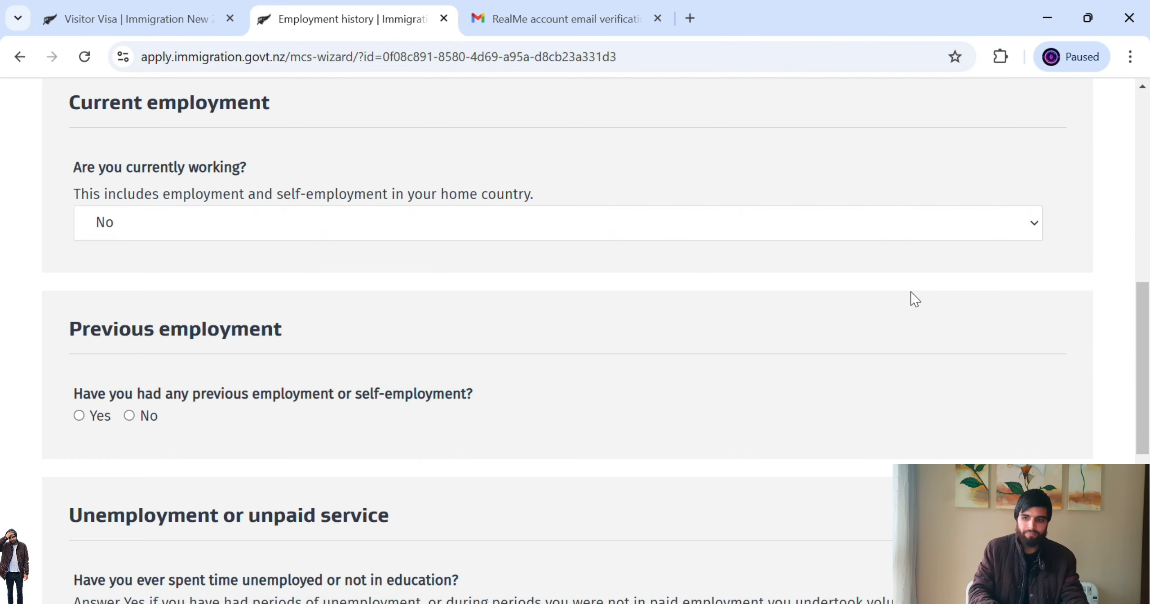
pyautogui.scroll(-2, 1145, 283)
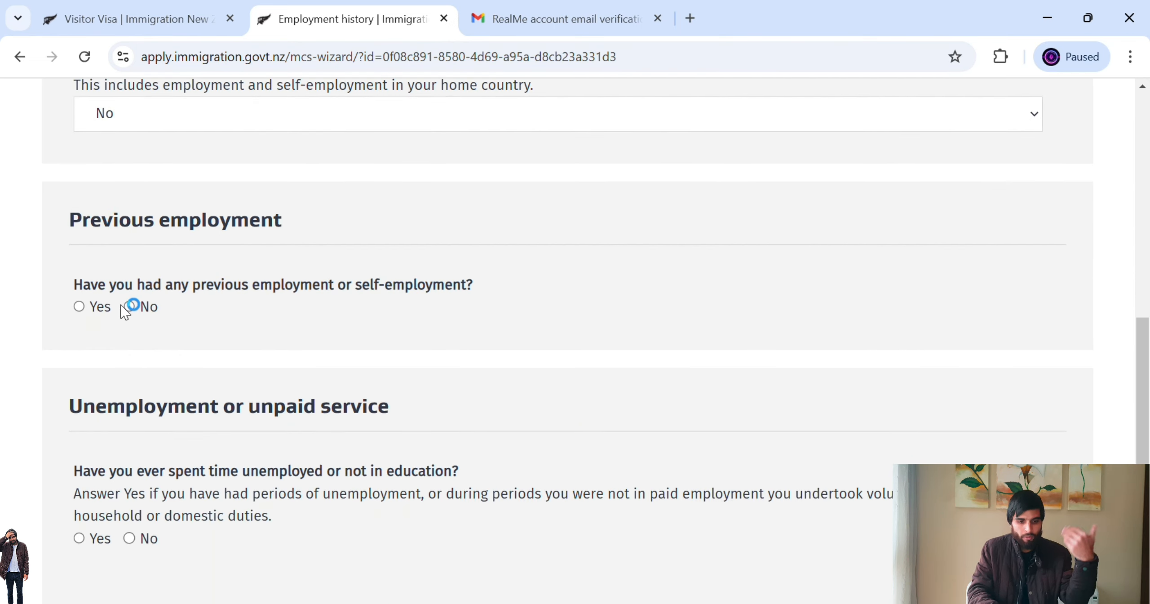
# - Answer No to previous employment and unemployment, then save Employment history
pyautogui.click(81, 309)
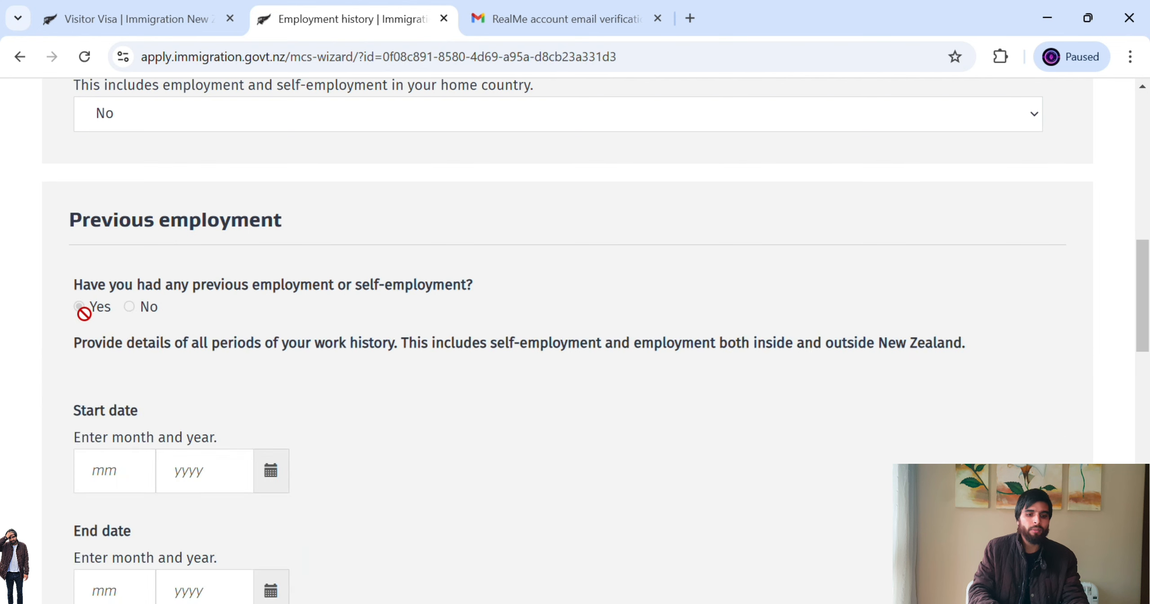
pyautogui.click(139, 311)
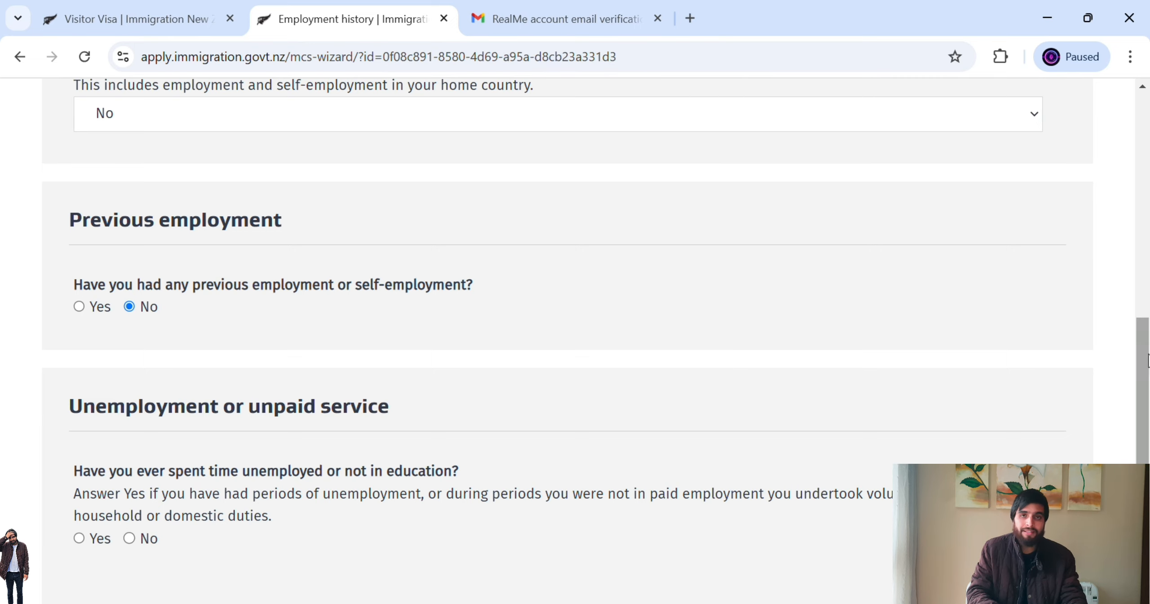
pyautogui.moveTo(1149, 375); pyautogui.dragTo(1147, 433)
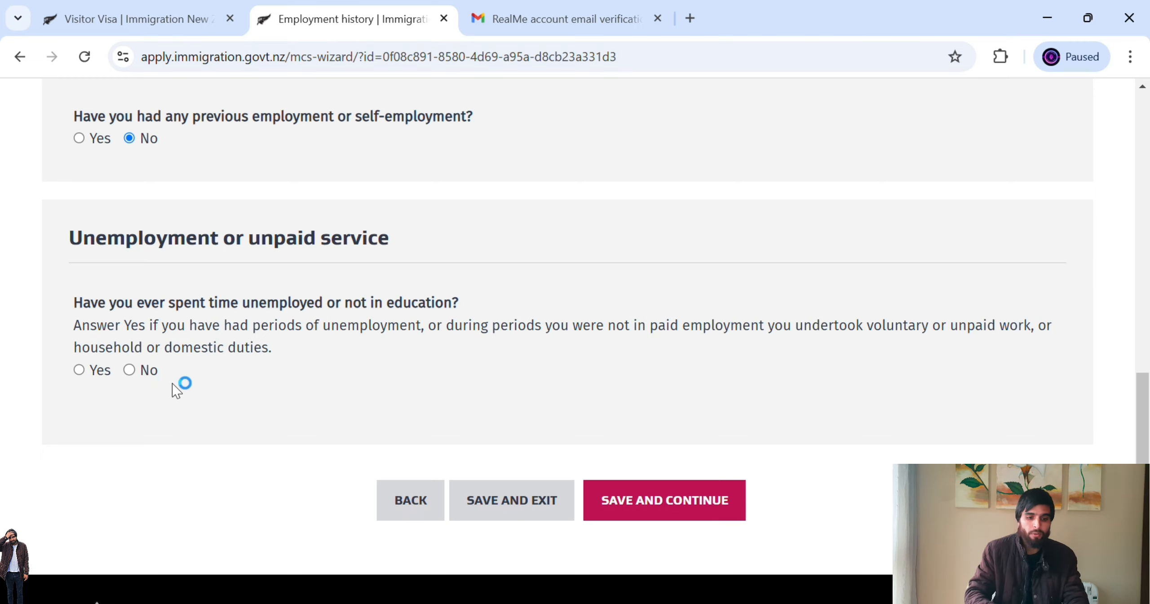
pyautogui.click(79, 371)
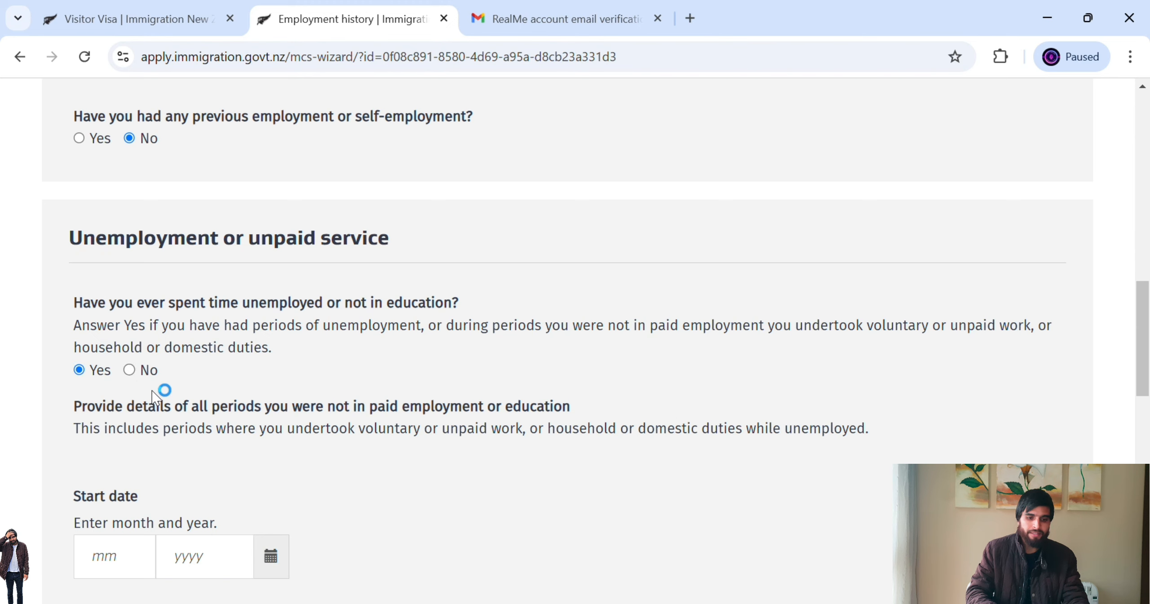
pyautogui.click(135, 372)
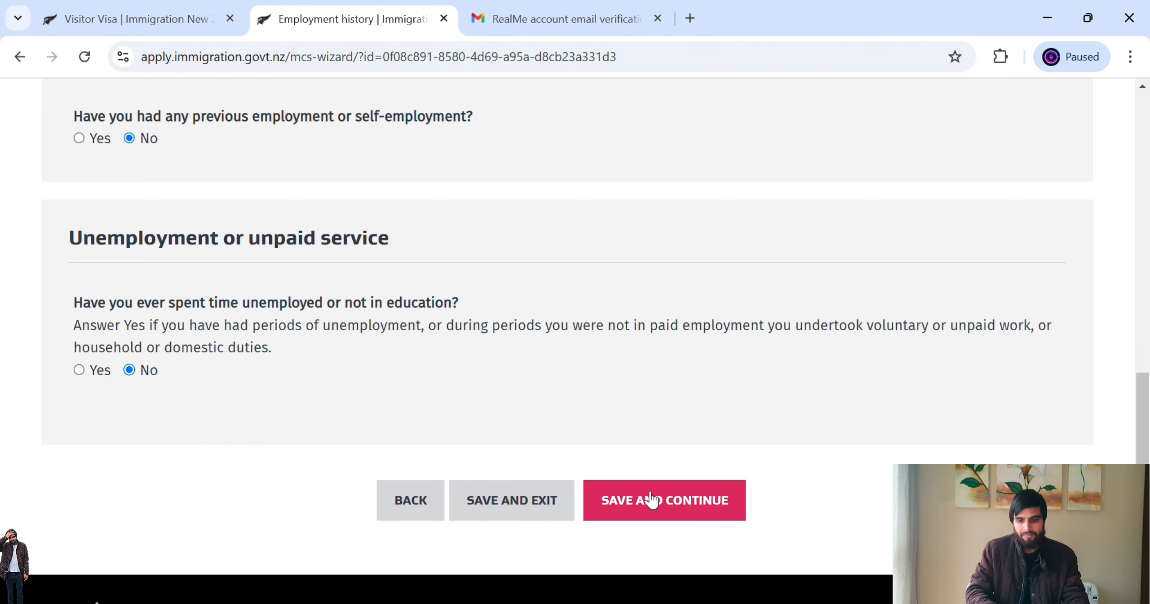
pyautogui.click(651, 499)
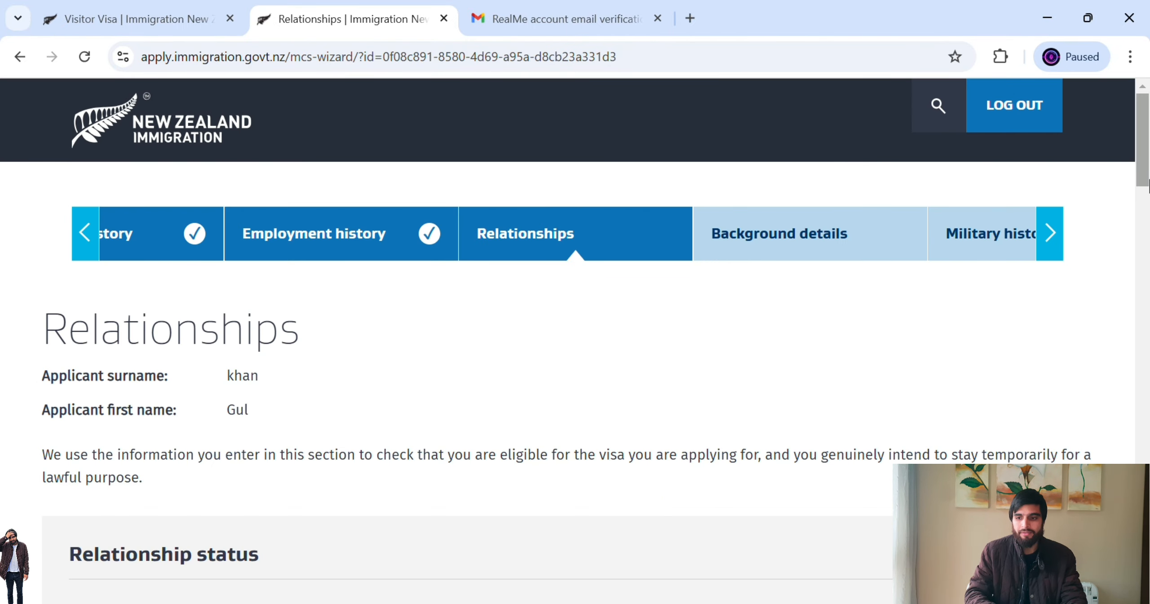
# - Set partnership status to Single and answer No to former partners and other children
pyautogui.moveTo(1145, 188); pyautogui.dragTo(1146, 247)
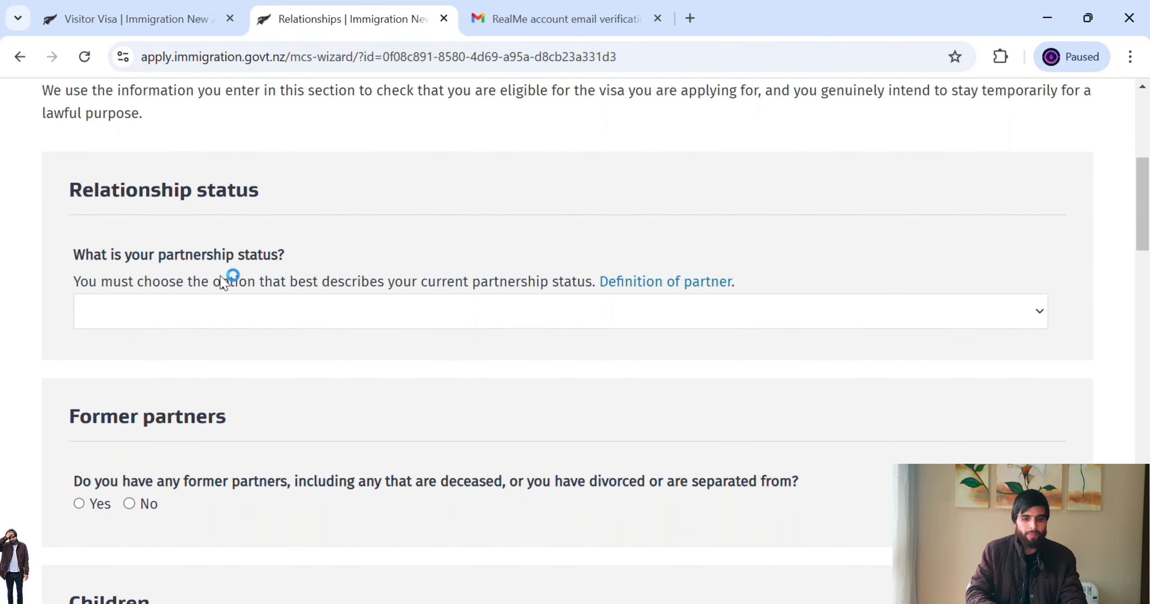
pyautogui.click(454, 321)
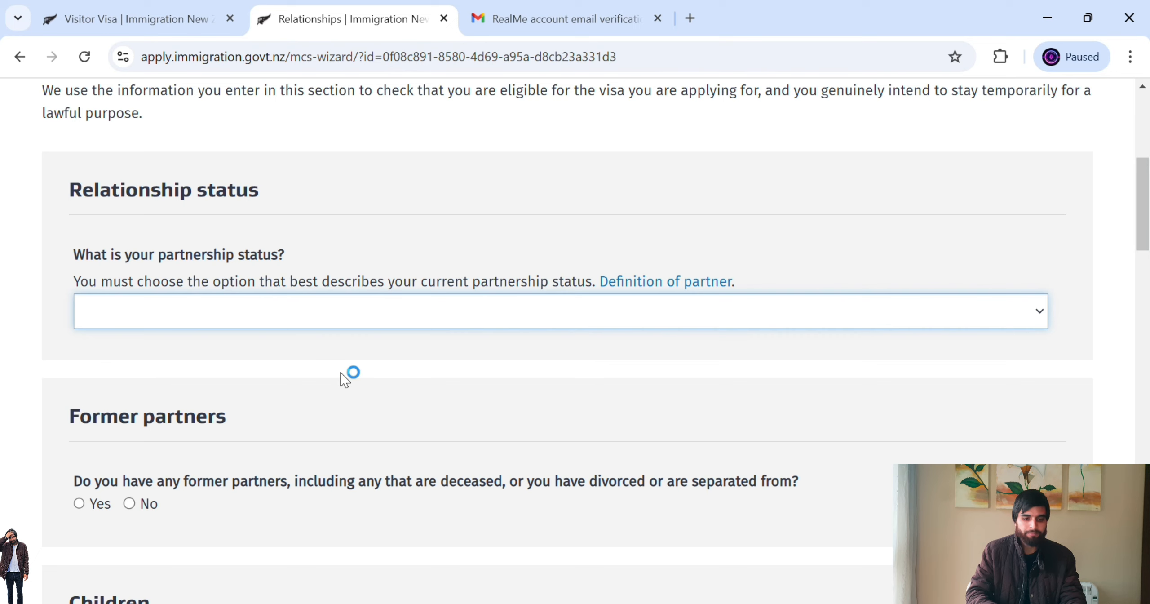
pyautogui.click(320, 373)
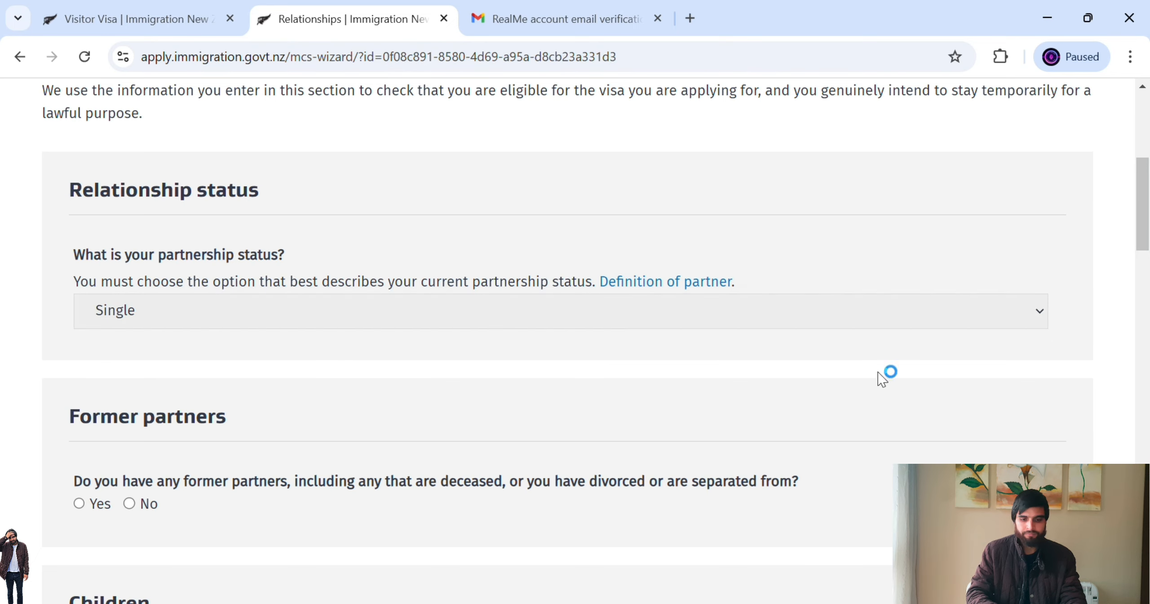
pyautogui.moveTo(1147, 240); pyautogui.dragTo(1149, 286)
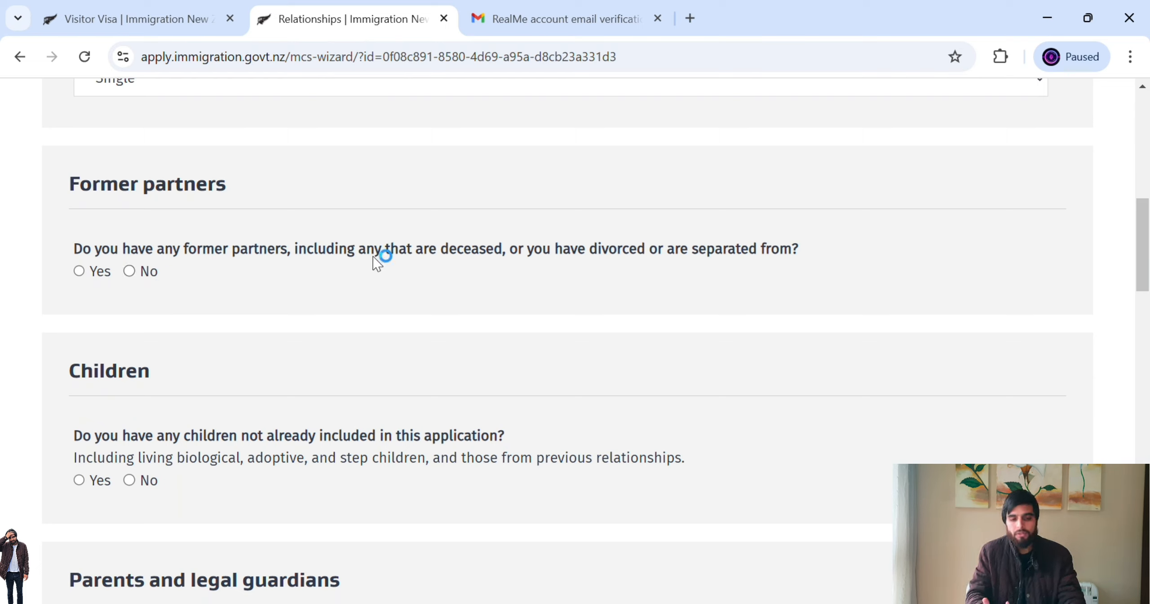
pyautogui.click(141, 275)
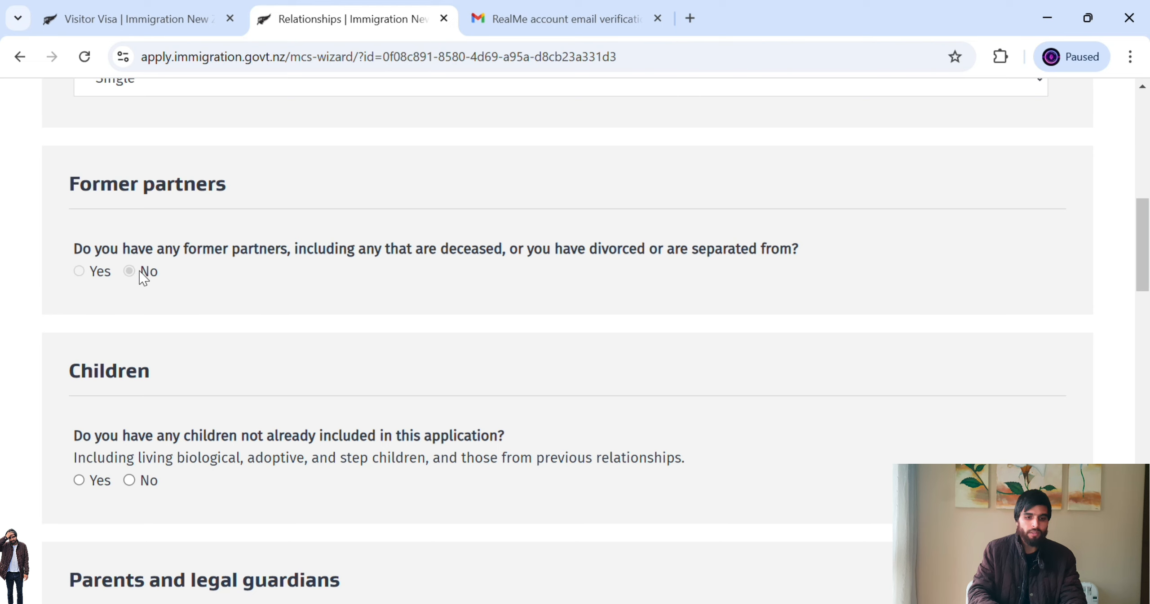
pyautogui.scroll(-3, 479, 274)
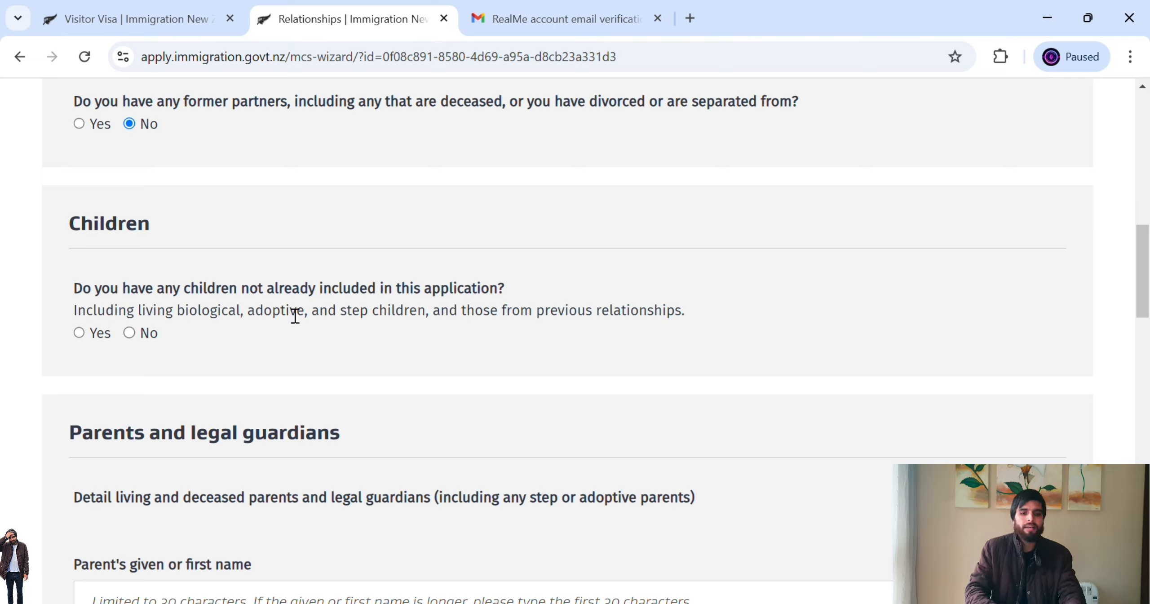
pyautogui.click(129, 332)
pyautogui.scroll(-4, 1141, 297)
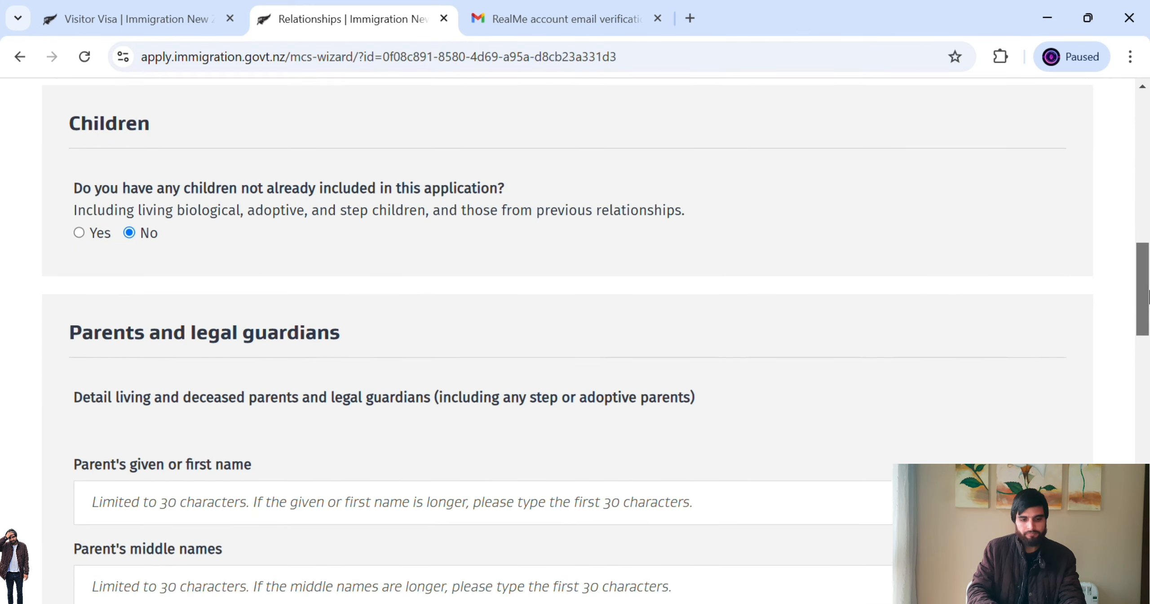
pyautogui.scroll(-2, 1148, 310)
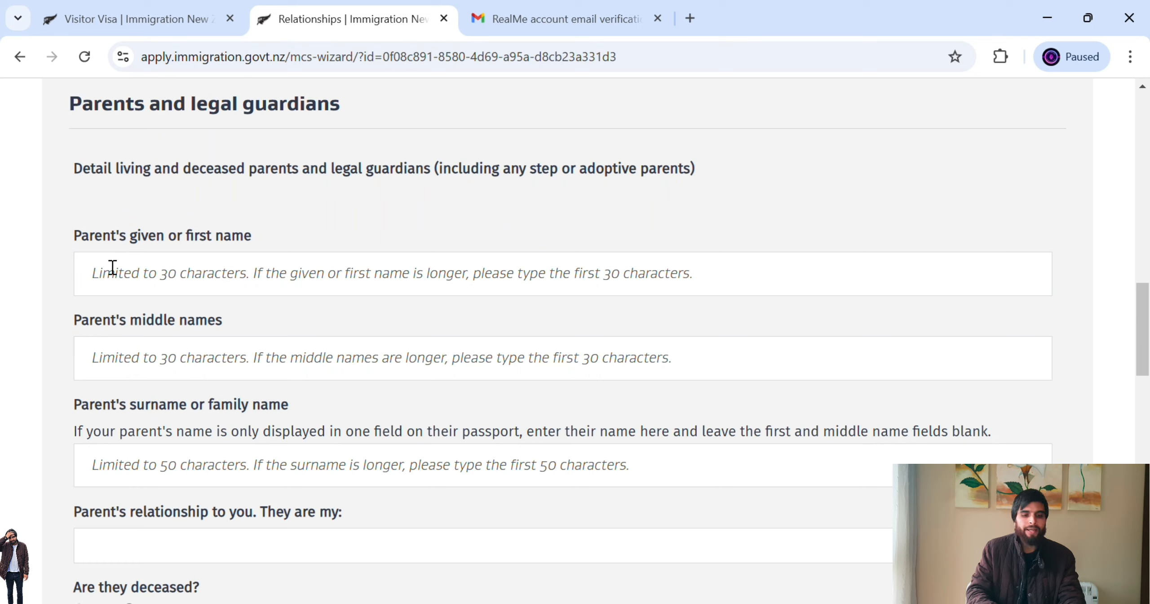
# - Enter the first parent's given name and surname, with Father as the relationship
pyautogui.click(228, 281)
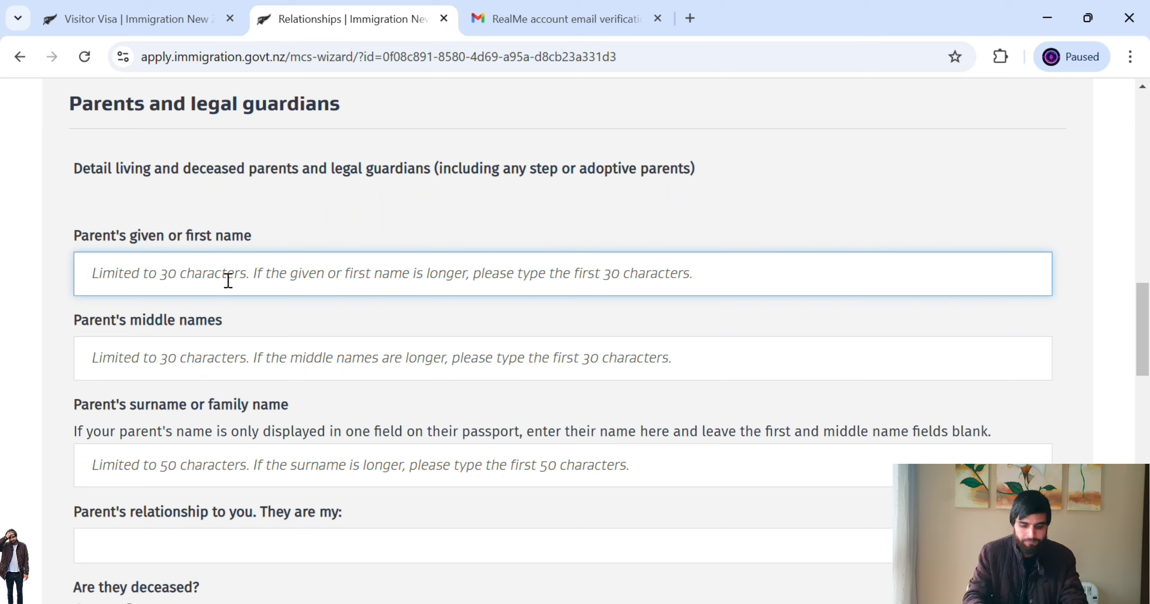
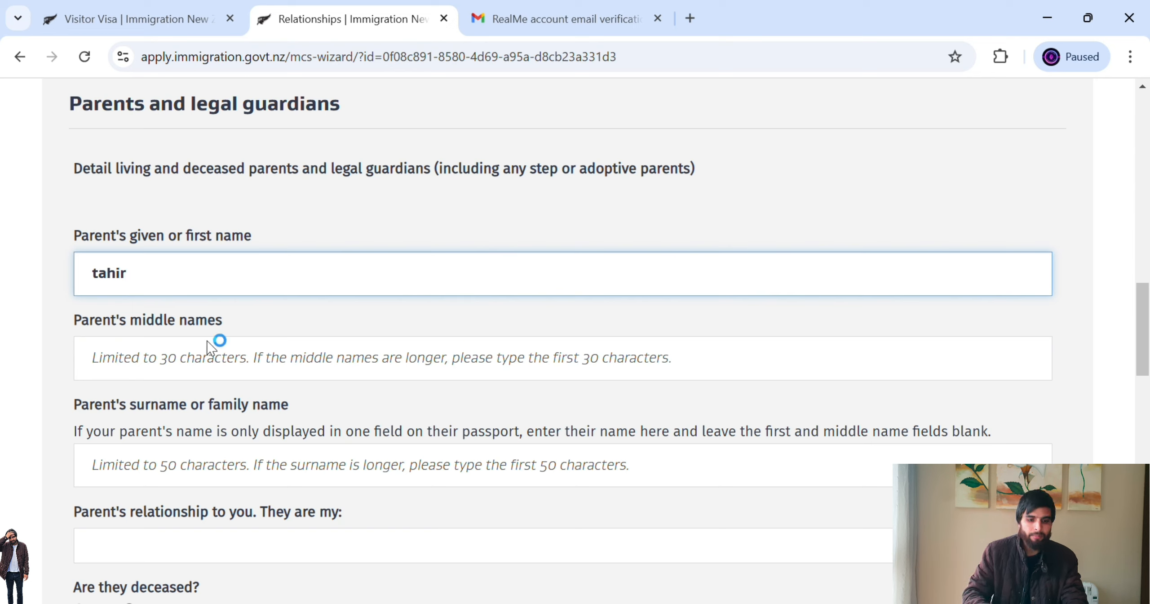
pyautogui.click(230, 476)
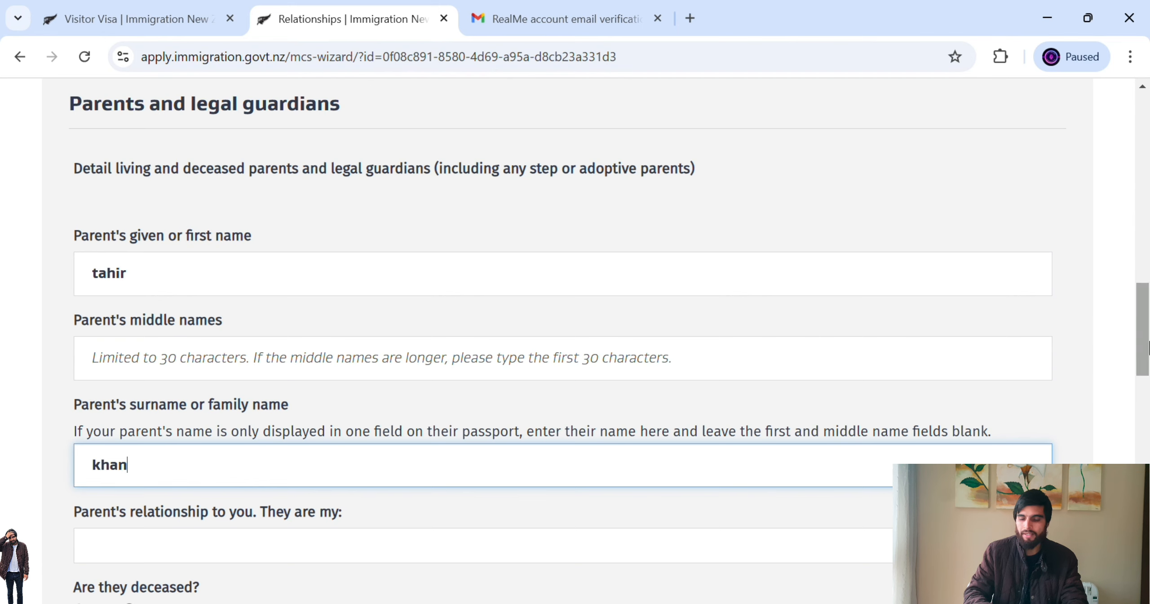
pyautogui.scroll(-5, 1145, 398)
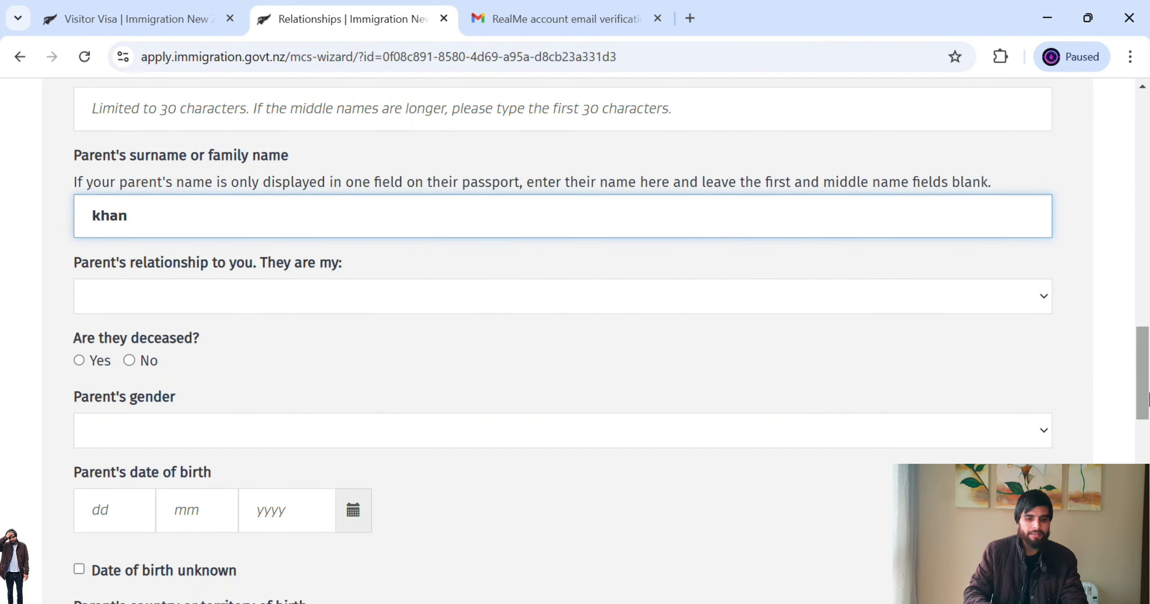
pyautogui.click(319, 294)
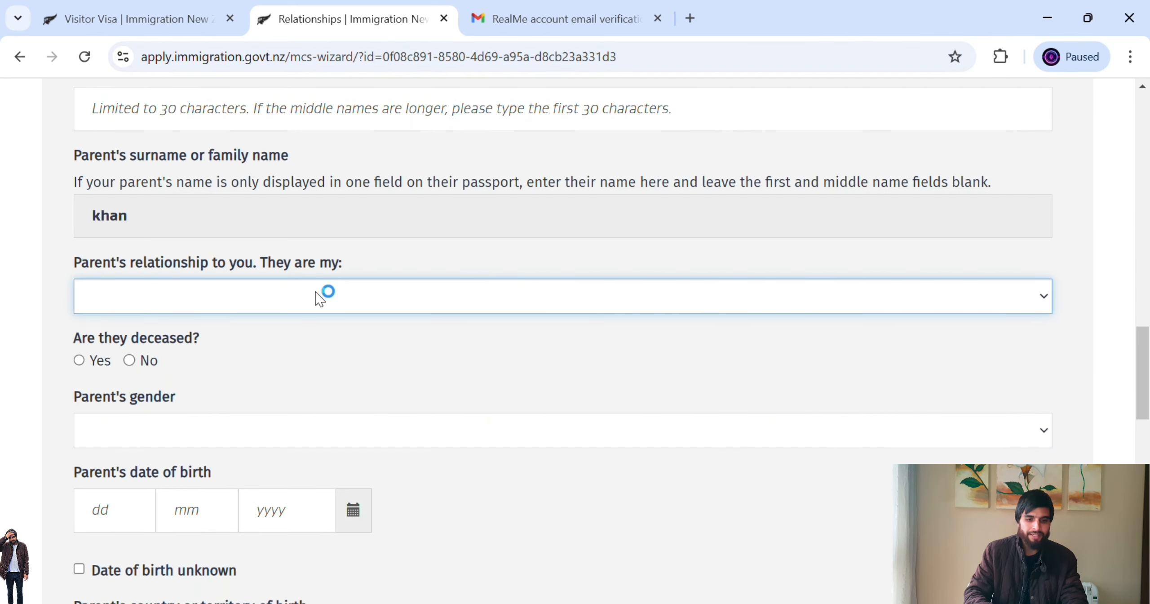
pyautogui.click(241, 345)
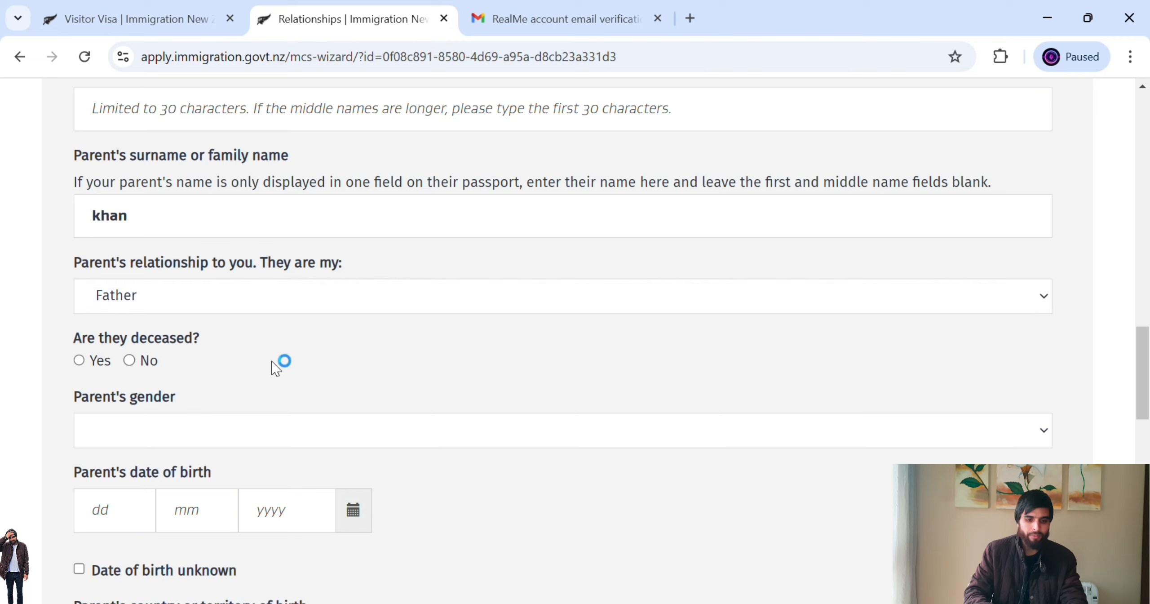
# - Mark the father as not deceased and Male, with date of birth unknown
pyautogui.click(130, 361)
pyautogui.click(331, 439)
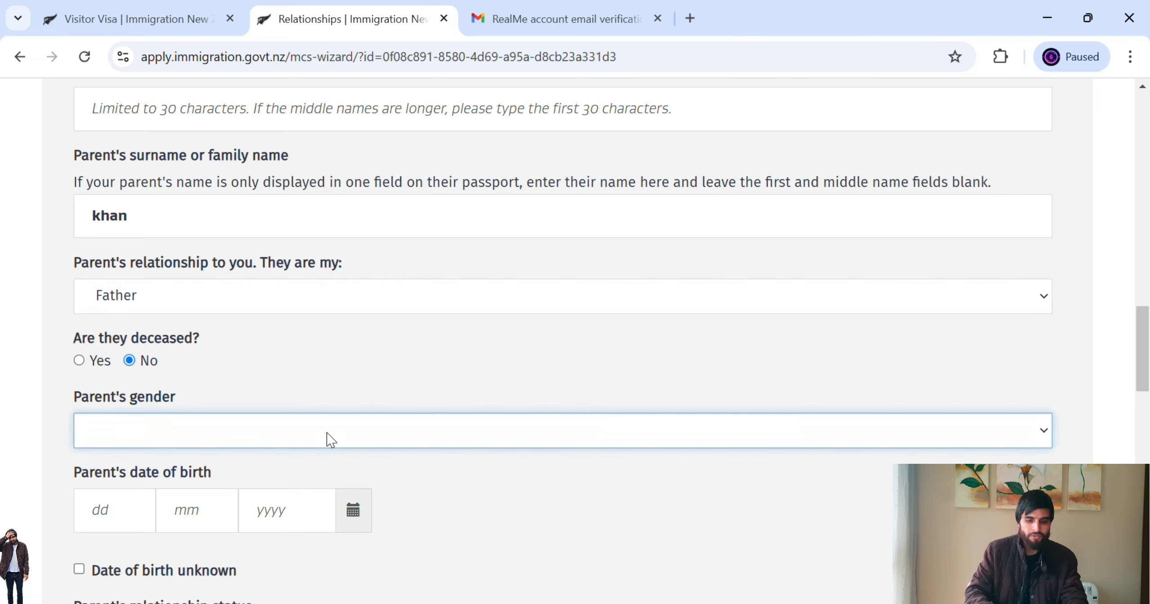
pyautogui.click(301, 488)
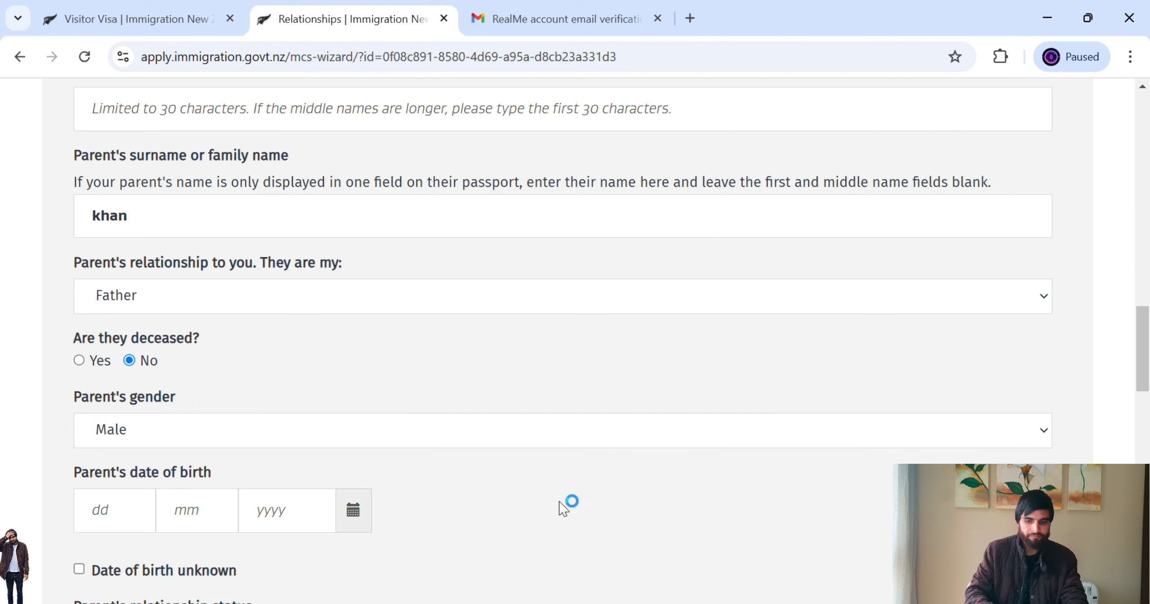
pyautogui.moveTo(1144, 352); pyautogui.dragTo(1147, 395)
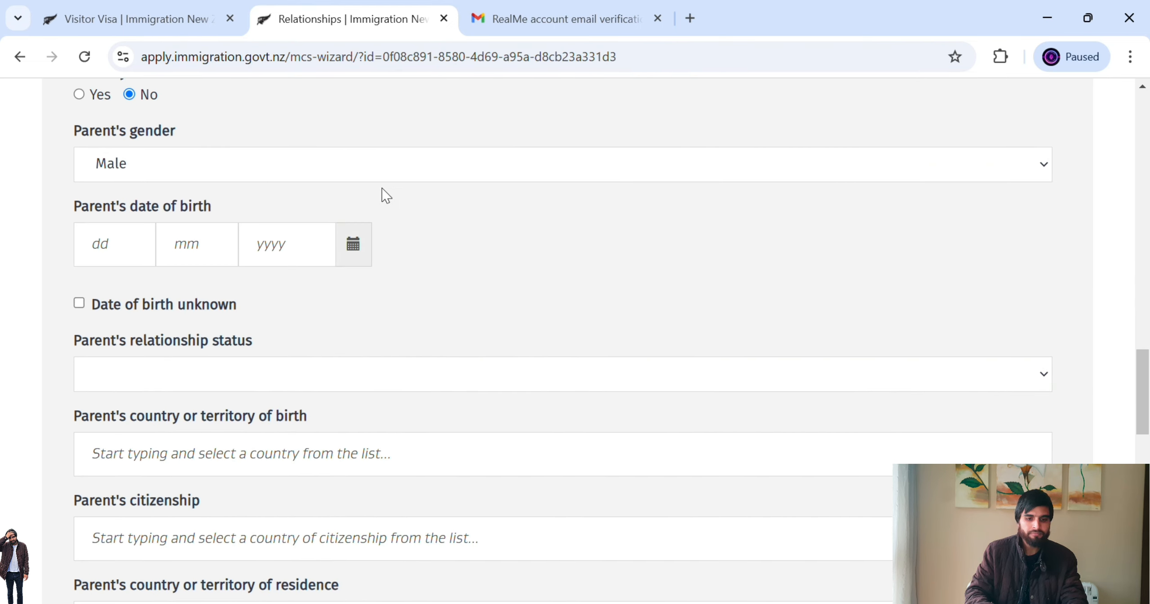
pyautogui.click(127, 252)
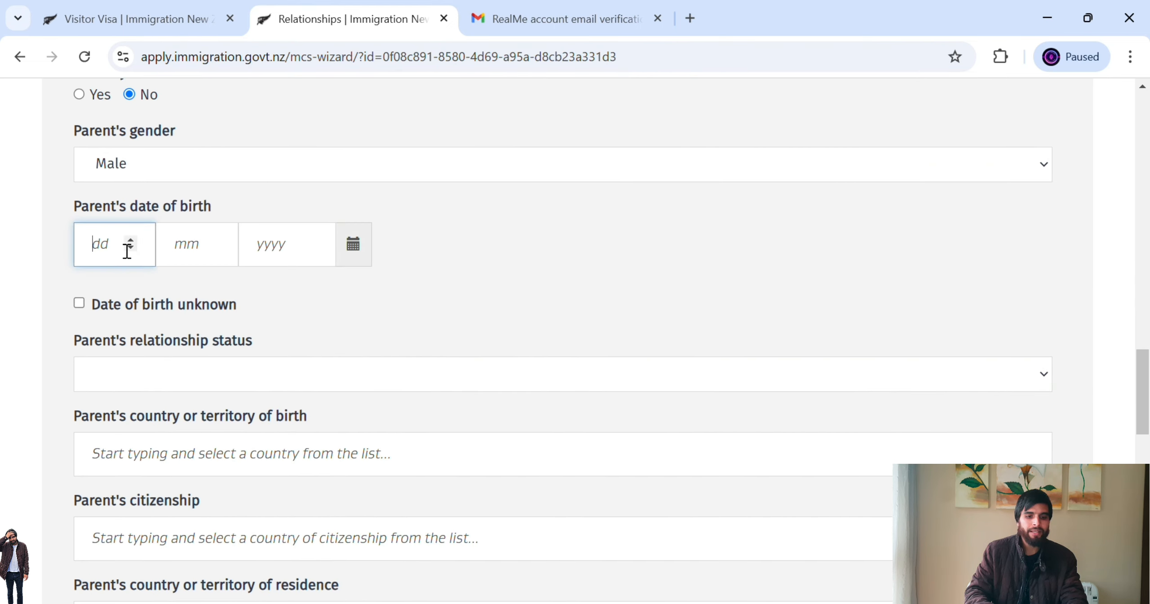
pyautogui.click(86, 307)
pyautogui.click(170, 309)
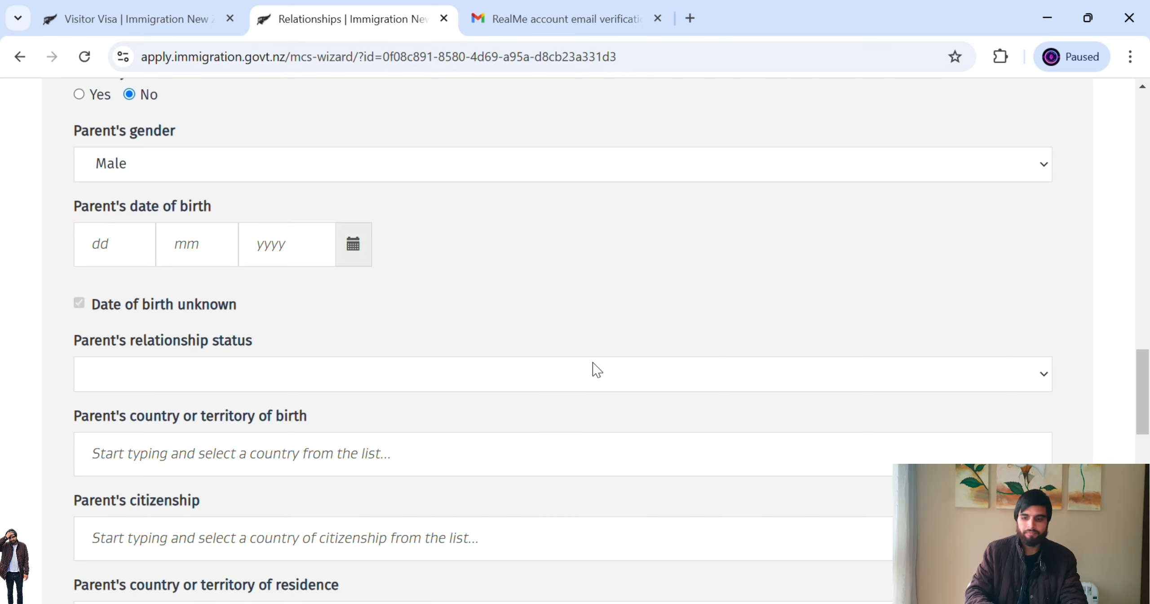
pyautogui.moveTo(1144, 398); pyautogui.dragTo(1147, 431)
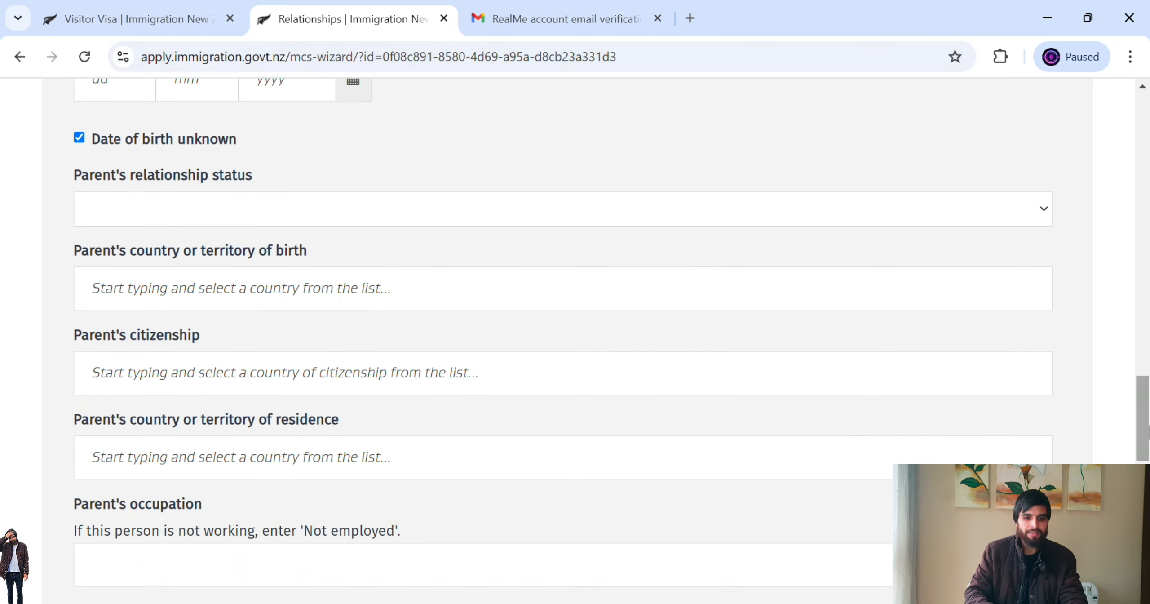
# - Set the father's status to Married / in civil union and country of birth to Pakistan
pyautogui.click(411, 219)
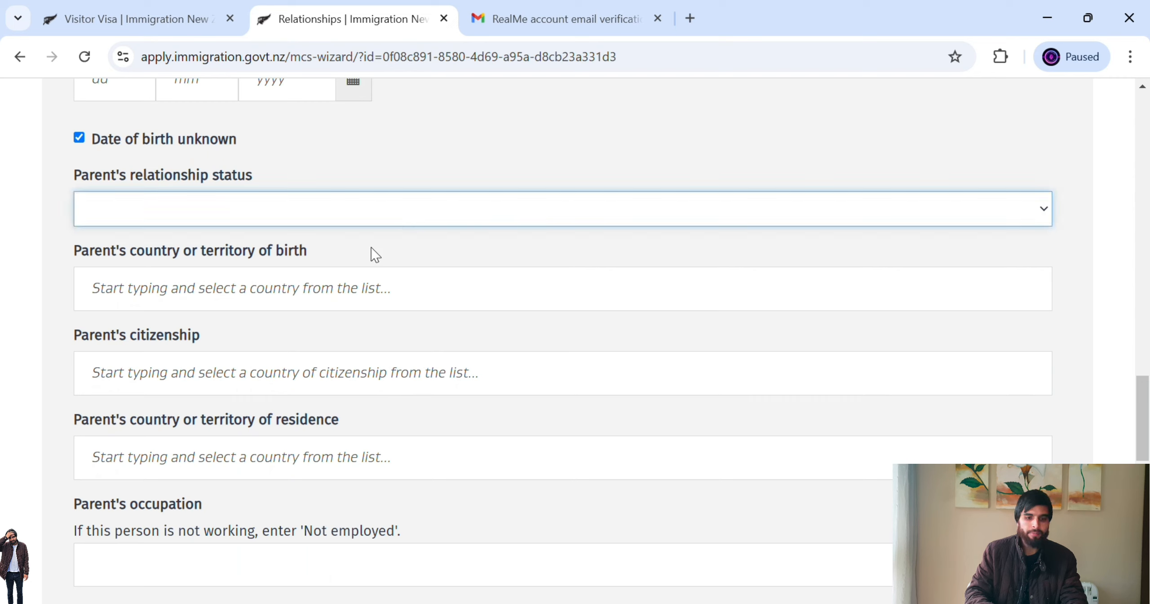
pyautogui.click(298, 285)
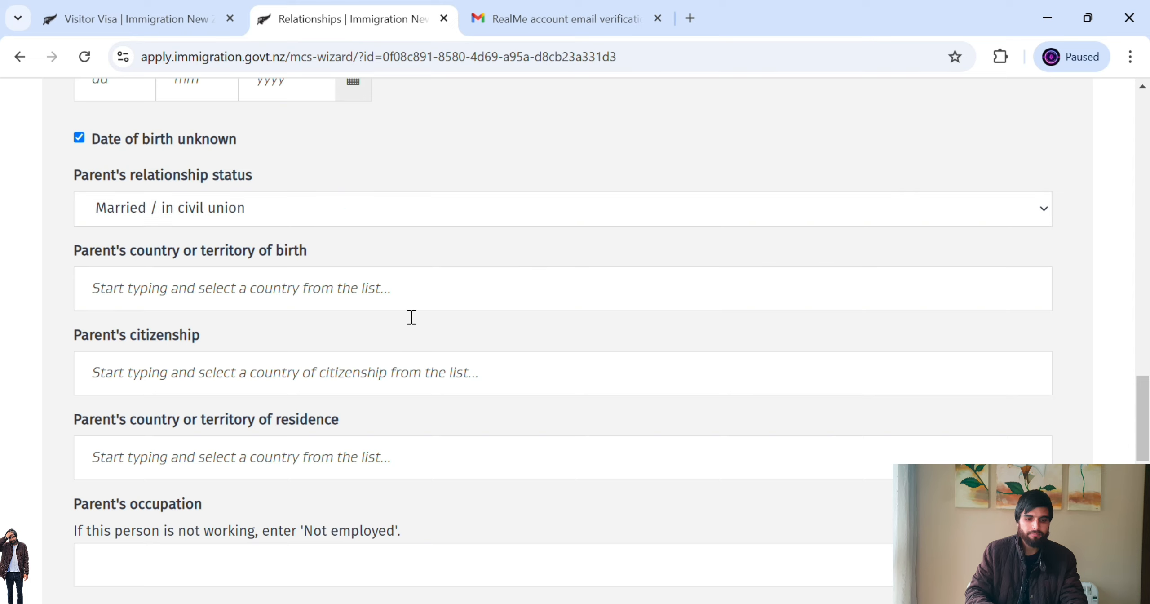
pyautogui.click(506, 309)
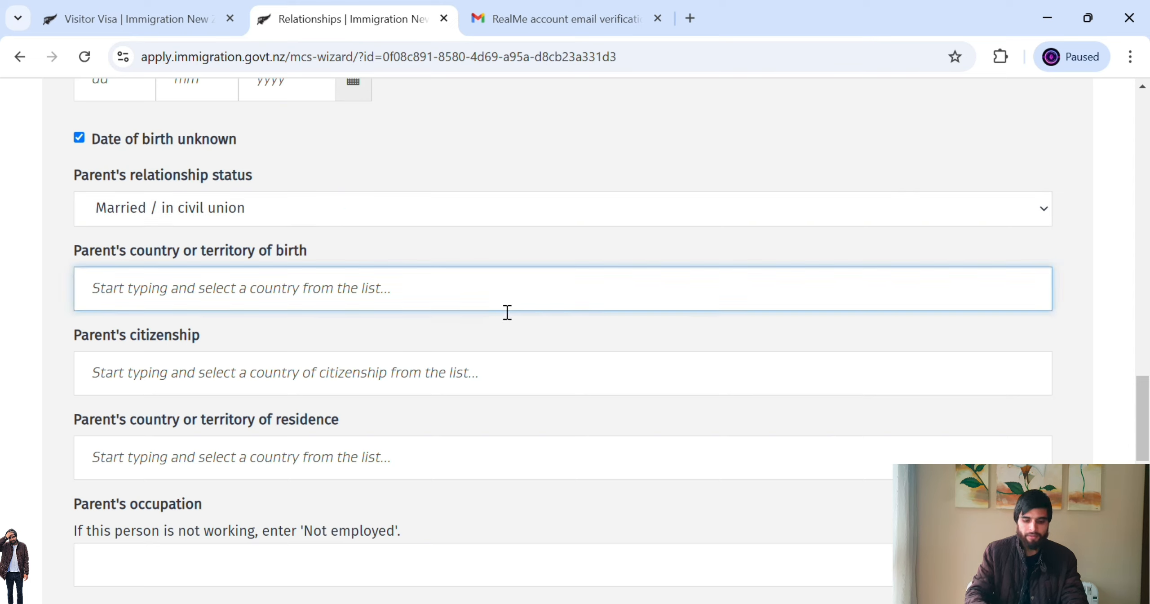
pyautogui.write('pak')
pyautogui.write('i')
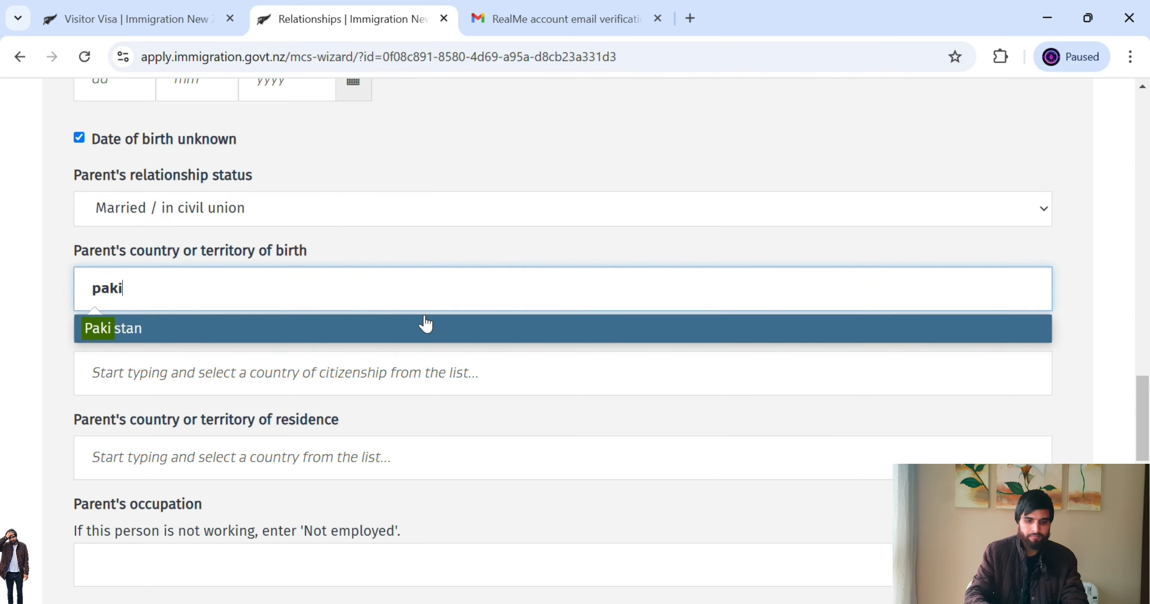
pyautogui.click(421, 324)
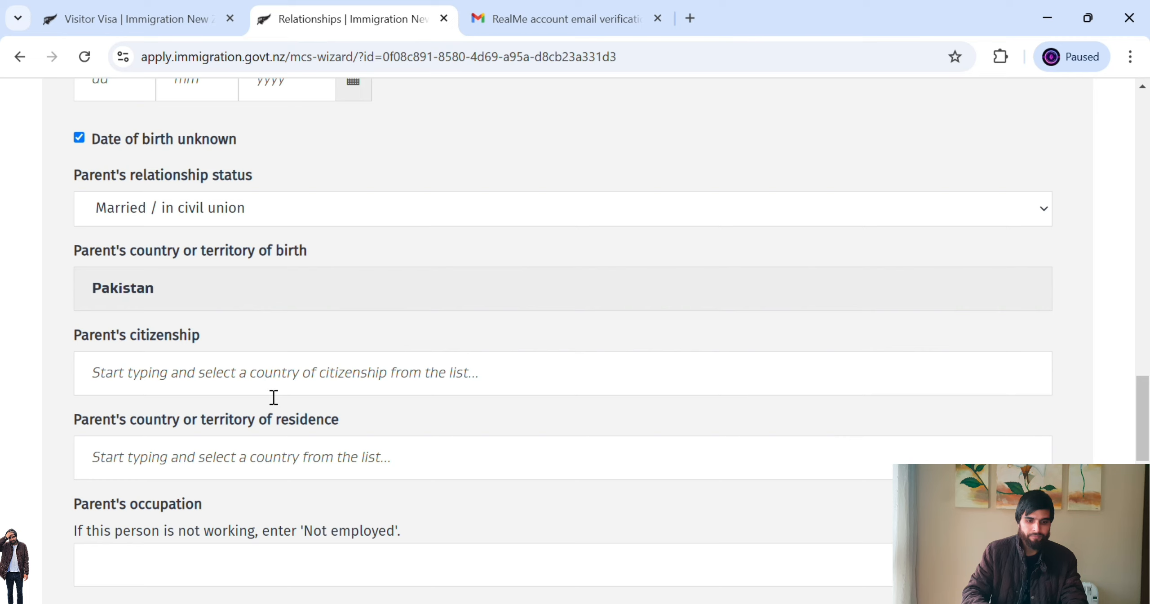
# - Set the father's citizenship and residence to Pakistan, occupation 'not employed', then add another parent
pyautogui.click(296, 384)
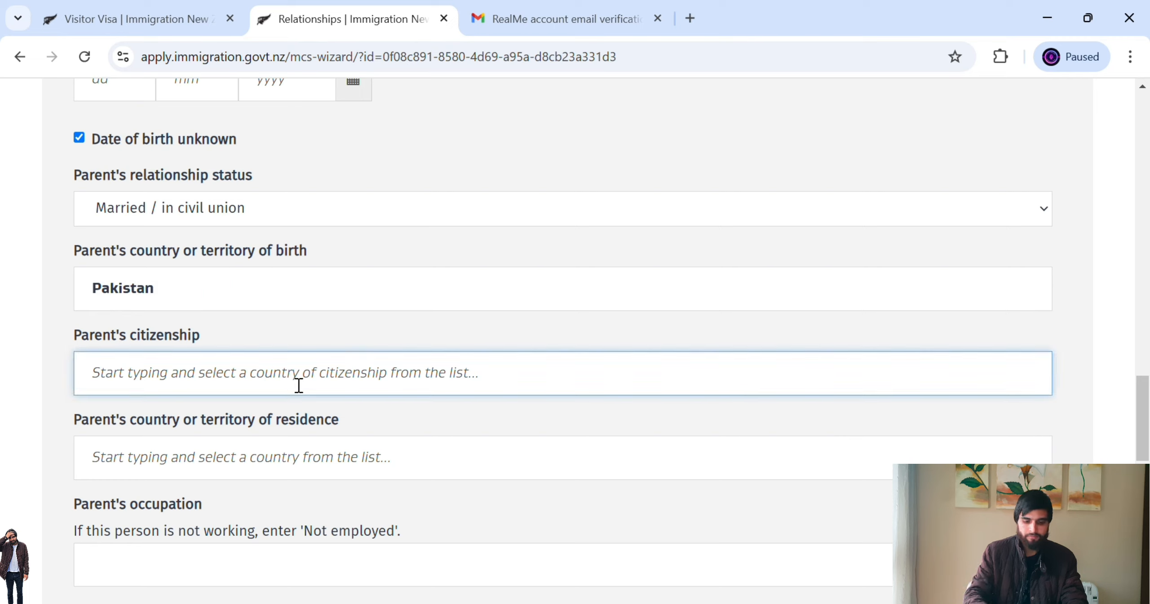
pyautogui.write('pakista')
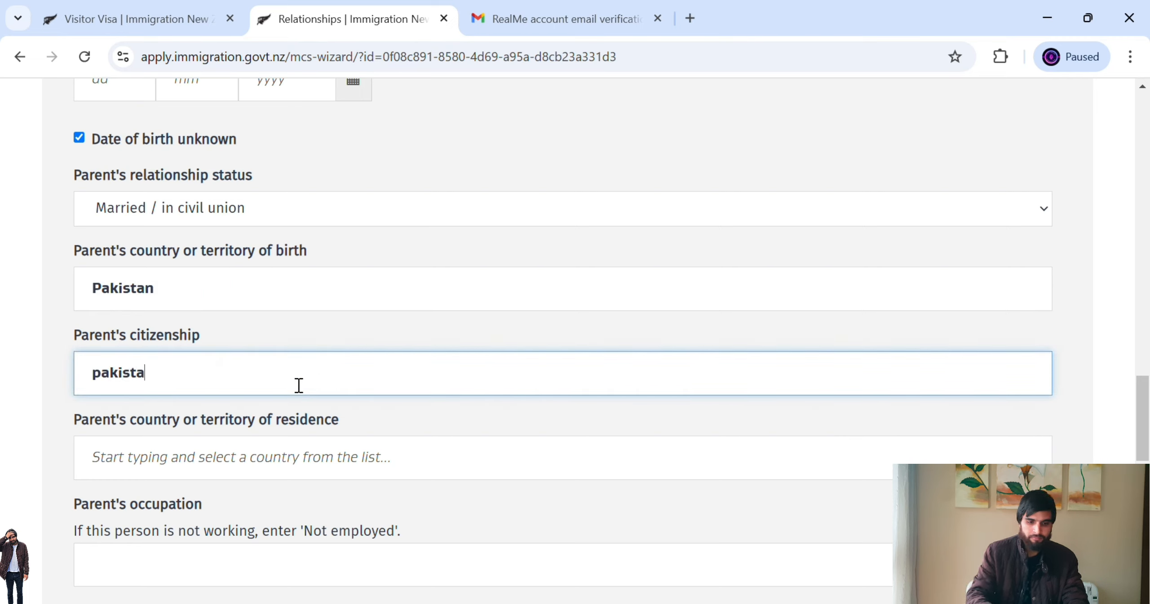
pyautogui.write('n')
pyautogui.moveTo(1143, 409); pyautogui.dragTo(1147, 437)
pyautogui.click(572, 237)
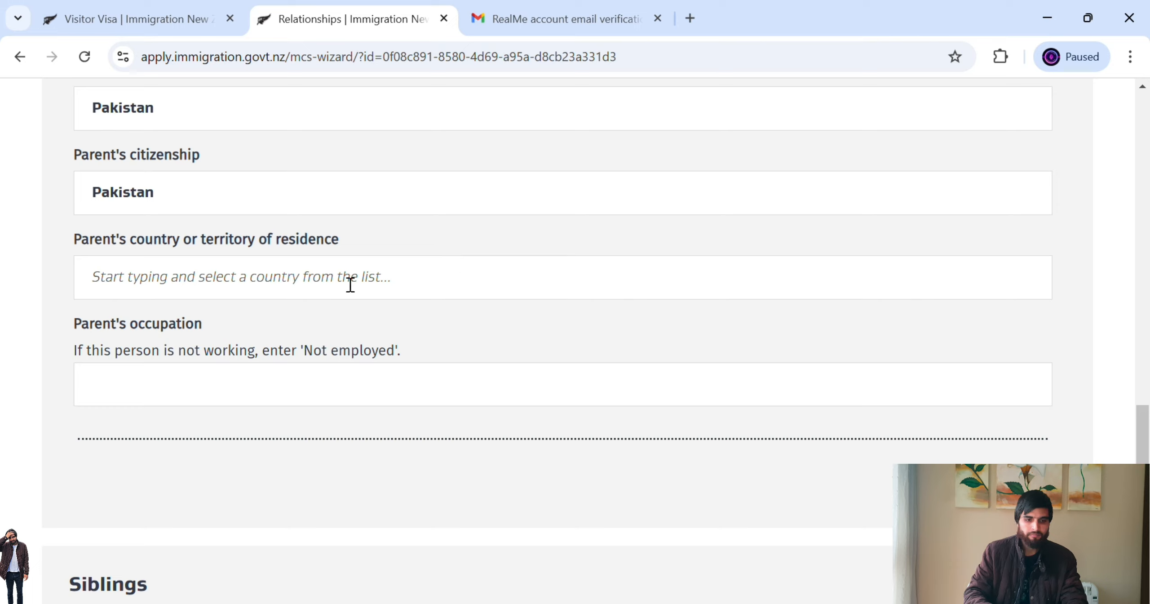
pyautogui.click(282, 288)
pyautogui.write('pakis')
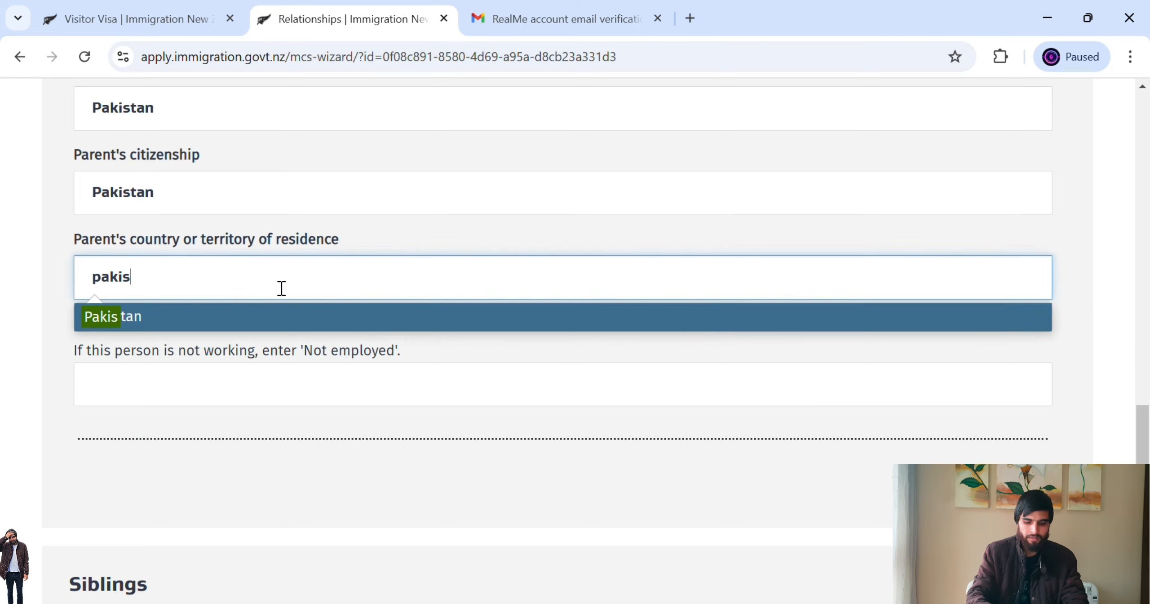
pyautogui.write('tan')
pyautogui.click(257, 319)
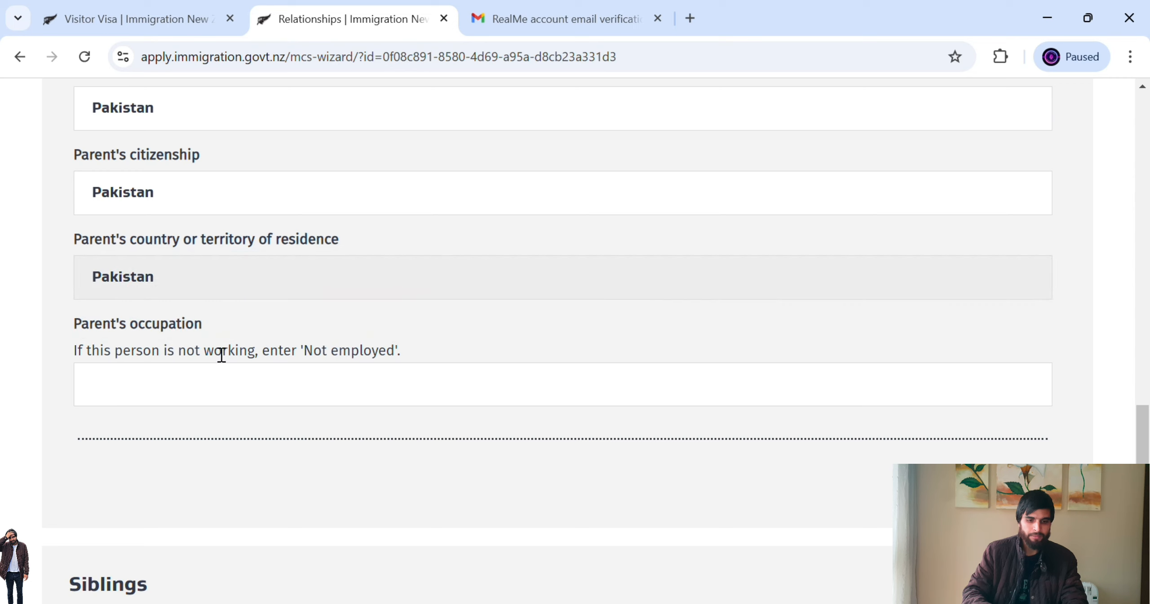
pyautogui.click(286, 393)
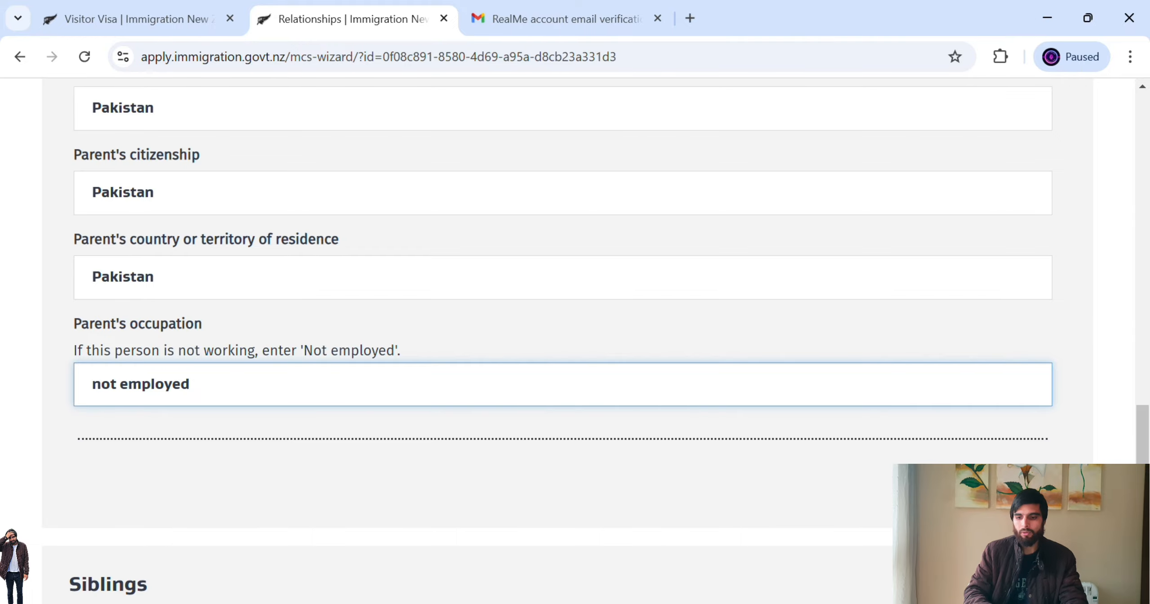
pyautogui.click(1004, 487)
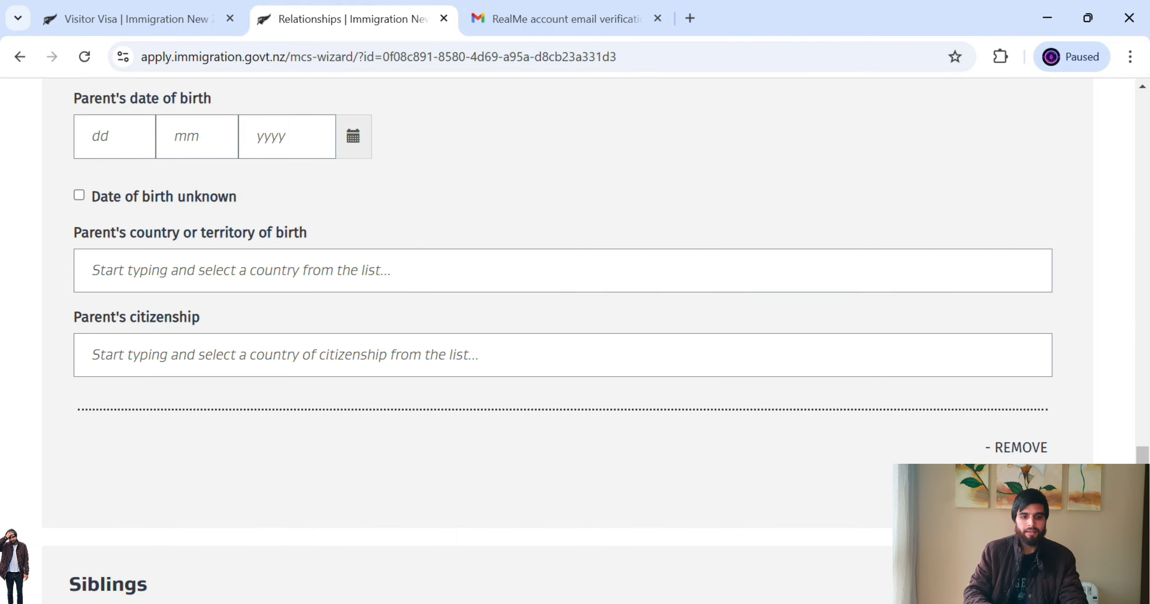
# - Enter the second parent's given name and surname, with Mother as the relationship
pyautogui.moveTo(1148, 461); pyautogui.dragTo(1148, 397)
pyautogui.click(724, 224)
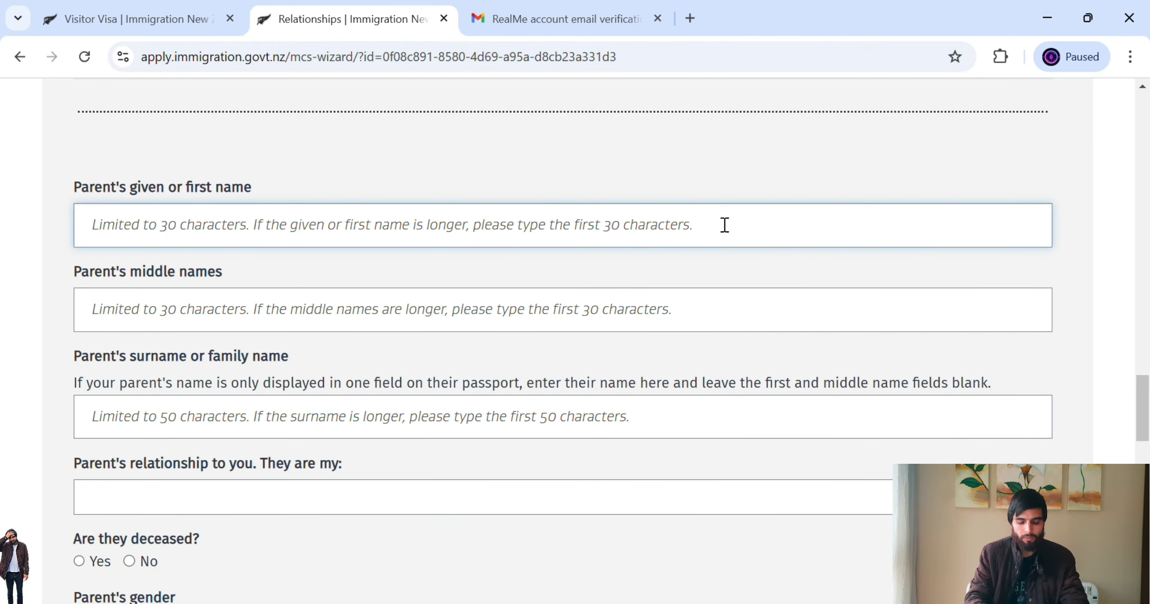
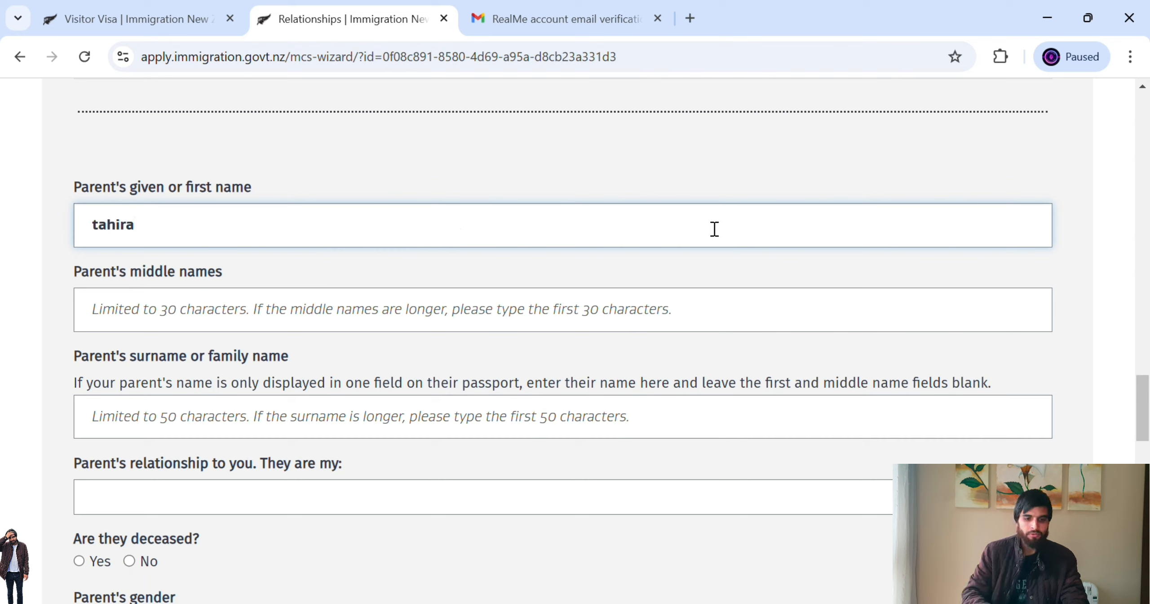
pyautogui.click(406, 417)
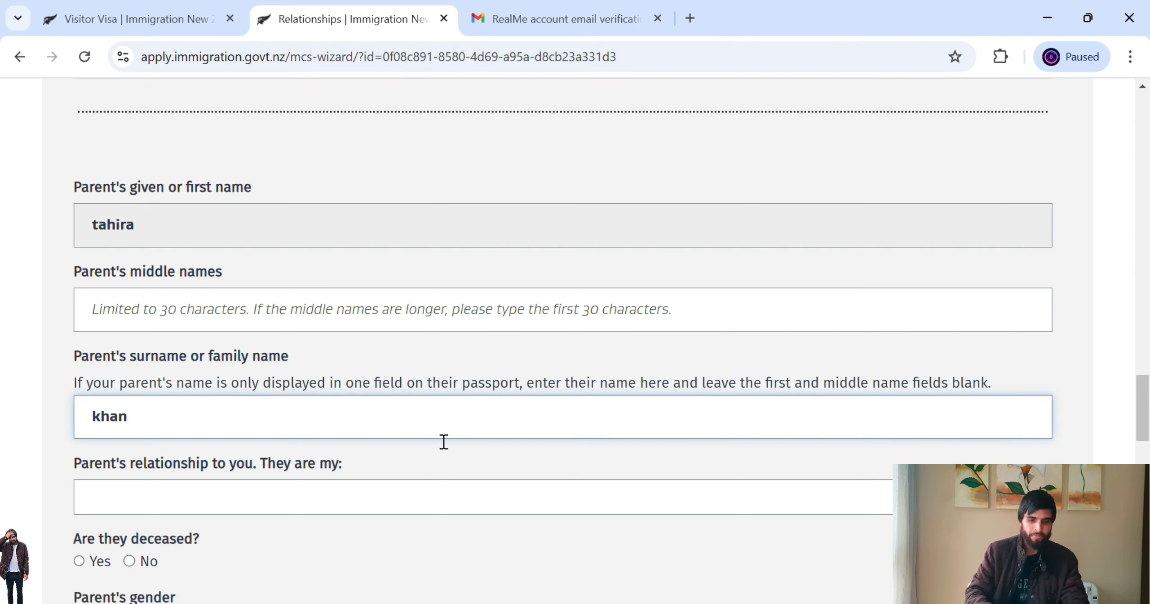
pyautogui.click(417, 497)
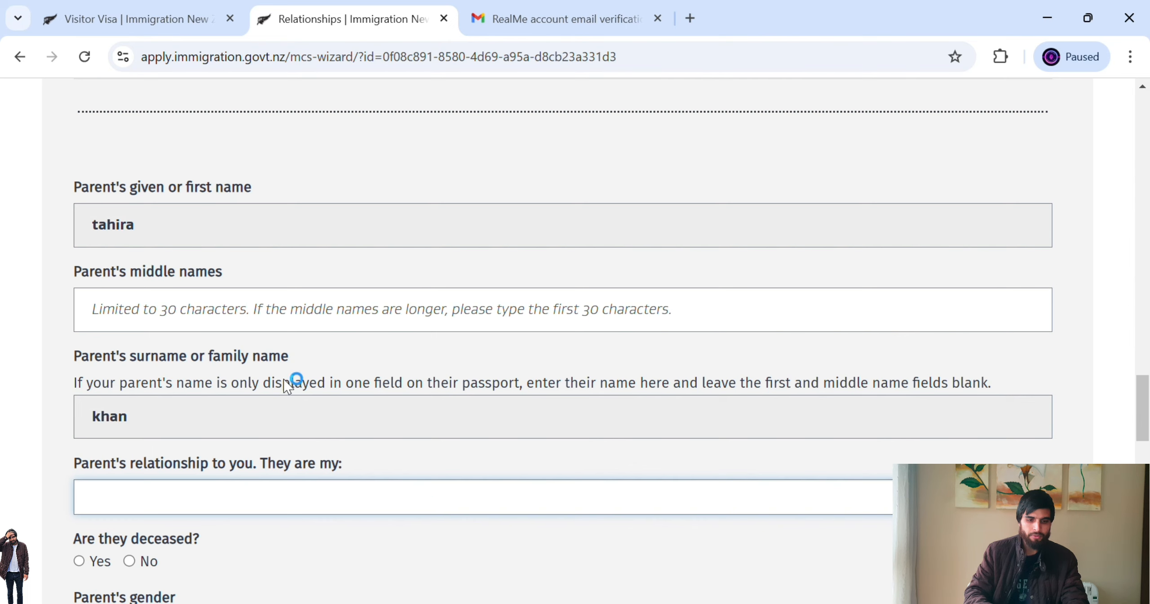
pyautogui.click(275, 347)
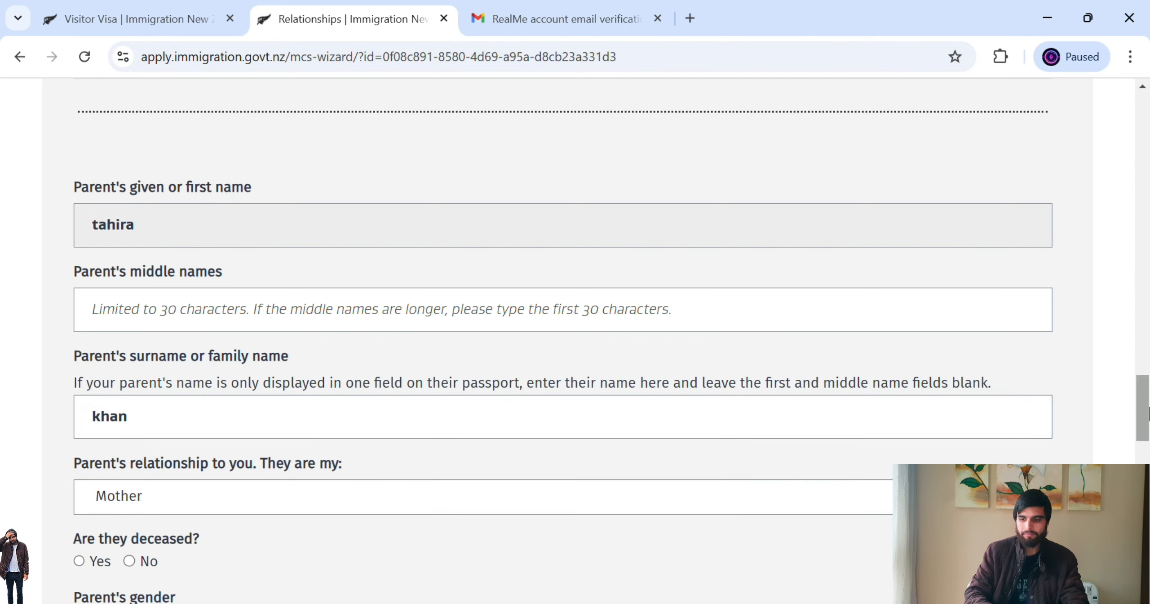
# - Mark the mother as not deceased, with date of birth unknown
pyautogui.moveTo(1149, 411); pyautogui.dragTo(1148, 459)
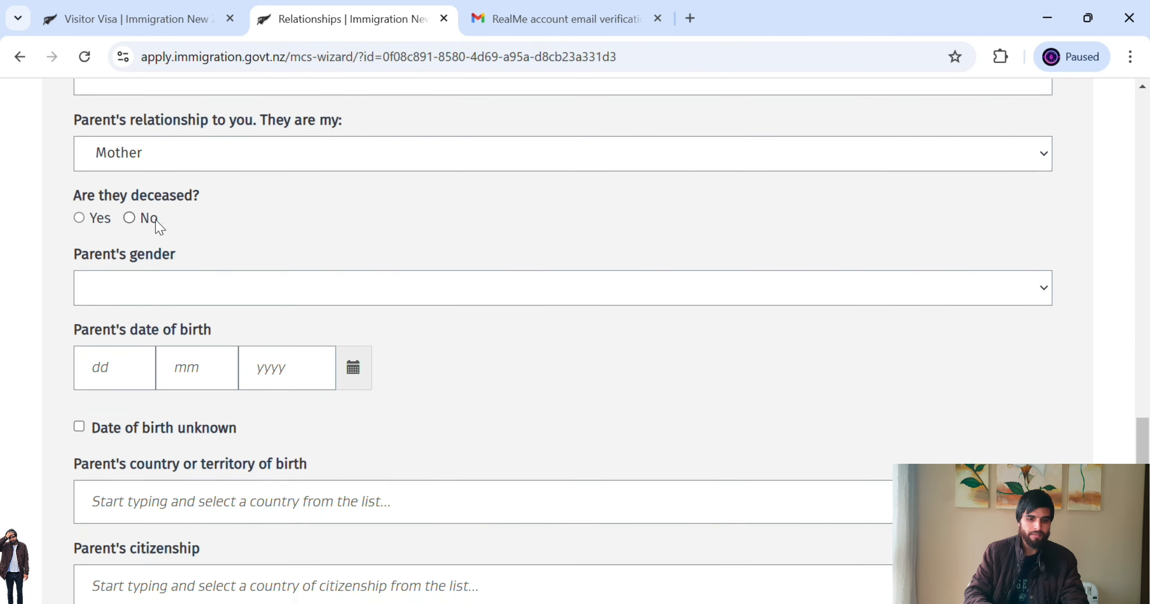
pyautogui.click(129, 227)
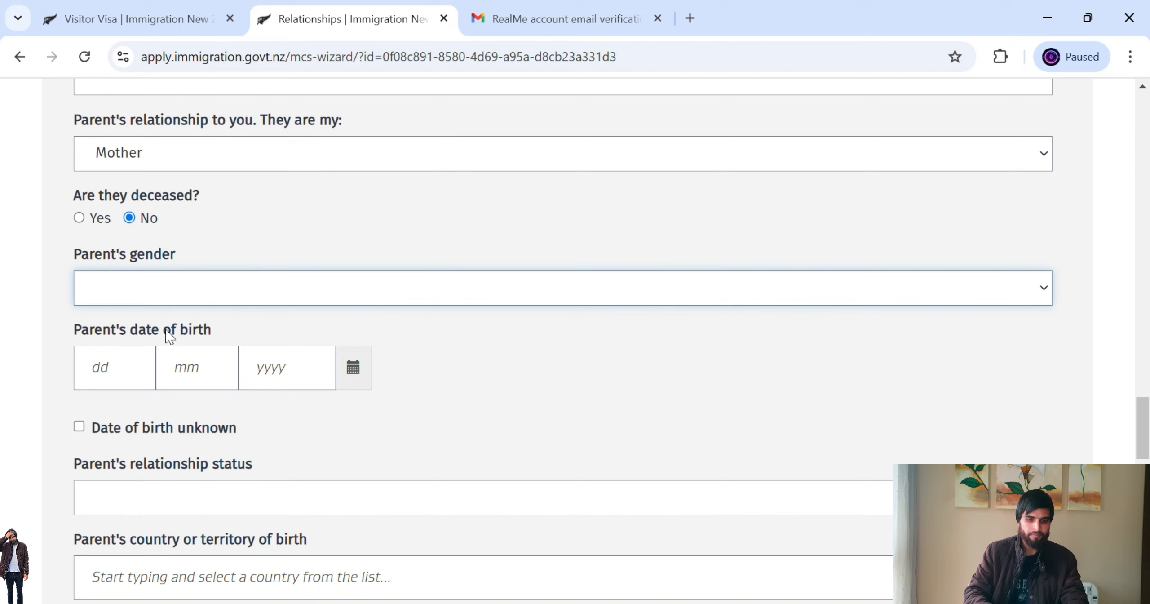
pyautogui.click(116, 429)
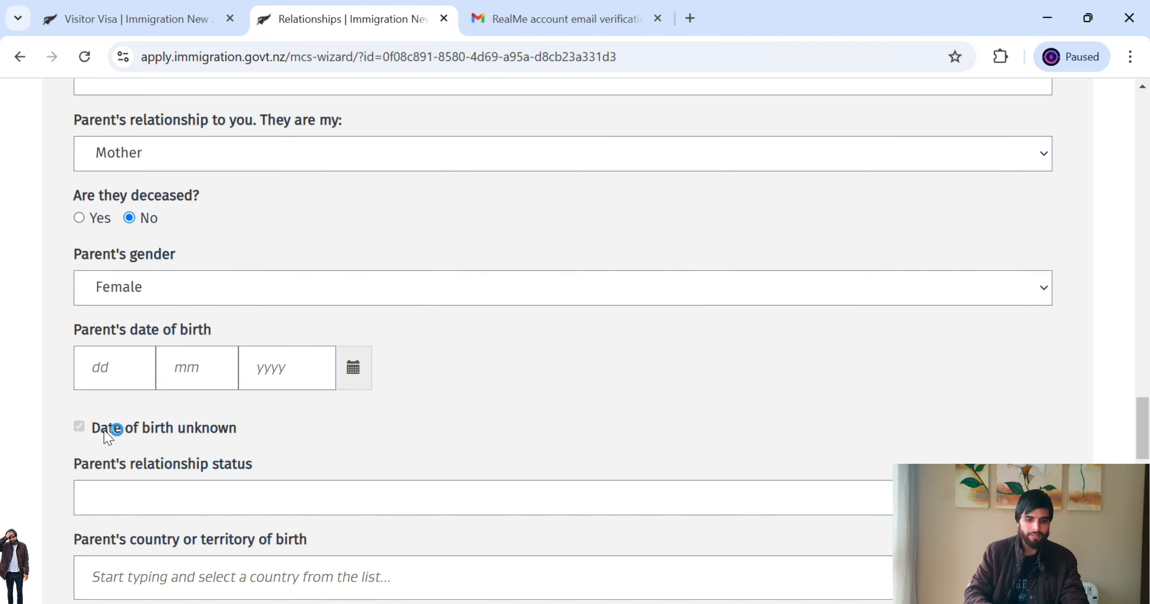
pyautogui.scroll(-5, 739, 472)
# - Set the mother's status to Married / in civil union and country of birth to Pakistan
pyautogui.click(1090, 418)
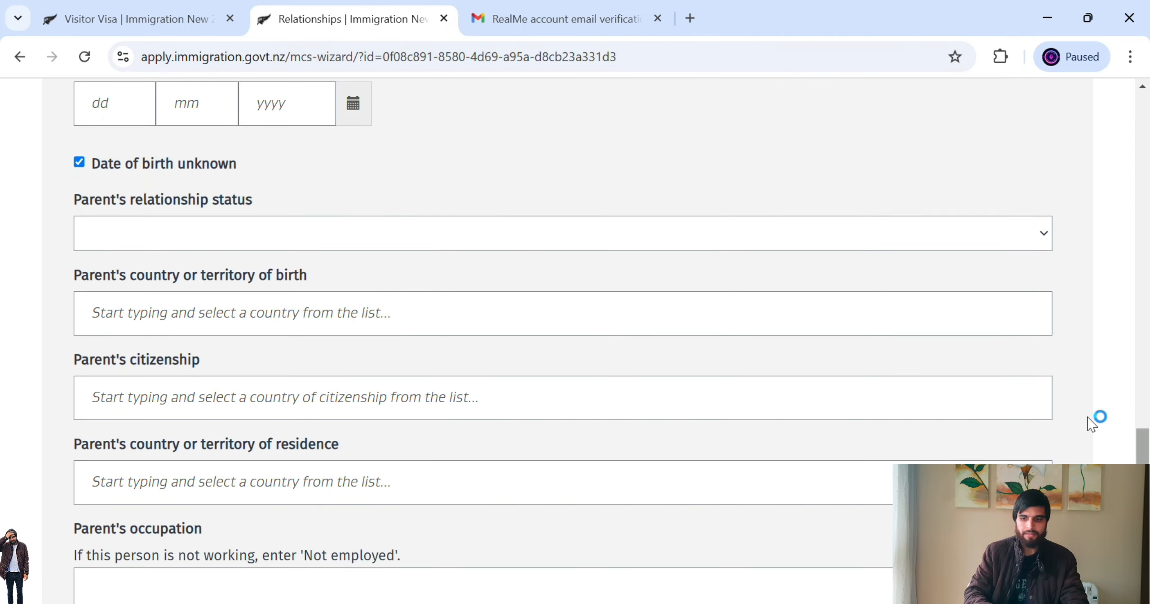
pyautogui.click(950, 238)
pyautogui.click(721, 316)
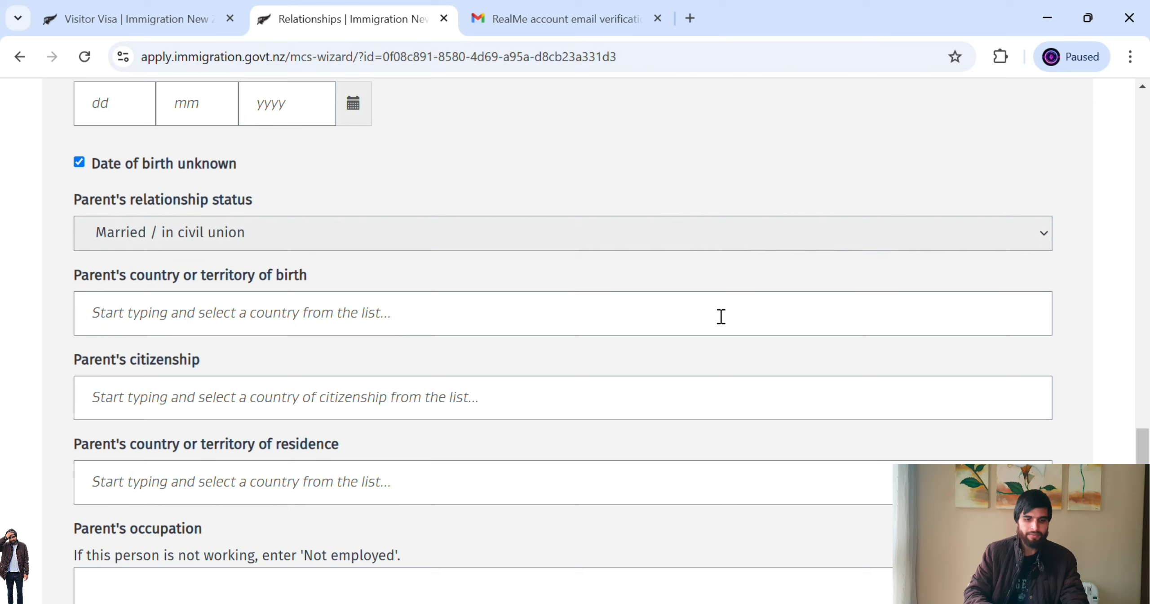
pyautogui.click(585, 343)
pyautogui.write('pakis')
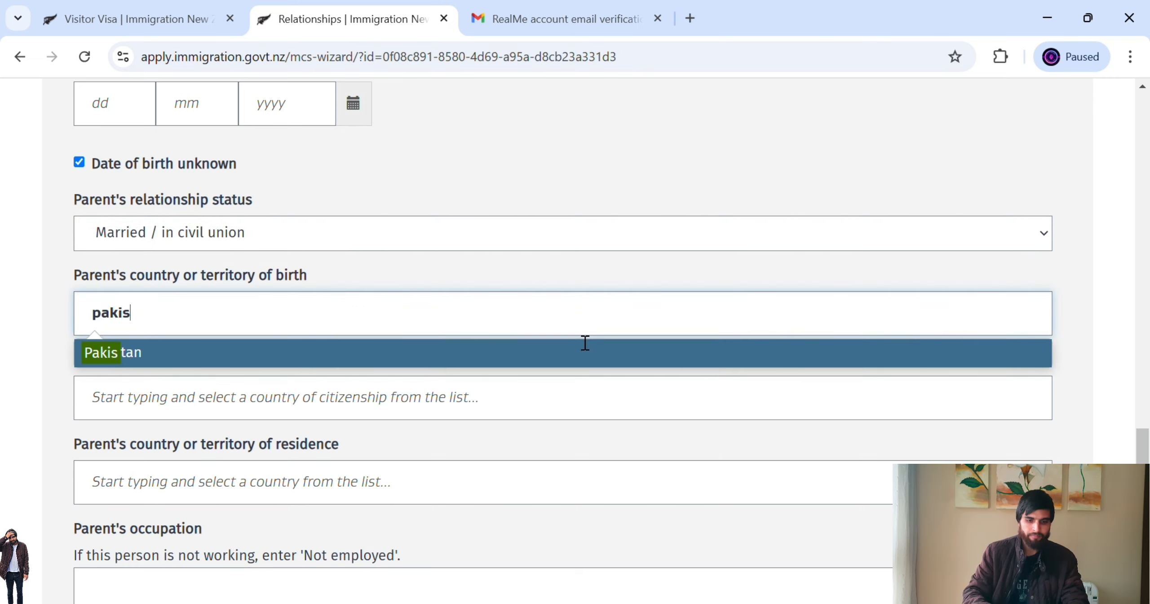
pyautogui.click(523, 350)
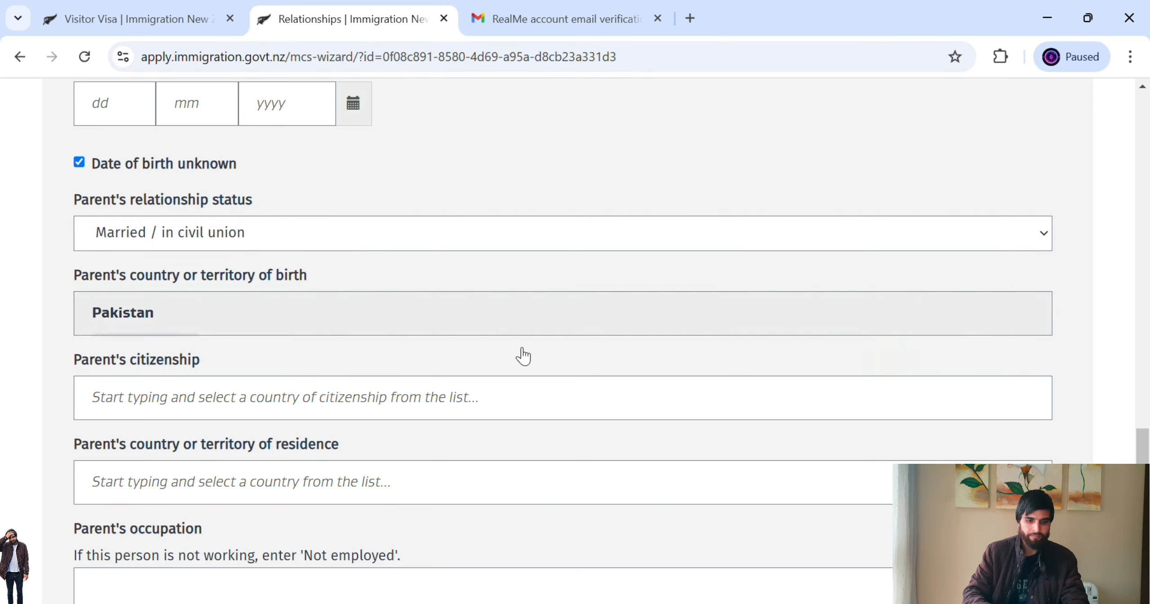
# - Set the mother's citizenship and country of residence to Pakistan
pyautogui.click(583, 406)
pyautogui.write('pakis')
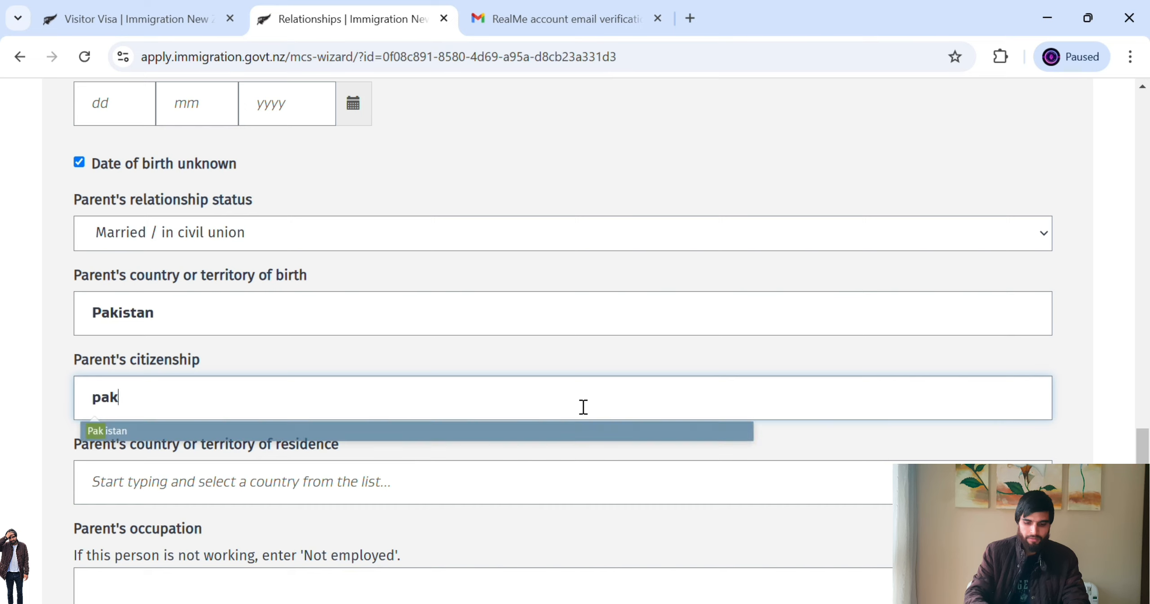
pyautogui.click(552, 442)
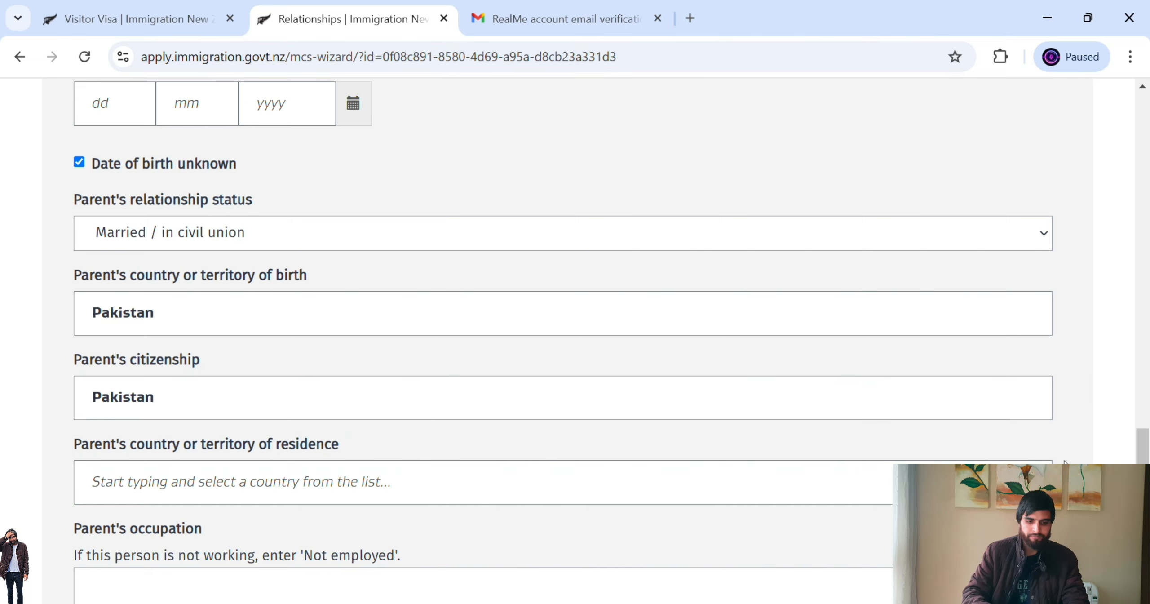
pyautogui.scroll(-3, 552, 443)
pyautogui.moveTo(1143, 472); pyautogui.dragTo(1142, 472)
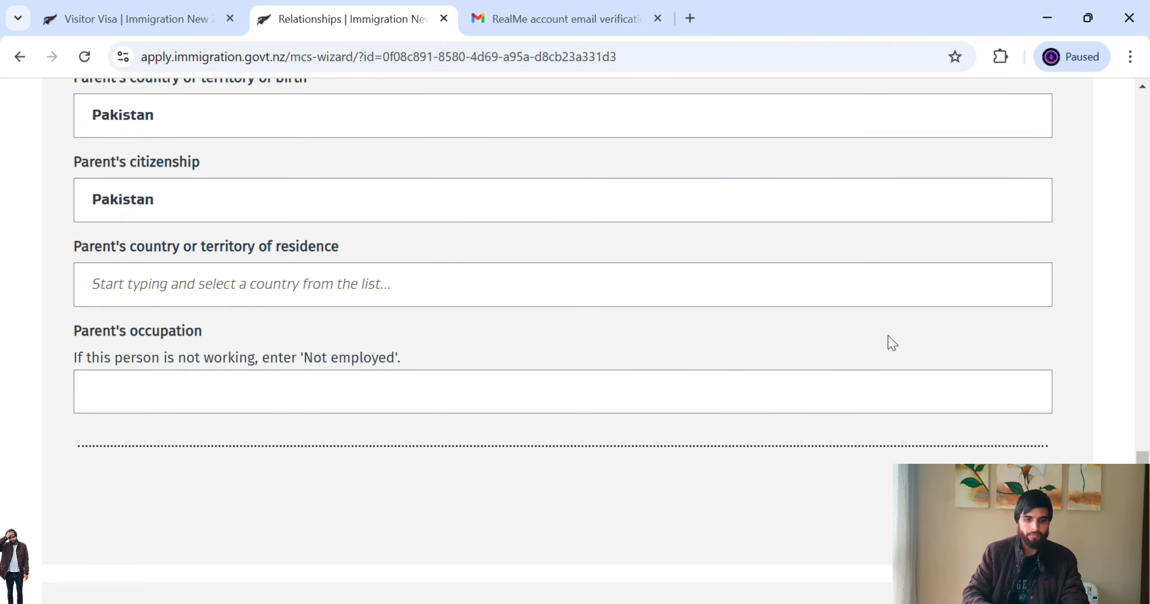
pyautogui.click(713, 293)
pyautogui.write('pak')
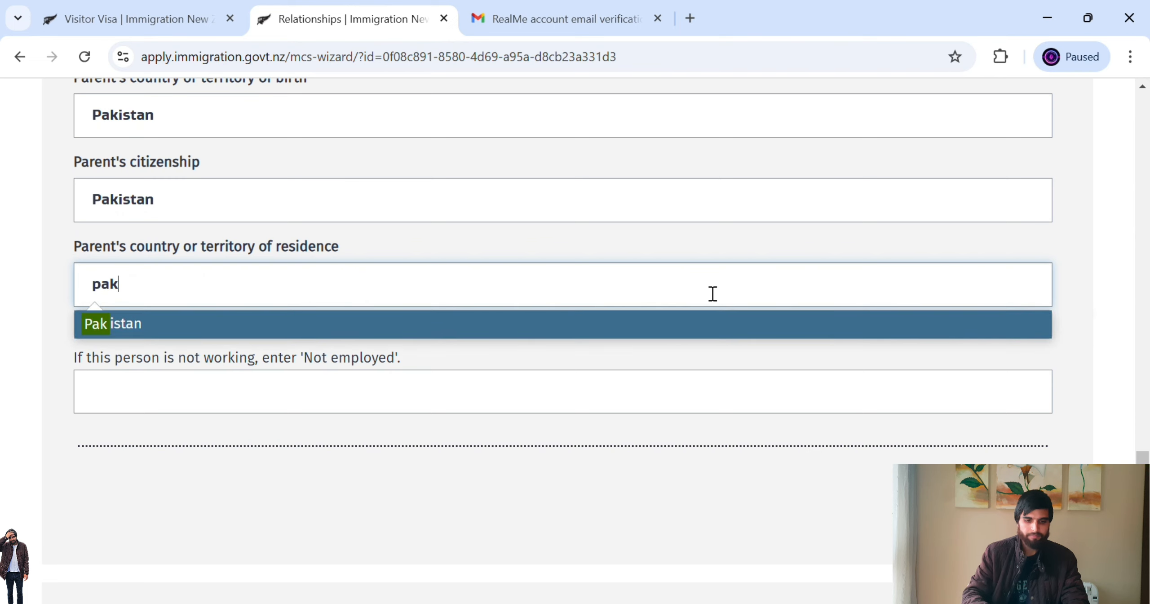
pyautogui.click(623, 319)
pyautogui.click(496, 394)
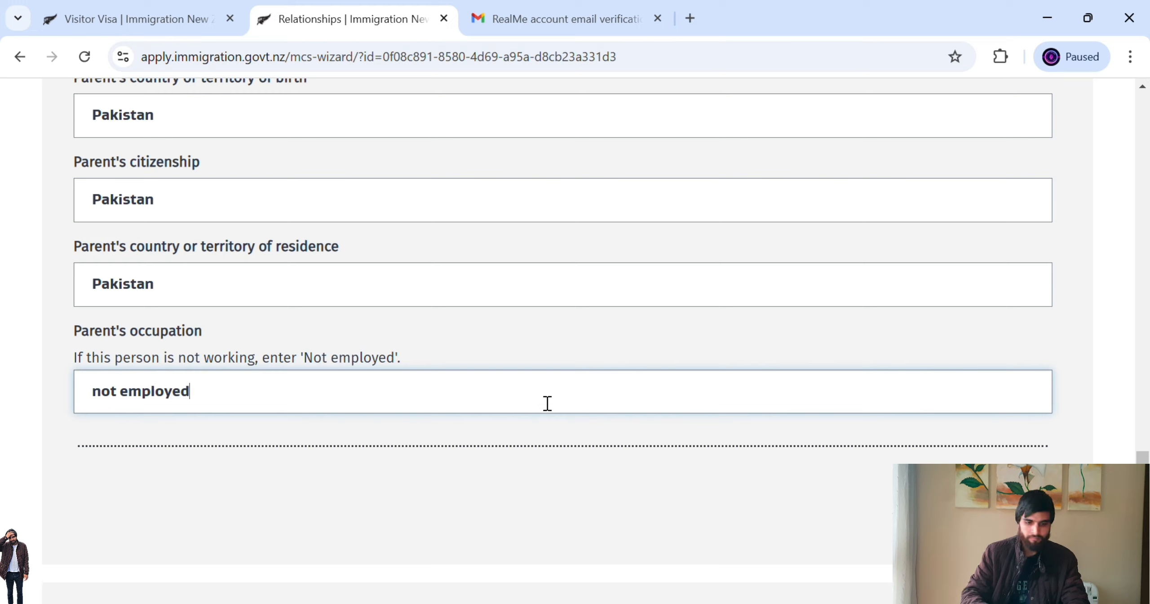
# - Enter occupation 'not employed', answer No to siblings and New Zealand contacts, and save Relationships
pyautogui.scroll(-6, 1008, 443)
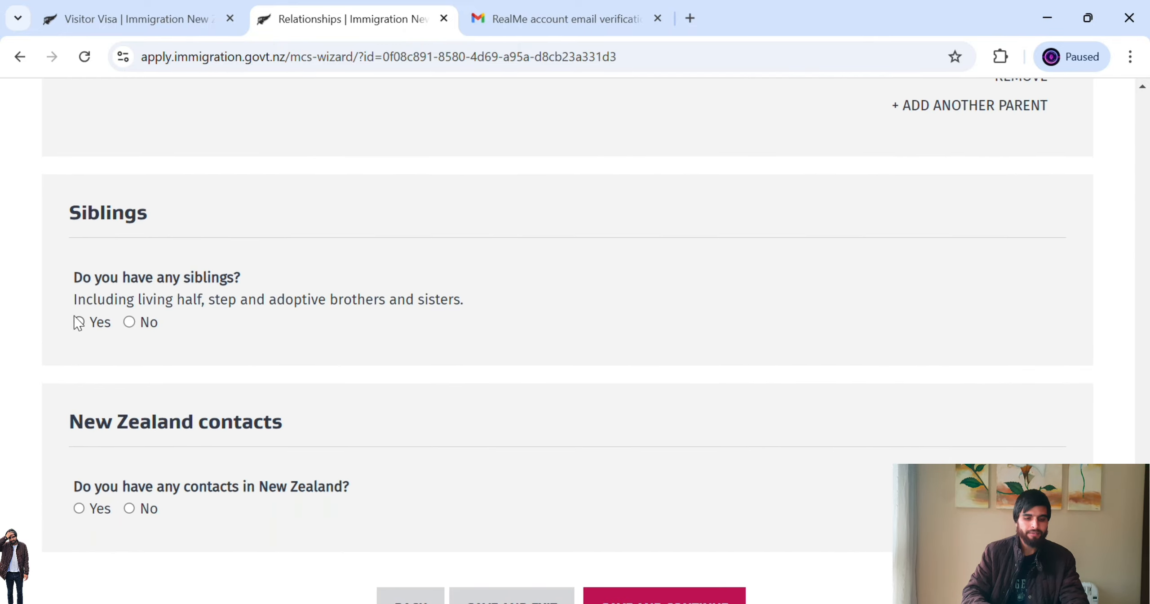
pyautogui.click(129, 323)
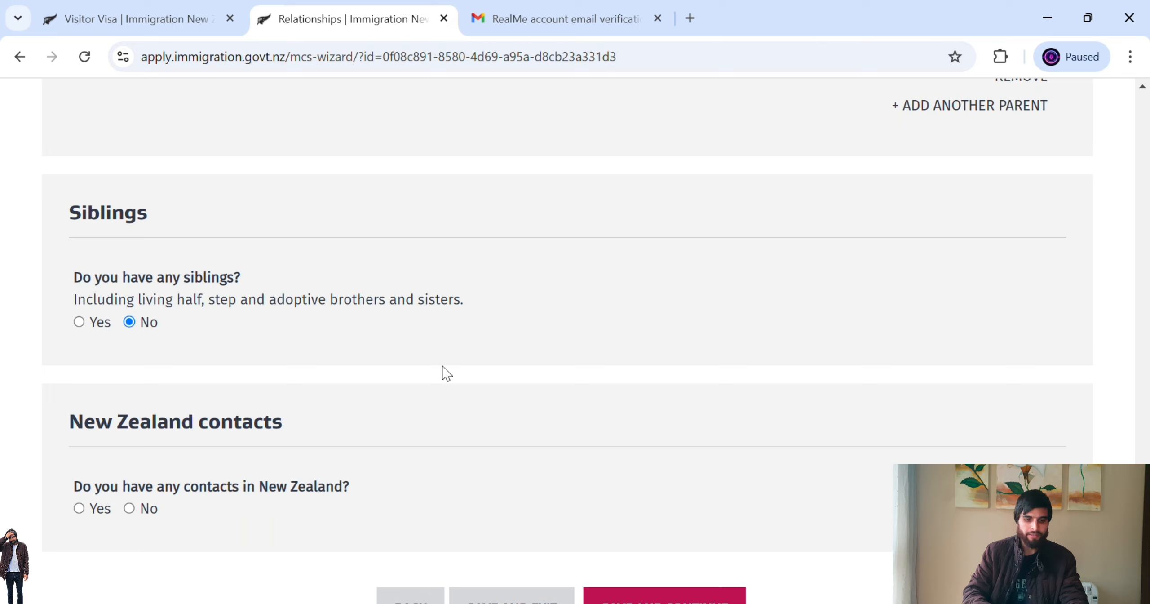
pyautogui.moveTo(84, 487); pyautogui.dragTo(351, 512)
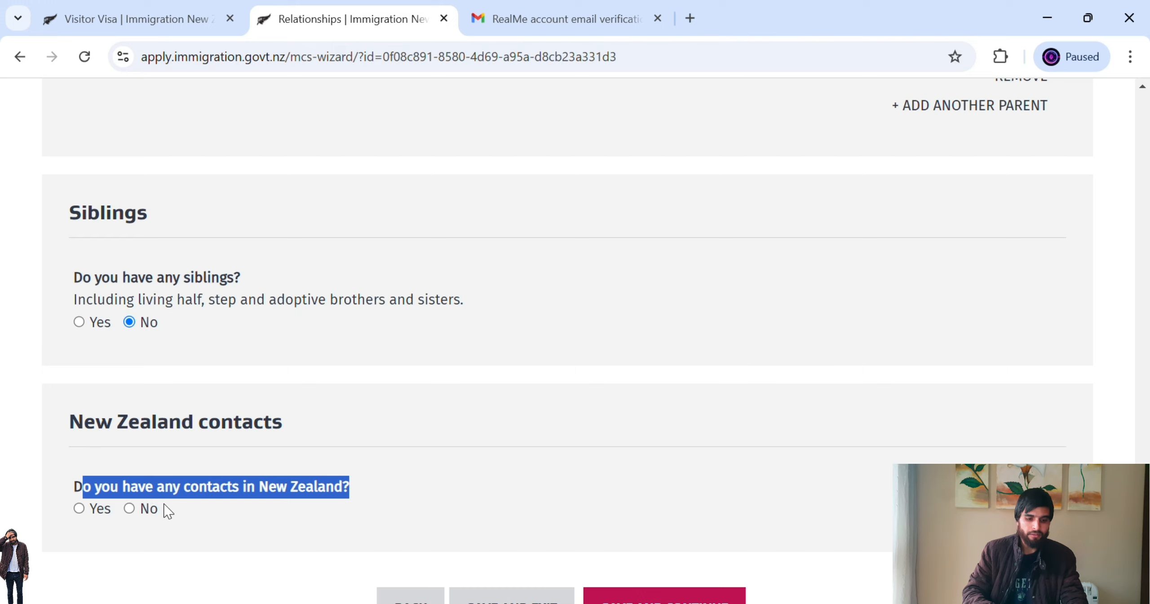
pyautogui.click(131, 508)
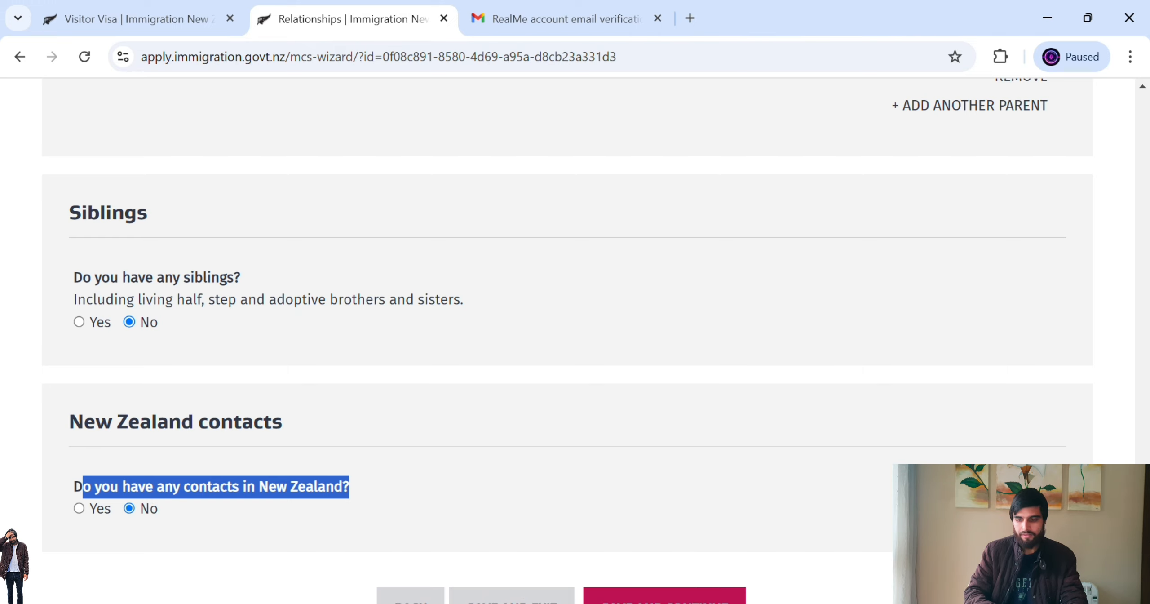
pyautogui.scroll(-5, 673, 341)
pyautogui.click(667, 364)
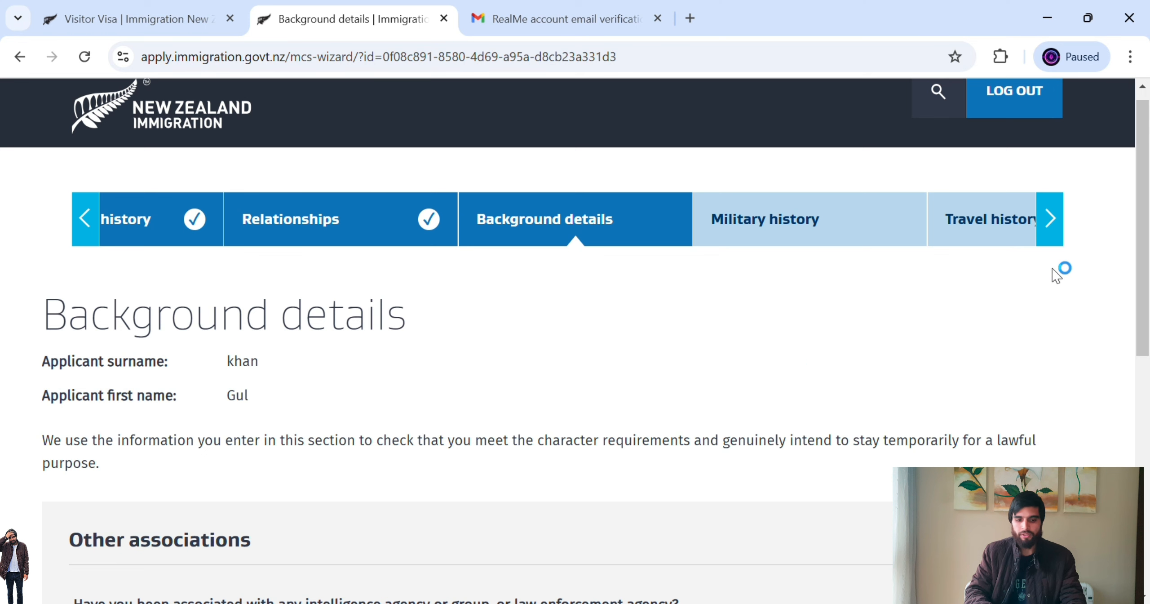
# - Answer No to intelligence links, violent groups and war crimes, then save Background details
pyautogui.moveTo(1144, 274); pyautogui.dragTo(1147, 436)
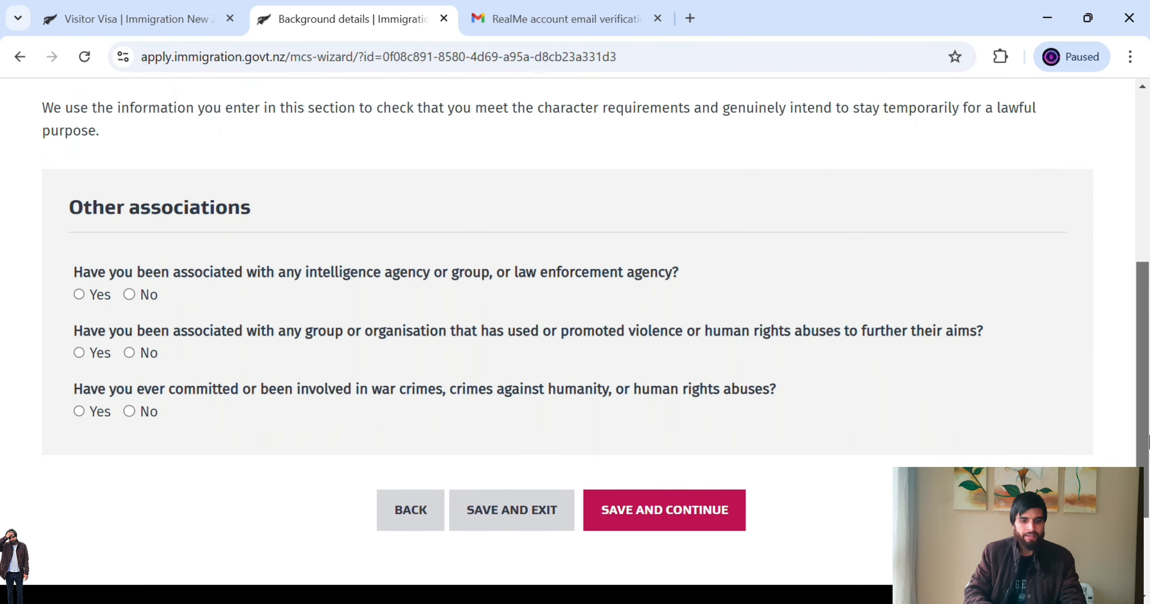
pyautogui.moveTo(195, 271); pyautogui.dragTo(510, 289)
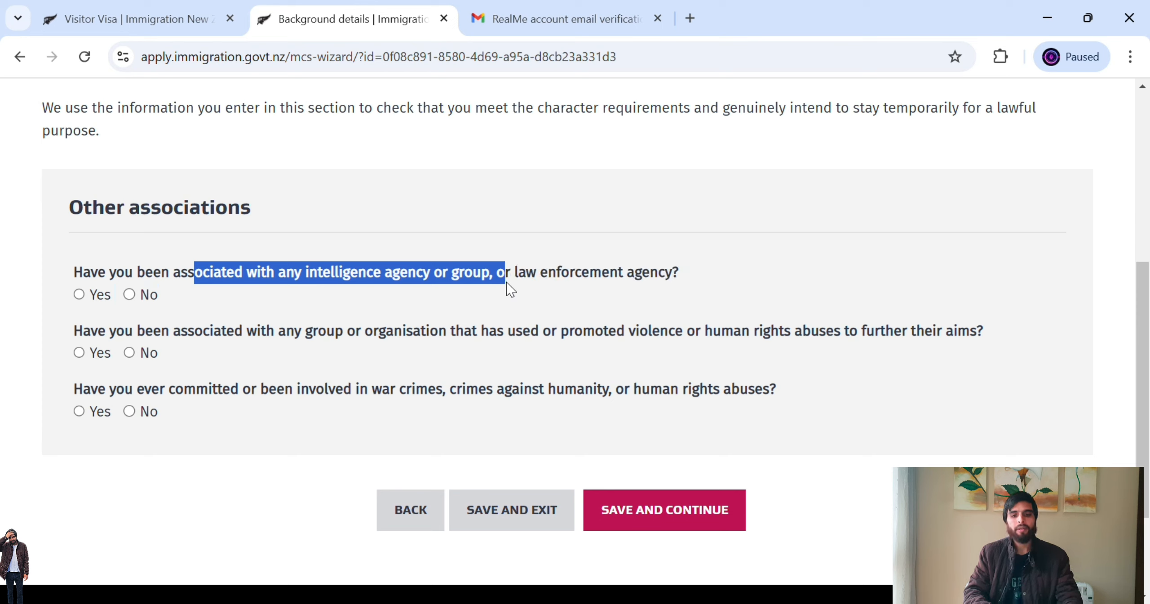
pyautogui.click(545, 176)
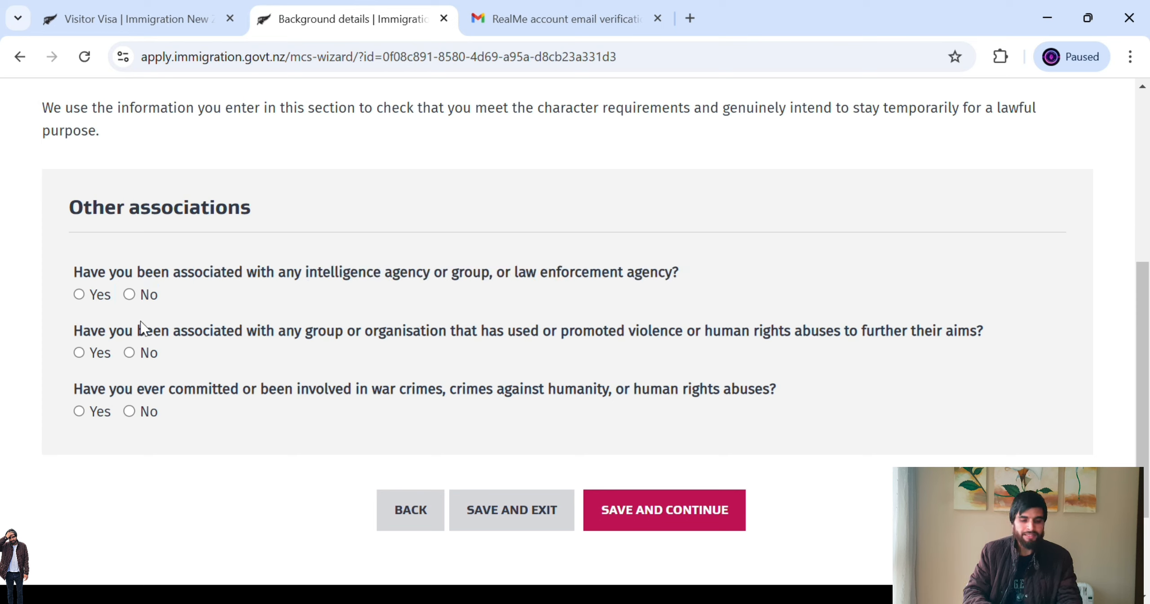
pyautogui.click(145, 295)
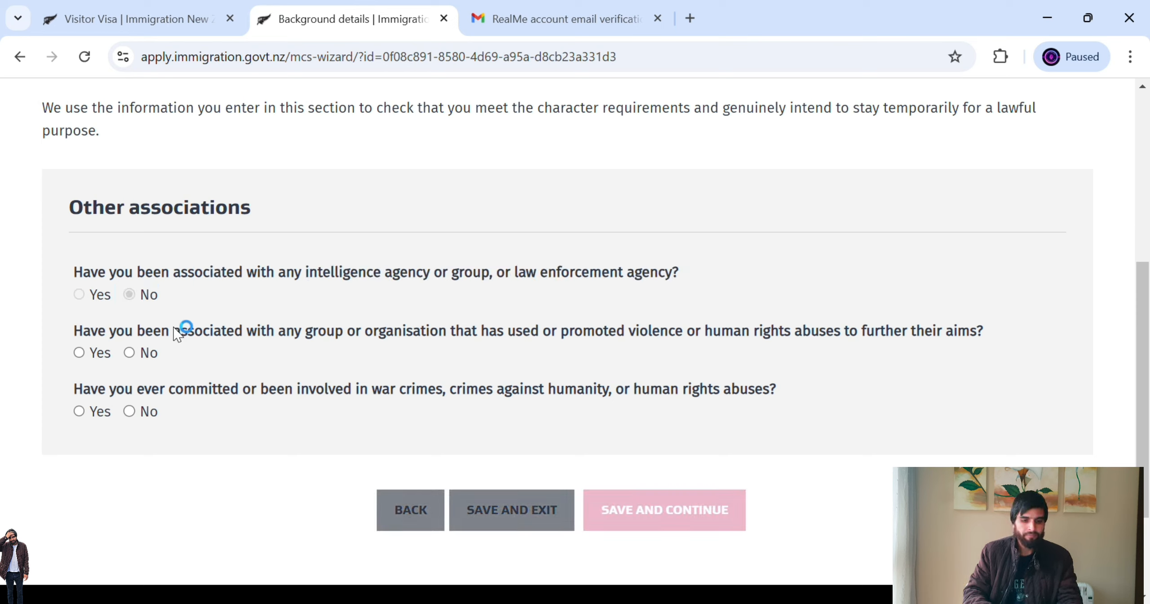
pyautogui.moveTo(209, 333); pyautogui.dragTo(742, 347)
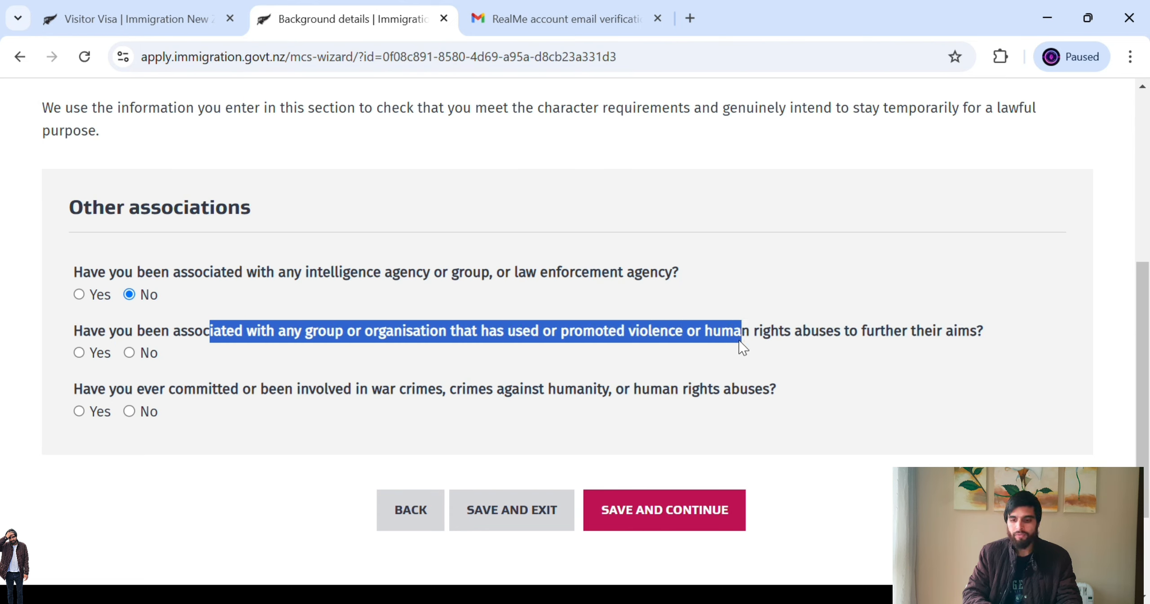
pyautogui.click(151, 354)
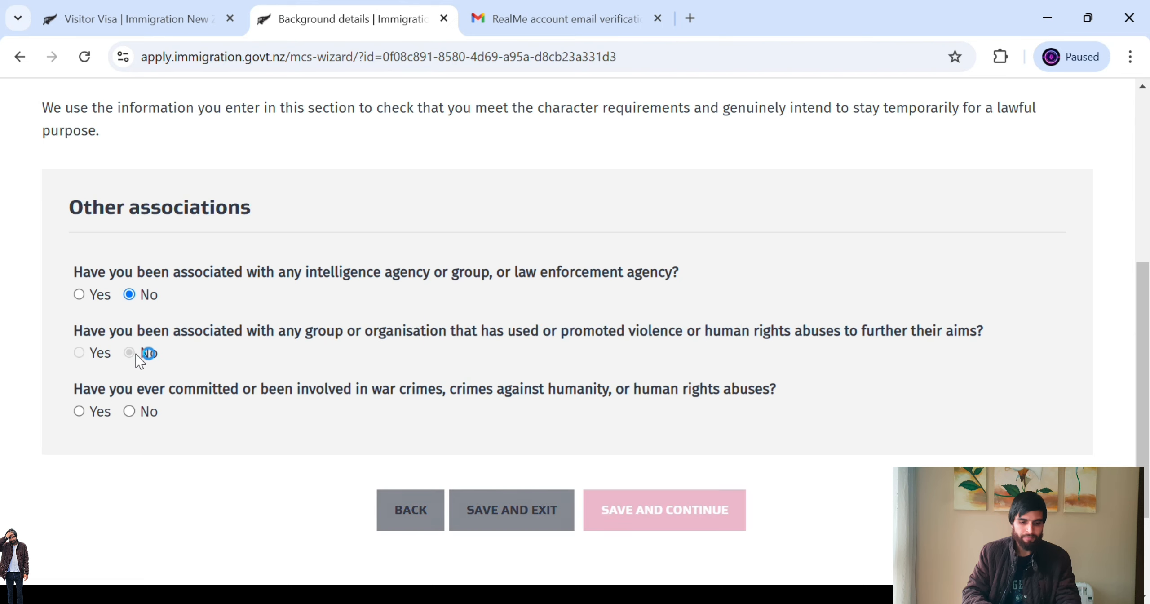
pyautogui.moveTo(197, 392); pyautogui.dragTo(528, 408)
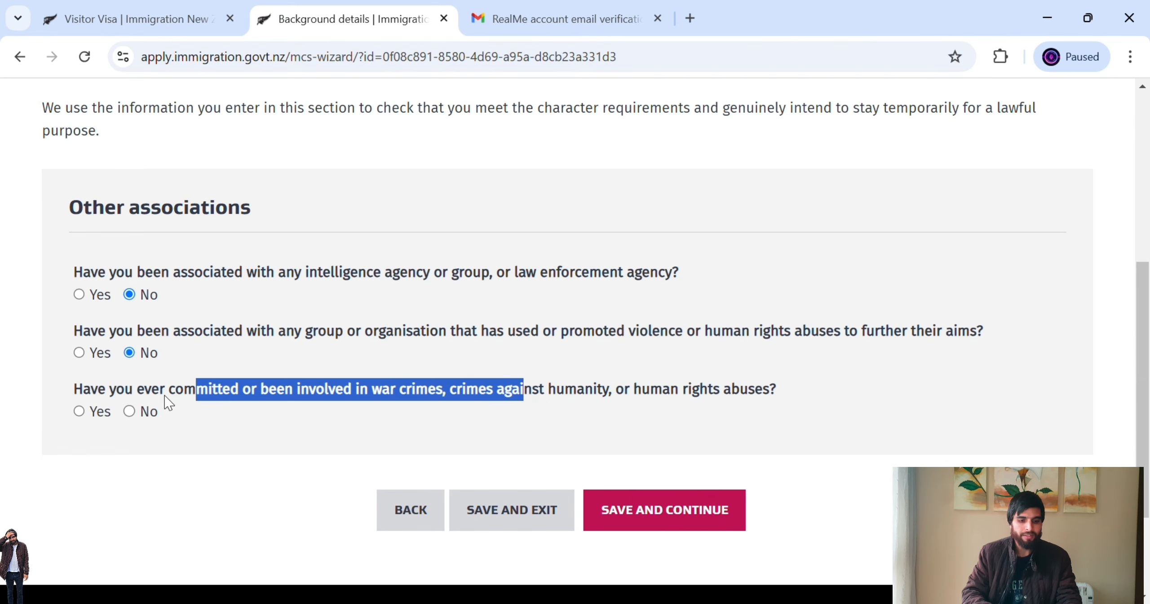
pyautogui.click(150, 412)
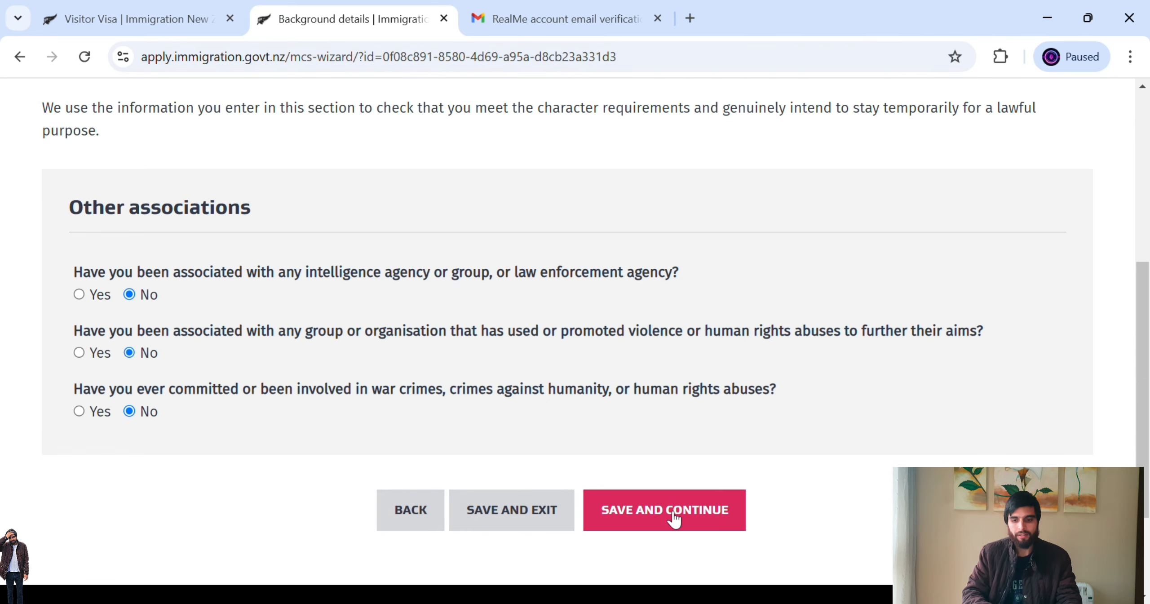
pyautogui.click(675, 517)
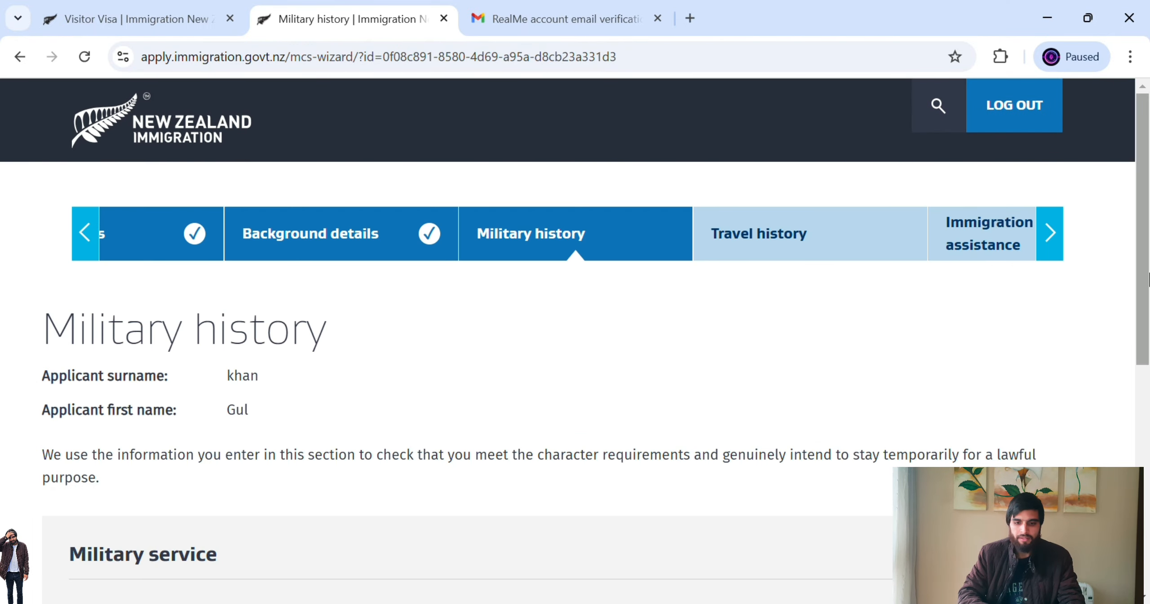
# - Answer No to compulsory military service and to ever doing military service, then save
pyautogui.moveTo(1148, 278); pyautogui.dragTo(1149, 429)
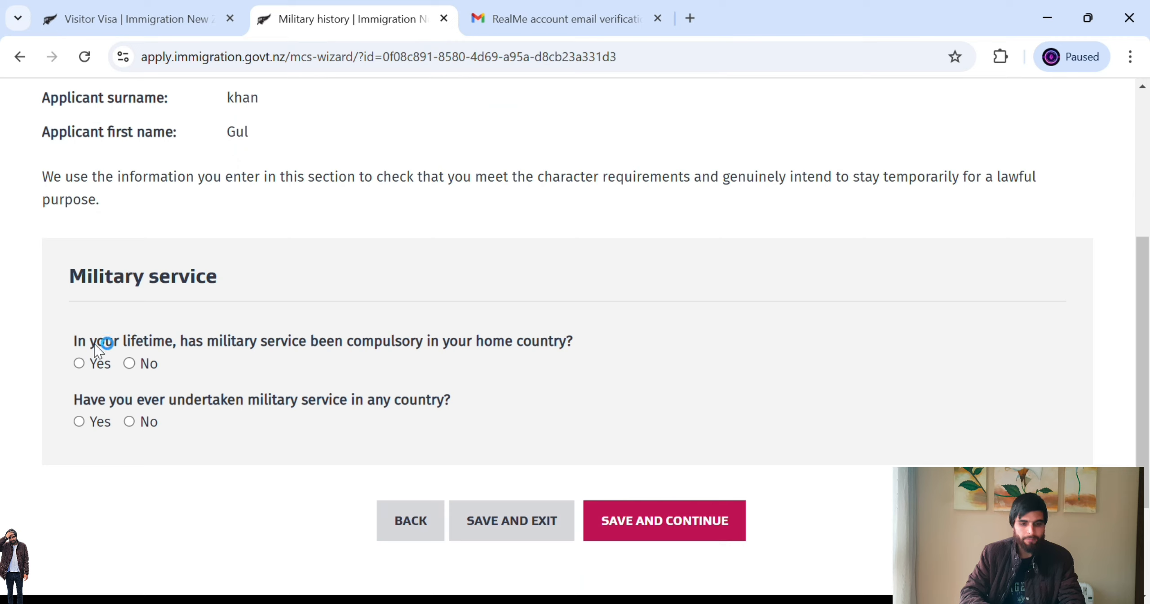
pyautogui.moveTo(148, 342); pyautogui.dragTo(425, 351)
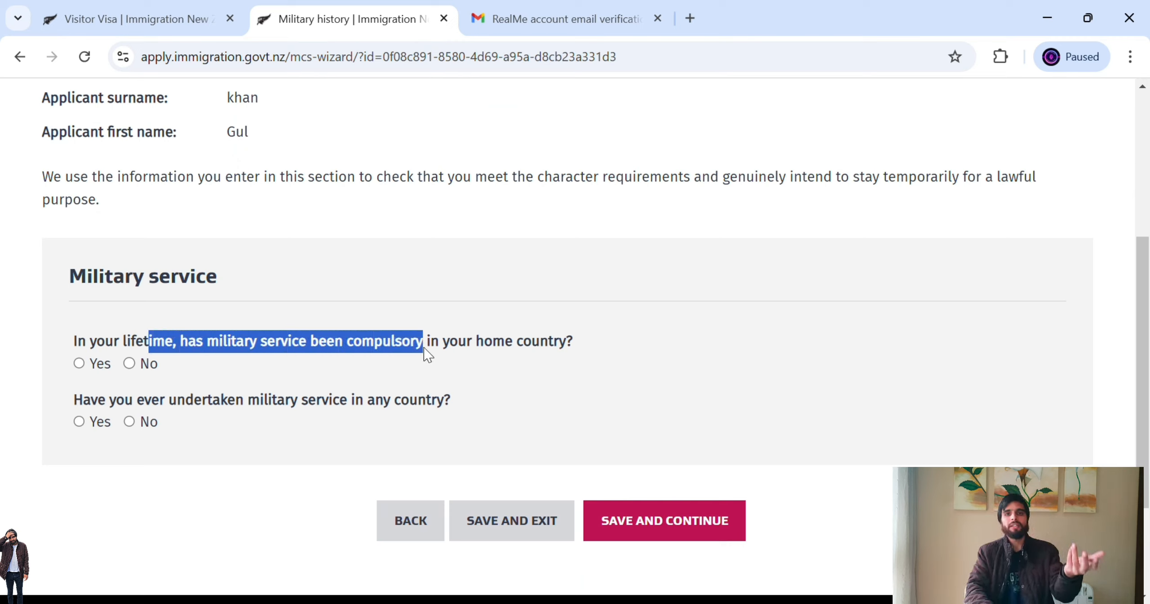
pyautogui.click(130, 363)
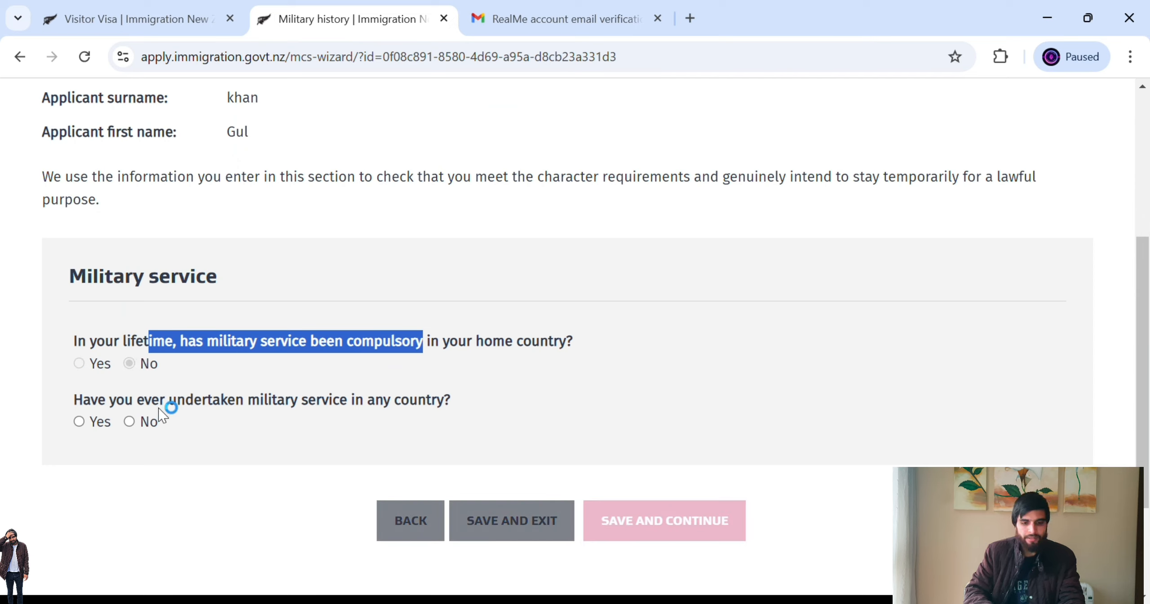
pyautogui.moveTo(160, 400); pyautogui.dragTo(327, 412)
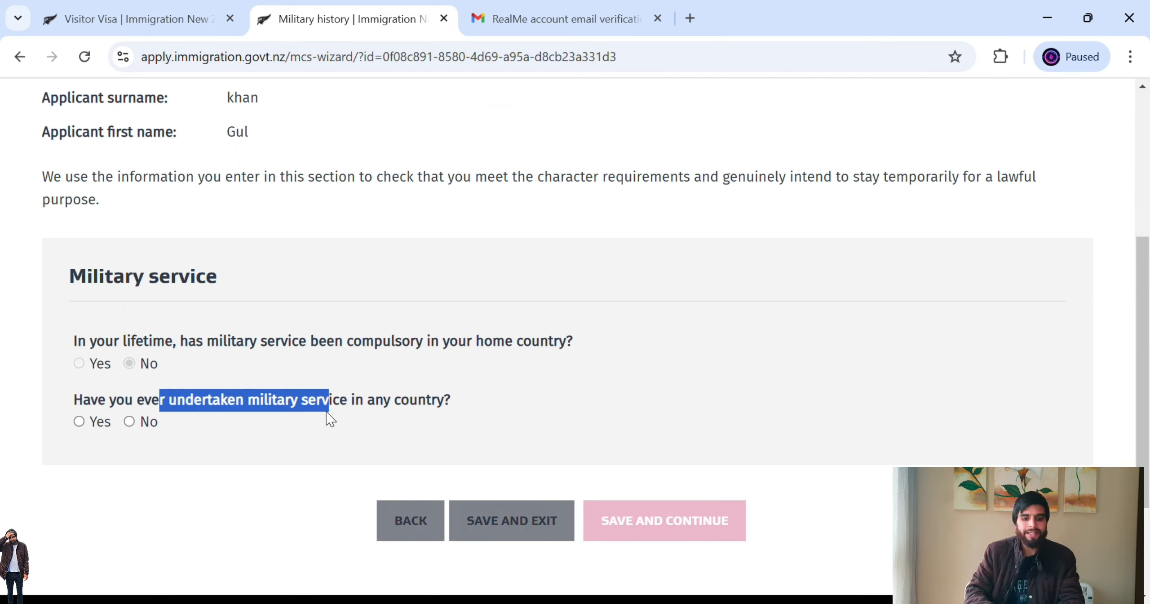
pyautogui.click(150, 423)
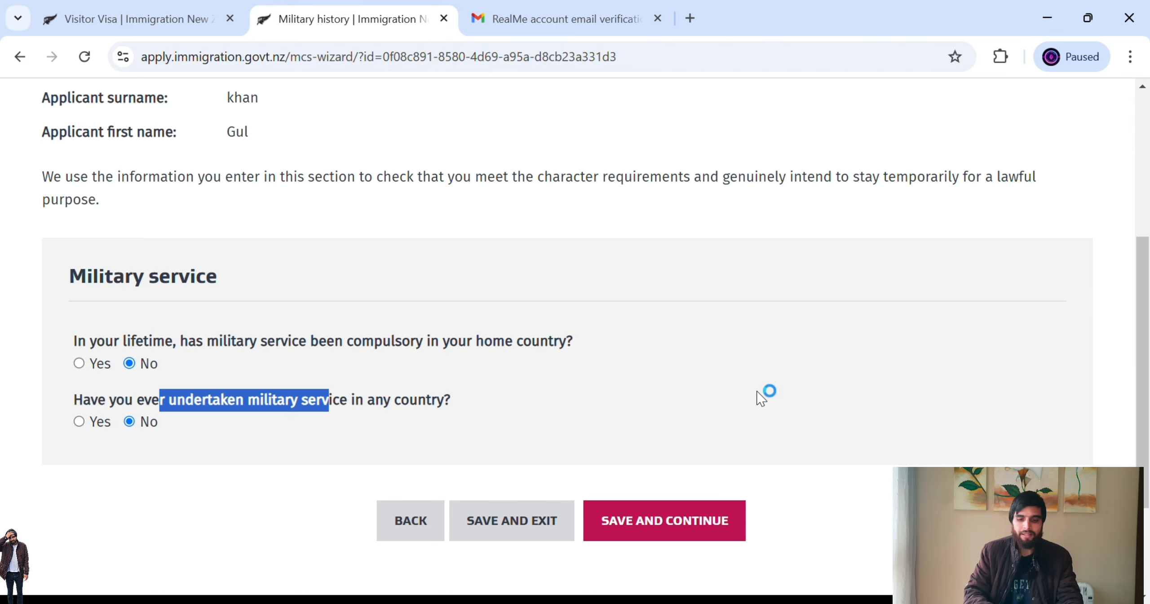
pyautogui.click(662, 517)
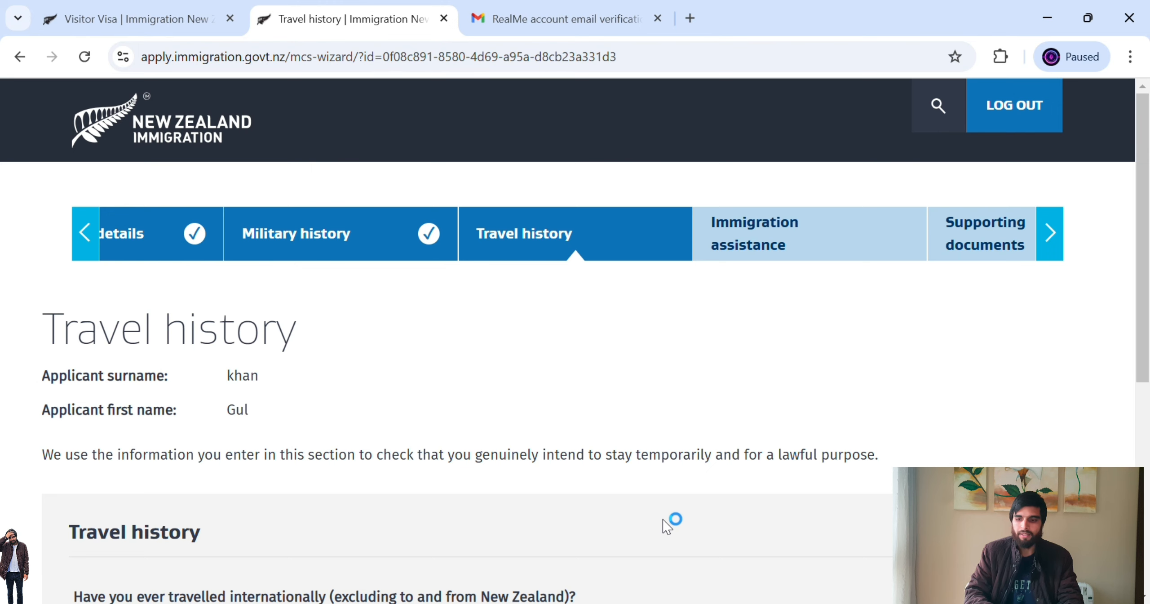
# - Answer No to 'Have you ever travelled internationally' and save the Travel history page
pyautogui.moveTo(1148, 303); pyautogui.dragTo(1148, 406)
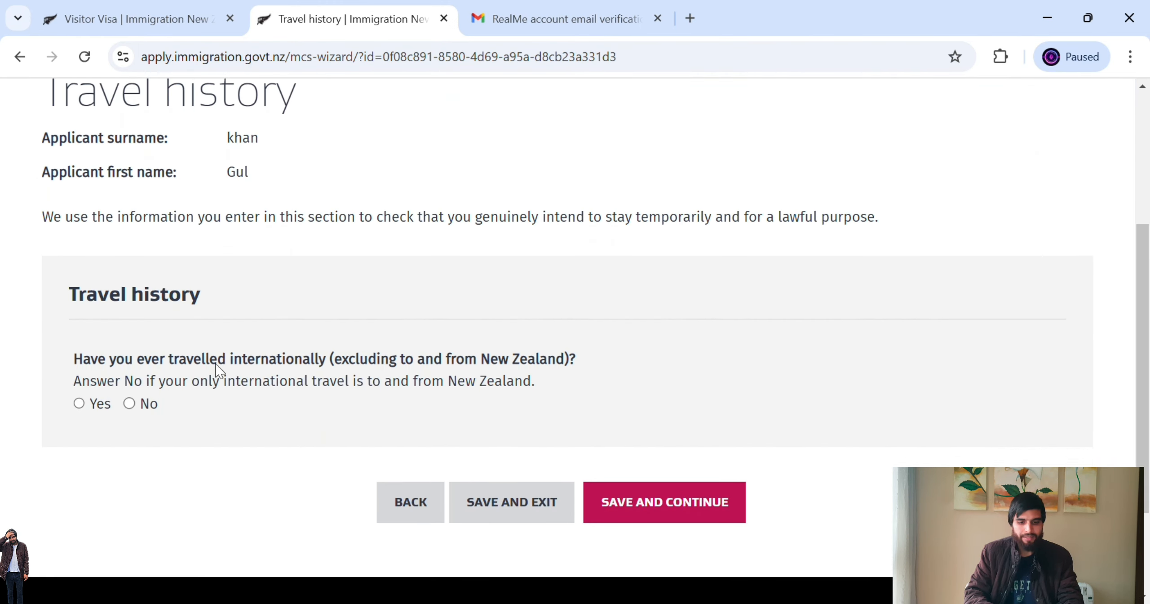
pyautogui.moveTo(230, 363); pyautogui.dragTo(387, 370)
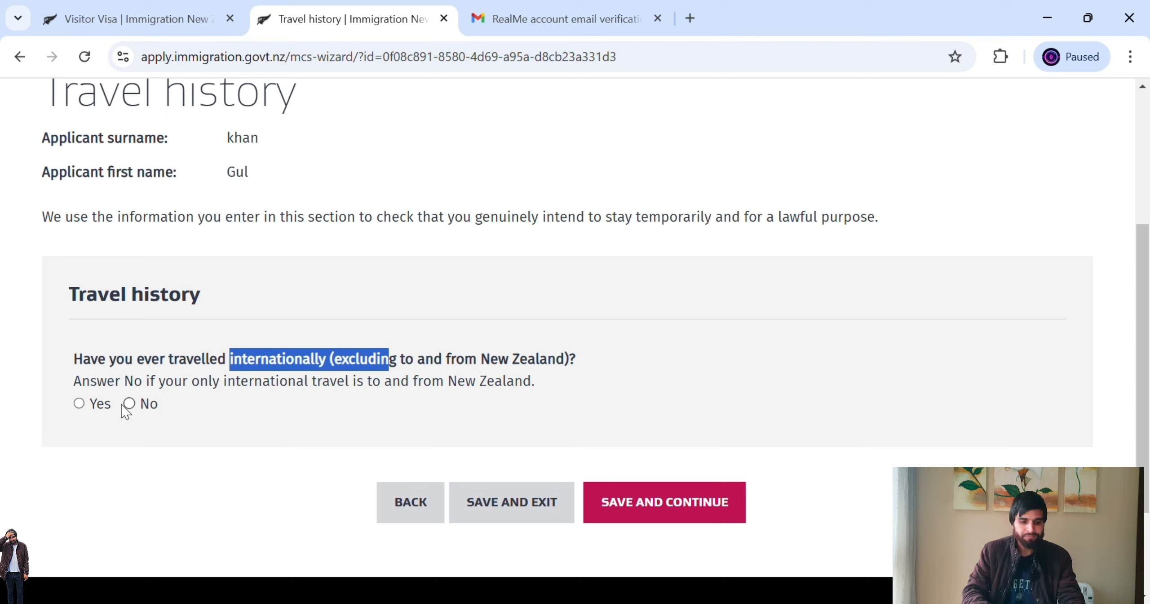
pyautogui.click(133, 416)
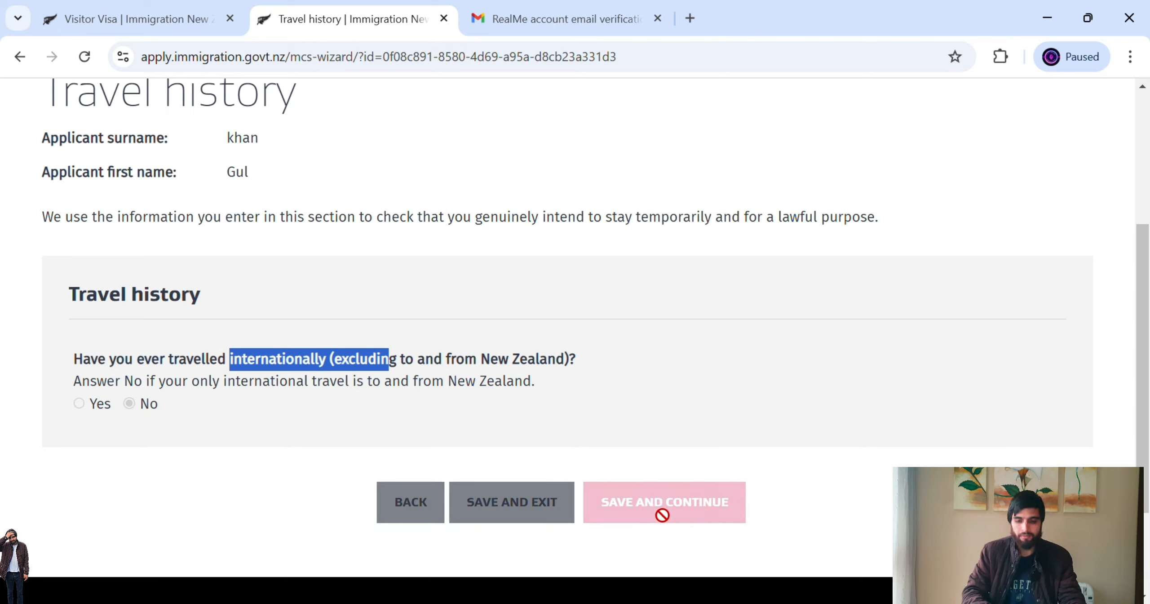
pyautogui.click(701, 507)
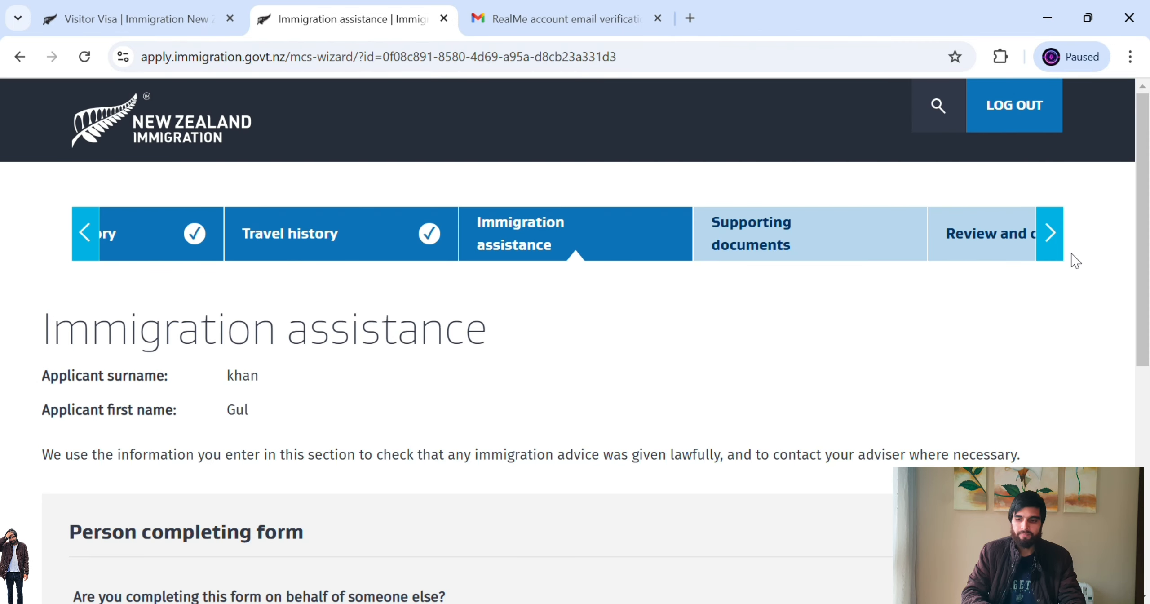
# - Answer No to completing the application on behalf of someone else
pyautogui.moveTo(1149, 204); pyautogui.dragTo(1148, 330)
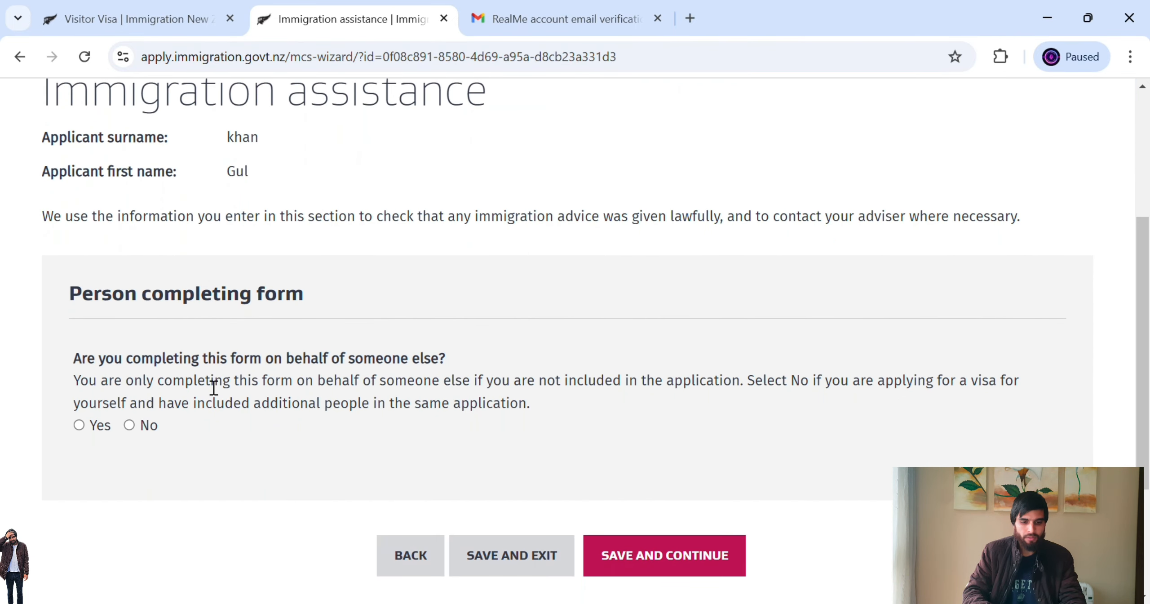
pyautogui.moveTo(133, 359); pyautogui.dragTo(410, 370)
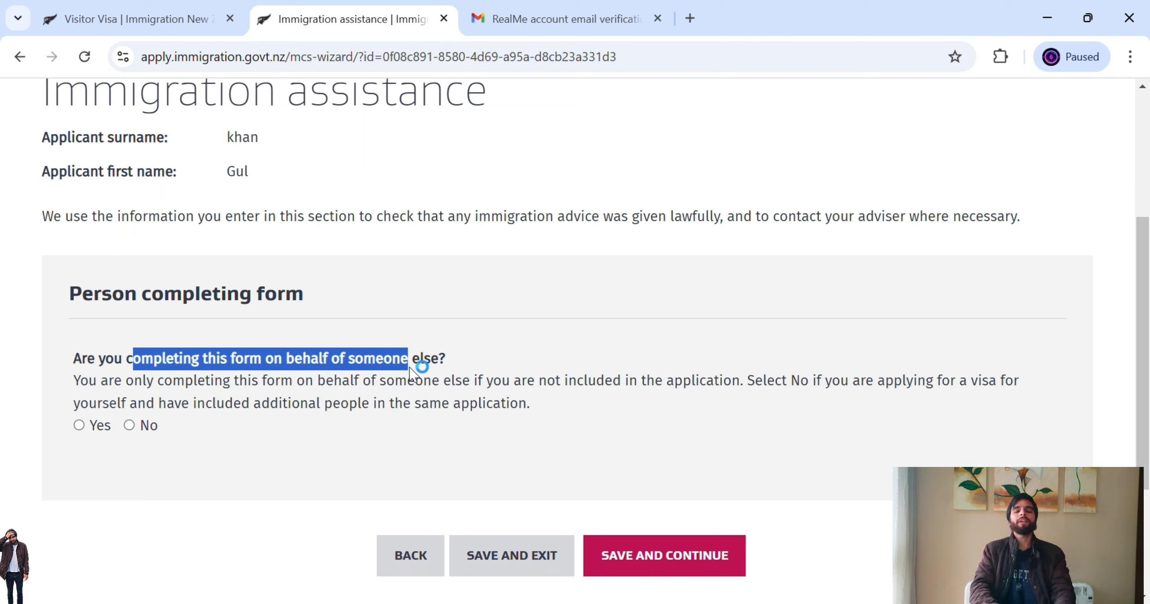
pyautogui.click(410, 368)
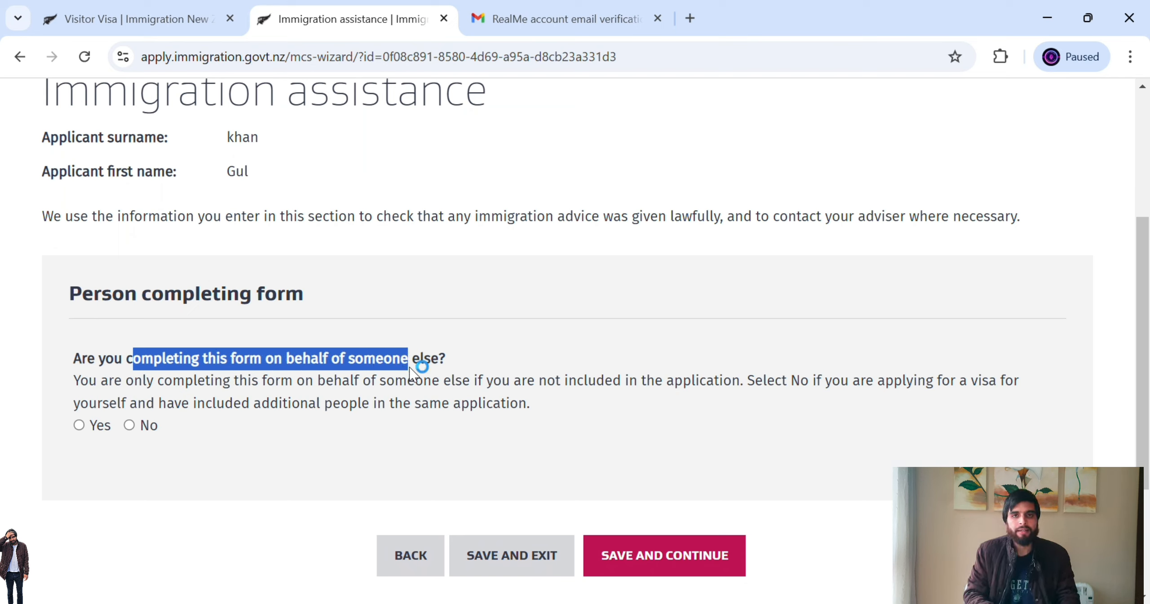
pyautogui.click(410, 368)
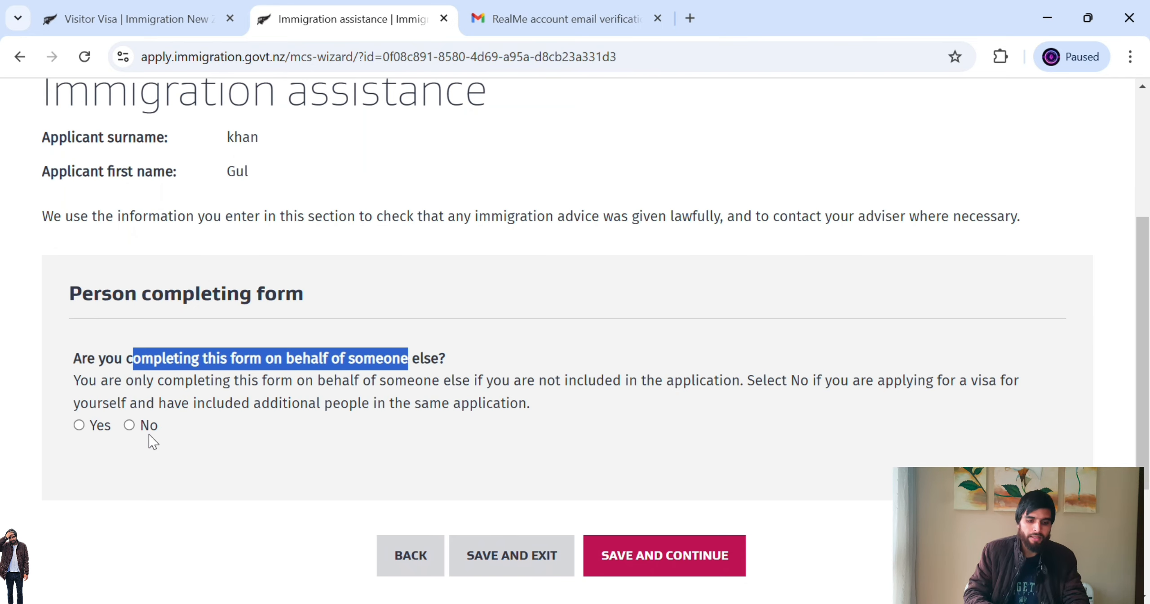
pyautogui.click(130, 425)
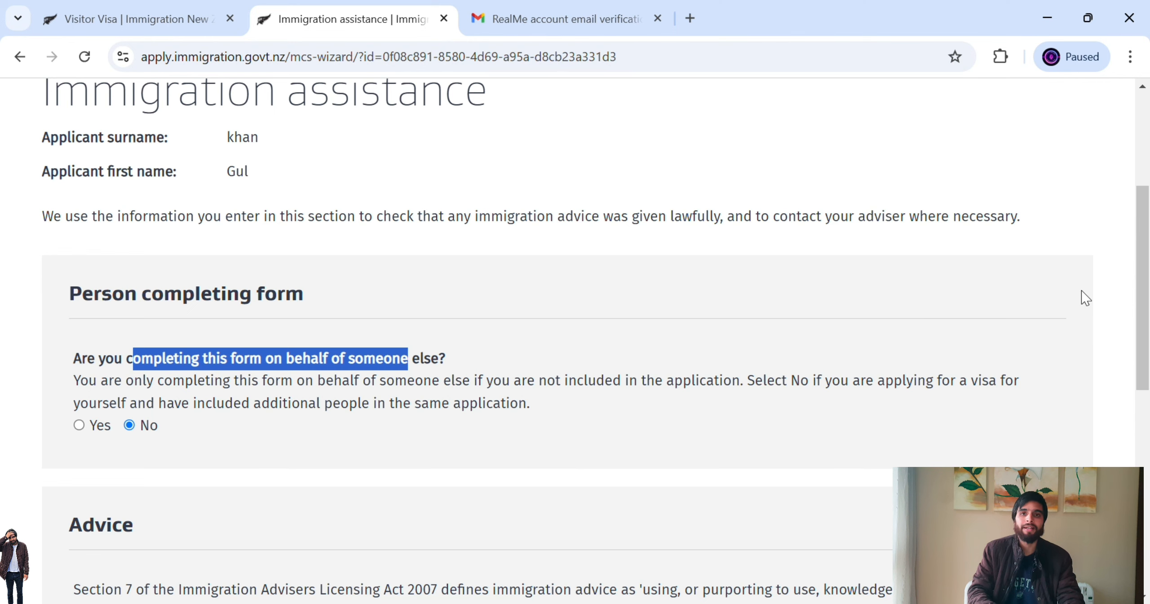
# - Answer No to having received immigration advice and save the Immigration assistance page
pyautogui.scroll(-2, 1146, 324)
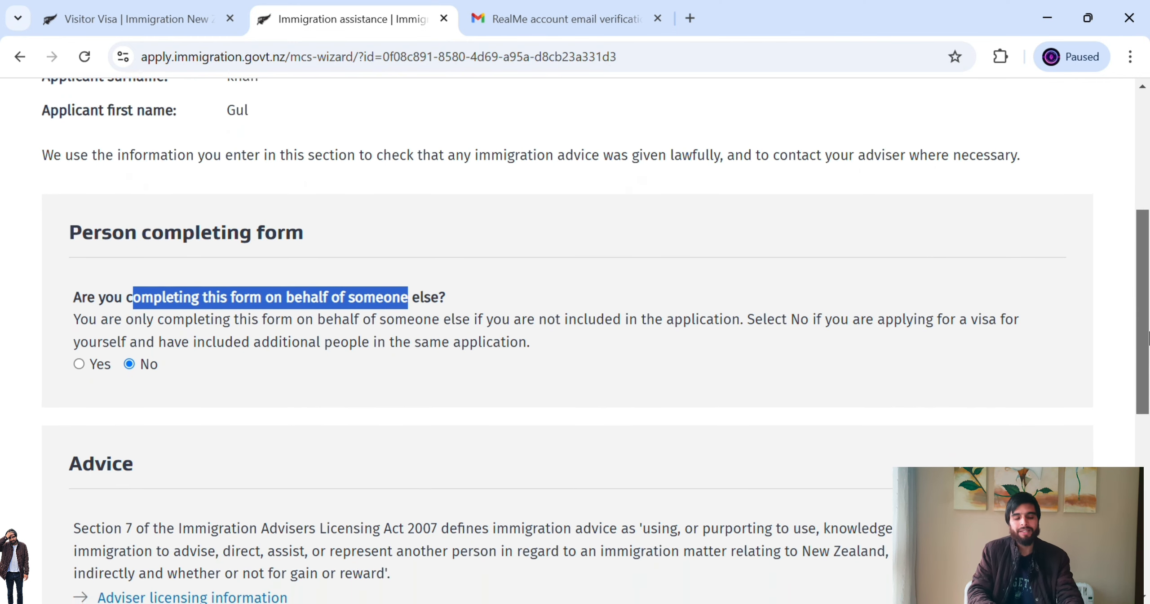
pyautogui.moveTo(1148, 339); pyautogui.dragTo(1148, 458)
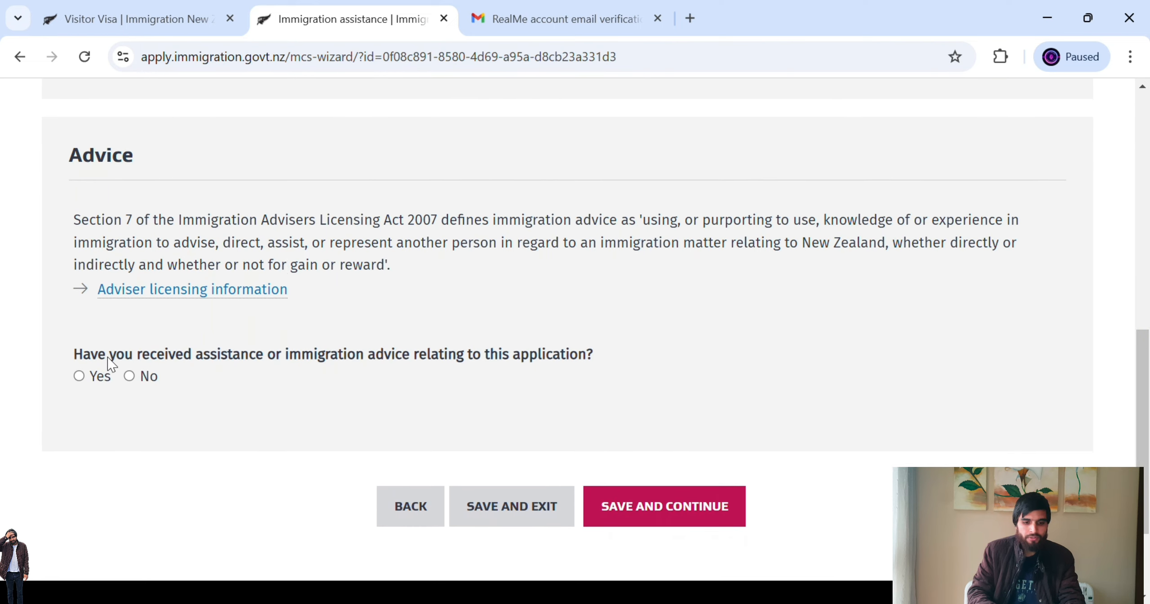
pyautogui.moveTo(152, 356); pyautogui.dragTo(481, 356)
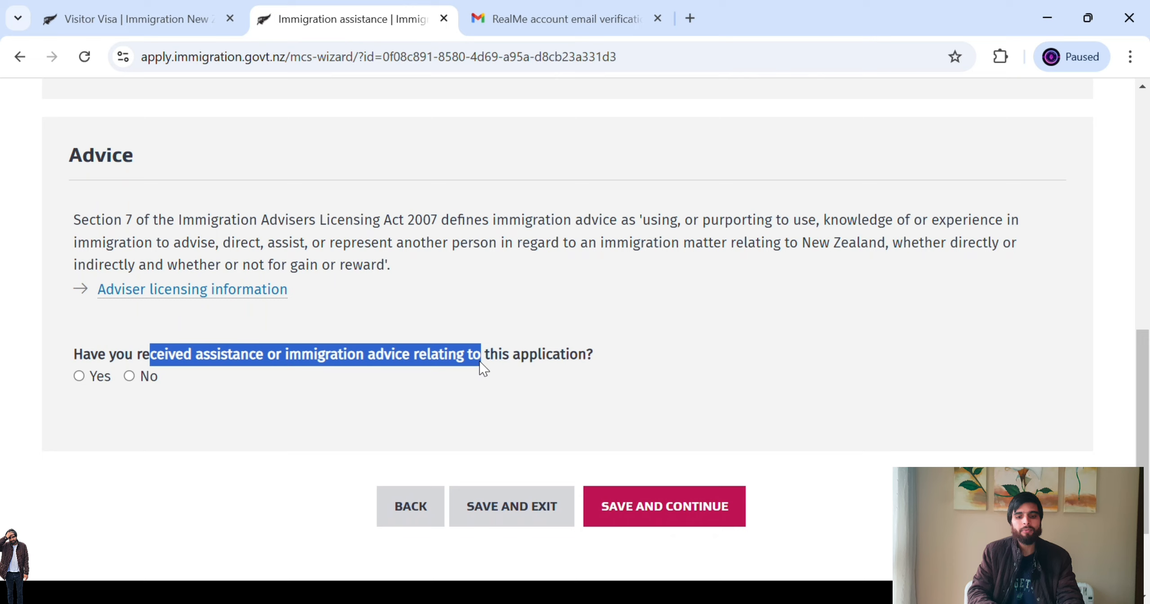
pyautogui.click(472, 401)
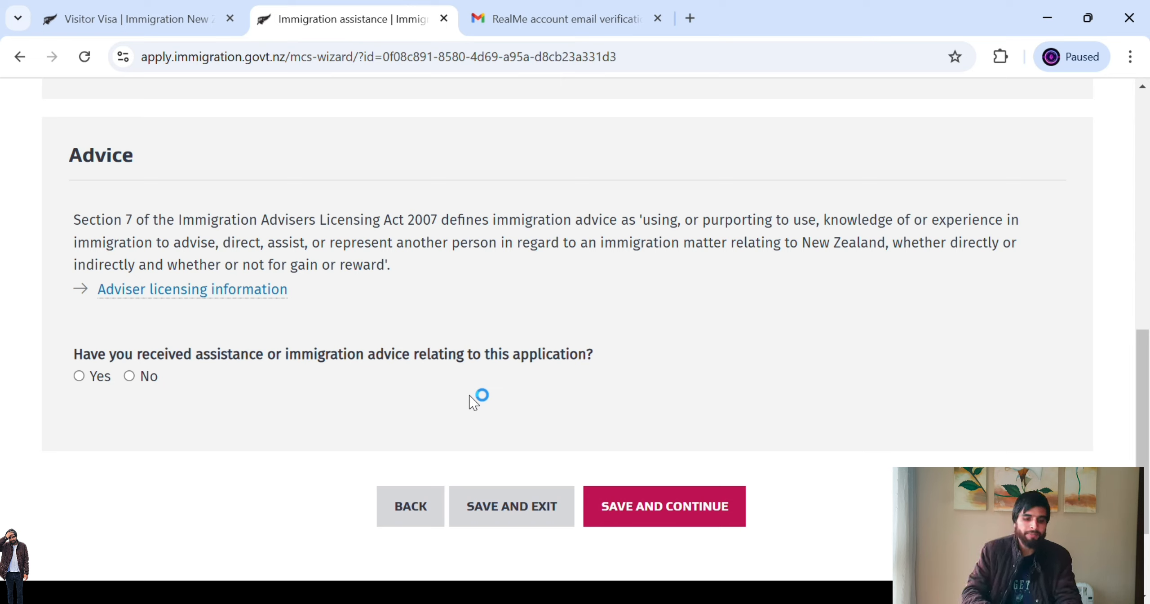
pyautogui.click(134, 375)
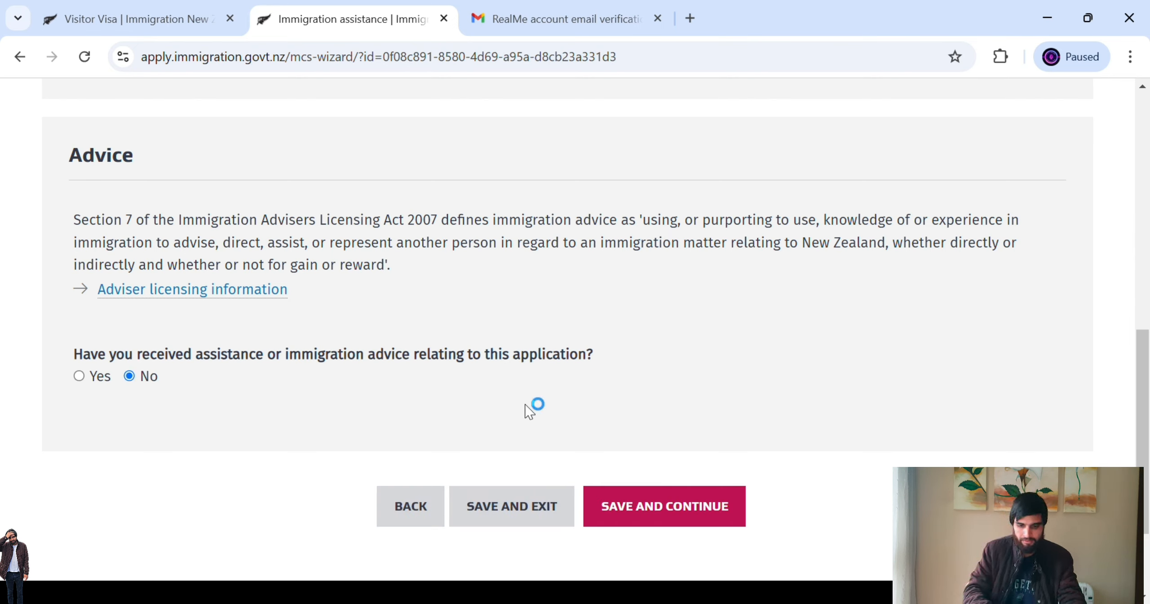
pyautogui.click(631, 510)
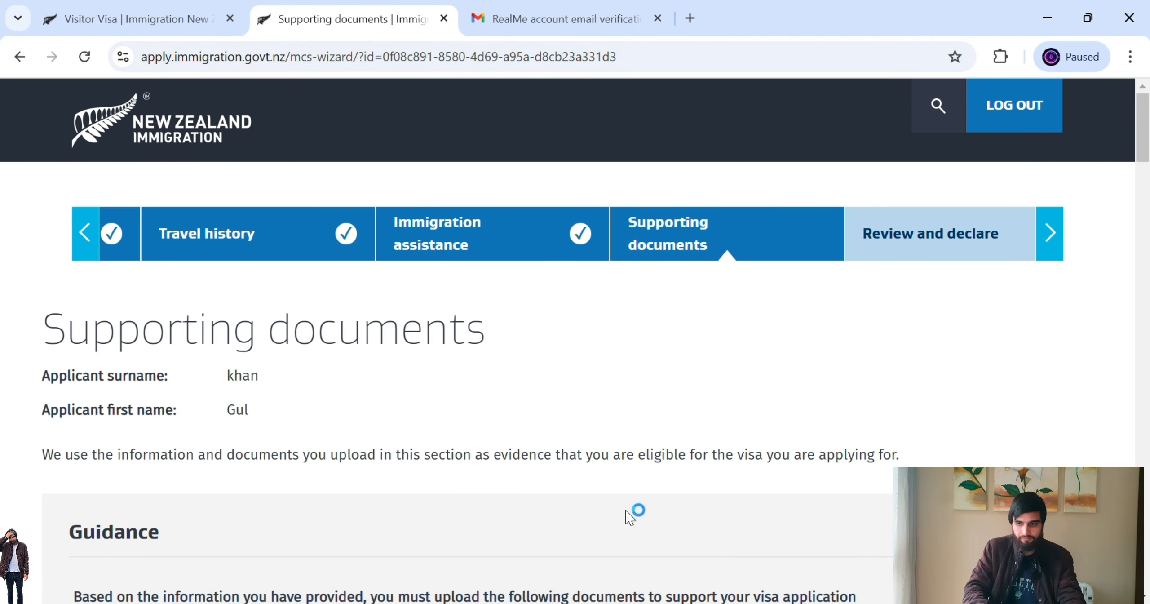
# - Answer Yes that all documents to upload are in English, then review the passport page requirements
pyautogui.moveTo(1145, 143); pyautogui.dragTo(1147, 225)
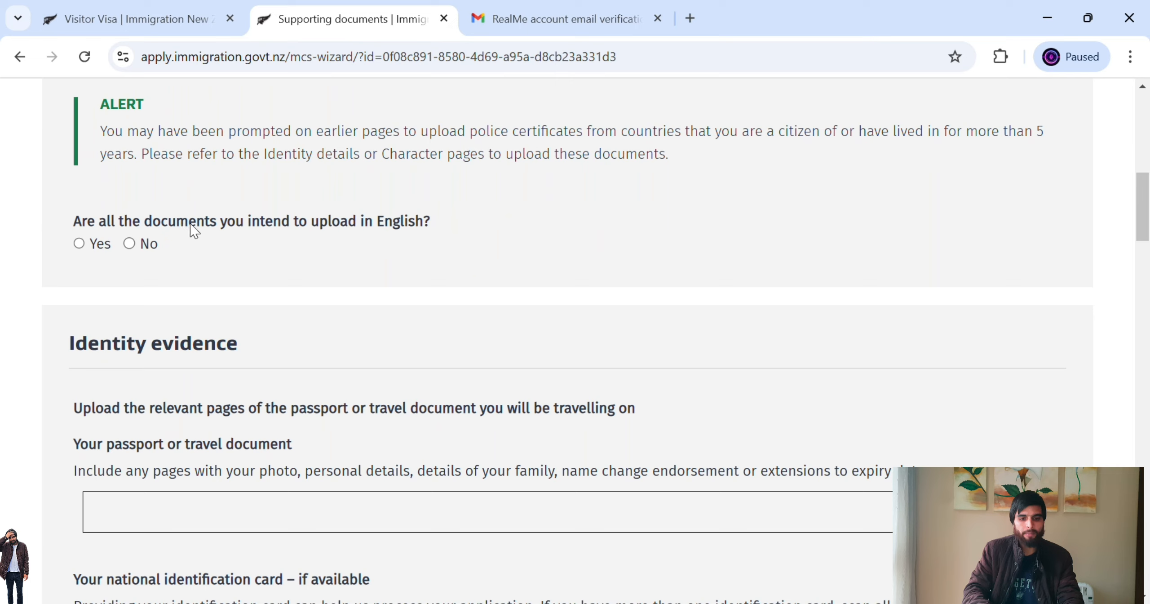
pyautogui.moveTo(207, 220); pyautogui.dragTo(428, 232)
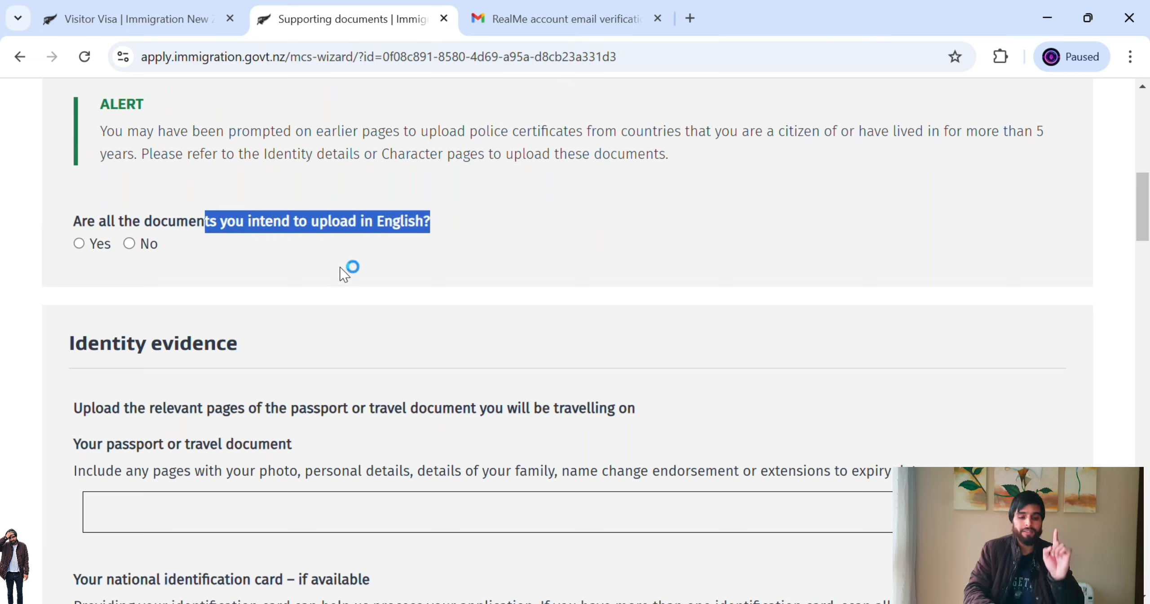
pyautogui.click(79, 244)
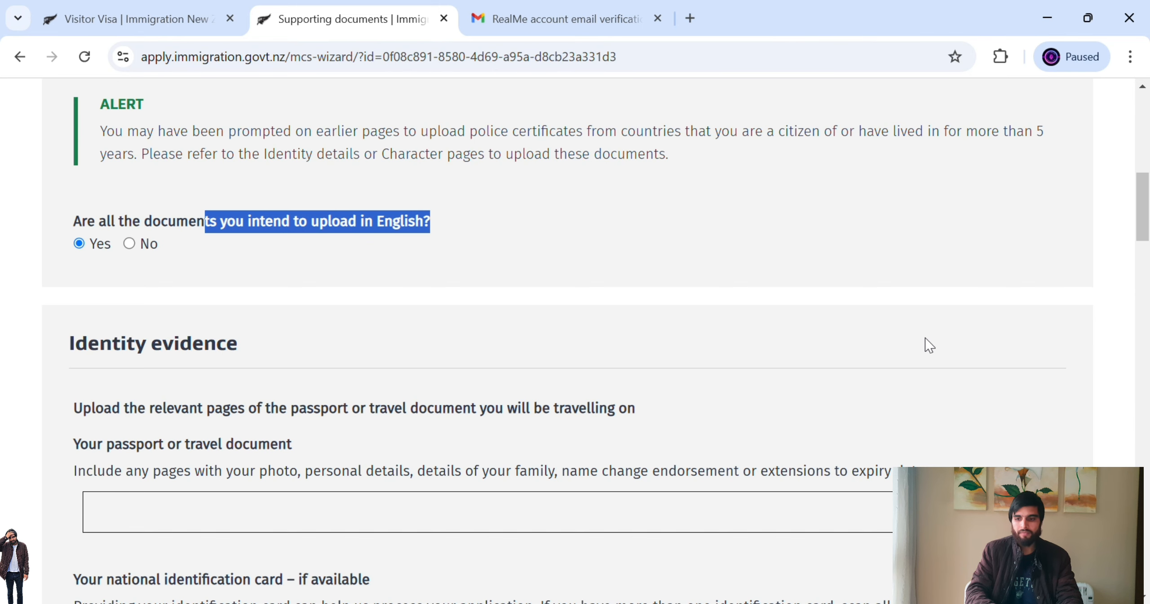
pyautogui.moveTo(1146, 221); pyautogui.dragTo(1147, 241)
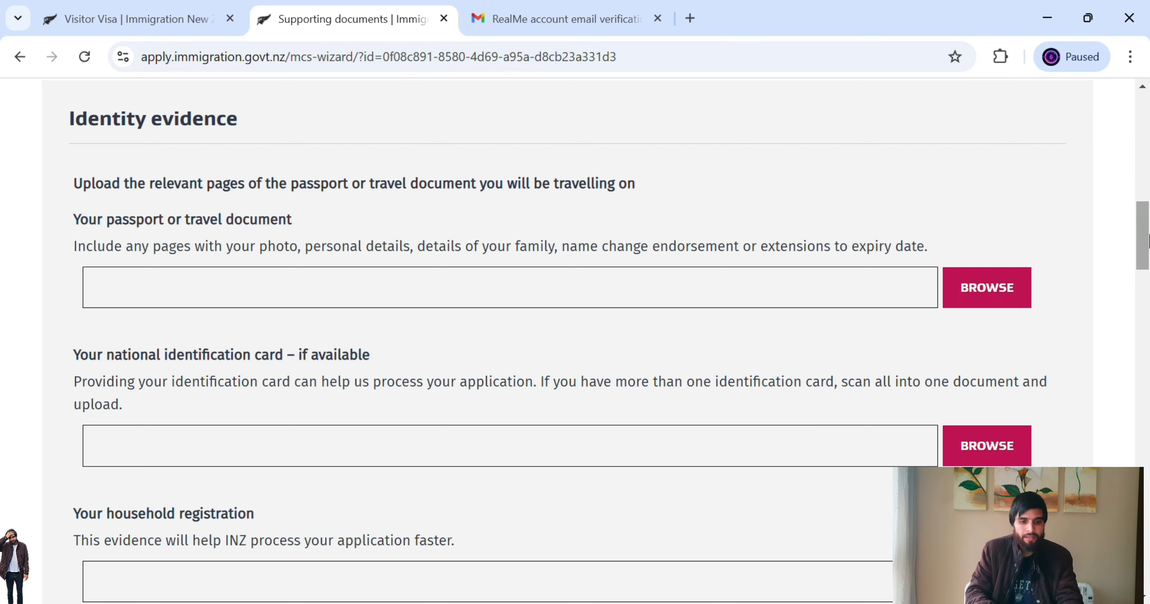
pyautogui.moveTo(88, 222); pyautogui.dragTo(175, 224)
pyautogui.moveTo(143, 257); pyautogui.dragTo(685, 257)
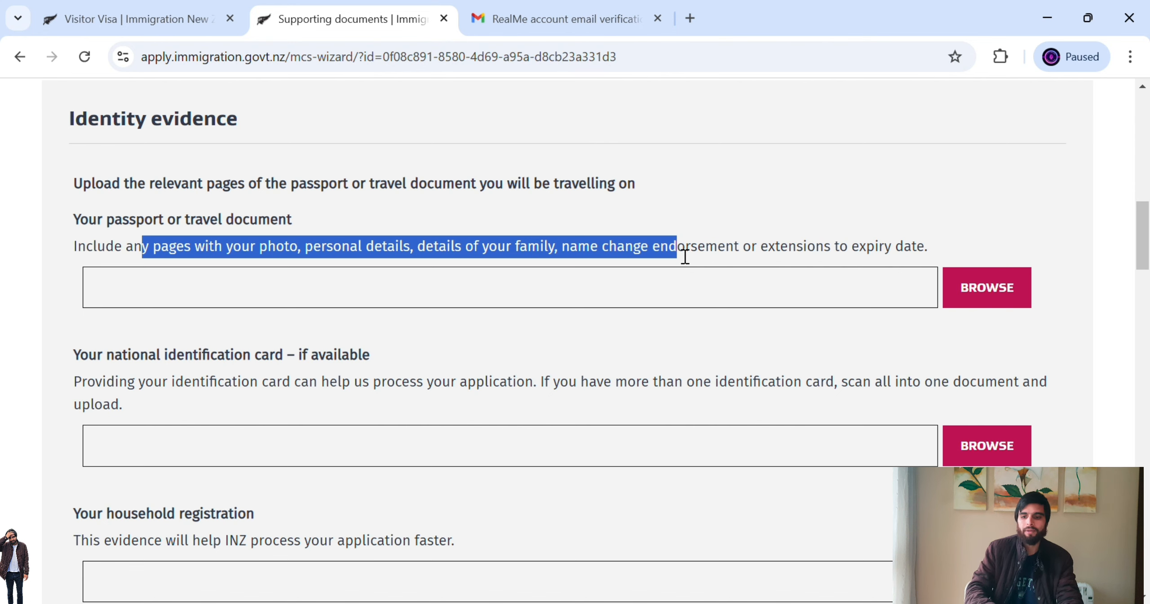
# - Review the national identification card and household registration upload requirements
pyautogui.moveTo(1144, 254); pyautogui.dragTo(1147, 267)
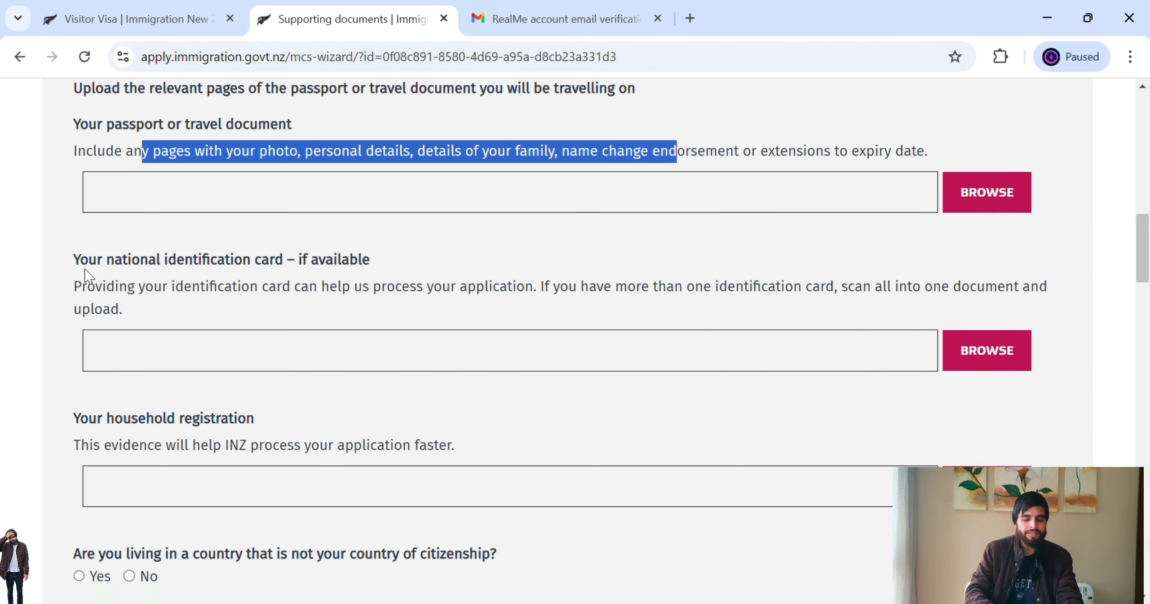
pyautogui.moveTo(103, 259); pyautogui.dragTo(247, 265)
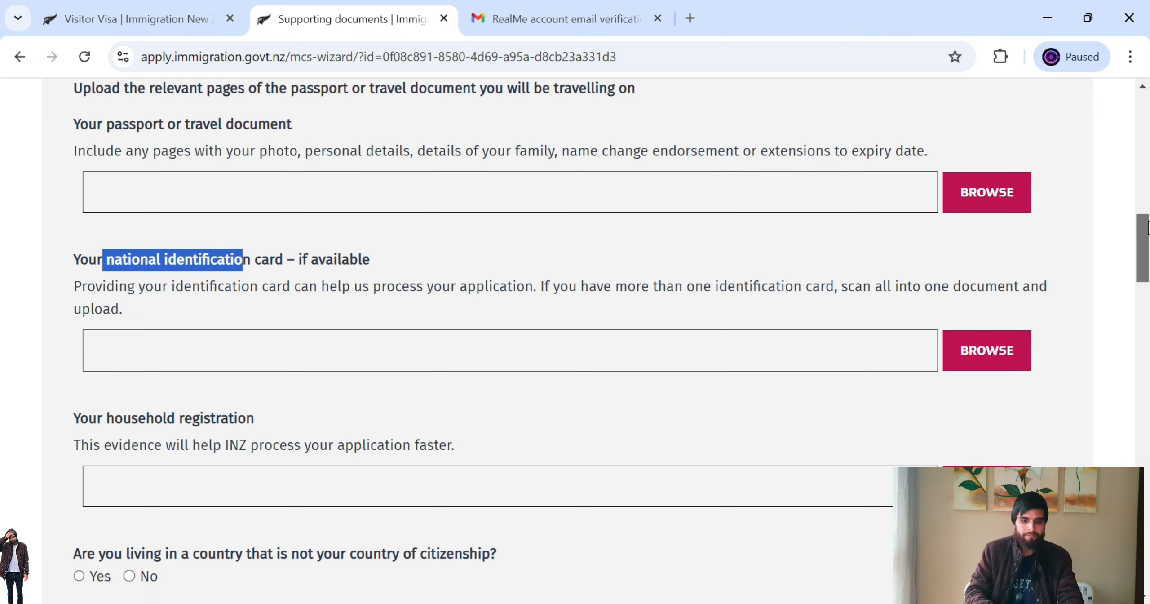
pyautogui.moveTo(1145, 230); pyautogui.dragTo(1146, 251)
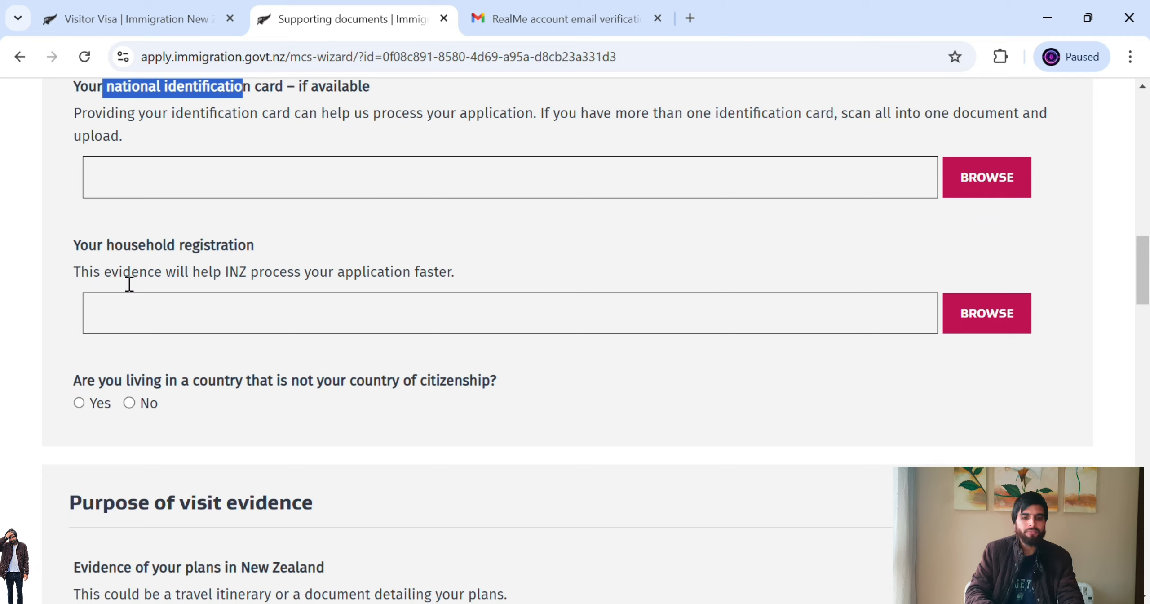
pyautogui.moveTo(139, 282); pyautogui.dragTo(326, 282)
pyautogui.click(329, 244)
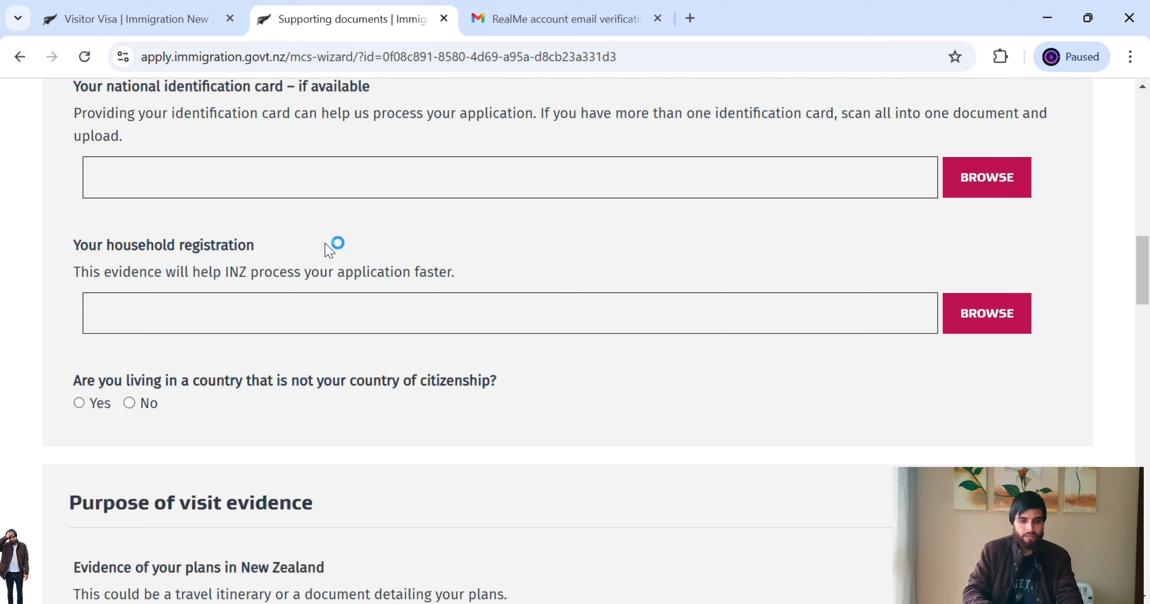
# - Answer No to living in a country other than your country of citizenship
pyautogui.moveTo(107, 380); pyautogui.dragTo(438, 373)
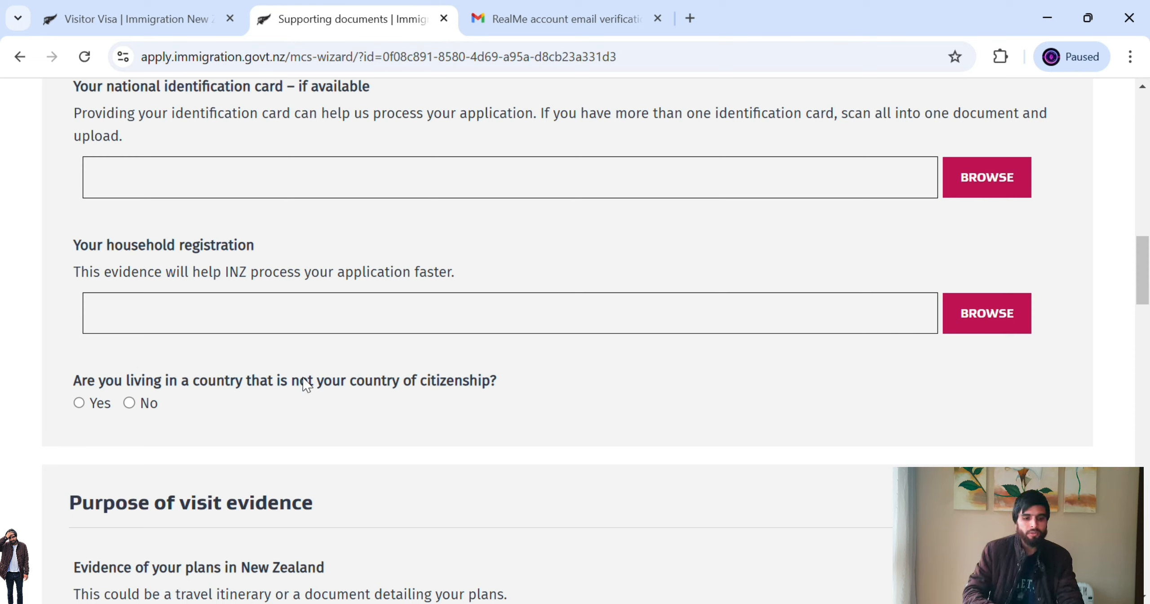
pyautogui.click(80, 403)
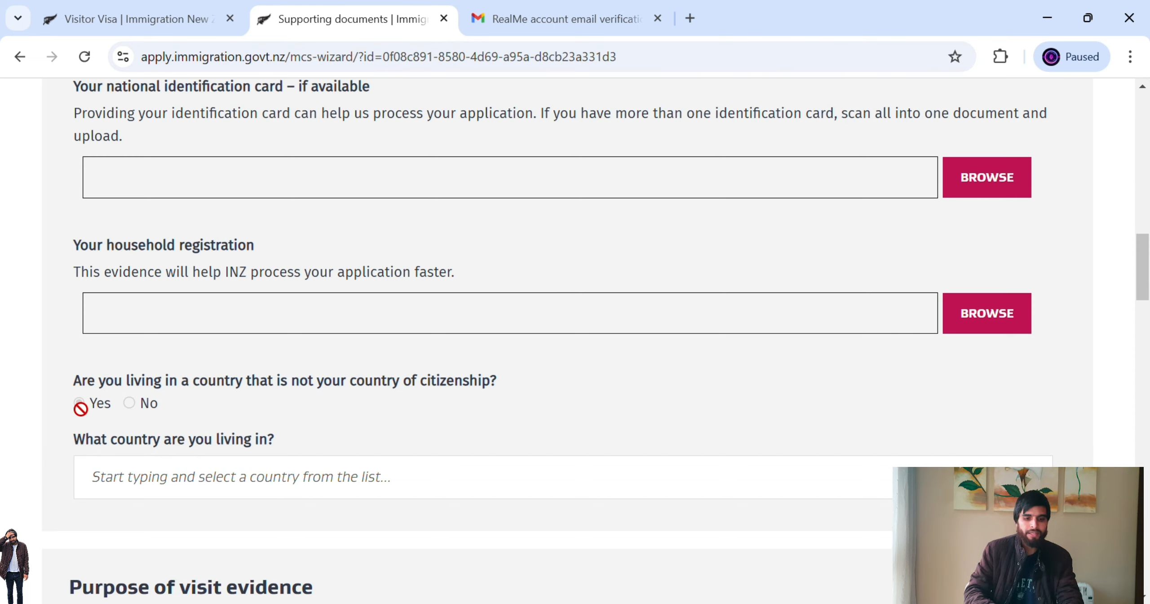
pyautogui.click(129, 402)
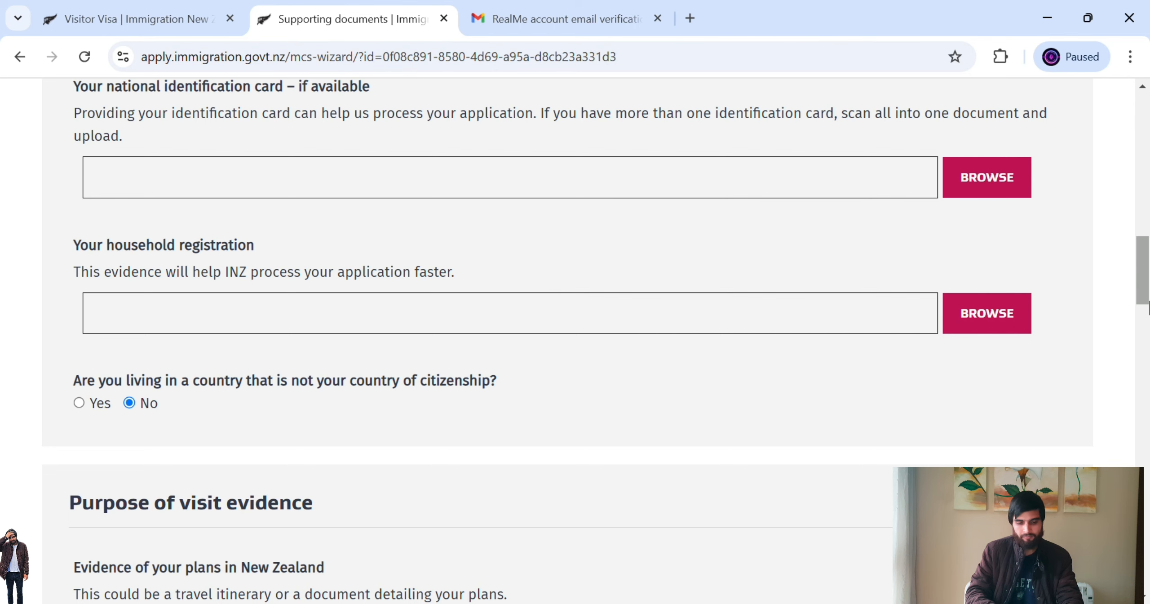
pyautogui.moveTo(1145, 288); pyautogui.dragTo(1148, 336)
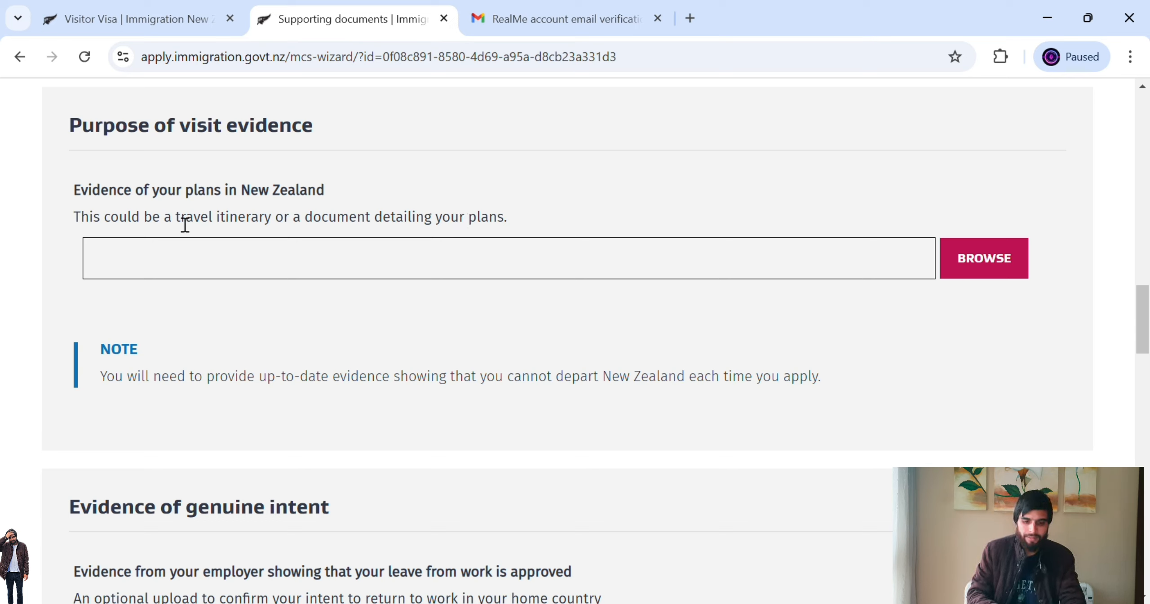
pyautogui.moveTo(185, 225); pyautogui.dragTo(433, 226)
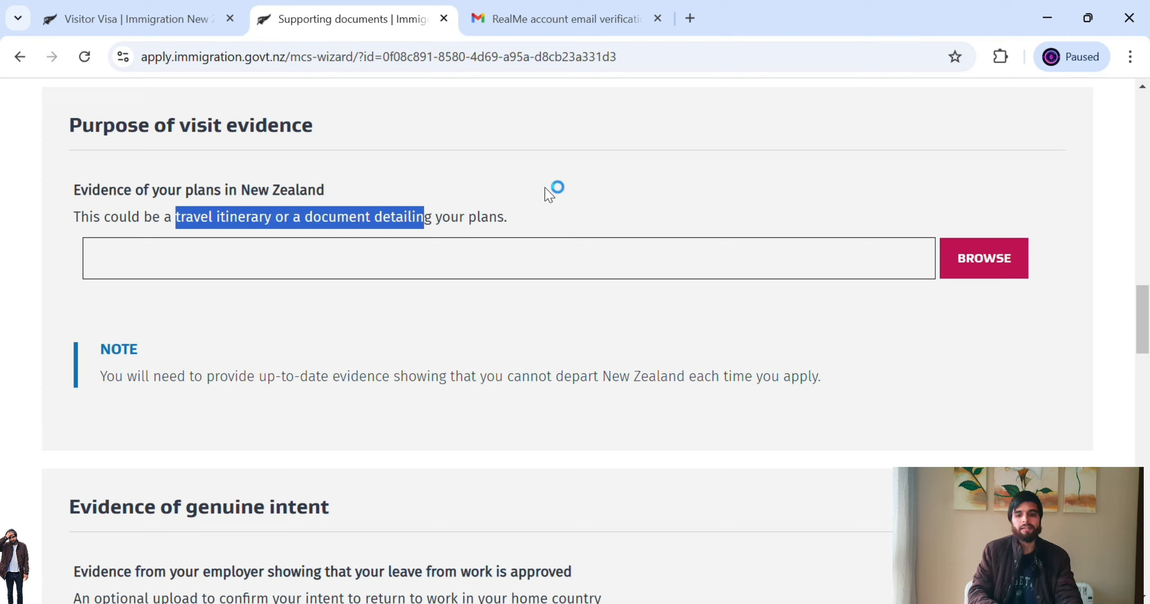
pyautogui.click(599, 192)
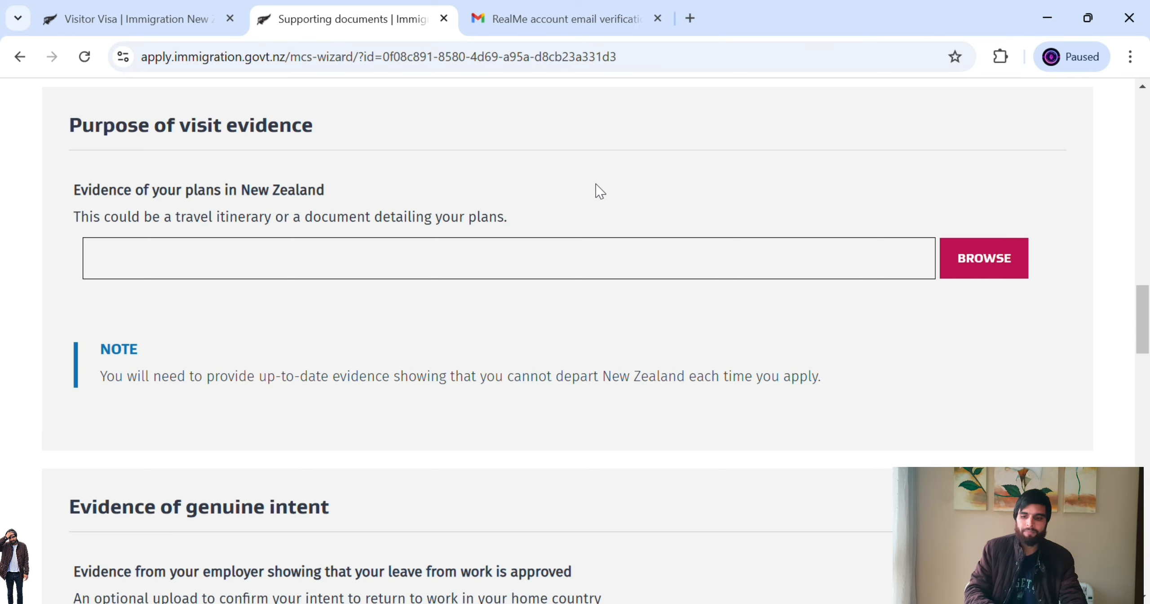
pyautogui.moveTo(1146, 316); pyautogui.dragTo(1146, 365)
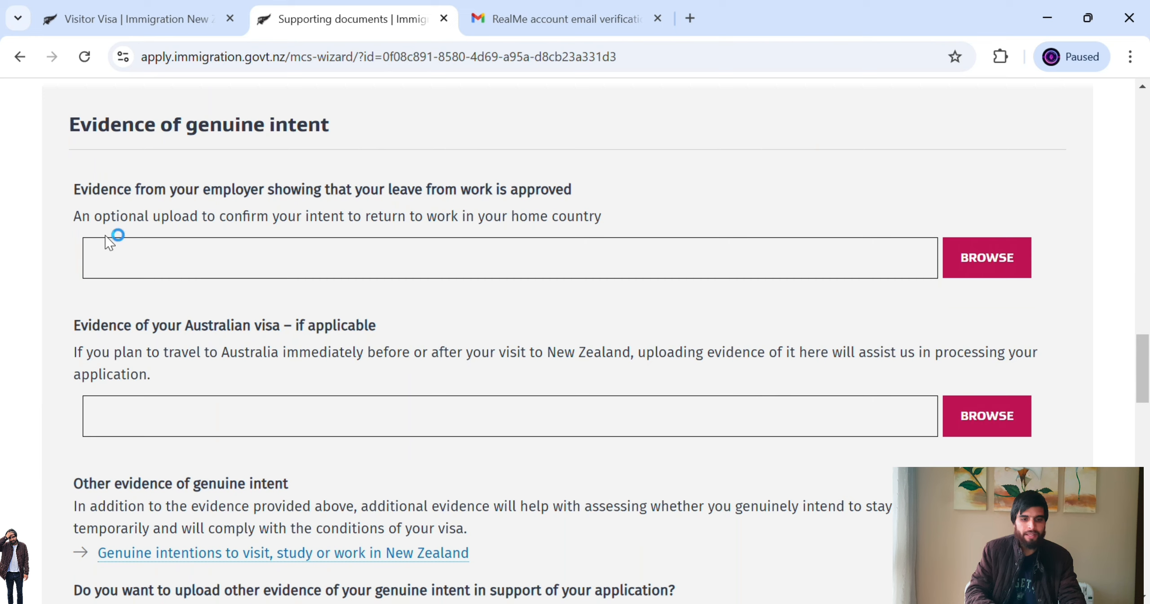
pyautogui.moveTo(132, 189); pyautogui.dragTo(567, 194)
pyautogui.click(621, 193)
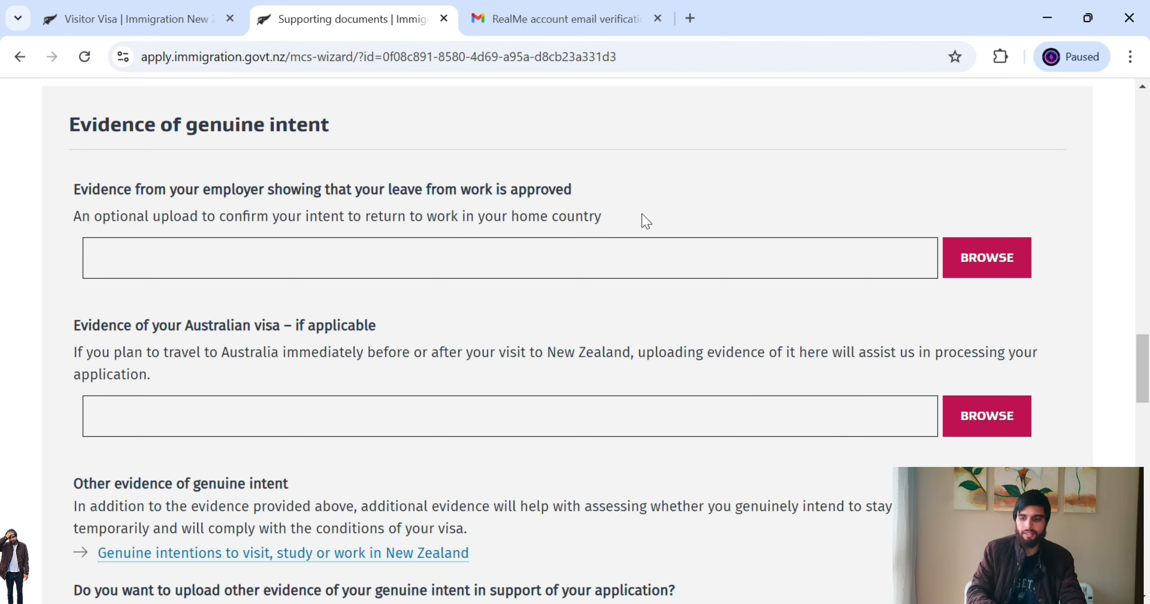
pyautogui.moveTo(1143, 367); pyautogui.dragTo(1146, 381)
pyautogui.moveTo(117, 222); pyautogui.dragTo(341, 228)
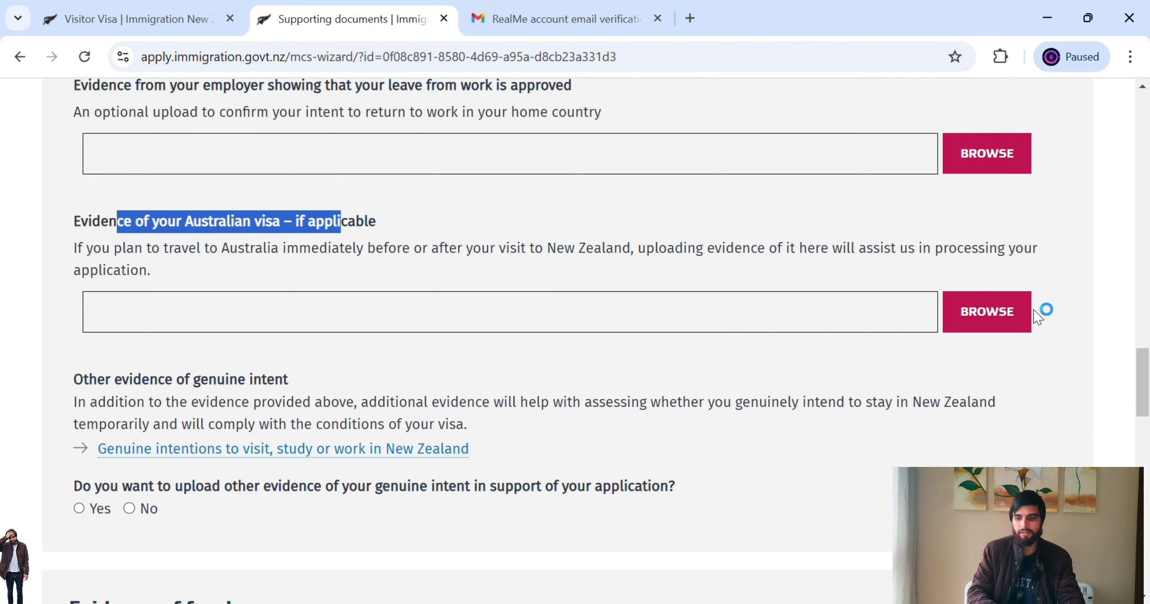
pyautogui.scroll(-1, 1147, 387)
pyautogui.scroll(-2, 1147, 387)
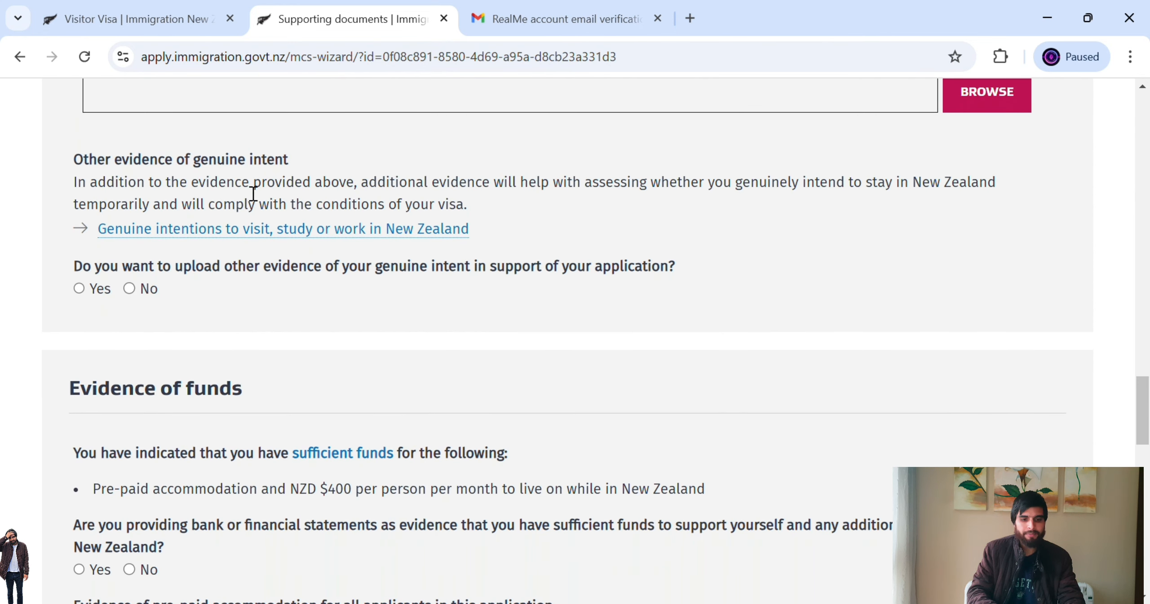
# - Answer No to uploading other genuine-intent evidence and move on to the bank statements question
pyautogui.moveTo(122, 268); pyautogui.dragTo(304, 287)
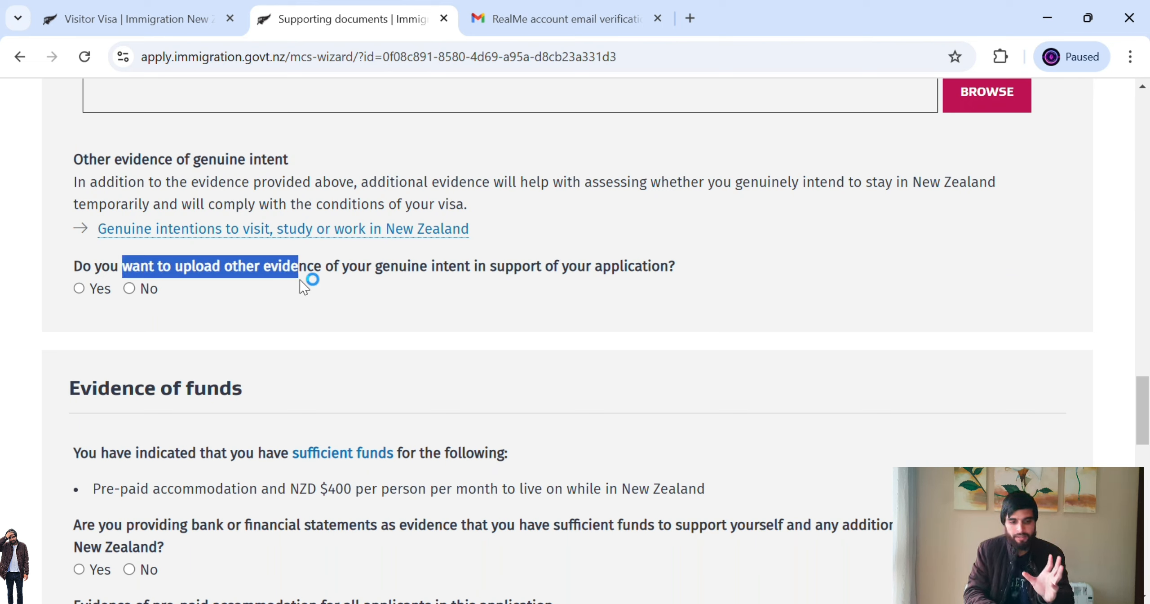
pyautogui.click(142, 297)
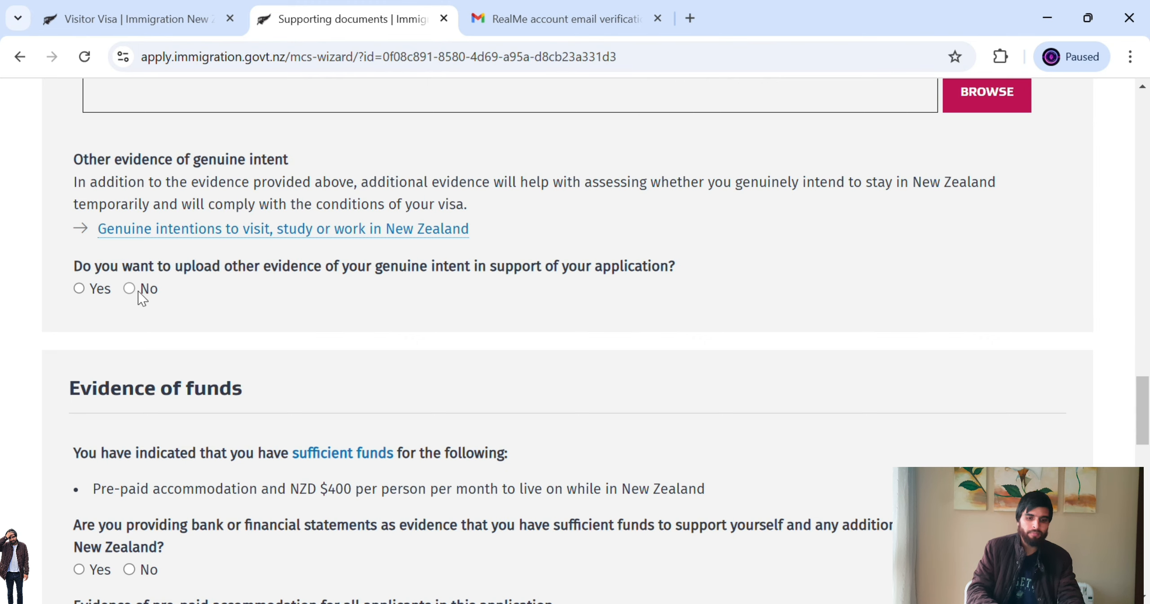
pyautogui.click(143, 291)
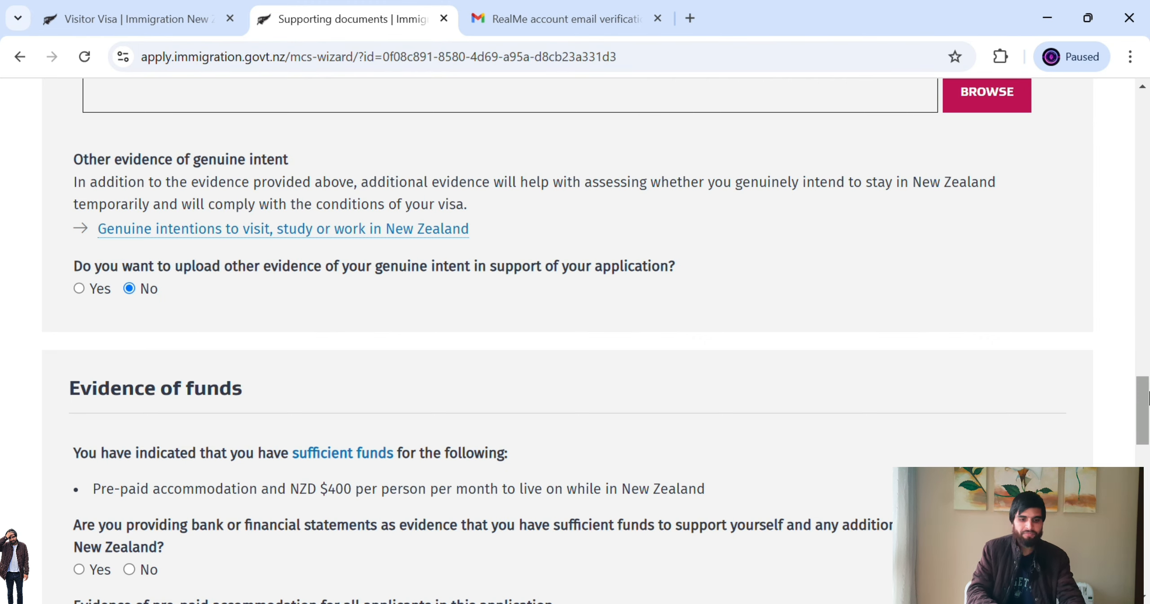
pyautogui.moveTo(1143, 400); pyautogui.dragTo(1148, 417)
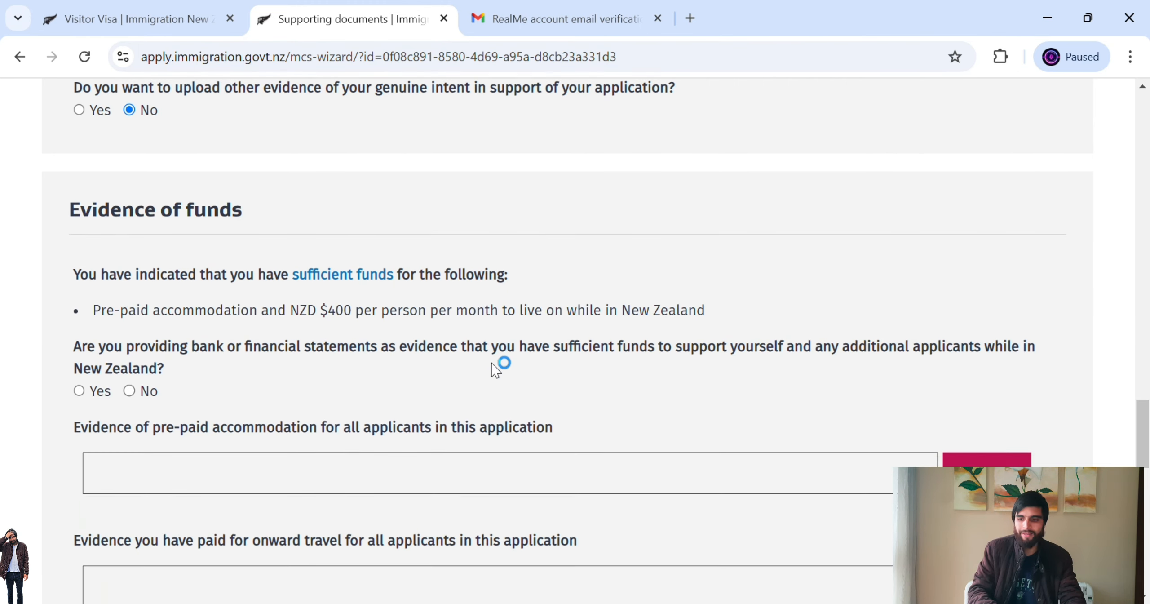
pyautogui.scroll(-3, 1128, 447)
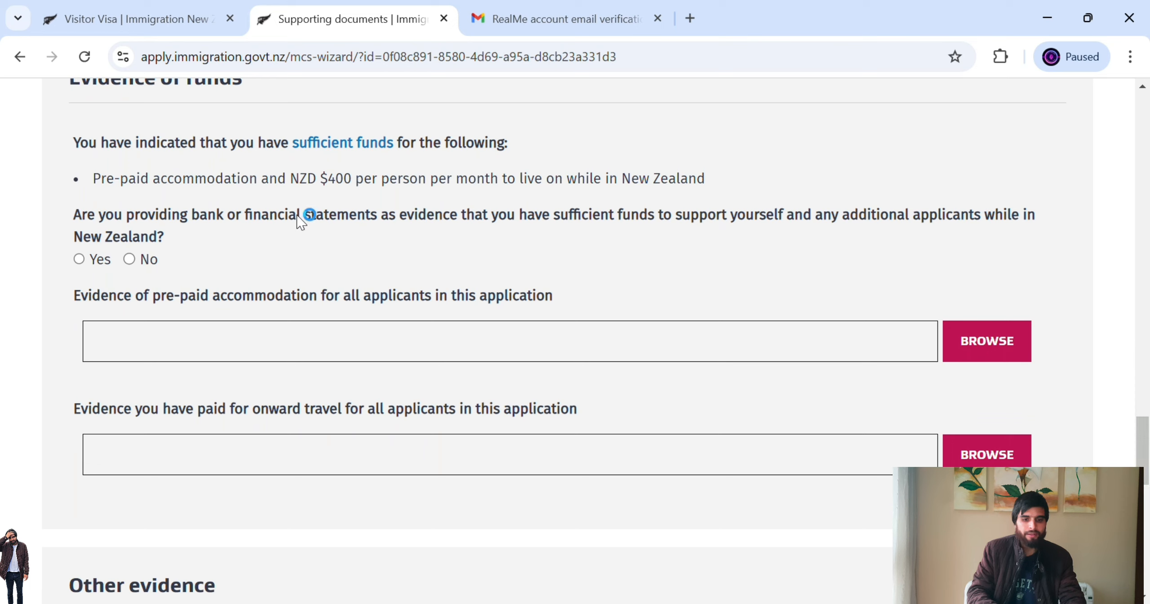
pyautogui.moveTo(148, 215); pyautogui.dragTo(655, 221)
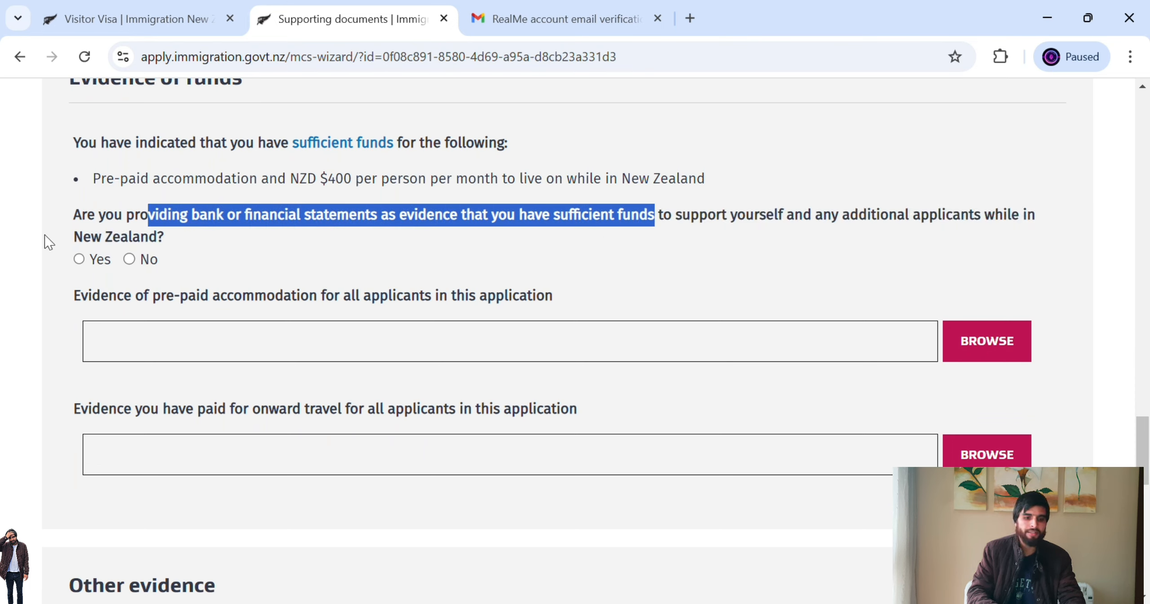
# - Answer Yes to providing bank or financial statements and select the Type of statement field
pyautogui.click(86, 263)
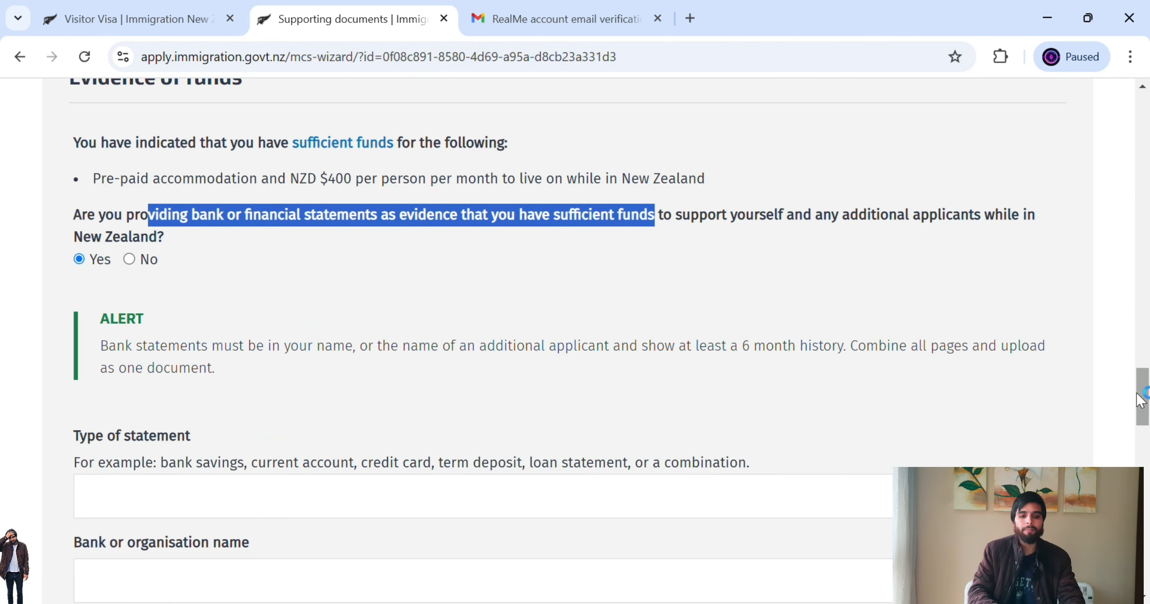
pyautogui.moveTo(1142, 391); pyautogui.dragTo(1146, 416)
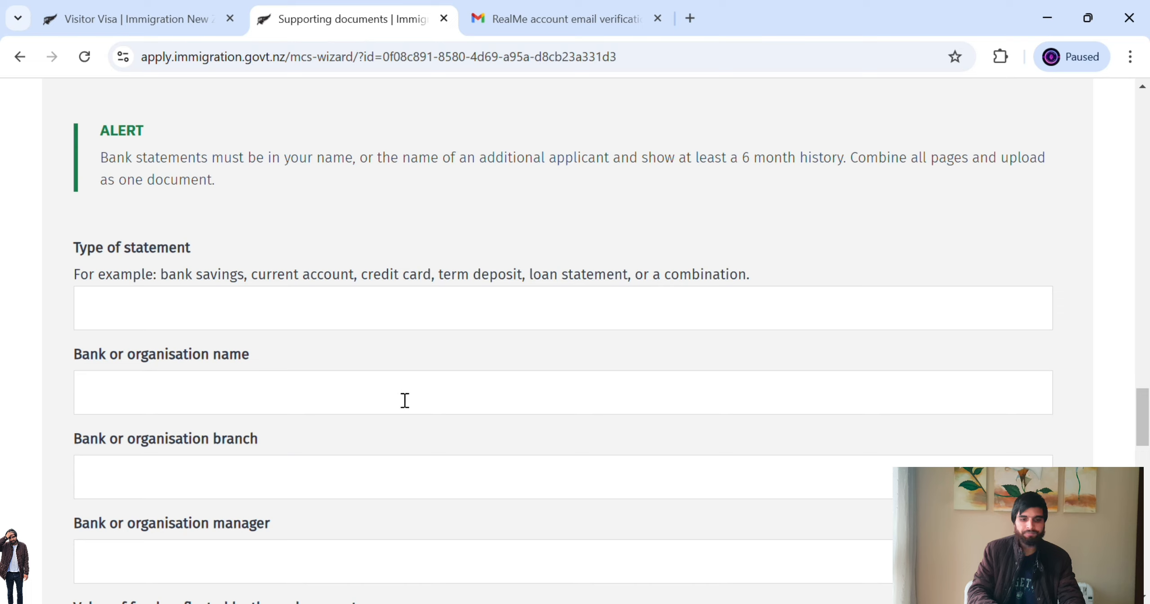
pyautogui.click(319, 317)
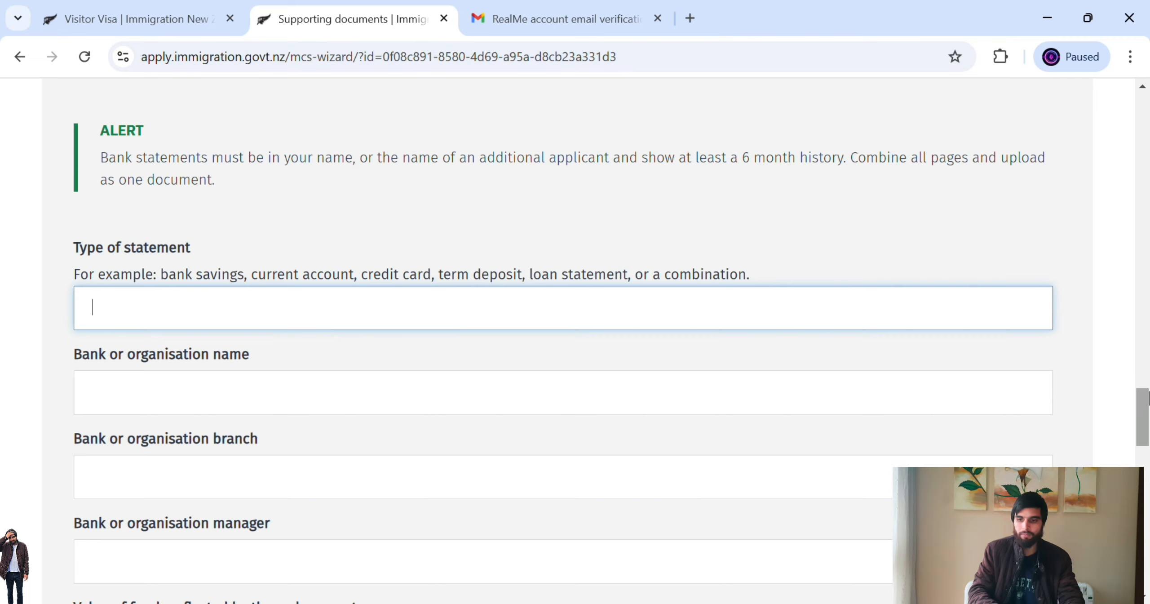
# - Scroll past the statement, accommodation and onward travel evidence rows to the final questions
pyautogui.scroll(-4, 853, 391)
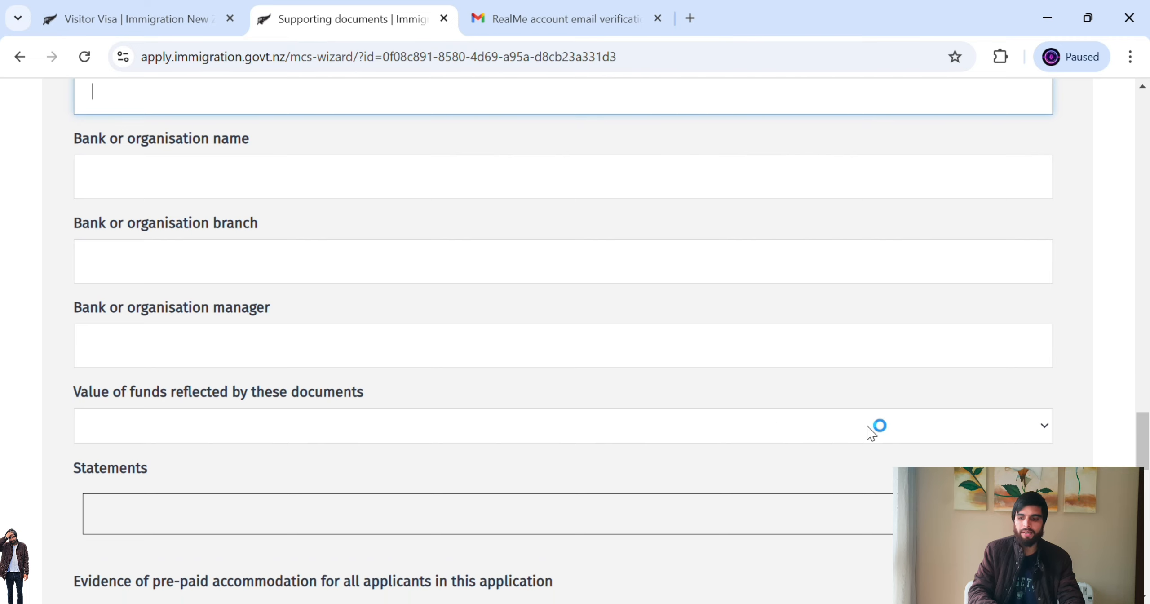
pyautogui.scroll(-1, 1146, 463)
pyautogui.scroll(-2, 1146, 463)
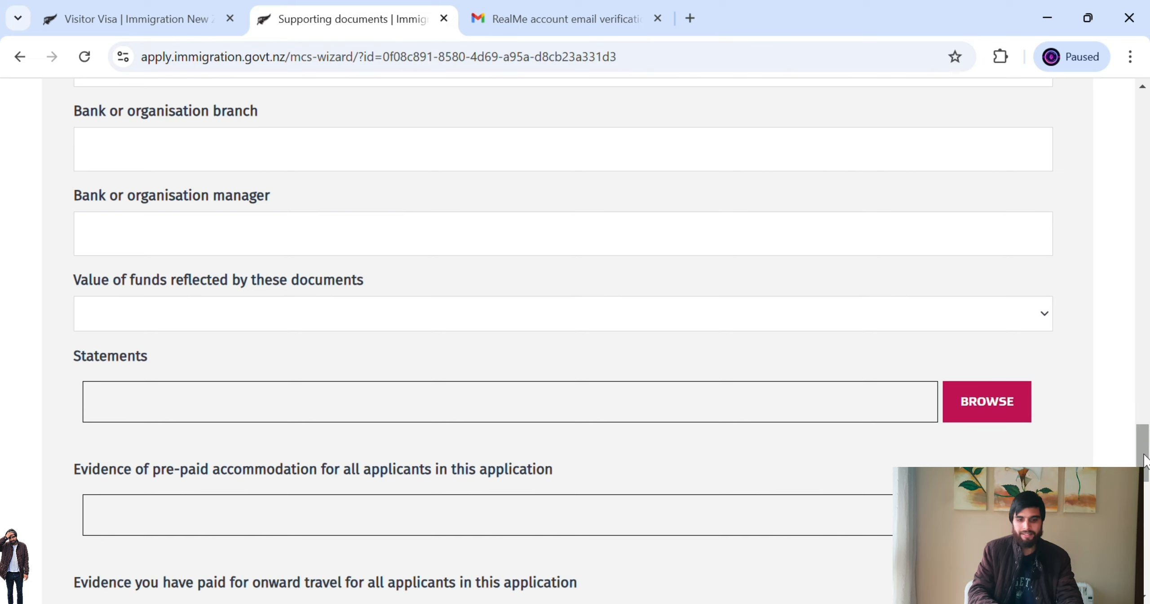
pyautogui.scroll(-3, 1146, 450)
pyautogui.moveTo(1149, 478); pyautogui.dragTo(1148, 481)
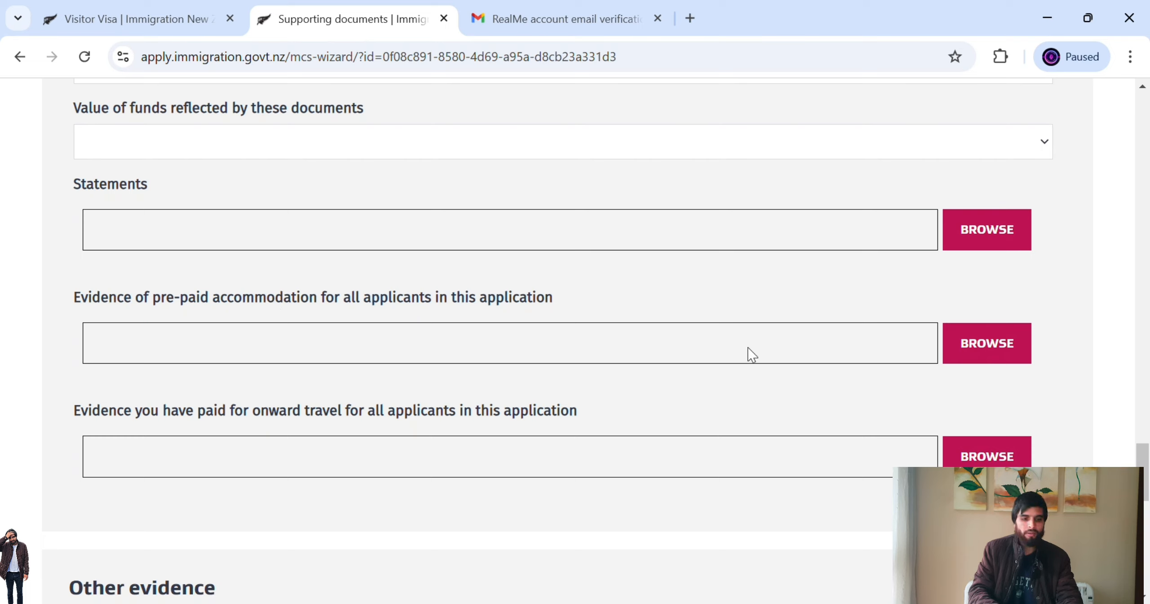
pyautogui.moveTo(112, 418); pyautogui.dragTo(224, 429)
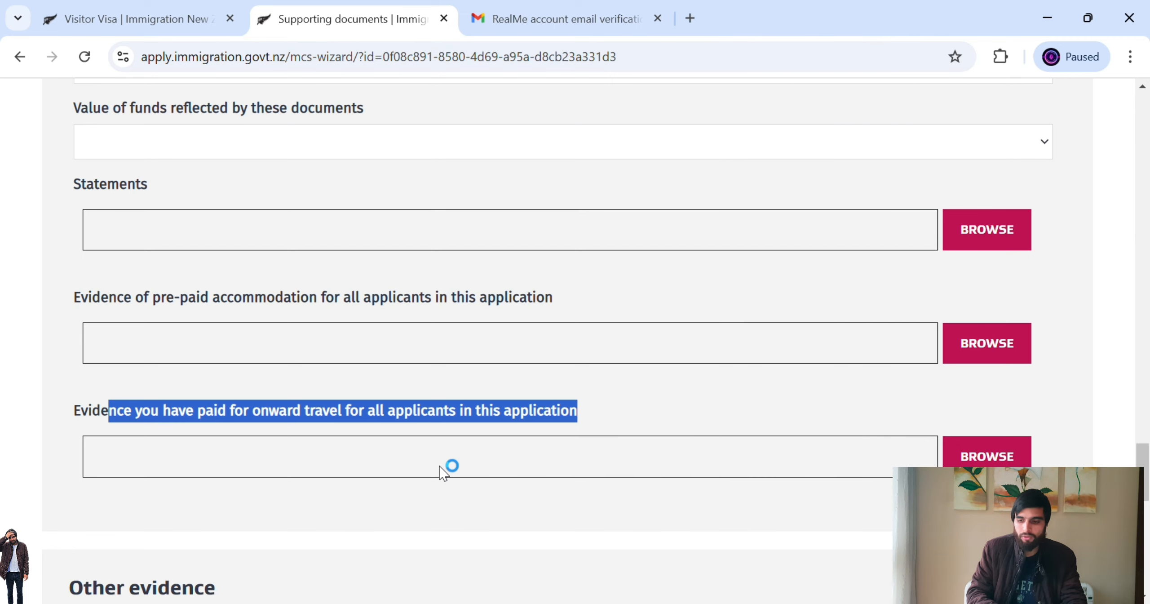
pyautogui.moveTo(1149, 491); pyautogui.dragTo(1149, 535)
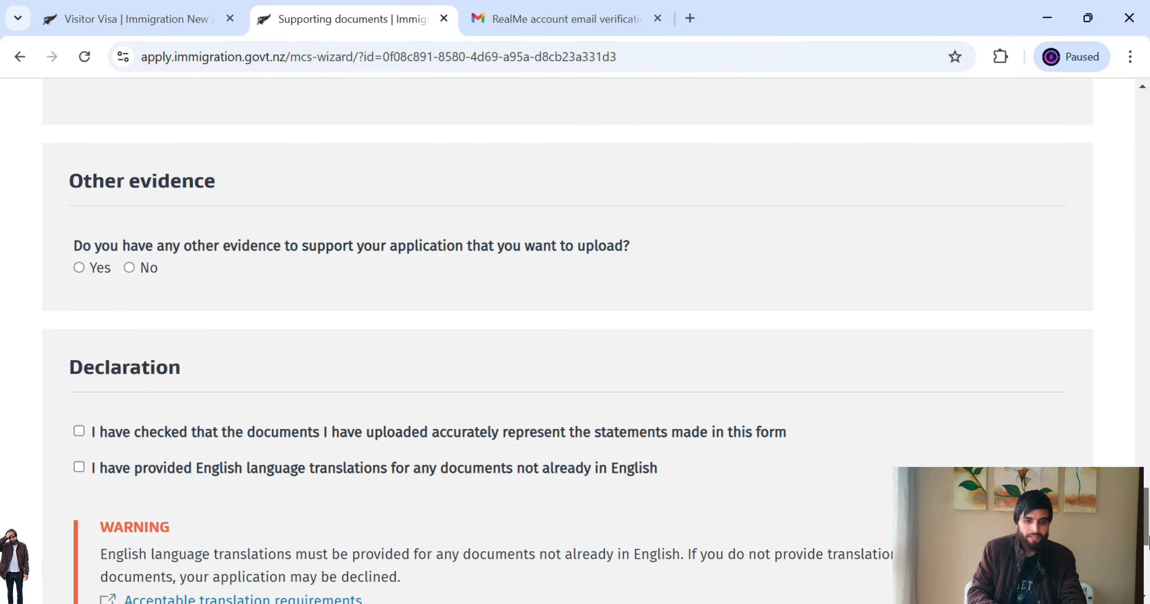
# - Tick both declarations: uploaded documents match the form, and English translations are provided
pyautogui.moveTo(217, 246); pyautogui.dragTo(134, 277)
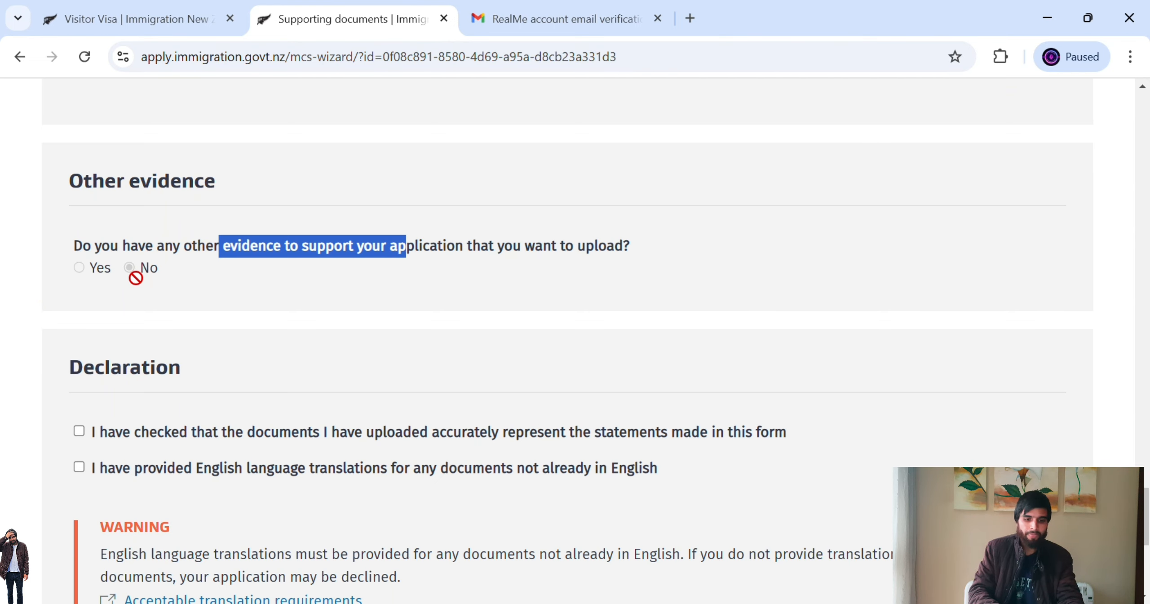
pyautogui.moveTo(1147, 521); pyautogui.dragTo(1149, 550)
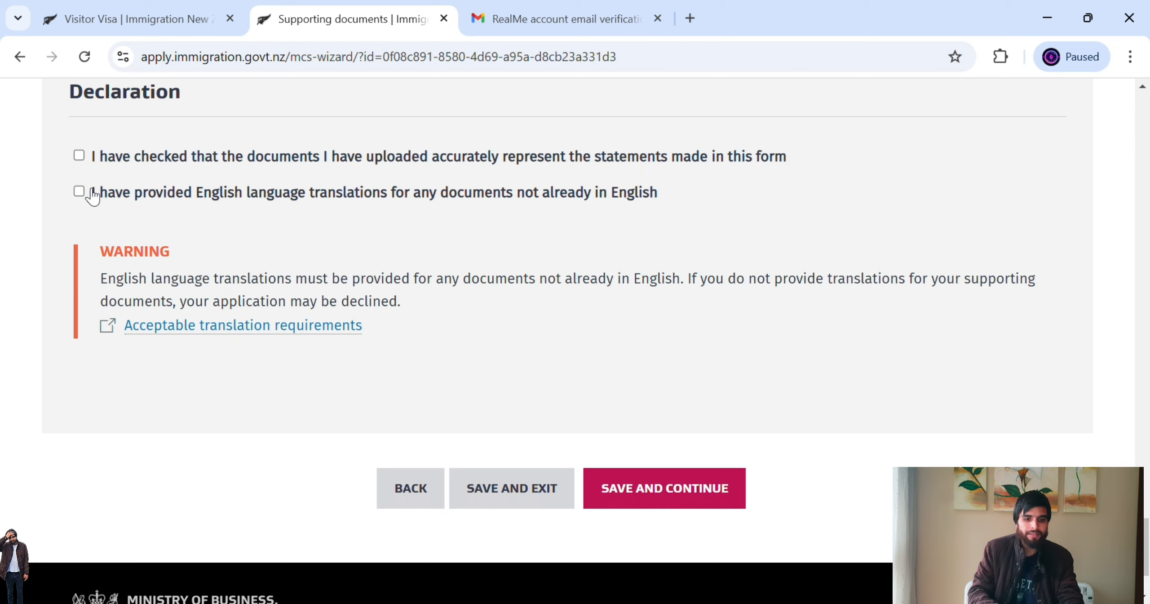
pyautogui.click(79, 155)
pyautogui.click(80, 193)
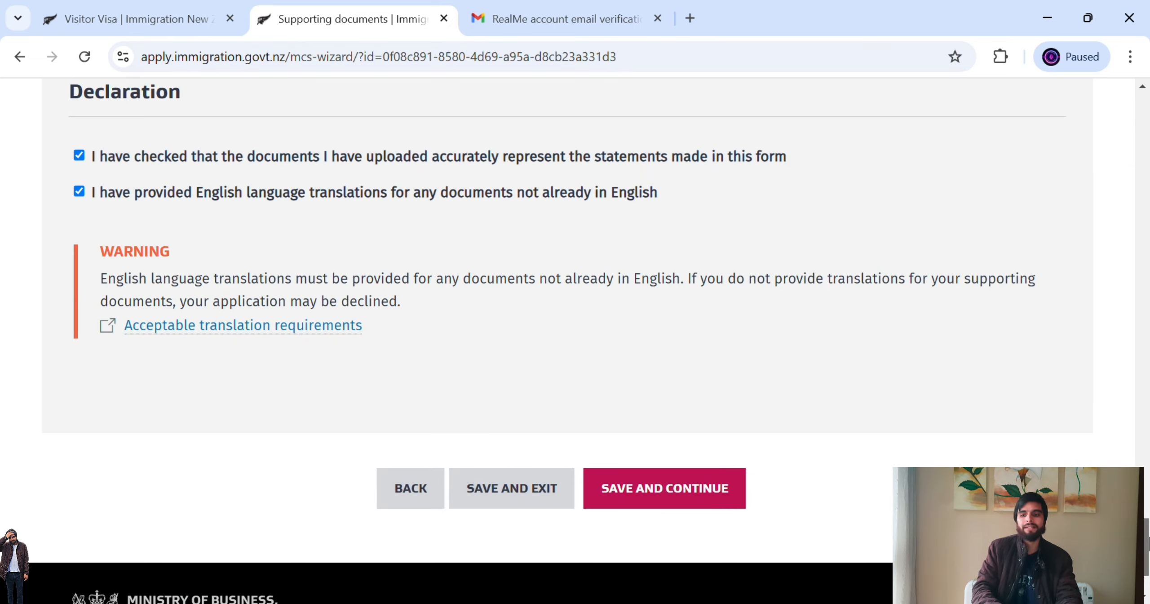
pyautogui.moveTo(1147, 545); pyautogui.dragTo(1149, 58)
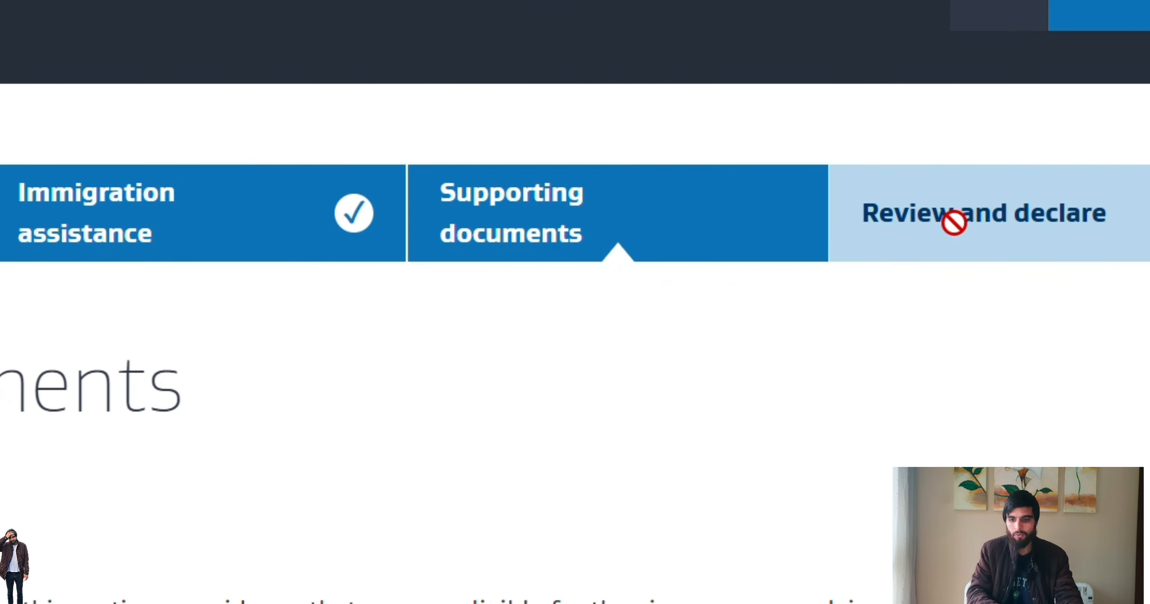